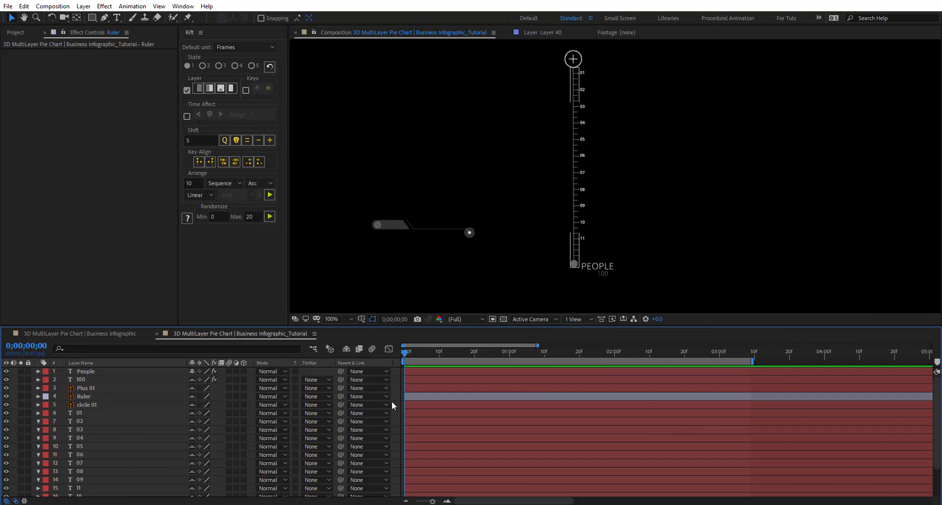
Step: Examine which artwork each layer holds: People, 100, Plus 01, Ruler, circle 01, the number labels, line 01, BG 01, Dot 01 and Dot Signal 01
left_click(85, 378)
left_click(91, 372)
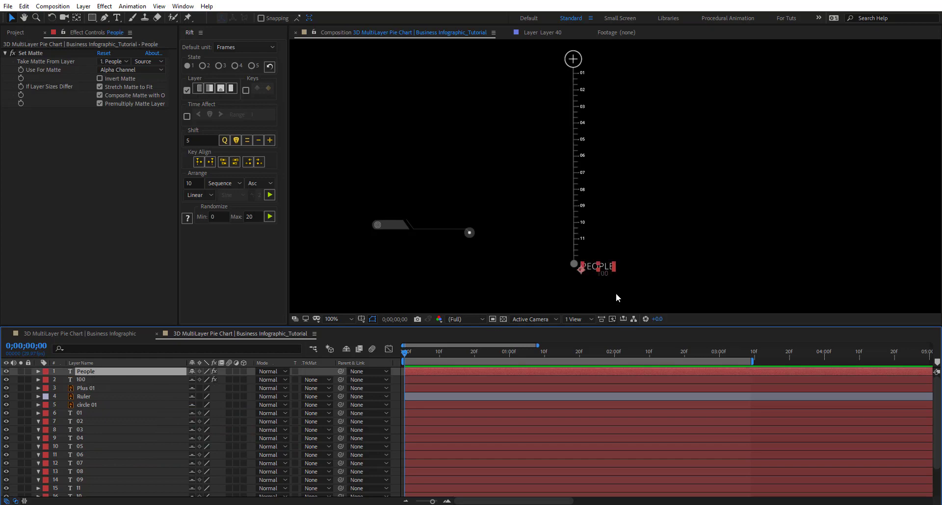
left_click(89, 387)
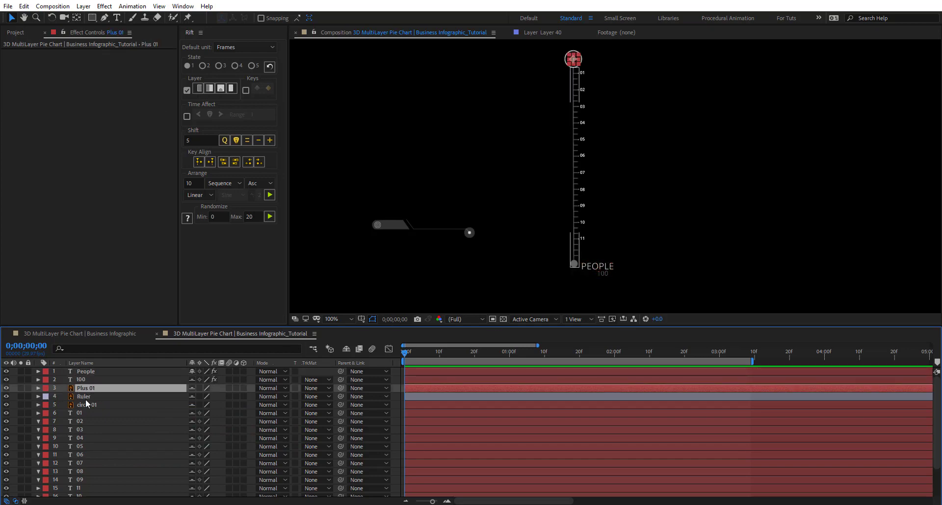
left_click(86, 397)
left_click(87, 405)
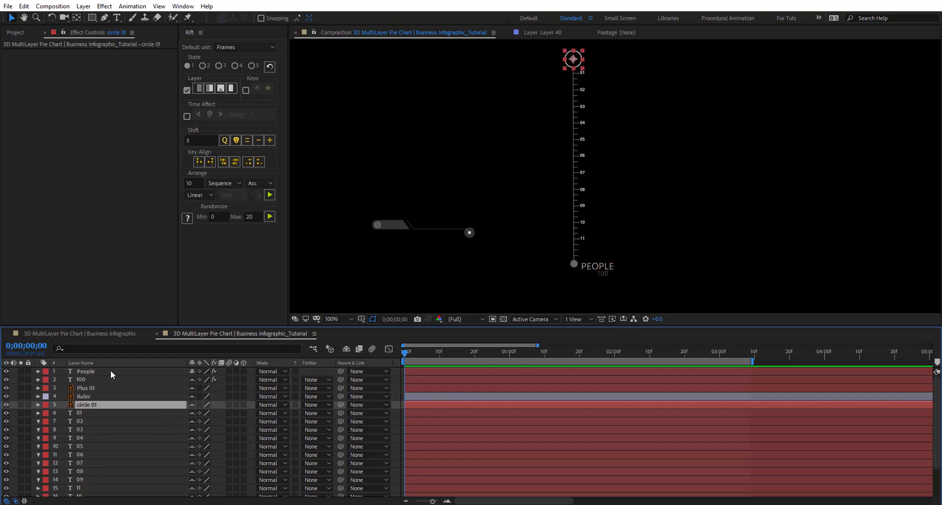
scroll(113, 402, "down", 3)
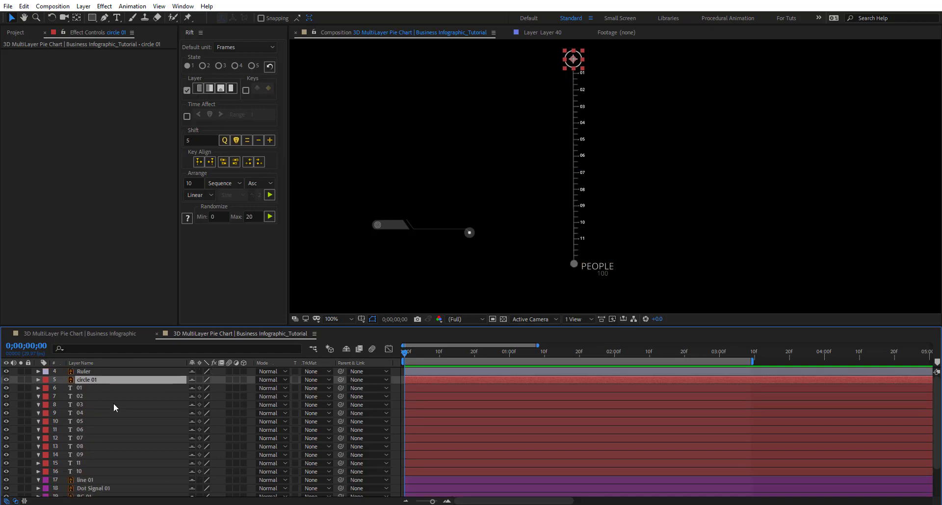
left_click(89, 376)
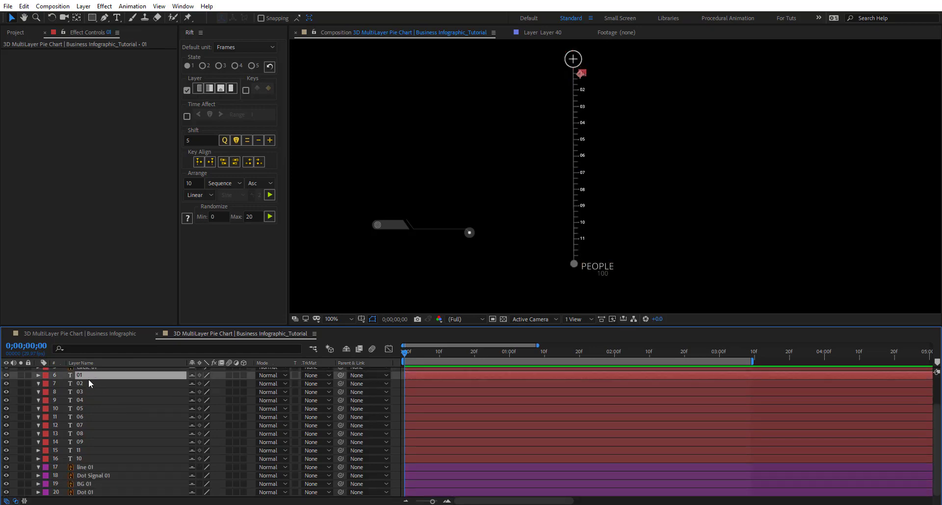
left_click(88, 450)
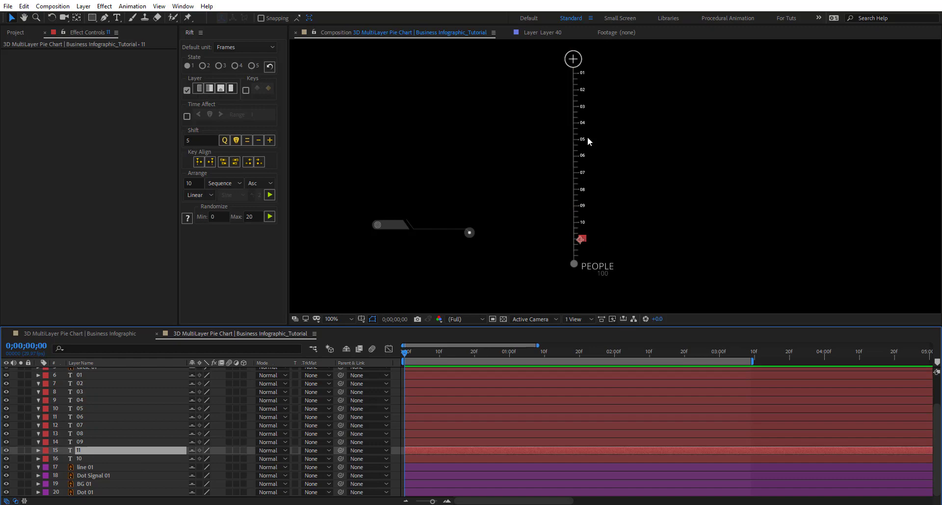
left_click(86, 467)
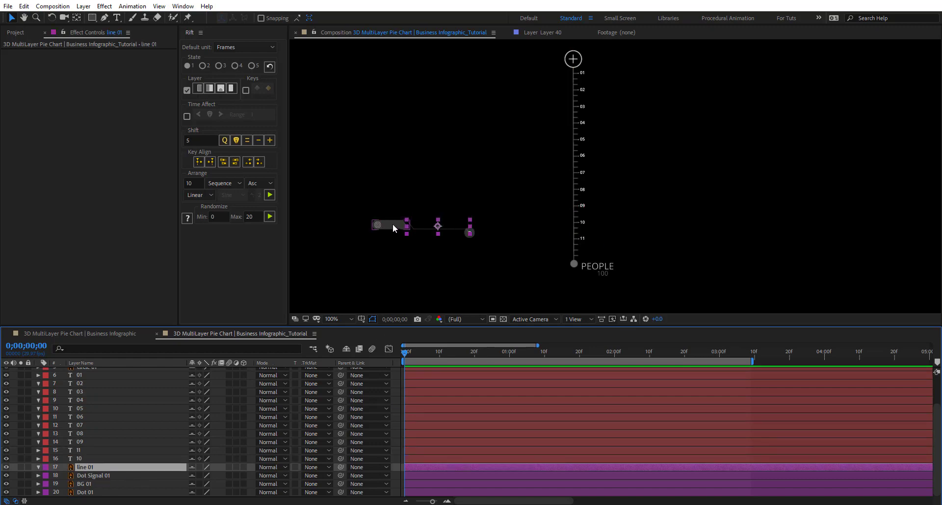
left_click(393, 223)
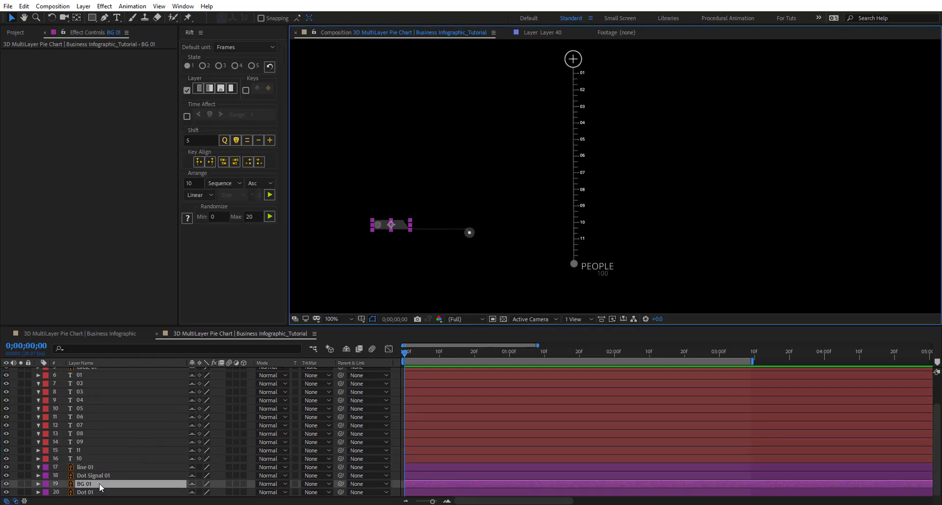
left_click(91, 492)
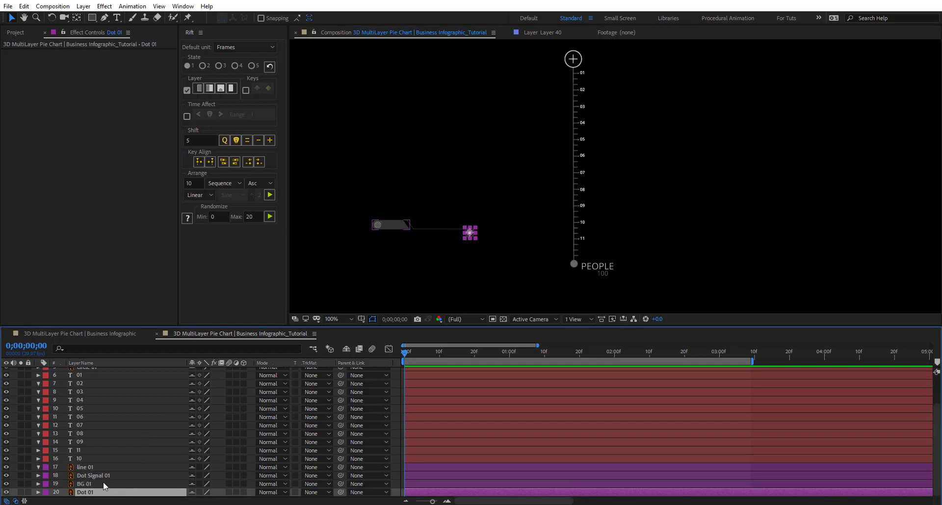
left_click(61, 476)
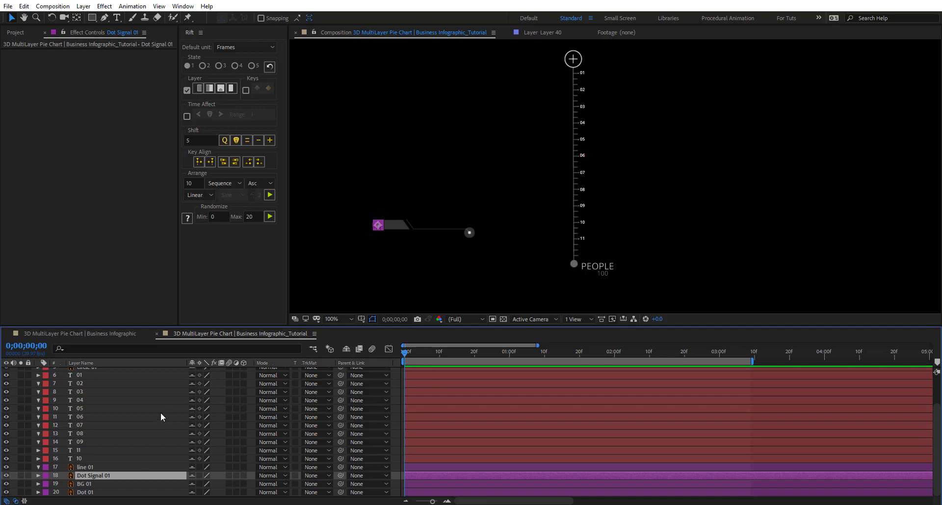
scroll(418, 399, "up", 3)
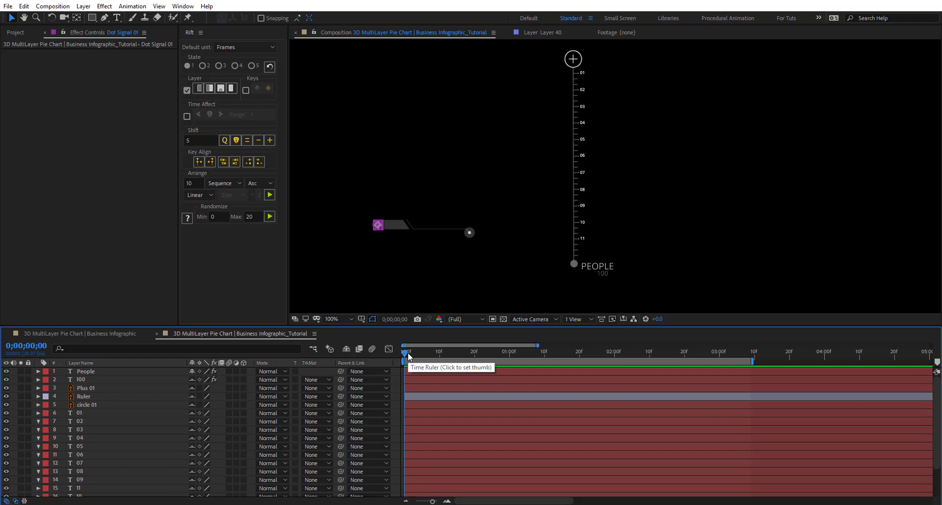
Step: Solo the Ruler, circle 01 and Plus 01 layers
left_click(81, 395)
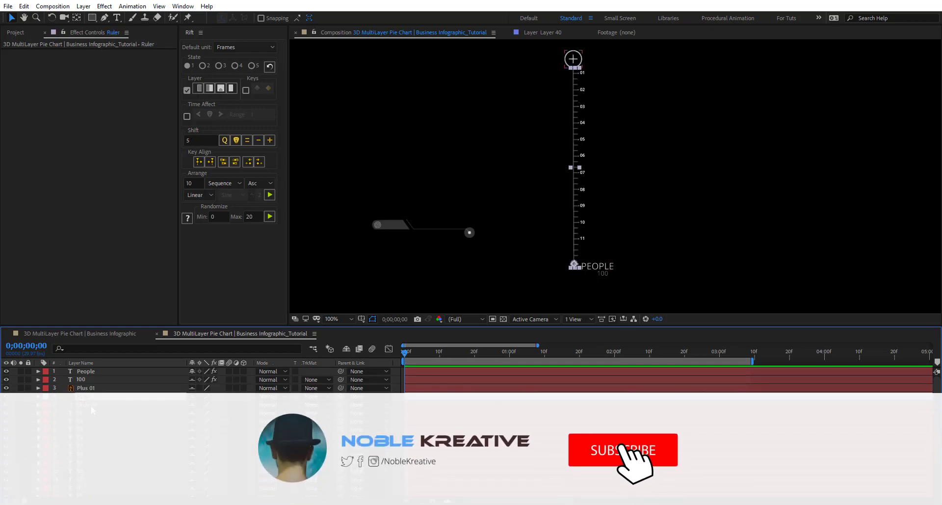
left_click(90, 404)
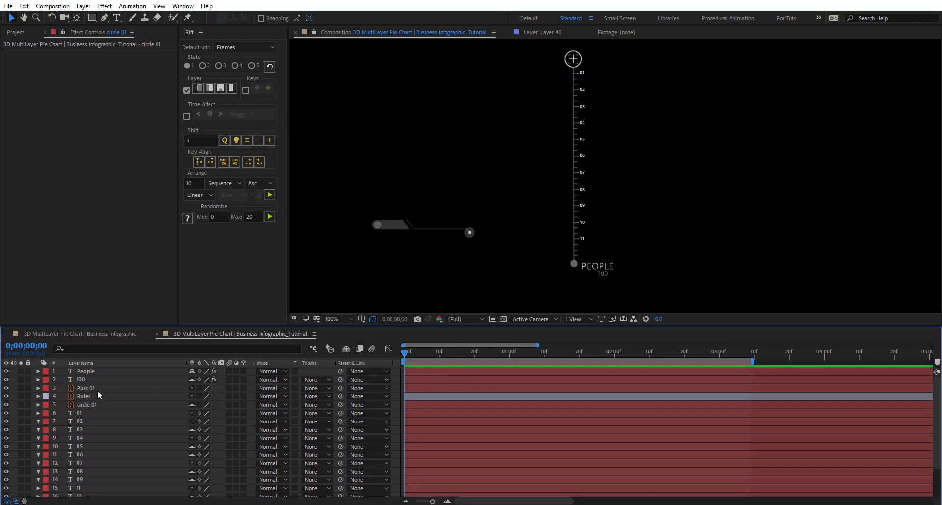
left_click(95, 388)
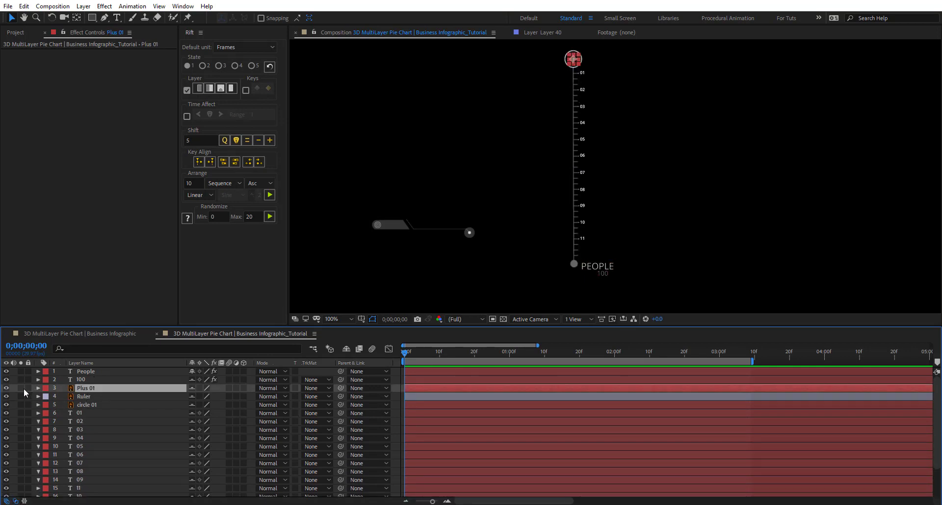
Step: Set the Ruler layer's Scale to 0, 0% and keyframe it at 0;00;00;00
left_click(78, 396)
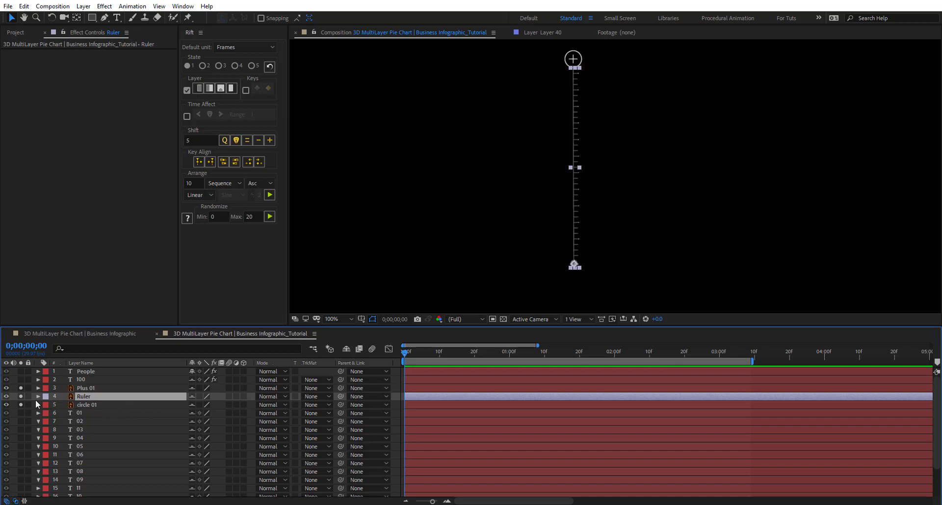
key("s")
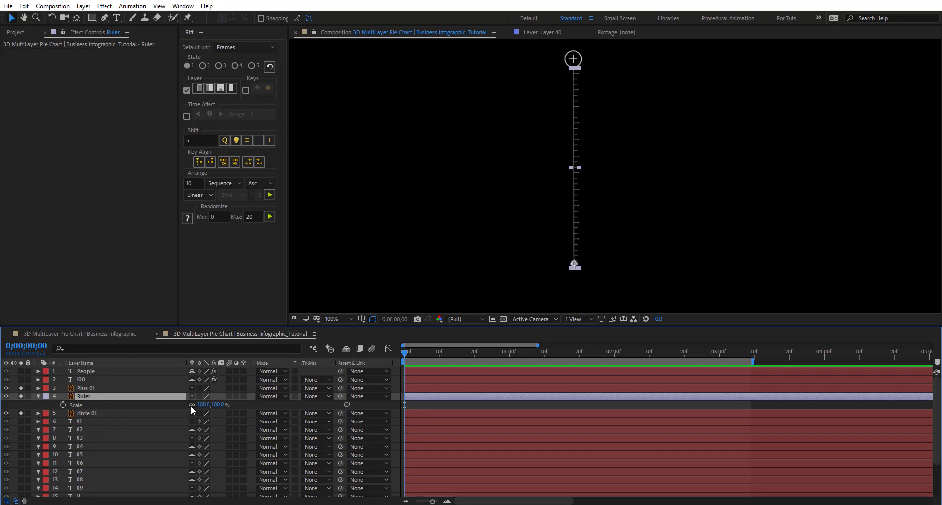
left_click(203, 404)
left_click(203, 404)
type("0")
key("Return")
left_click(212, 404)
type("0")
key("Return")
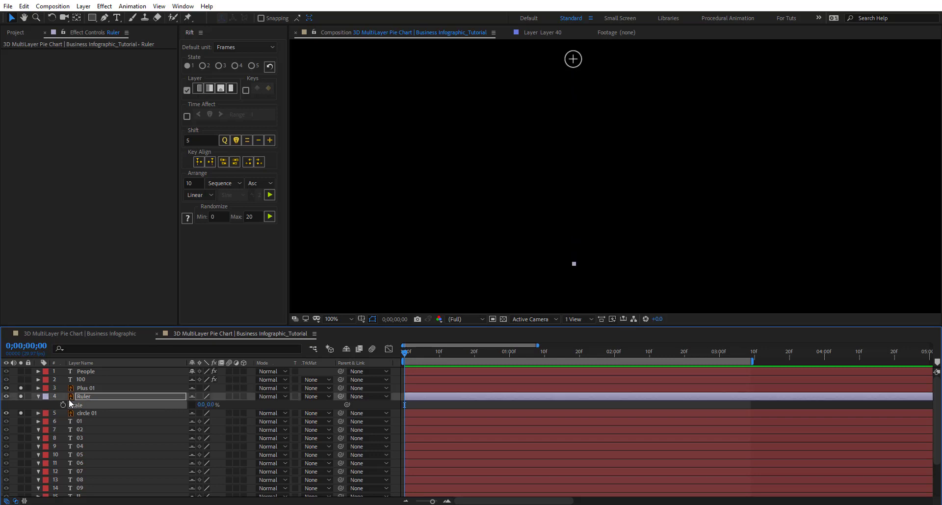
left_click(62, 404)
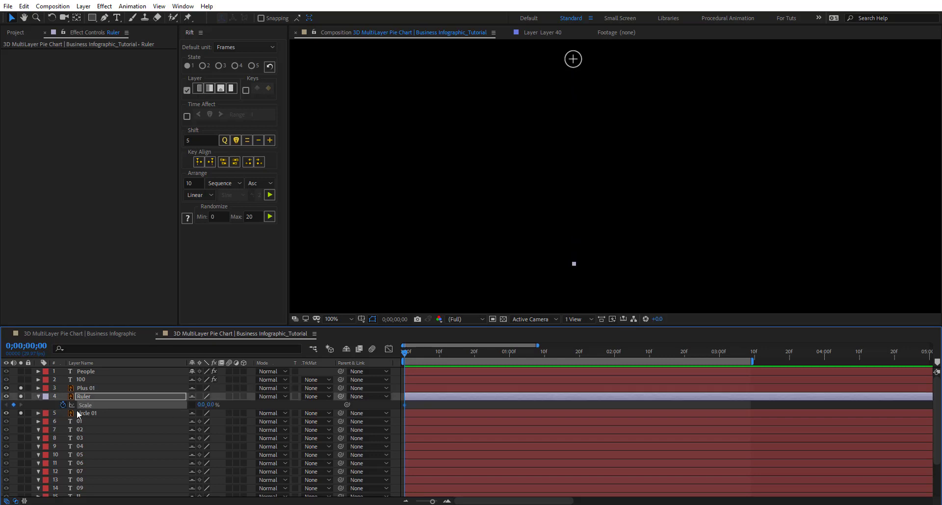
Step: At 0;00;01;00, keyframe the Ruler's Scale at 10% horizontally and 100% vertically with the proportions unlinked
left_click(439, 355)
left_click_drag(432, 501, 385, 503)
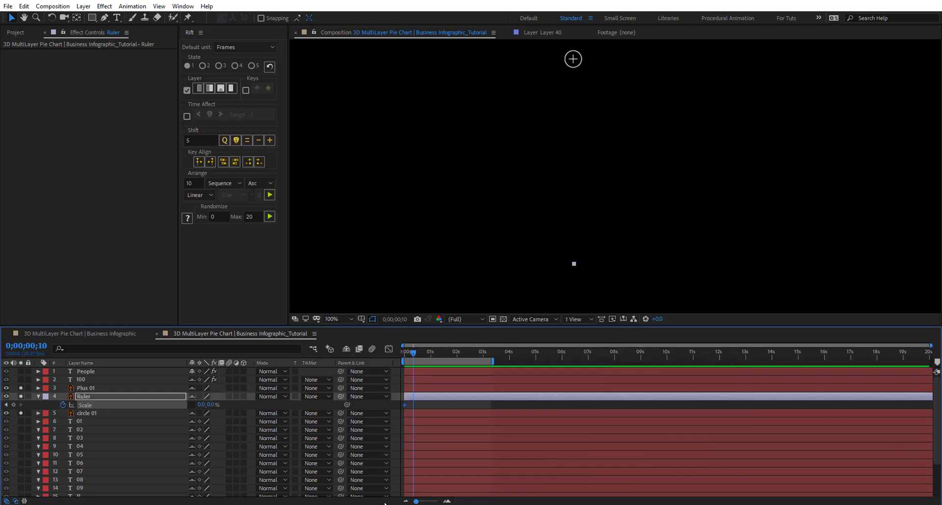
left_click(432, 354)
left_click_drag(431, 355, 431, 354)
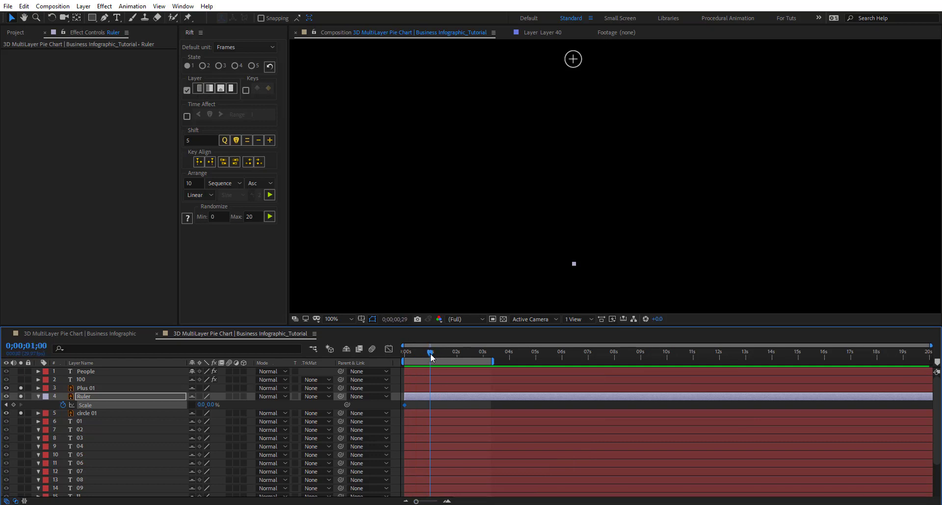
left_click(211, 403)
key("Return")
left_click(202, 404)
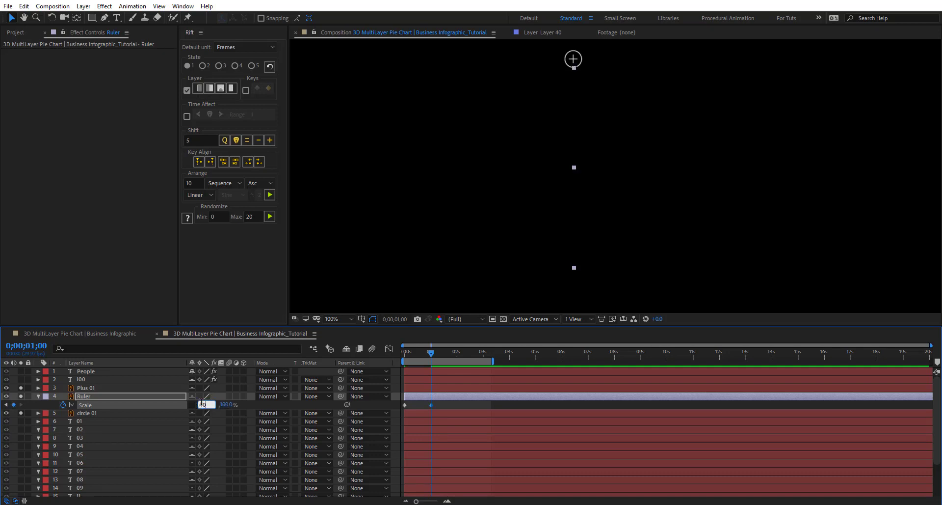
type("10")
key("Return")
Step: Add a hold-over Scale keyframe to the Ruler at 0;00;01;03, keeping the same values
key("Page_Down")
key("Page_Down")
key("Page_Down")
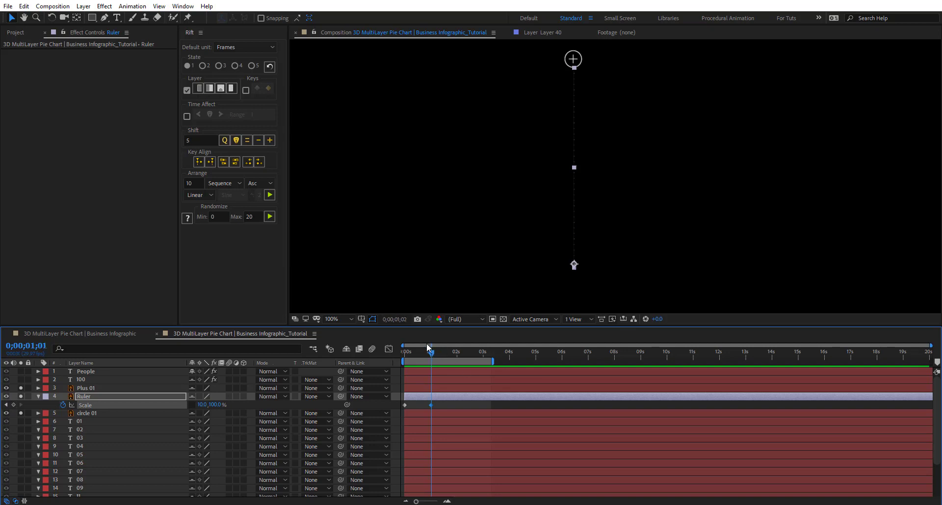
left_click(14, 404)
Step: At 0;00;02;00, set the Ruler's horizontal Scale to 100%
left_click(458, 360)
key("Page_Down")
left_click(201, 404)
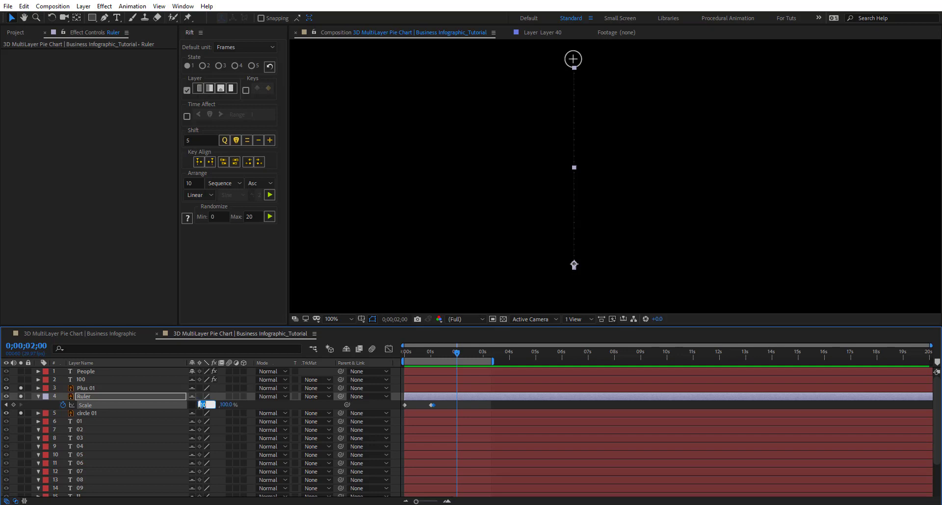
key("Return")
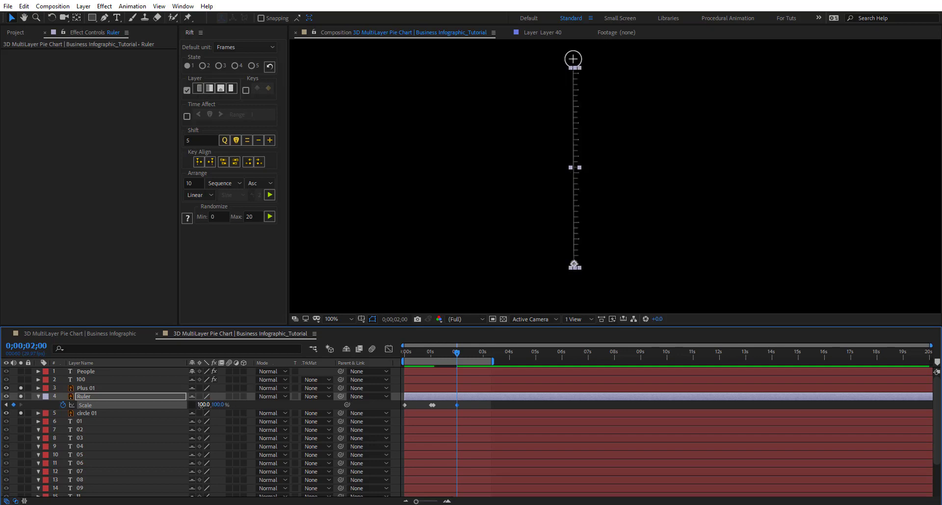
Step: Ease all the Ruler's Scale keyframes and lengthen the incoming speed handles so each movement starts fast and slows toward its end
left_click_drag(460, 402, 393, 408)
left_click(389, 349)
left_click_drag(403, 480, 654, 443)
left_click(448, 500)
left_click(447, 501)
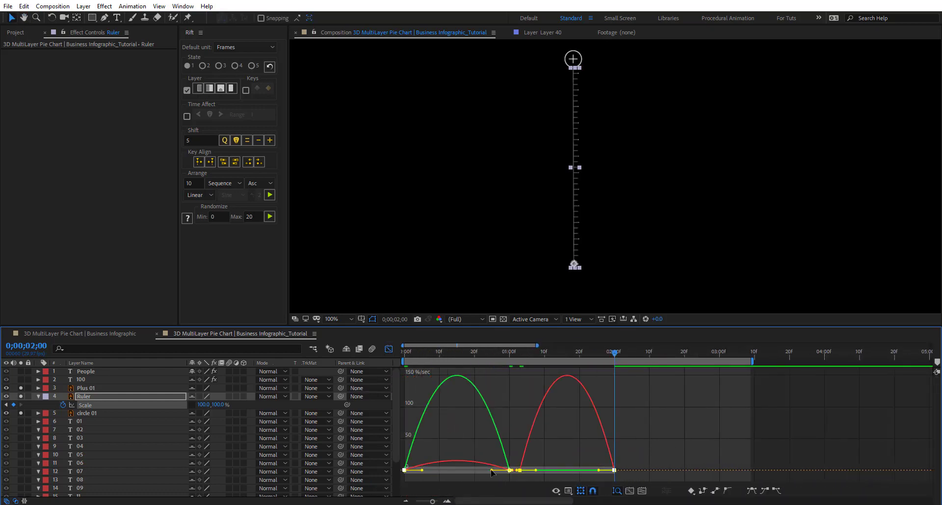
left_click_drag(485, 469, 469, 470)
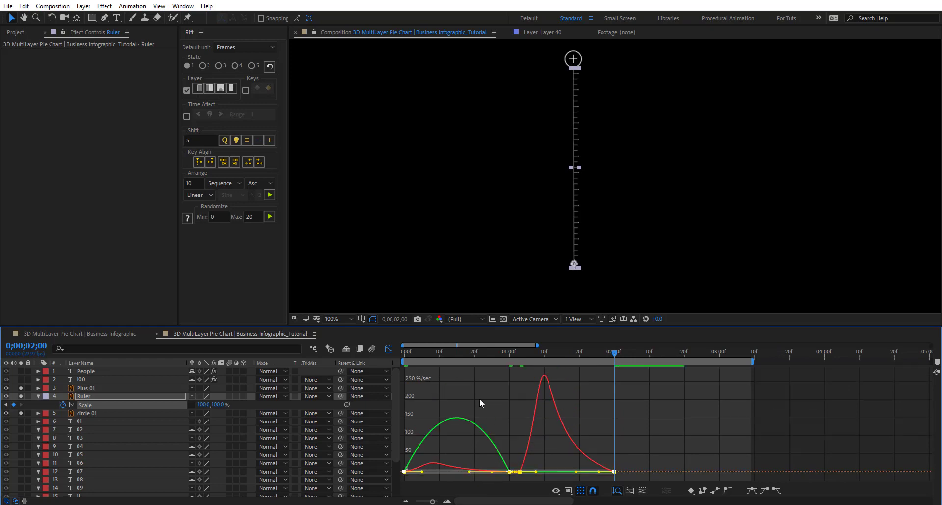
left_click(389, 349)
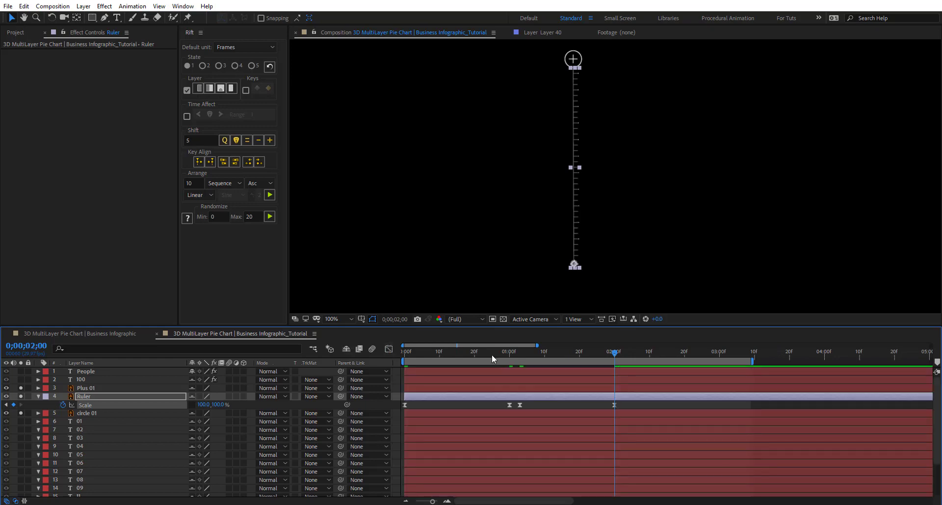
Step: Preview the Ruler's scale animation from the start, and inspect how its upper end meets the circle up to 0;00;01;03
left_click(486, 352)
key("Home")
left_click(343, 319)
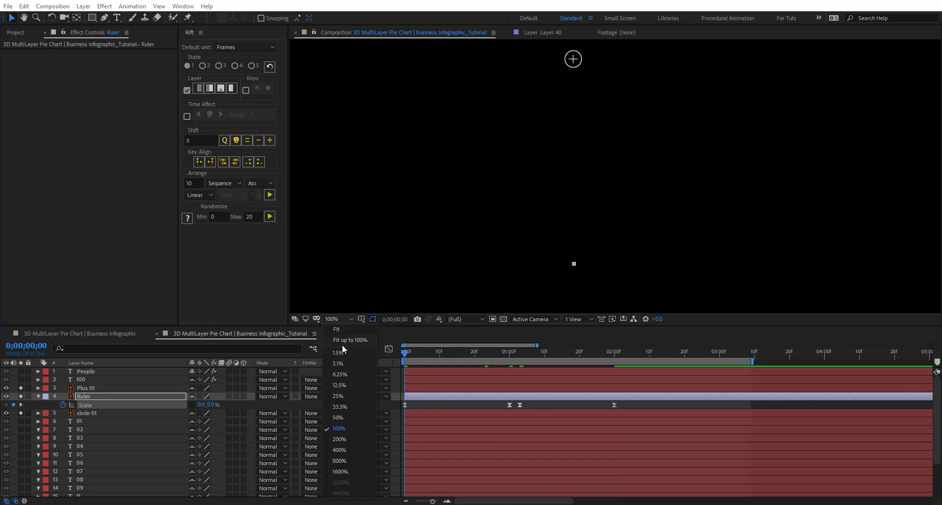
left_click(347, 428)
key("space")
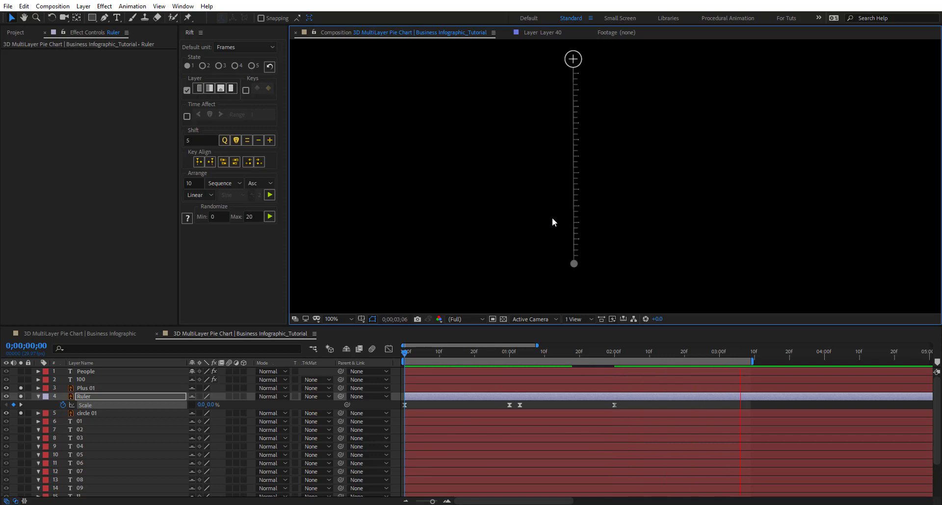
key("space")
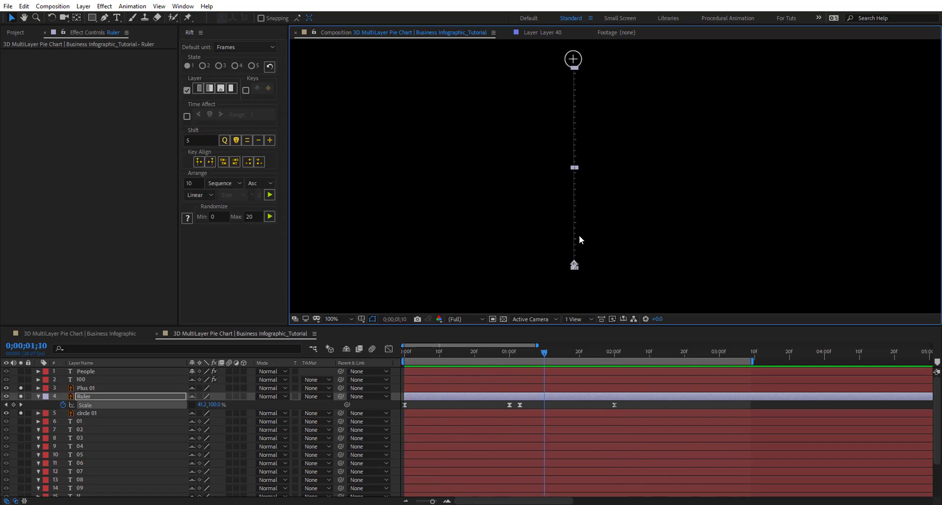
left_click(558, 404)
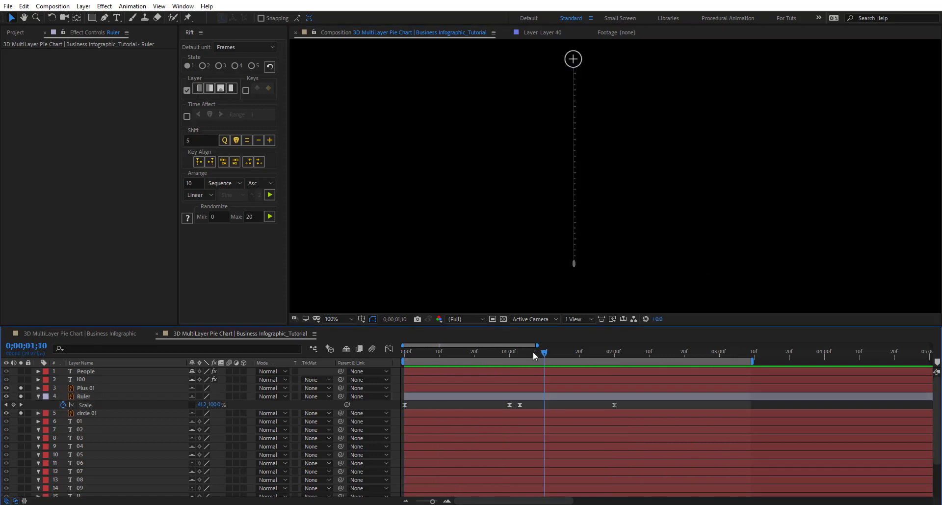
left_click_drag(537, 355, 519, 354)
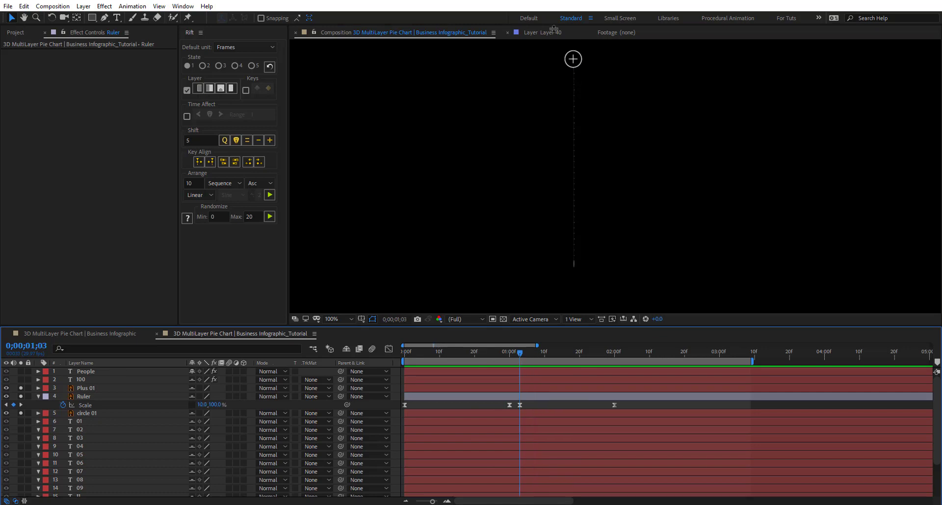
left_click_drag(406, 350, 484, 356)
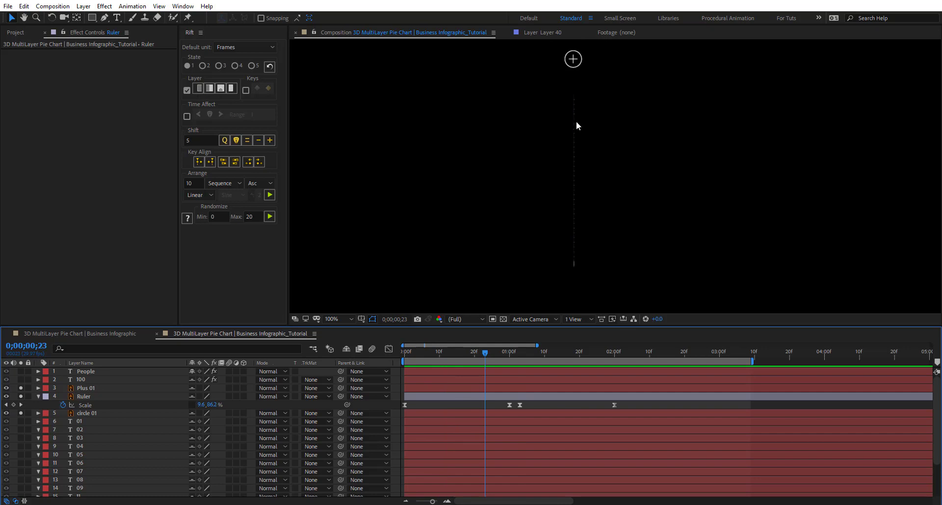
scroll(576, 122, "up", 2)
left_click_drag(489, 124, 502, 163)
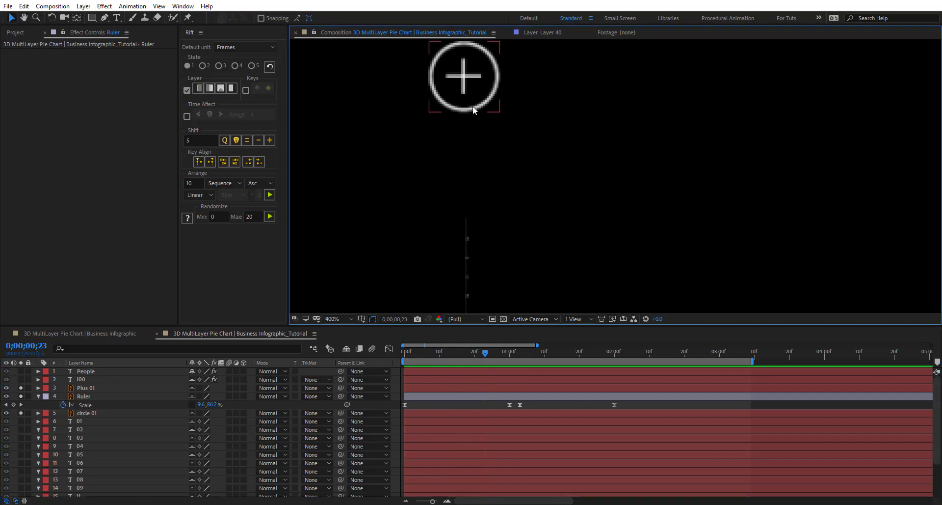
left_click_drag(490, 352, 521, 361)
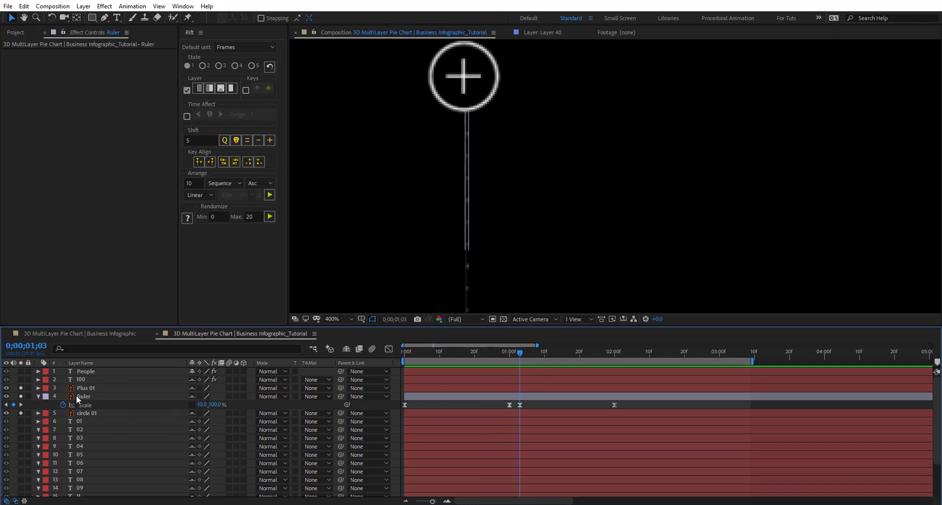
Step: Apply the Radial Wipe effect to the circle 01 layer
left_click(78, 412)
key("ctrl+space")
type("r")
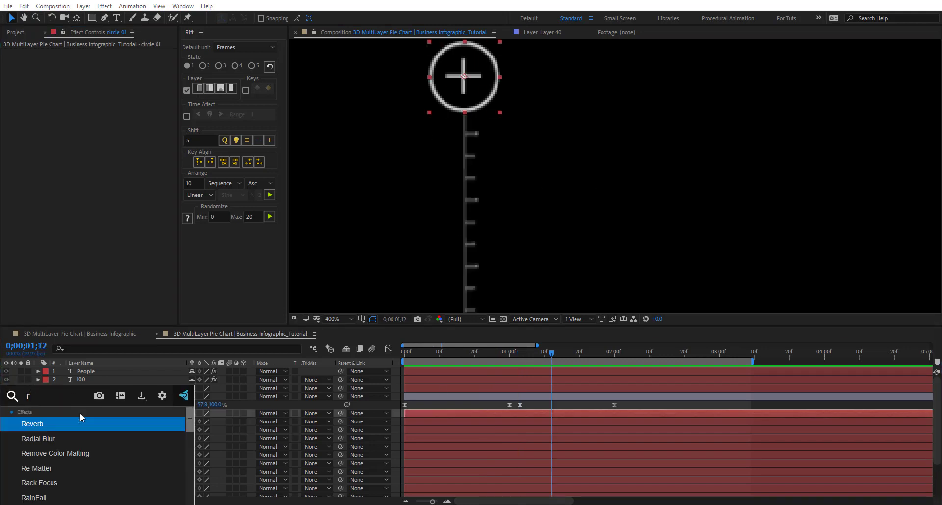
type("adial wi")
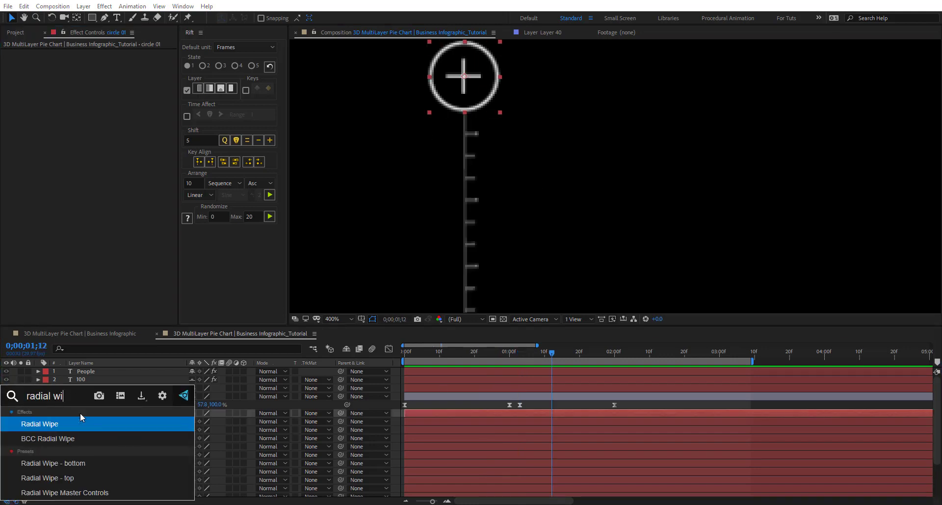
key("Return")
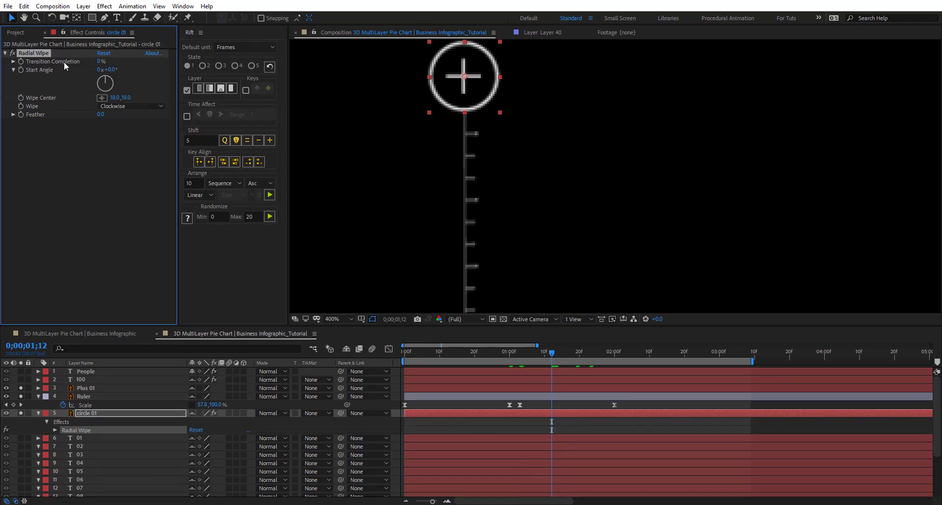
Step: At 0;00;01;03, start keyframing circle 01's Radial Wipe Transition Completion with a value of 100%
left_click(521, 357)
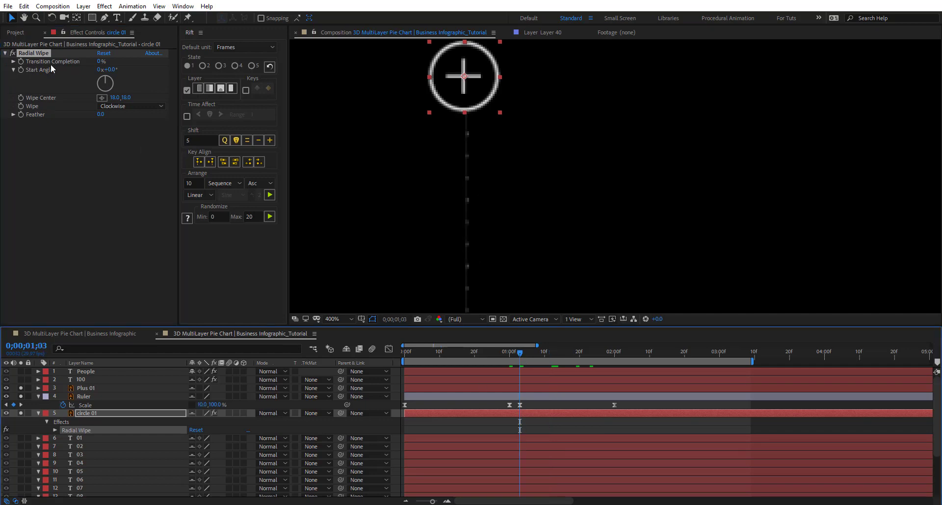
left_click(21, 61)
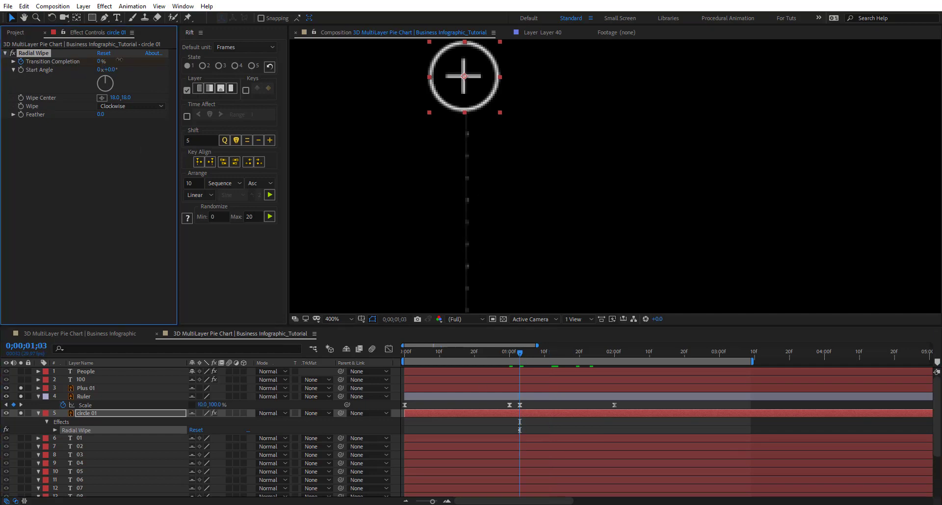
left_click_drag(101, 62, 199, 57)
Step: At 0;00;01;24, set circle 01's Transition Completion to 0%
key("space")
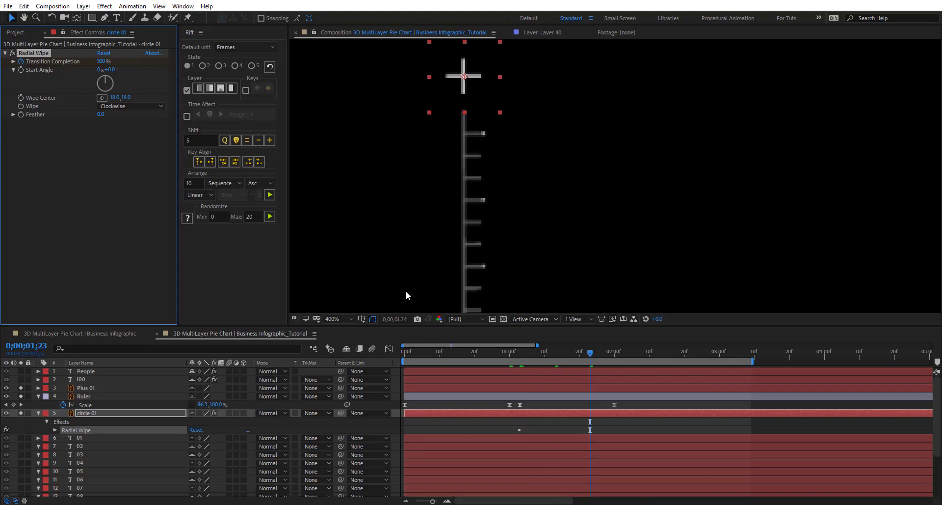
left_click(104, 61)
type("0")
key("Return")
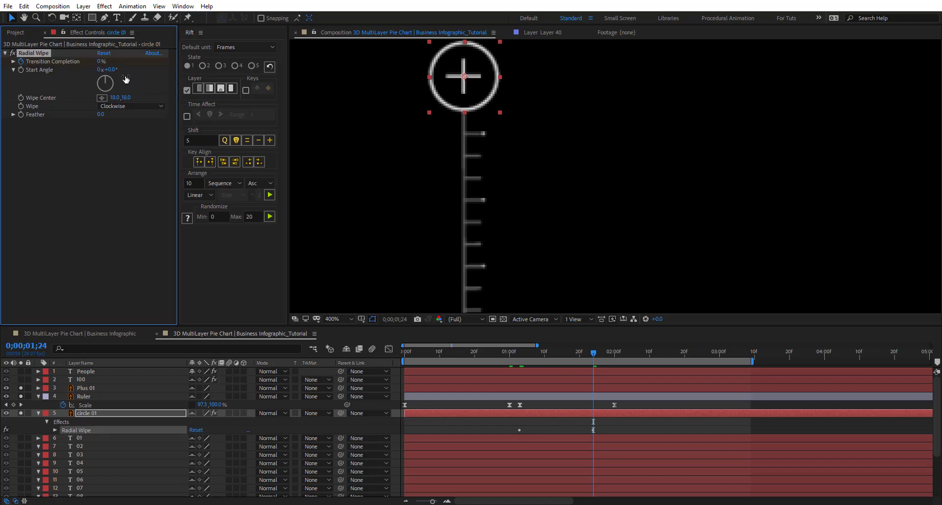
Step: Set circle 01's wipe Start Angle to 180° and scrub through the animation to check where the circle begins drawing
left_click_drag(503, 353, 548, 354)
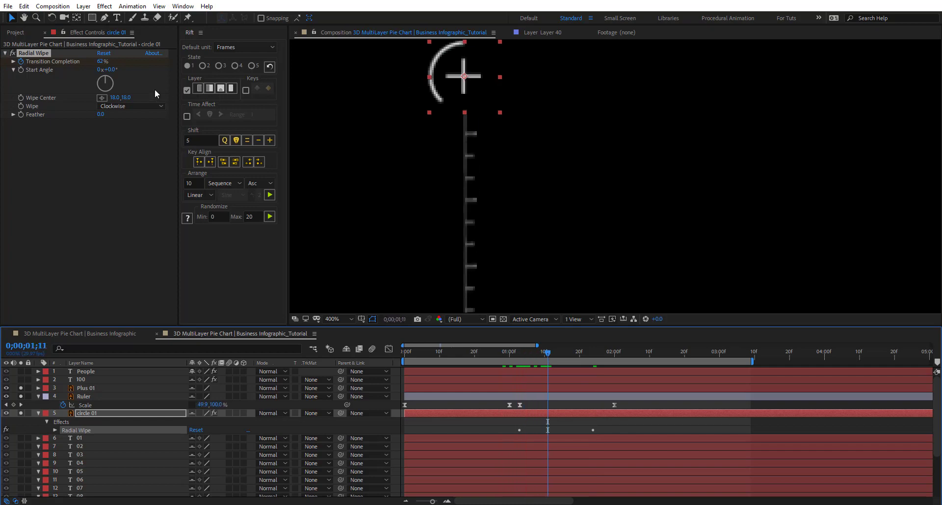
left_click(110, 70)
type("180")
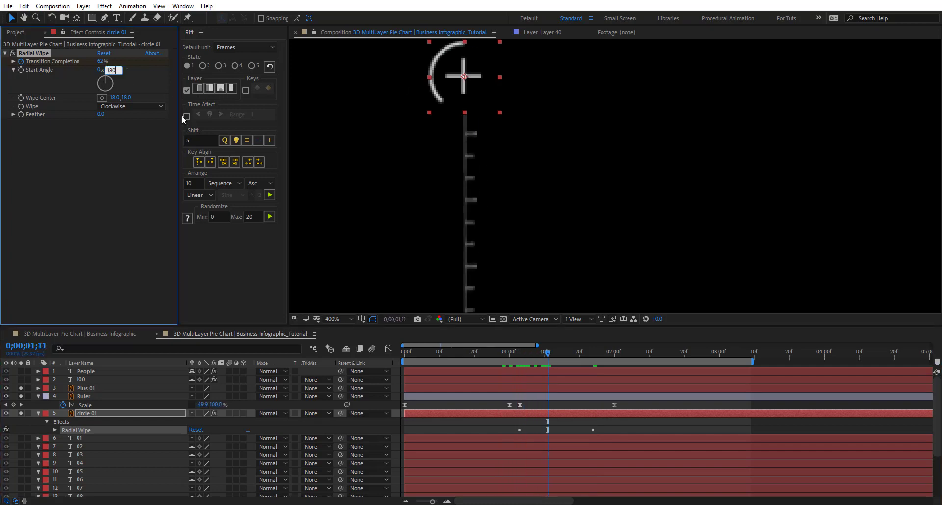
key("Return")
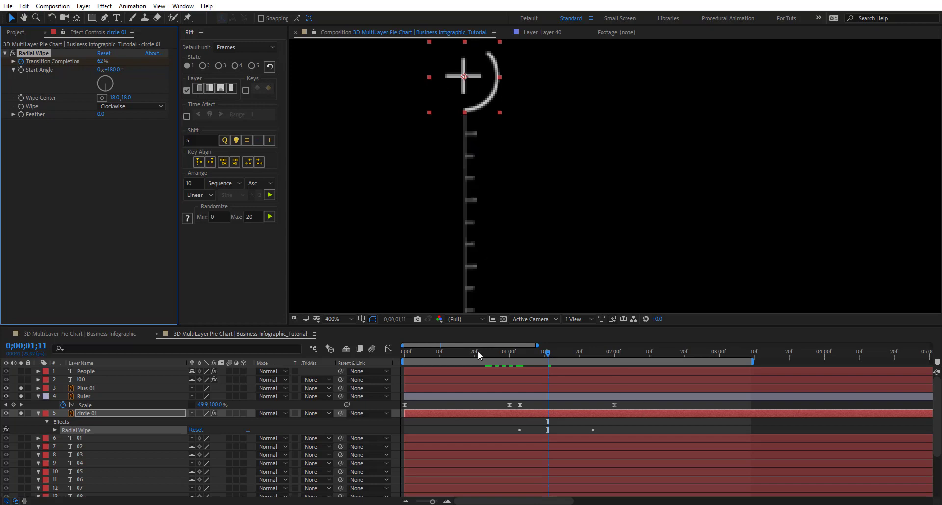
left_click_drag(488, 352, 625, 365)
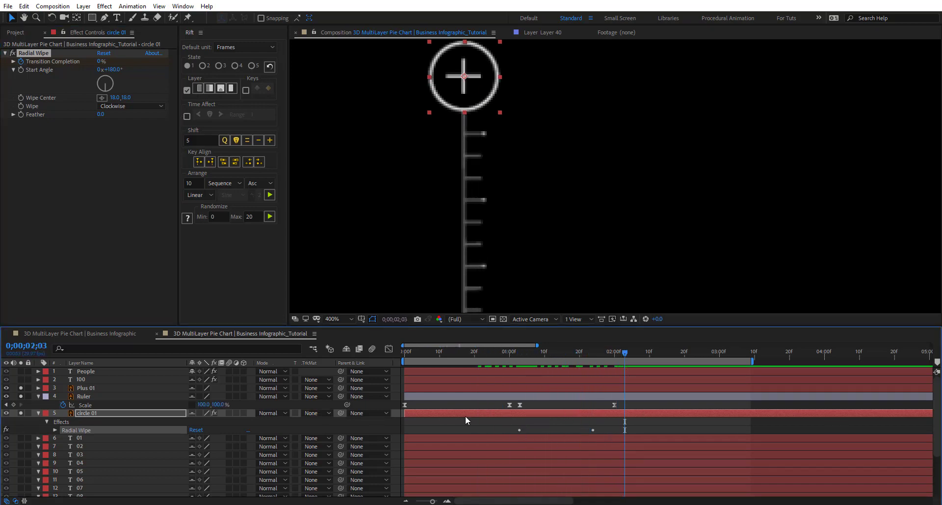
Step: Ease circle 01's Transition Completion keyframes and lengthen the last keyframe's incoming speed handle so the wipe starts fast and slows down
key("u")
left_click_drag(606, 425, 496, 434)
left_click(388, 348)
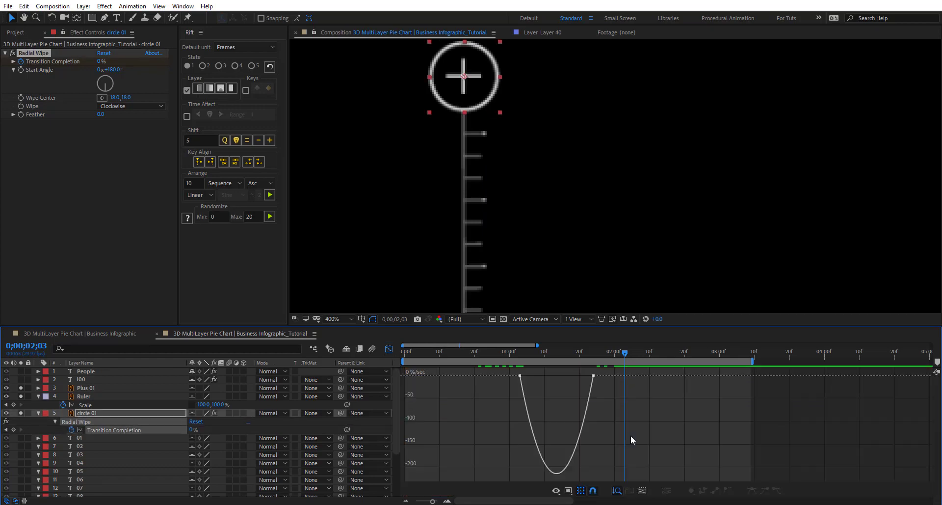
left_click_drag(609, 374, 432, 385)
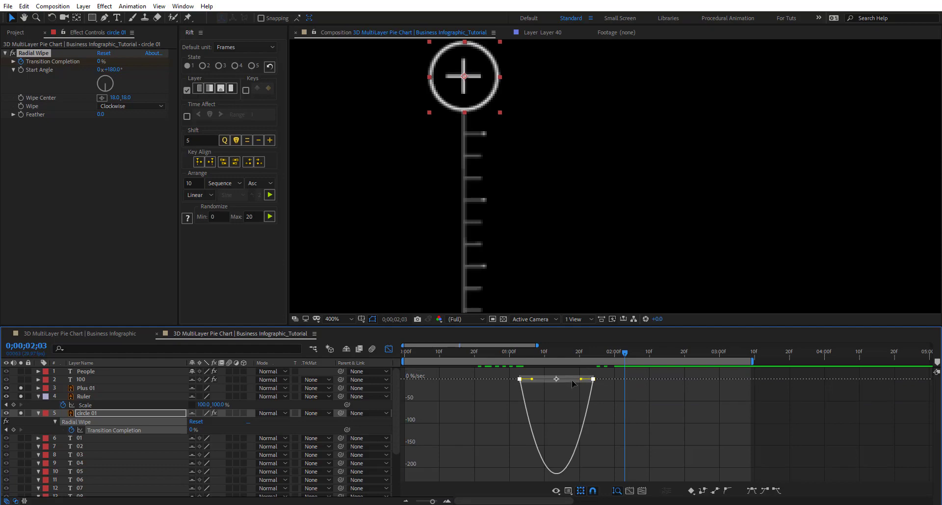
left_click_drag(582, 381, 557, 378)
Step: Preview the circle's wipe, and replay the ruler and circle animation from the start at 100% magnification
key("space")
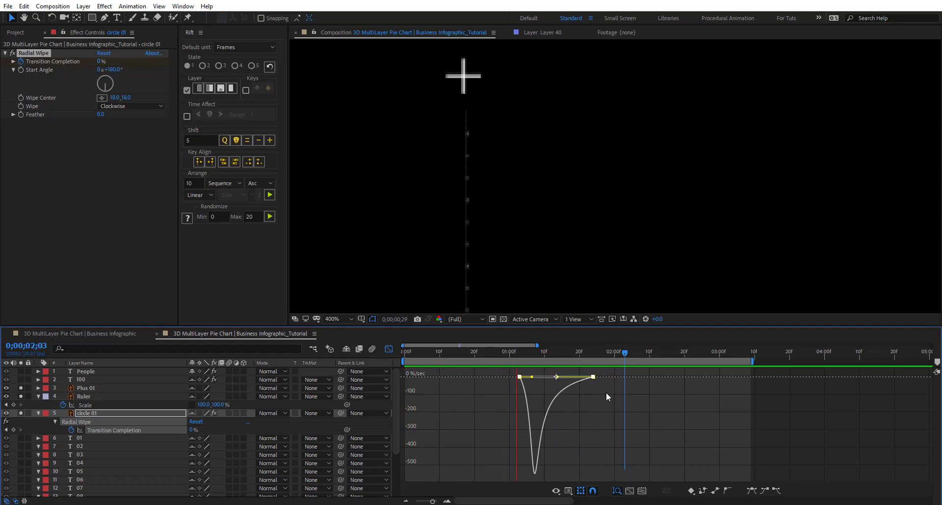
key("space")
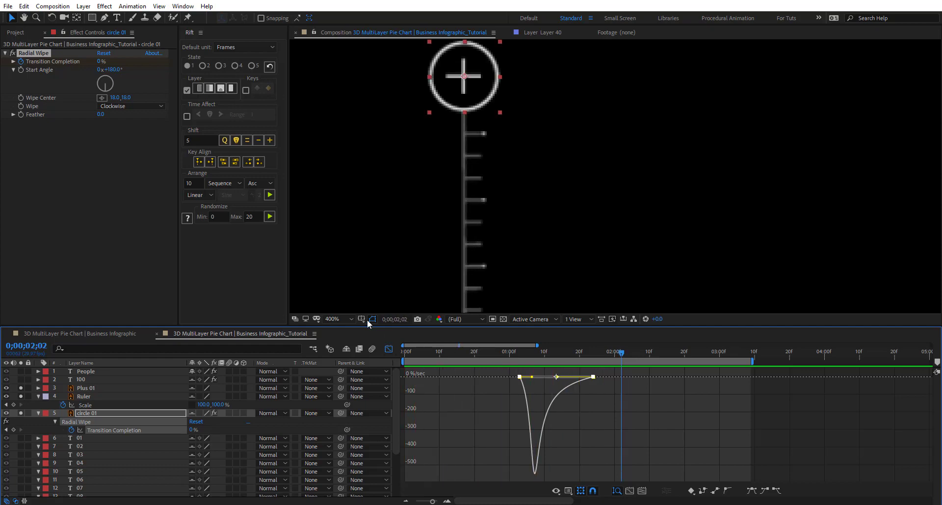
left_click(344, 318)
left_click(340, 428)
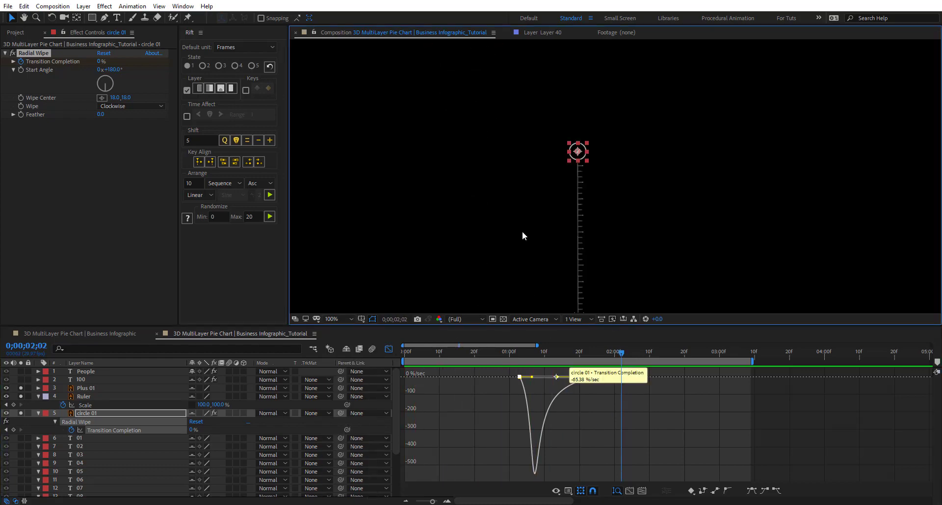
left_click(618, 230)
key("space")
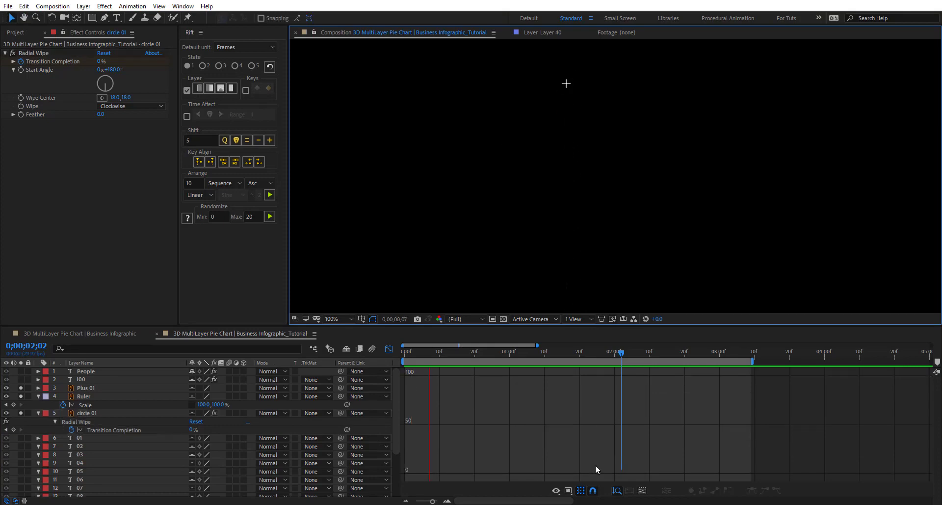
key("space")
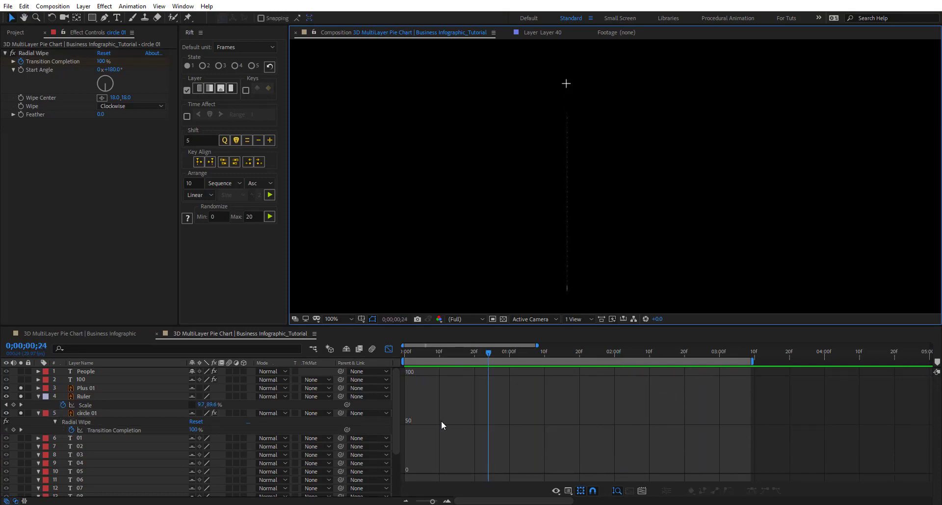
Step: Return to the layer bars and trim the start of circle 01 to 0;00;01;03
left_click(389, 349)
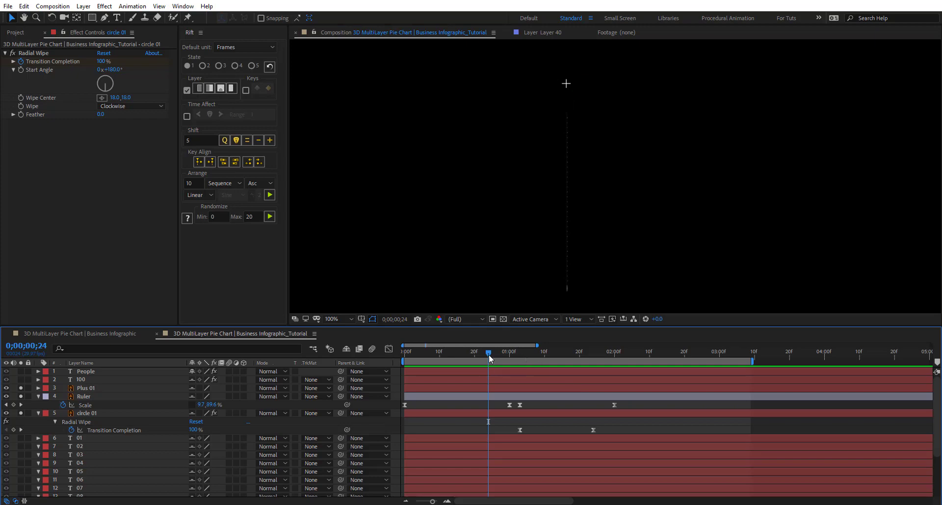
left_click_drag(512, 350, 520, 352)
left_click_drag(565, 84, 559, 114)
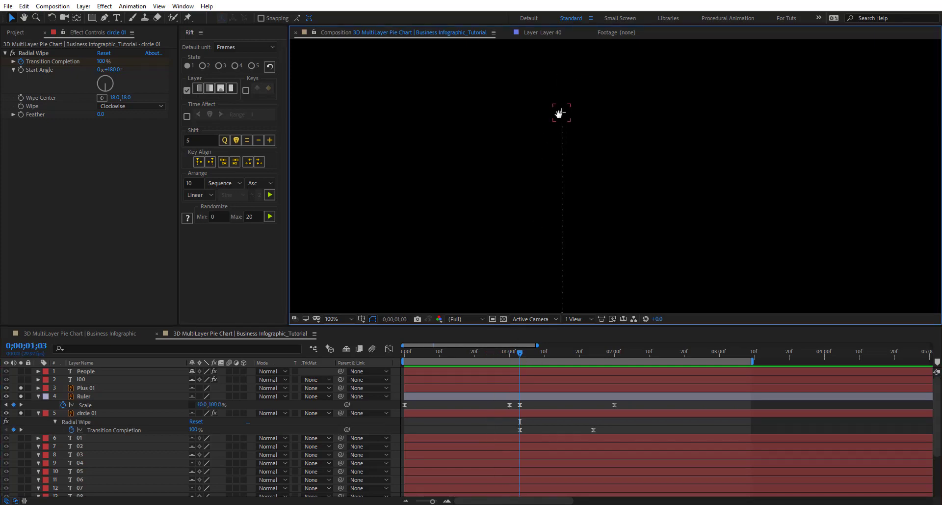
mouse_move(525, 353)
left_mouse_down()
mouse_move(539, 353)
mouse_move(519, 352)
left_mouse_up()
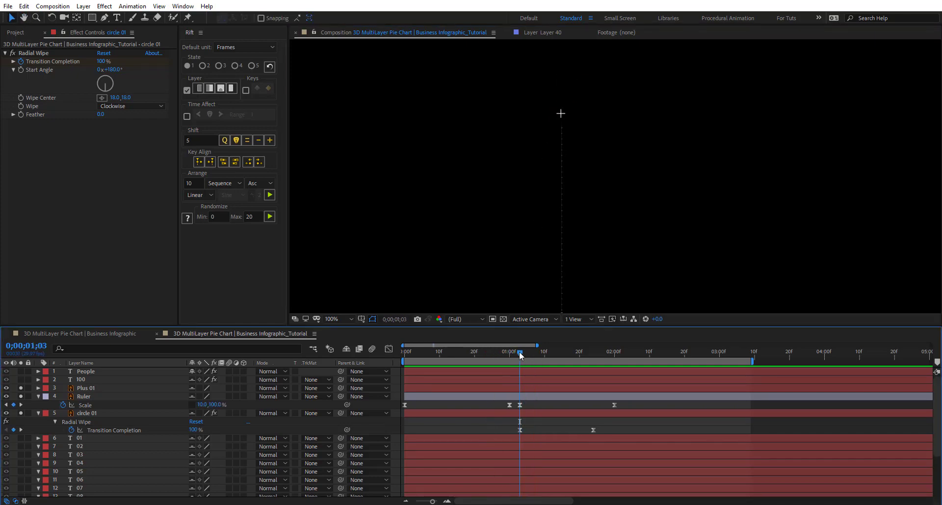
left_click(517, 396)
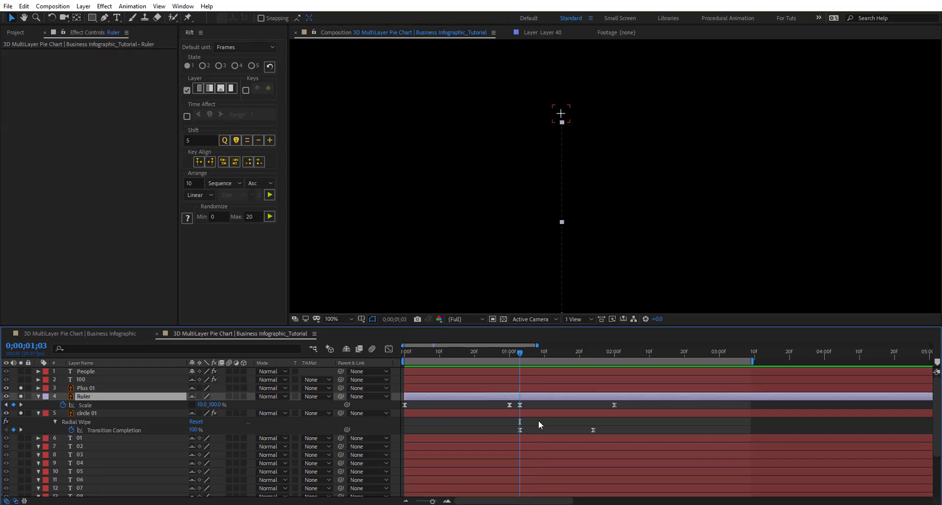
left_click(491, 413)
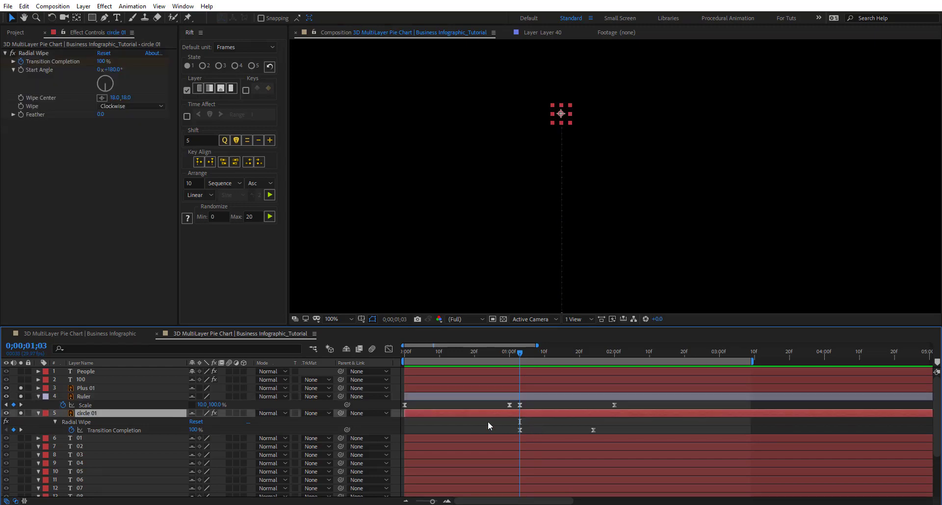
left_click(534, 390)
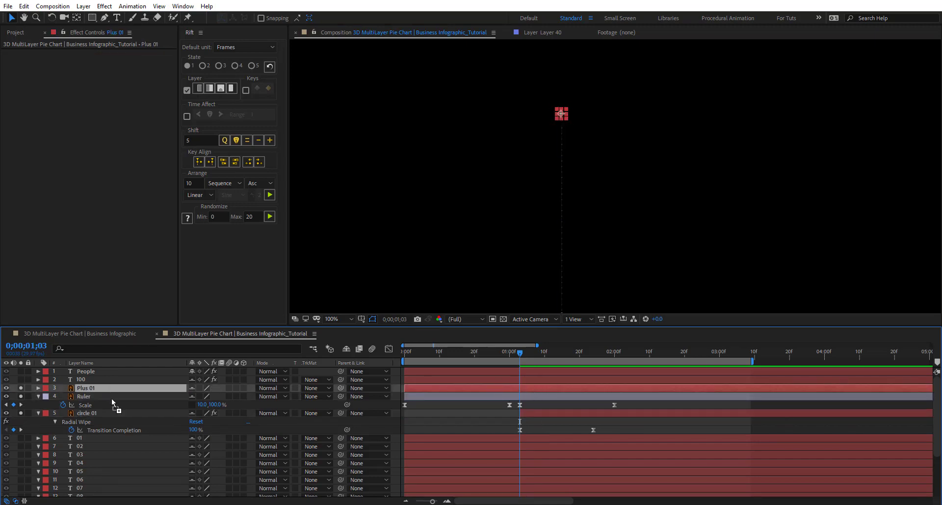
left_click_drag(112, 399, 134, 396)
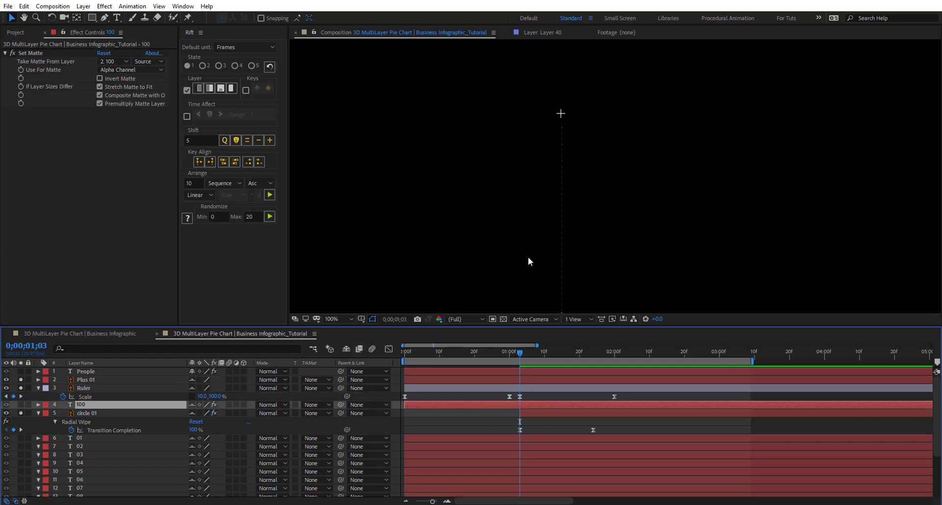
left_click(533, 387)
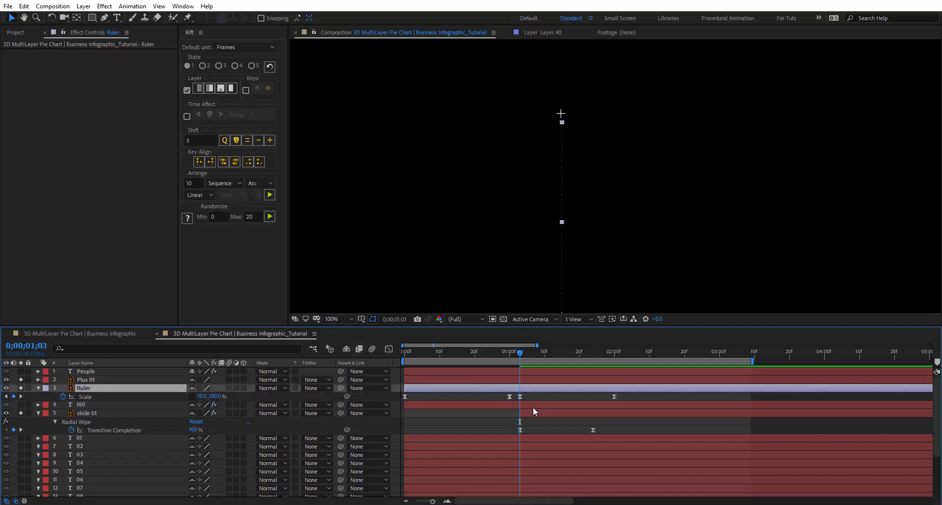
left_click(534, 407)
left_click_drag(532, 361, 548, 361)
key("s")
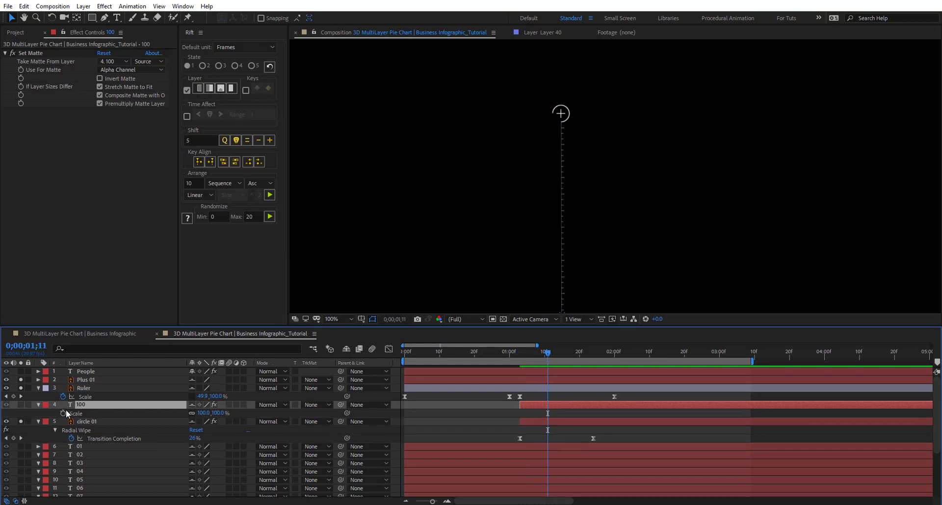
key("j")
Step: Place the Plus 01 layer directly beneath the Ruler and trim its start to 0;00;01;03
mouse_move(92, 381)
left_mouse_down()
mouse_move(93, 412)
mouse_move(82, 376)
left_mouse_up()
left_click(100, 413)
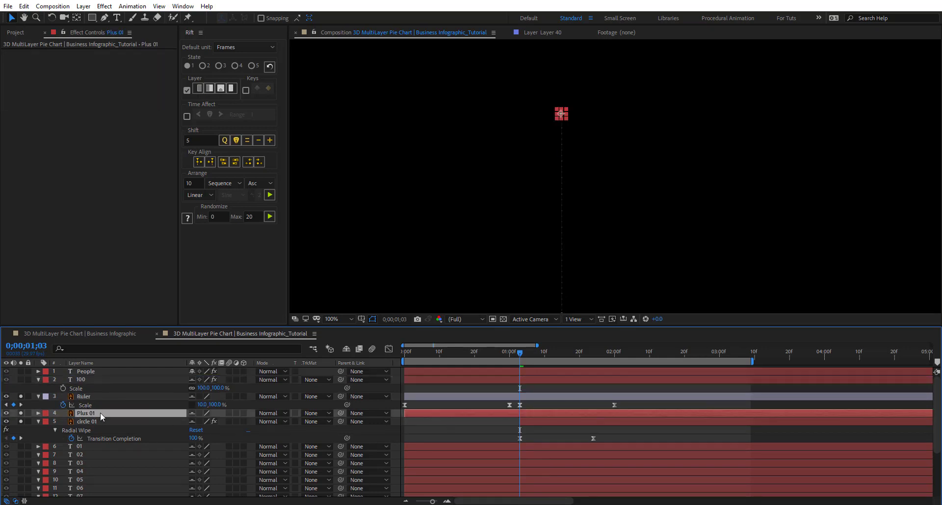
key("alt+bracketleft")
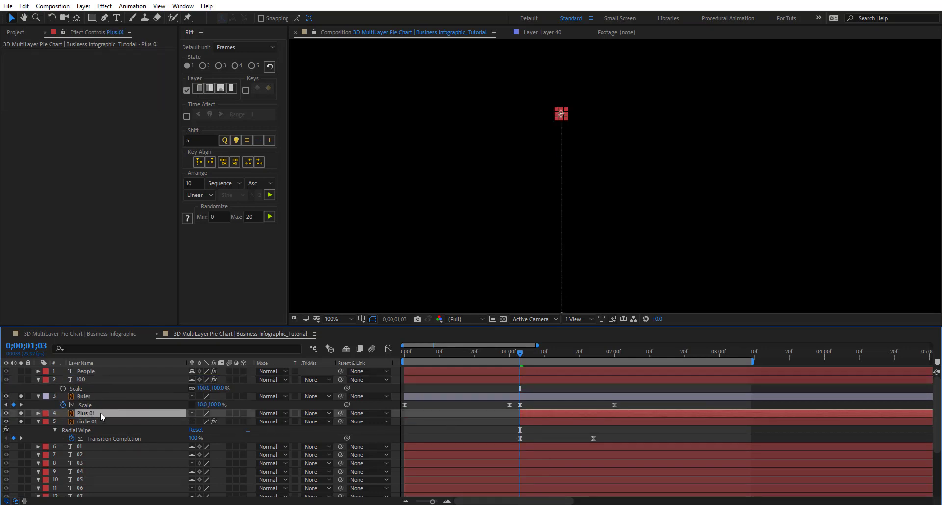
Step: At 0;00;01;03, add a Scale keyframe to Plus 01 with a value of 0%
key("s")
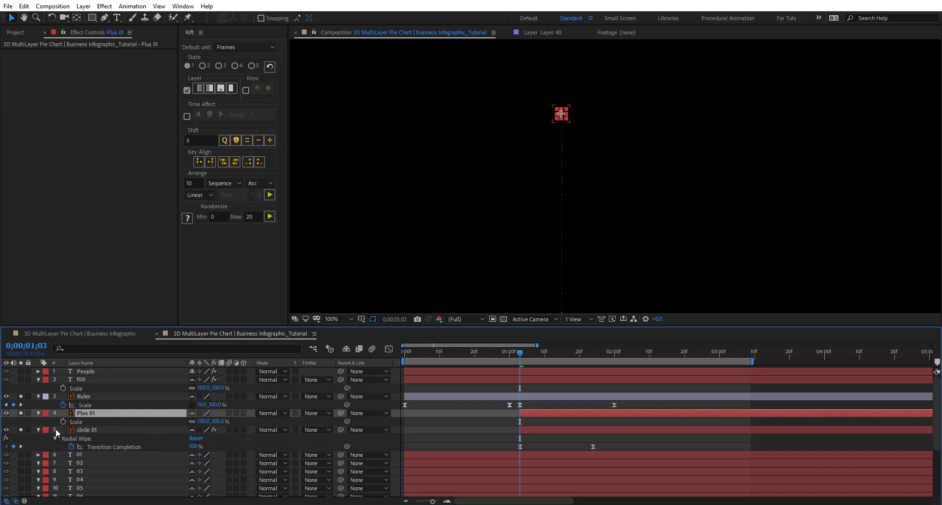
left_click(62, 421)
left_click(201, 421)
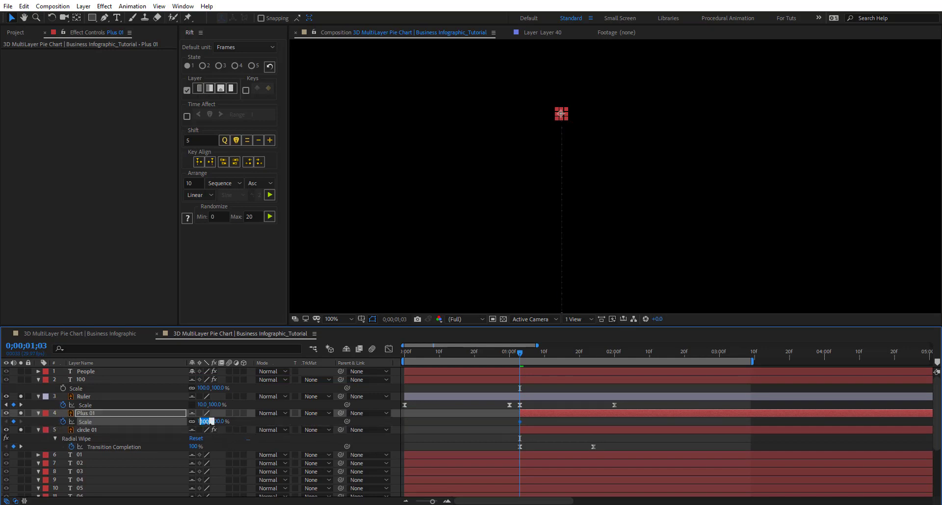
type("0")
key("Return")
Step: Ten frames ahead at 0;00;01;13, set Plus 01's Scale to 100% and scrub through the growth to check it
key("shift+Page_Down")
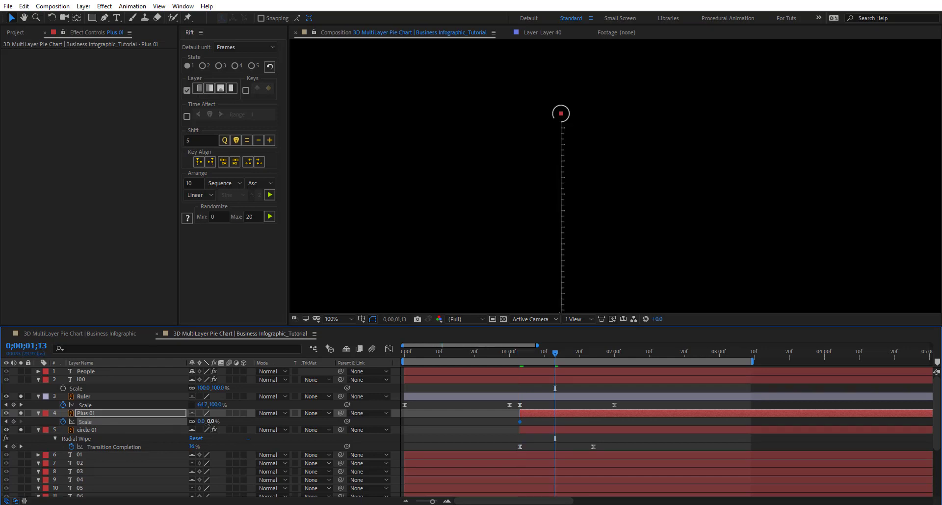
left_click(210, 420)
type("100")
key("Return")
left_click_drag(572, 420, 506, 430)
left_click_drag(556, 351, 523, 353)
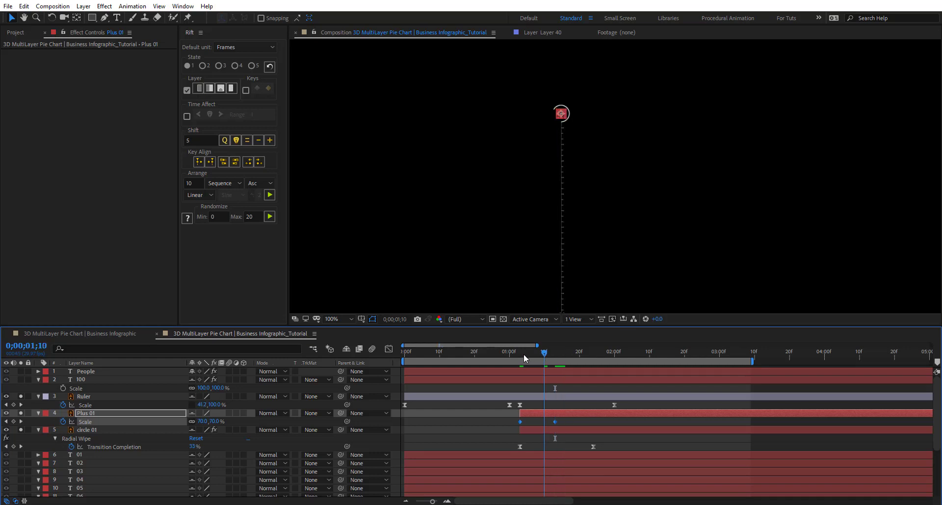
key("k")
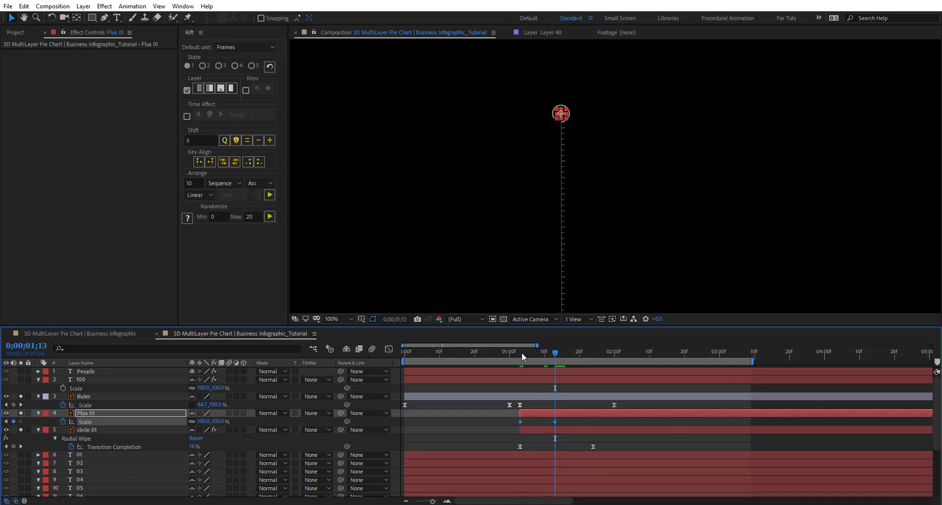
left_click(583, 425)
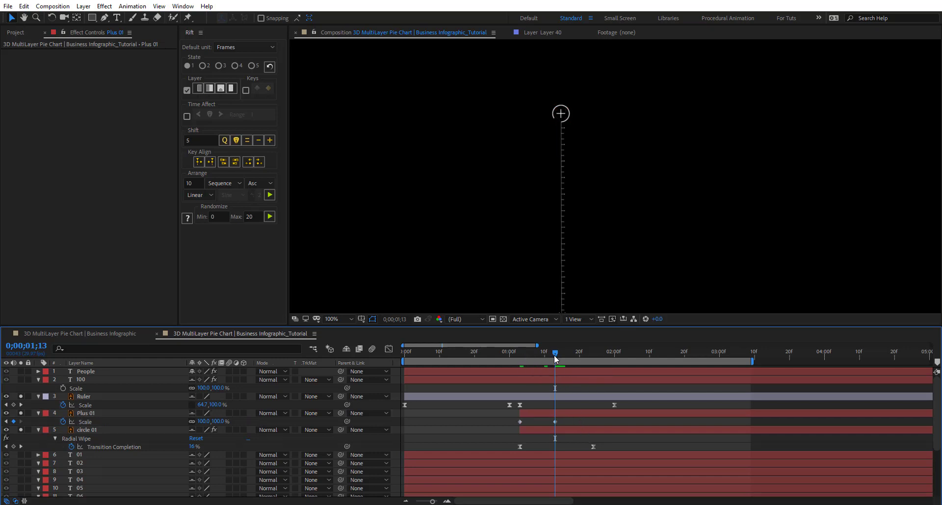
Step: Add Rotation keyframes to Plus 01, 0° at 0;00;01;03 and -90° at 0;00;01;13
mouse_move(554, 354)
left_mouse_down()
mouse_move(515, 353)
mouse_move(556, 360)
left_mouse_up()
left_click(119, 411)
key("u")
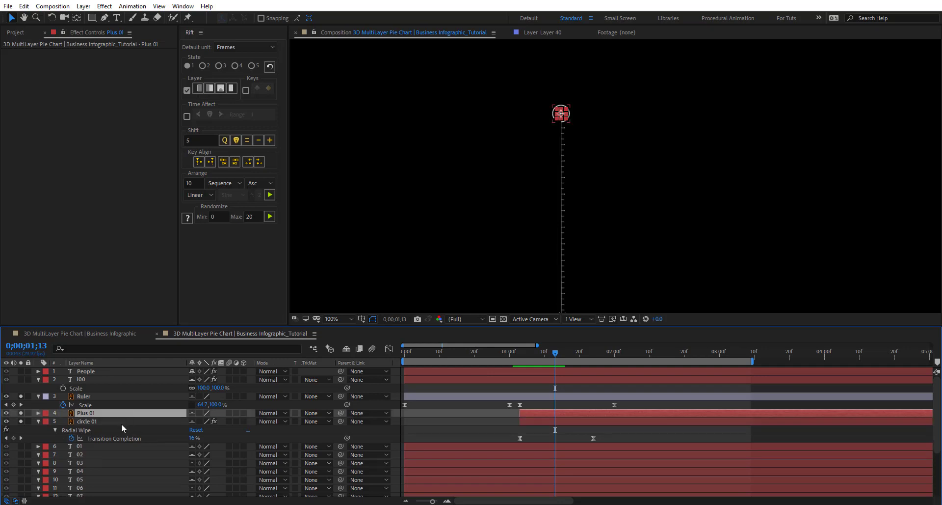
key("u")
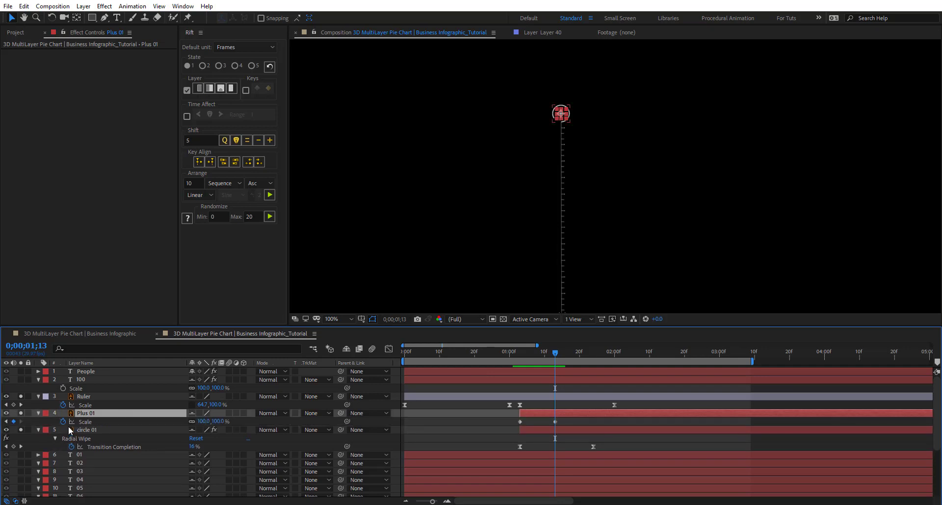
key("r")
left_click(64, 423)
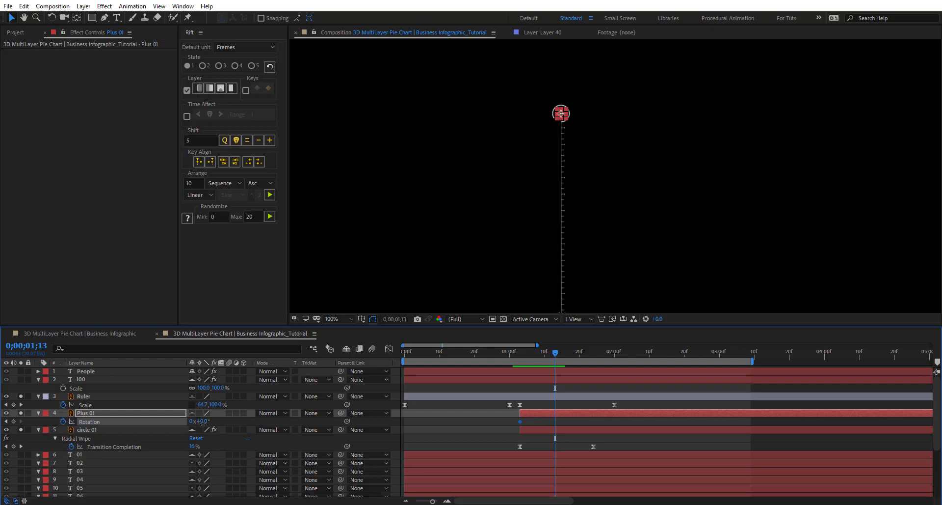
left_click(203, 422)
key("Return")
Step: Ease Plus 01's two Rotation keyframes by adjusting their speed curve, and preview the animation from the start
key("shift+F3")
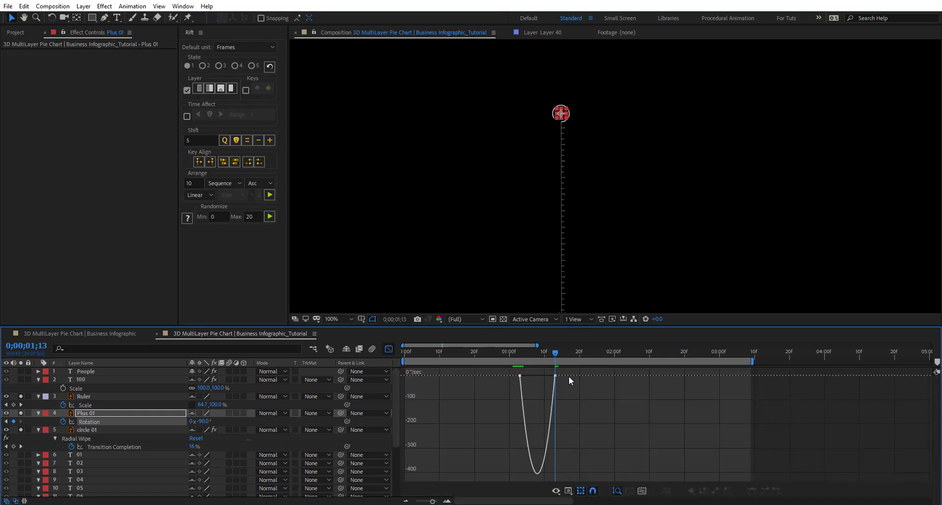
left_click_drag(574, 369, 488, 393)
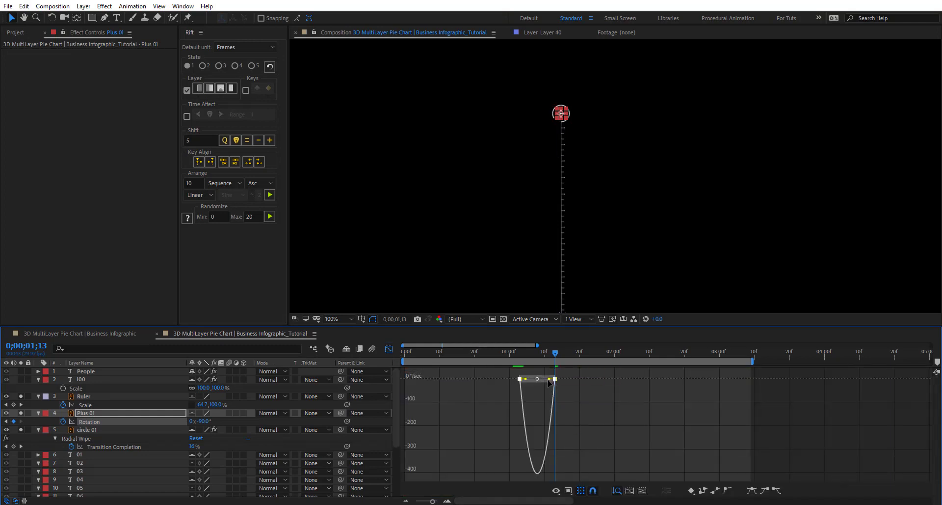
left_click_drag(549, 379, 405, 353)
left_click(388, 349)
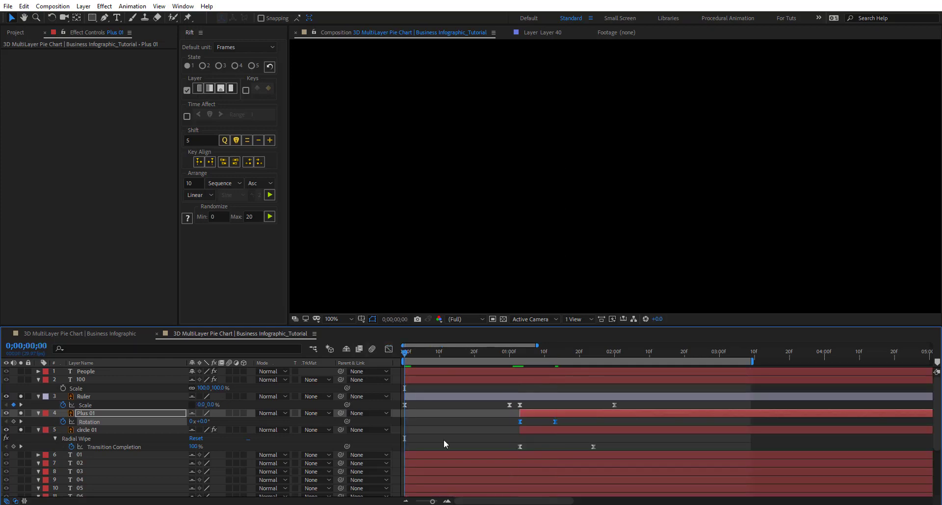
left_click(444, 439)
key("space")
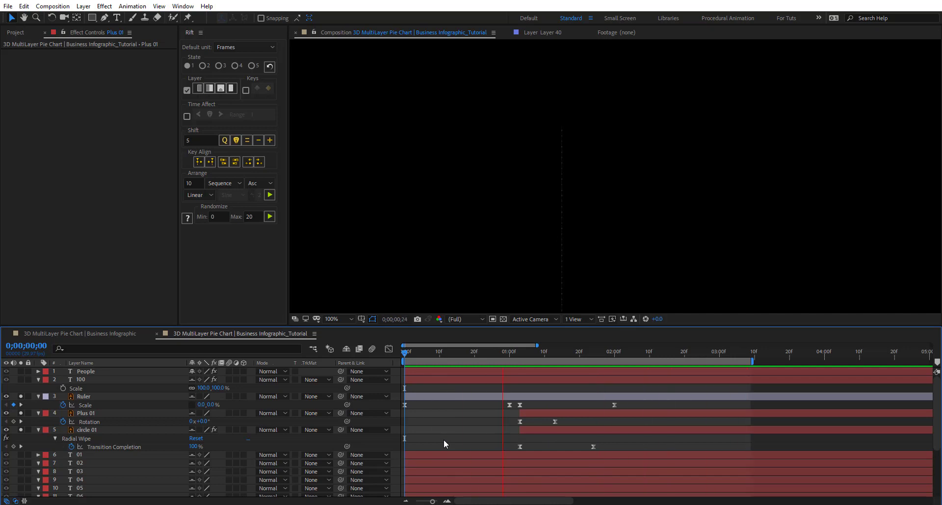
key("space")
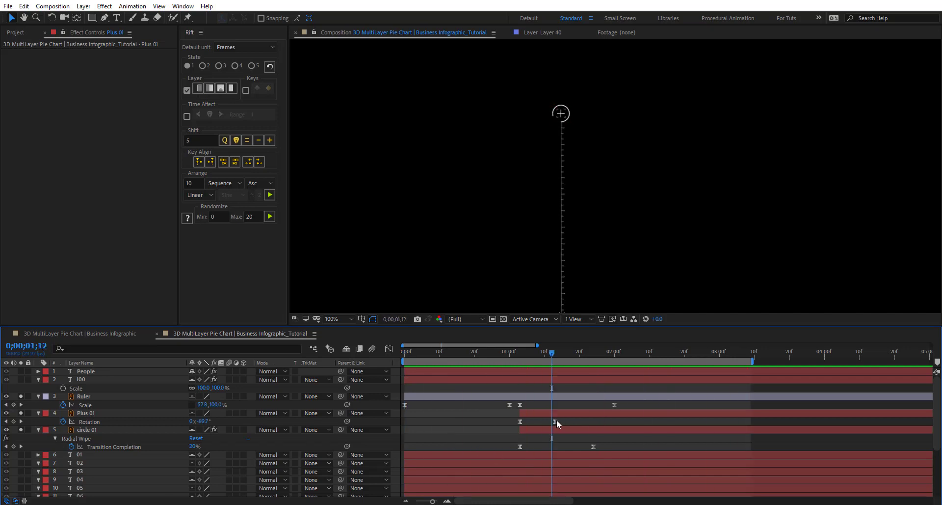
Step: Move Plus 01's Rotation keyframes to about 0;00;01;07 and 0;00;01;29, and preview the slower spin
left_click_drag(556, 419, 611, 422)
left_click_drag(523, 422, 538, 422)
key("Home")
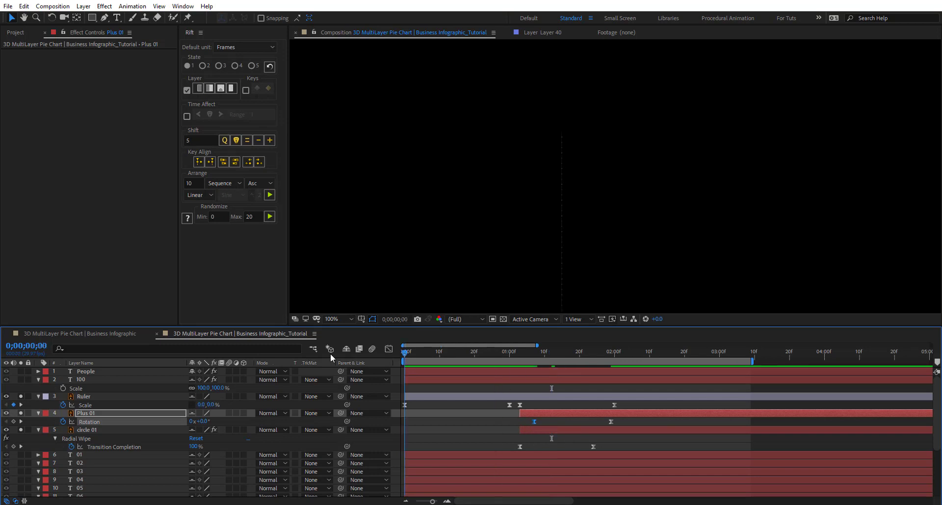
key("space")
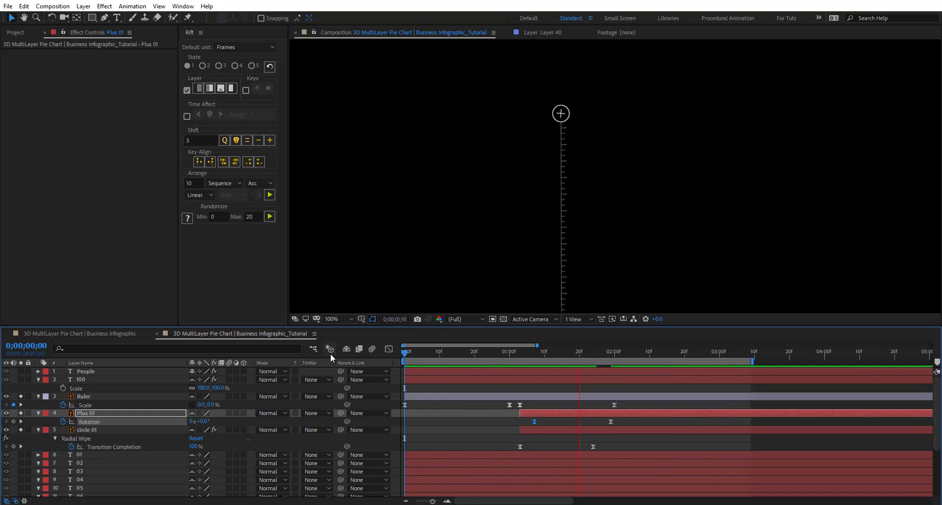
key("space")
Step: Solo the People and 100 text layers so they display together with the ruler elements
left_click(539, 244)
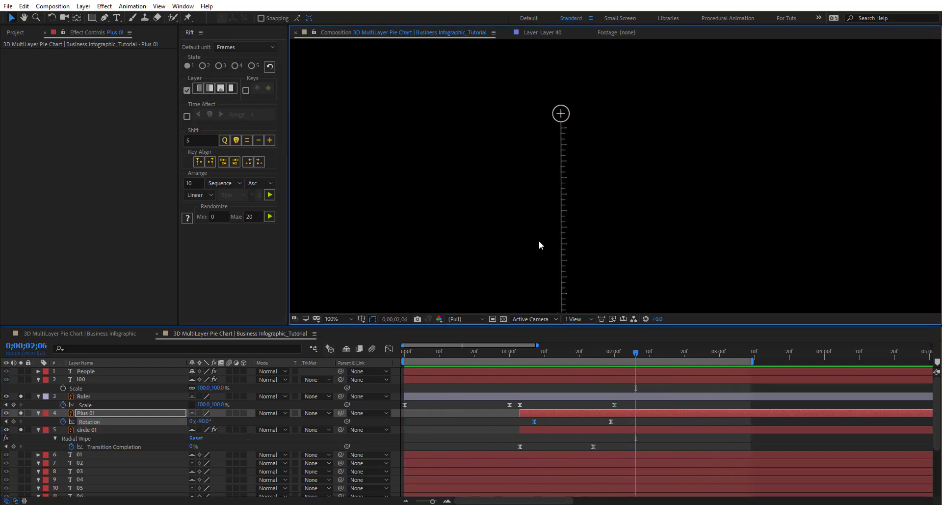
key("h")
left_click_drag(547, 221, 542, 187)
key("v")
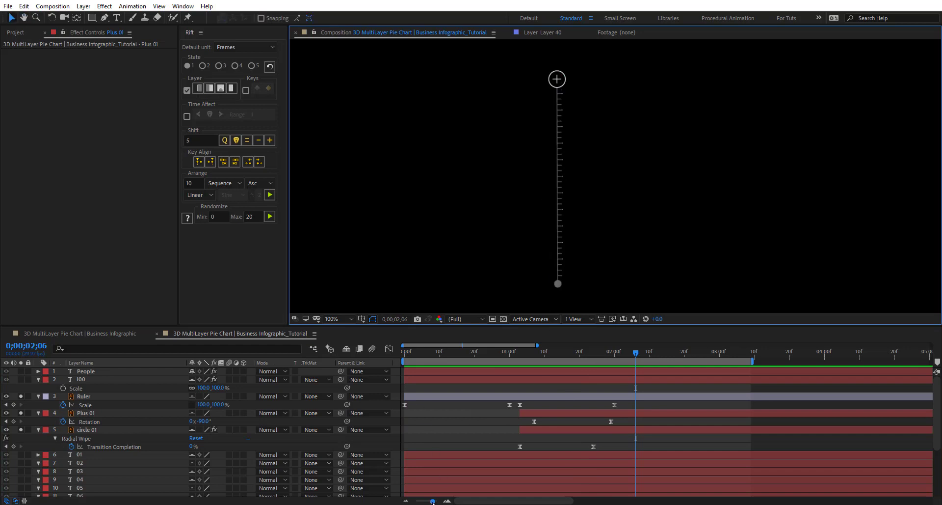
left_click_drag(433, 501, 429, 501)
key("h")
mouse_move(519, 251)
left_mouse_down()
mouse_move(515, 220)
mouse_move(507, 244)
left_mouse_up()
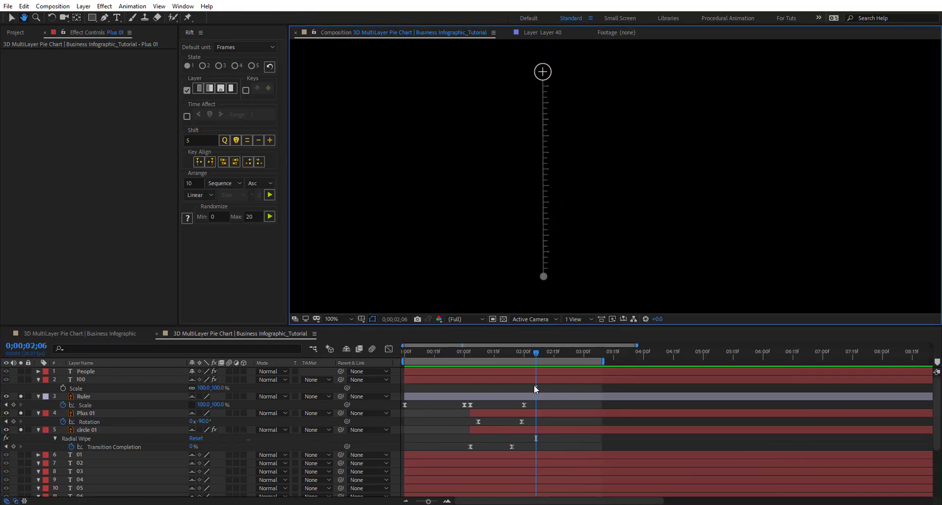
key("v")
left_click_drag(535, 354, 474, 354)
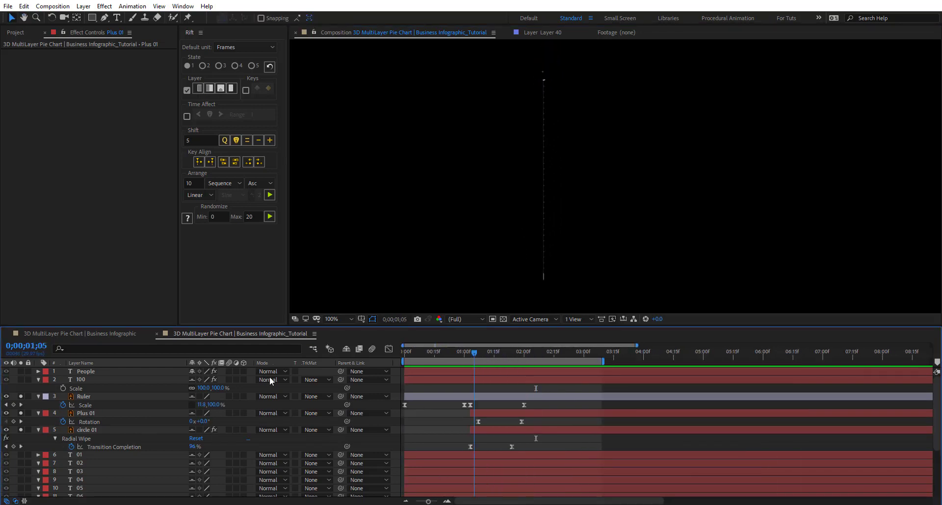
left_click(90, 369)
left_click(85, 378)
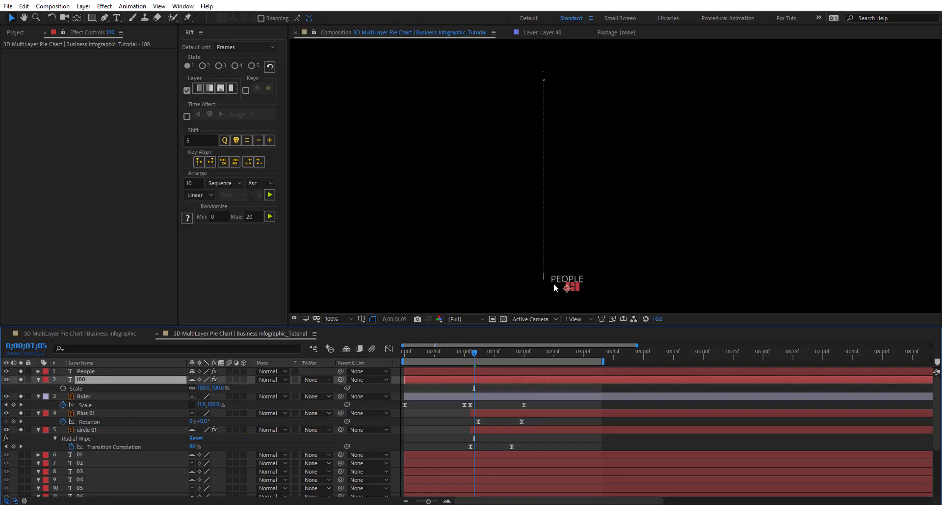
Step: At 0;00;01;03, create a null object and rename it Animation
left_click(469, 356)
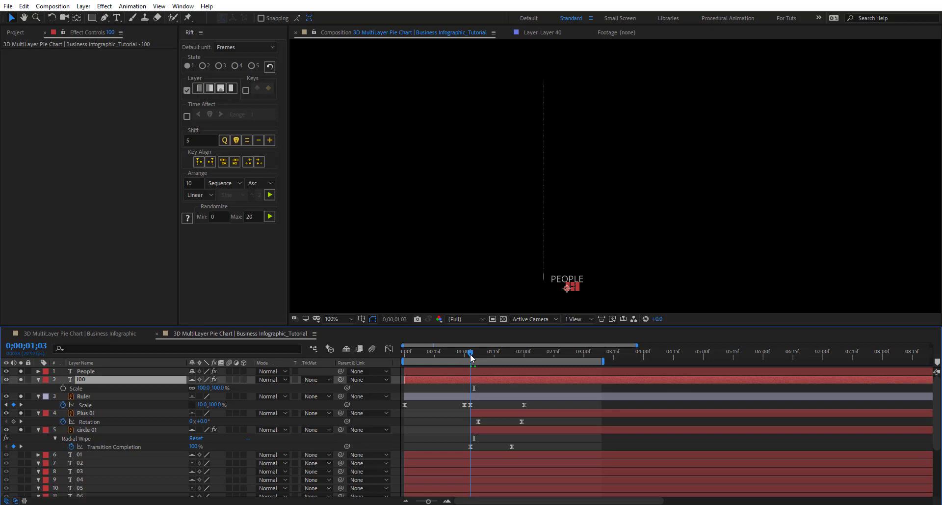
mouse_move(471, 354)
left_mouse_down()
mouse_move(481, 354)
mouse_move(470, 354)
left_mouse_up()
scroll(599, 284, "up", 1)
left_click_drag(526, 251, 536, 140)
left_click_drag(517, 231, 553, 202)
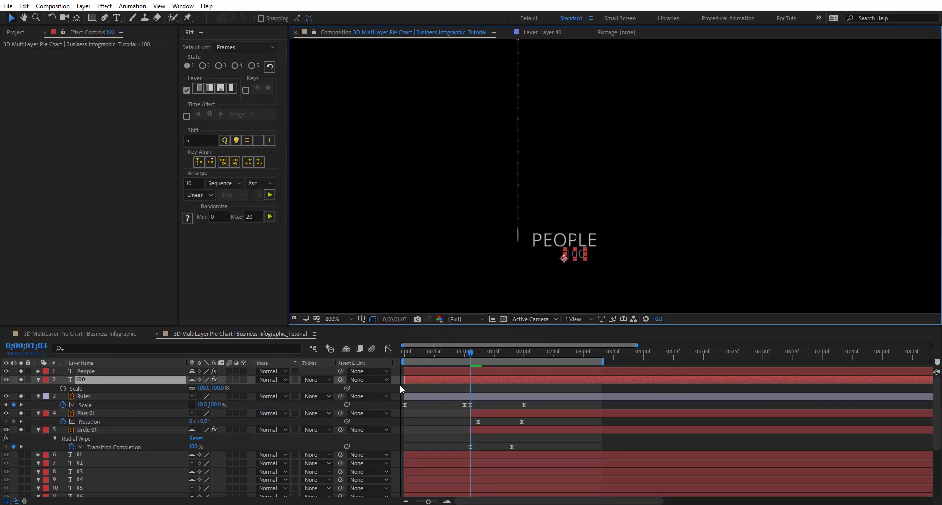
left_click(396, 387)
right_click(397, 387)
mouse_move(486, 397)
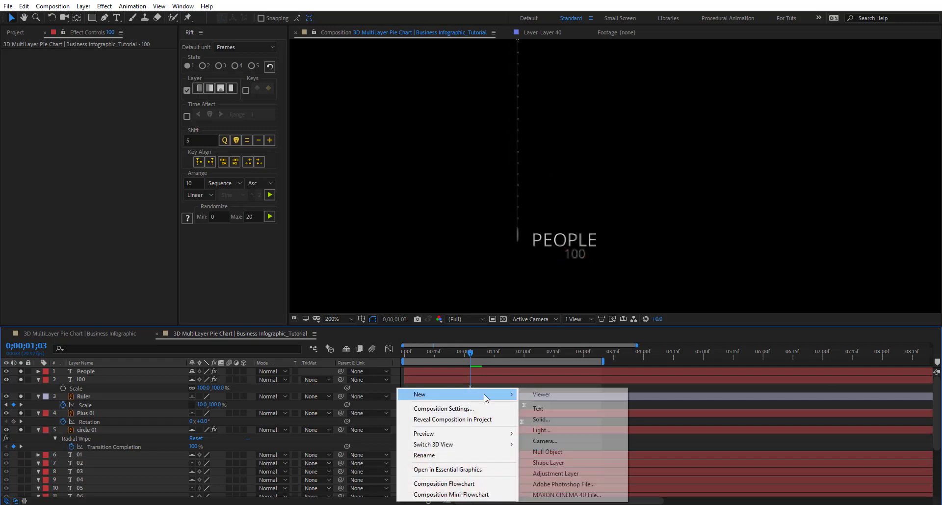
left_click(569, 451)
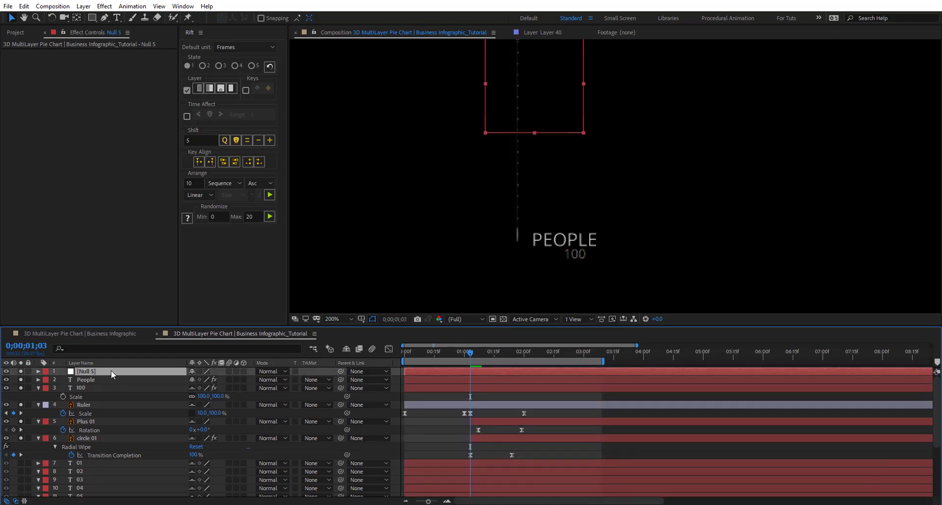
key("Return")
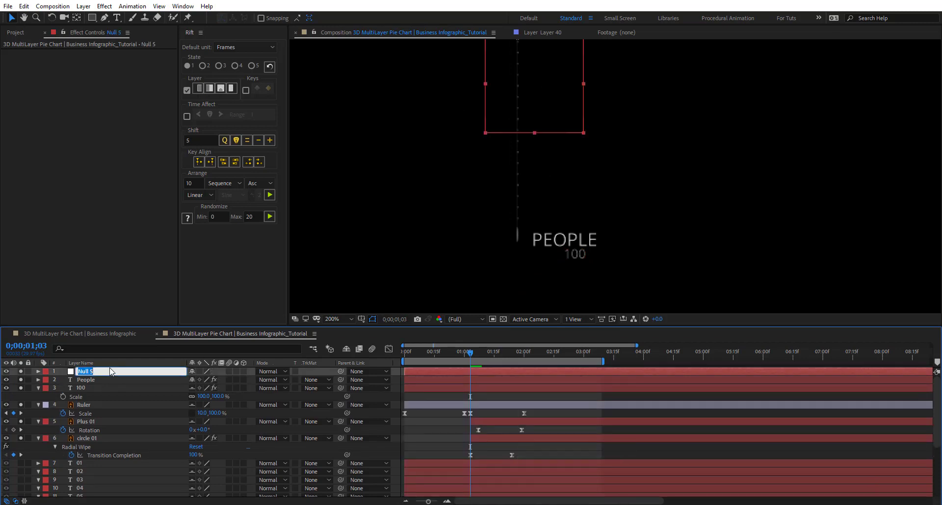
type("Animation")
key("Return")
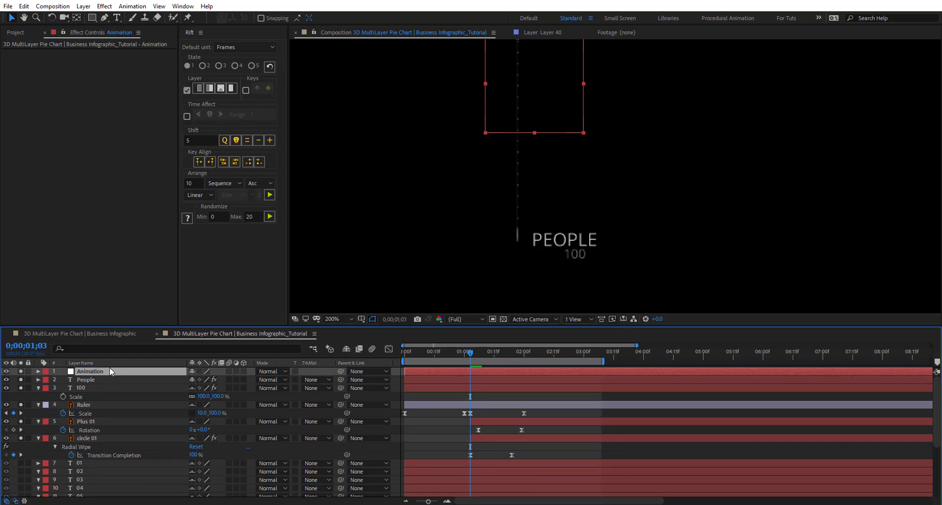
Step: Keyframe the Animation null's Position at 892, 540 on 0;00;01;03 and at 1063, 540 on 0;00;01;29
key("p")
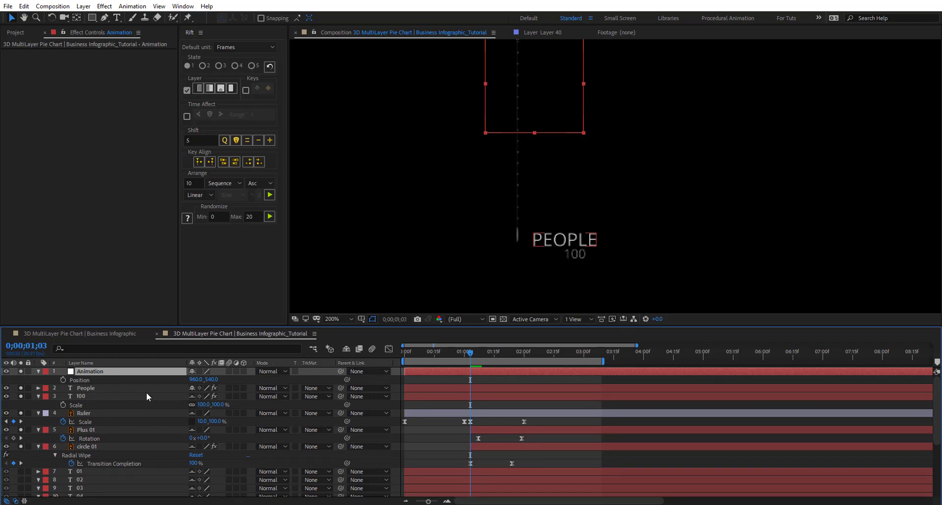
left_click_drag(449, 115, 431, 154)
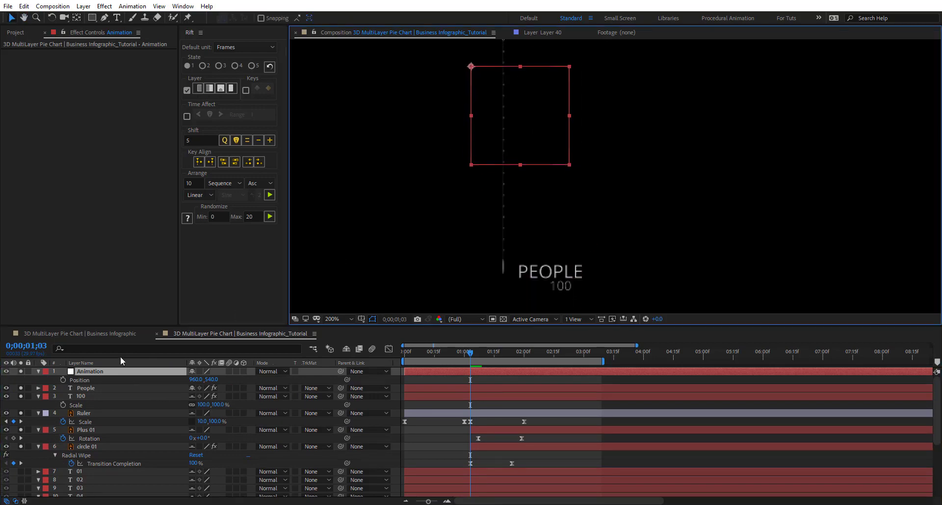
left_click_drag(195, 379, 93, 378)
left_click(63, 380)
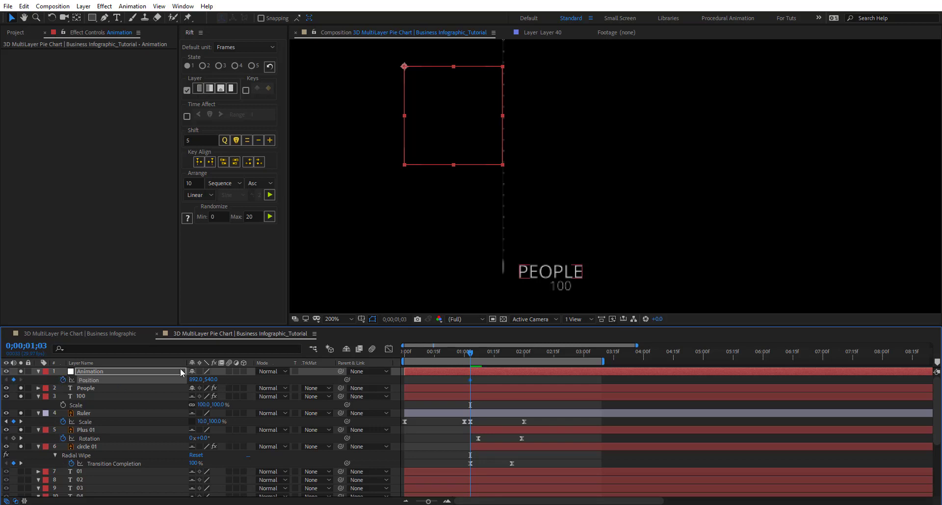
left_click_drag(476, 358, 524, 355)
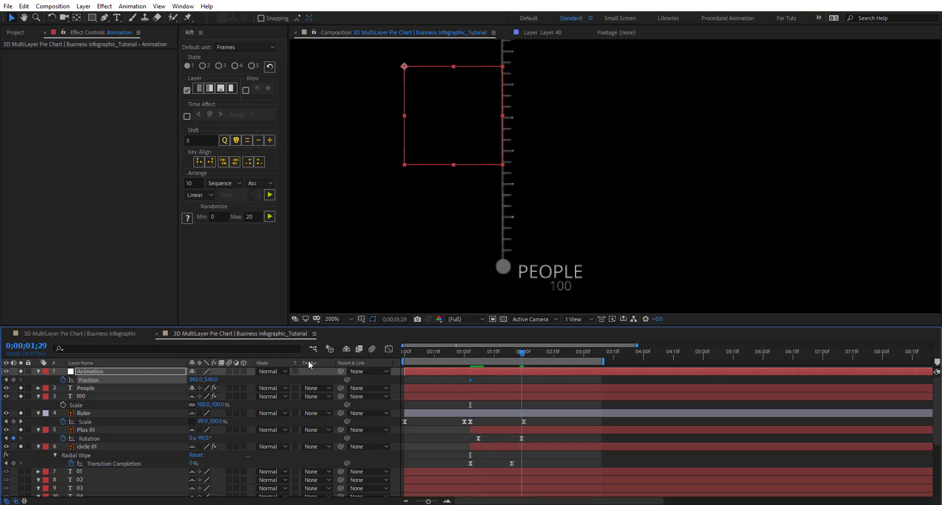
left_click_drag(196, 379, 92, 369)
Step: Parent the People and 100 text layers to the Animation null
left_click(149, 388)
left_click(149, 396, "shift")
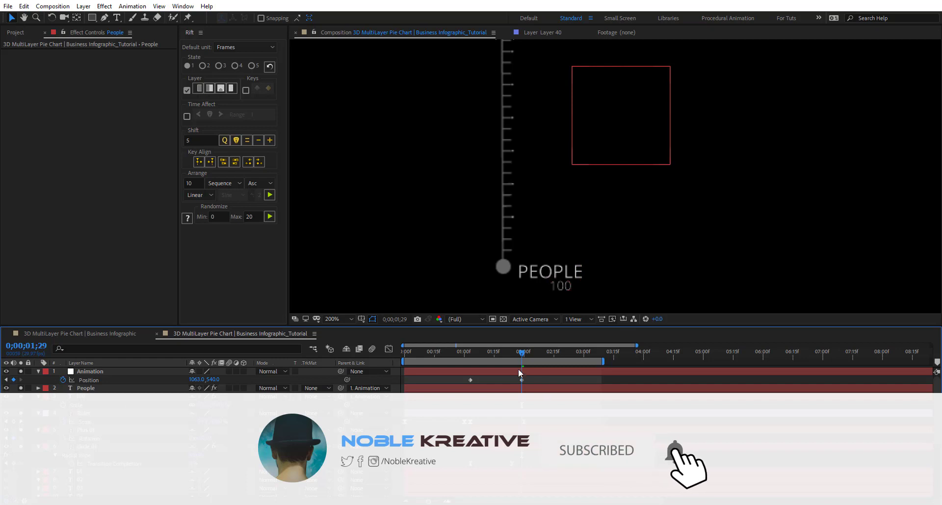
Step: At 0;00;01;03, set the Animation null's Position to 974, 540 and scrub through the text slide to check it
left_click_drag(523, 353, 473, 358)
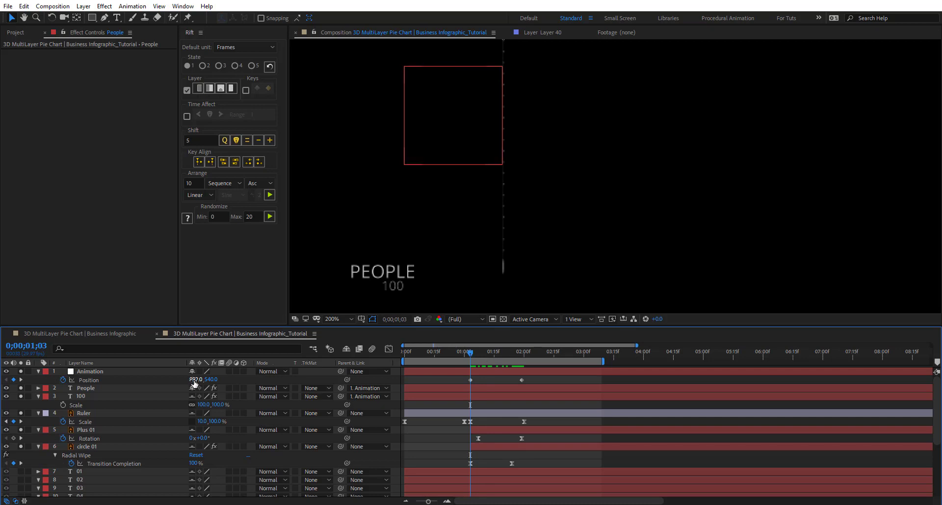
left_click_drag(194, 379, 236, 381)
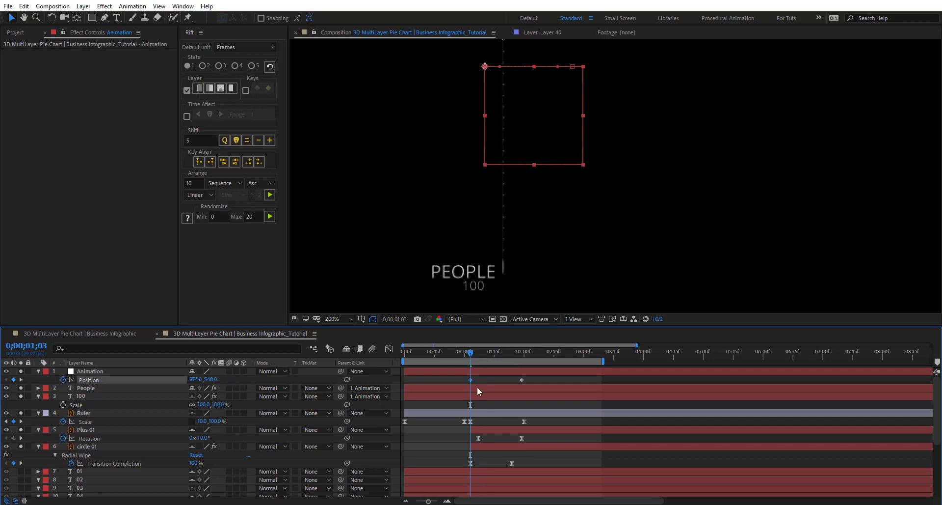
left_click_drag(470, 358, 521, 362)
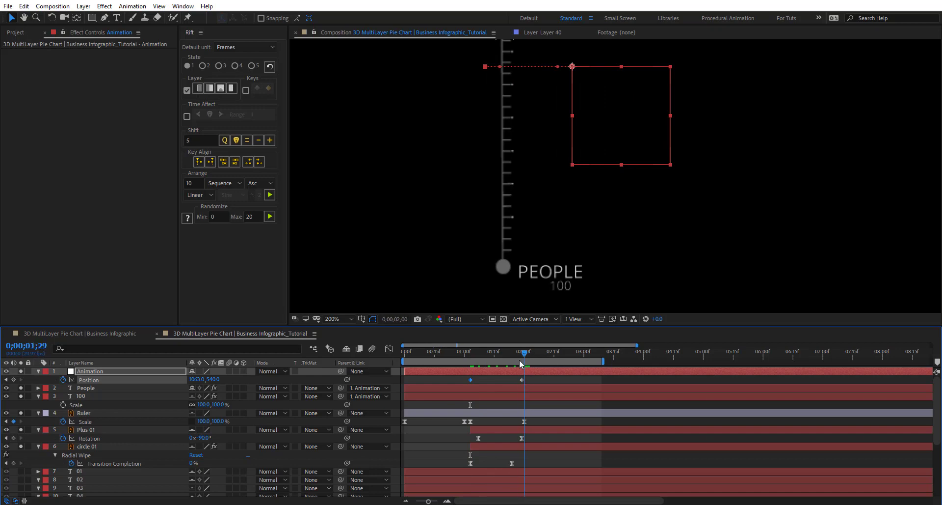
left_click(463, 405)
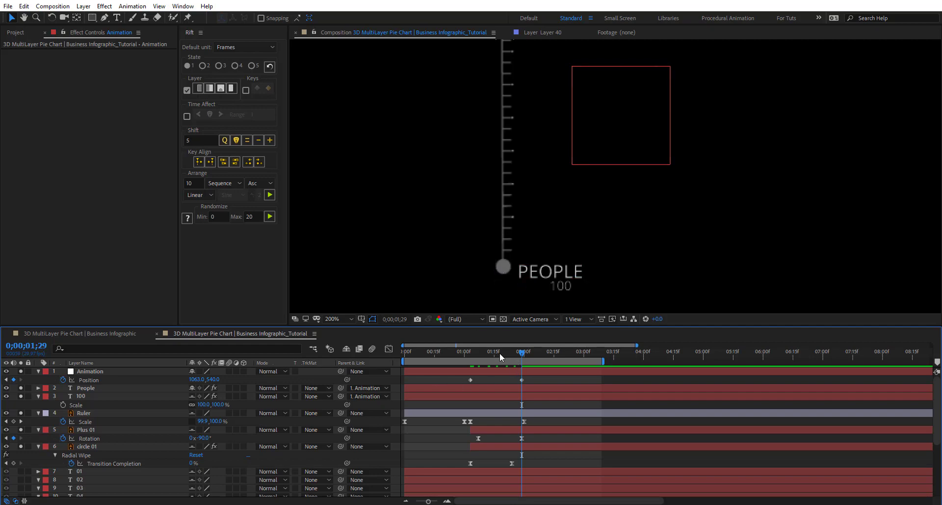
left_click_drag(500, 353, 492, 354)
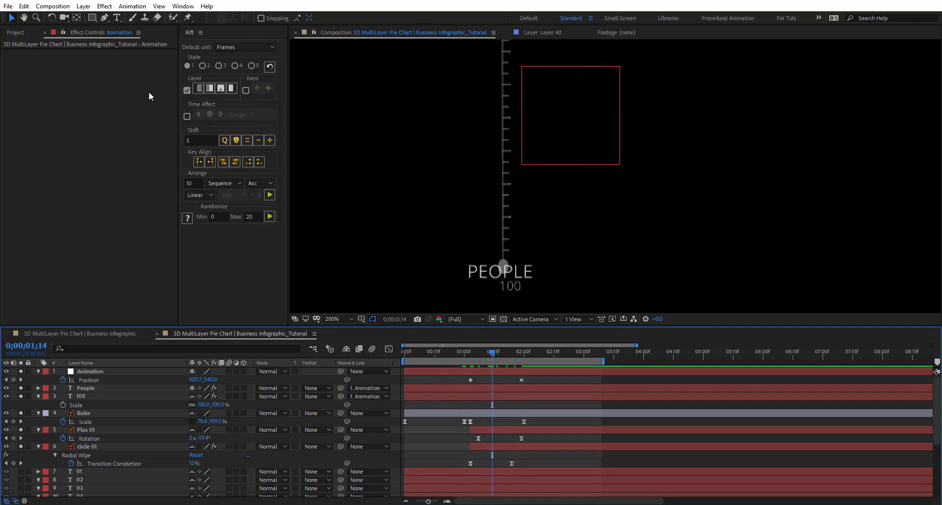
Step: At 0;00;01;03, draw a white rectangle with a 0 px stroke extending right from the ruler's lower end
left_click(92, 17)
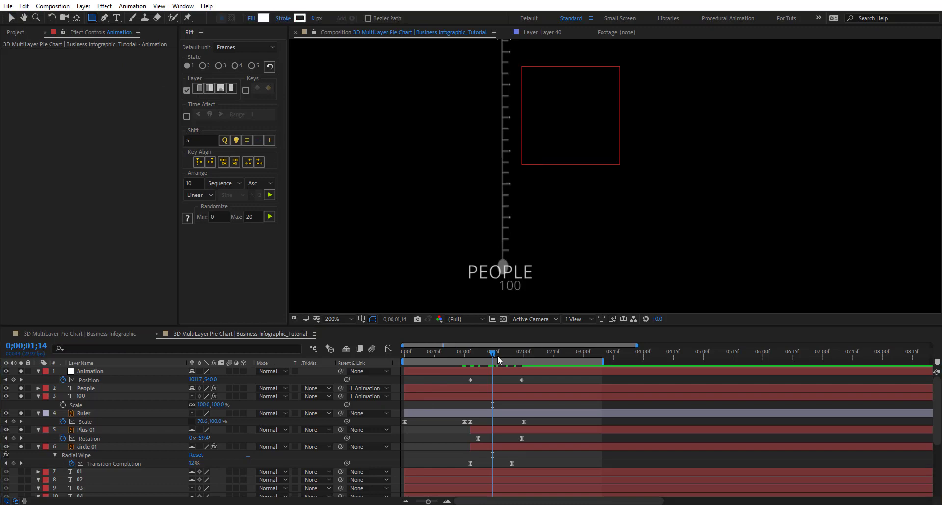
left_click_drag(494, 356, 471, 357)
scroll(505, 204, "up", 2)
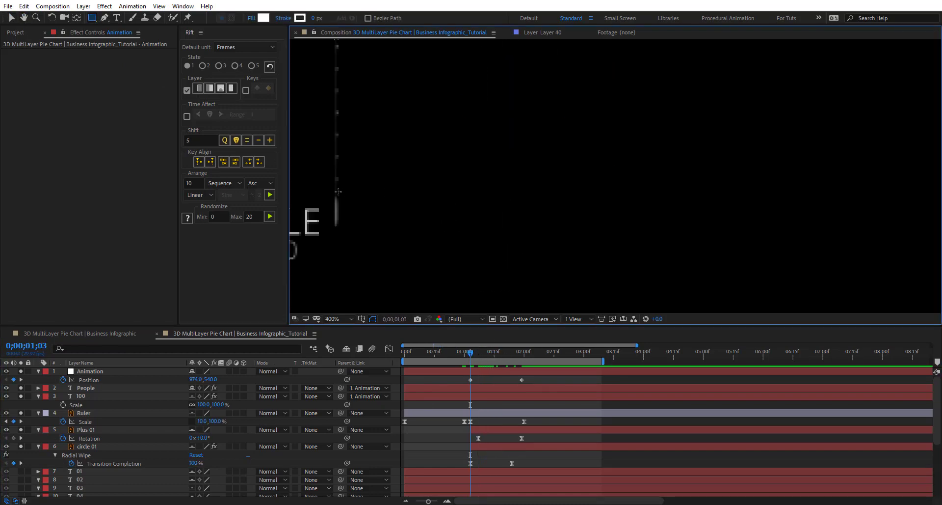
left_click_drag(337, 182, 547, 282)
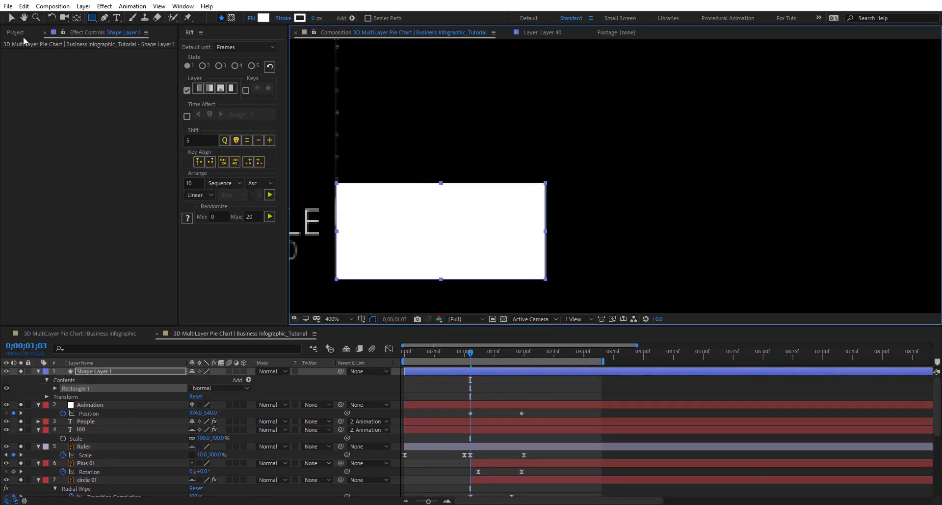
left_click(13, 20)
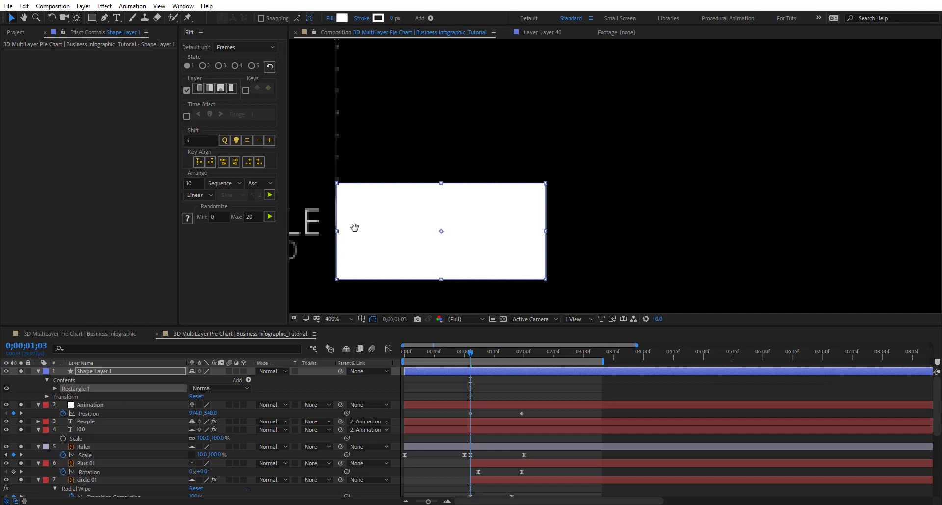
Step: Apply Set Matte to the People layer with Shape Layer 1 as the matte source, and hide Shape Layer 1
left_click_drag(354, 227, 436, 243)
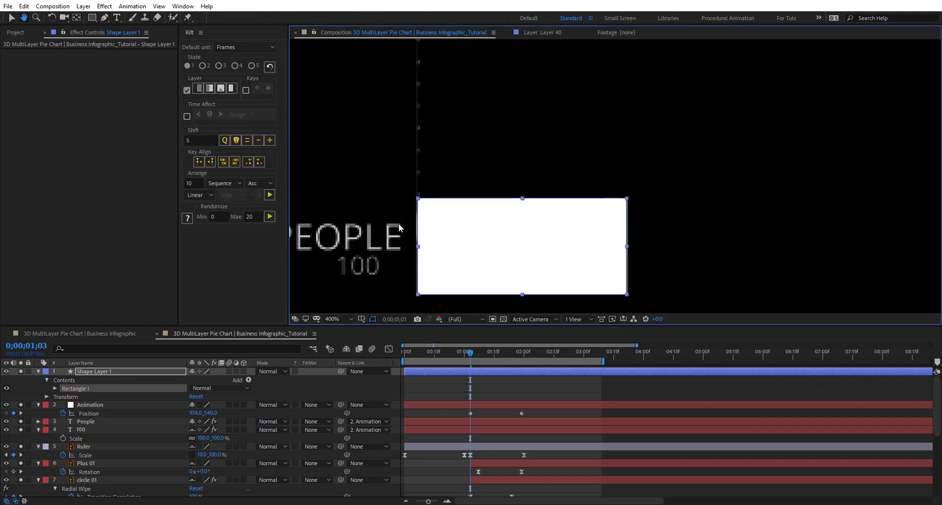
left_click(475, 373)
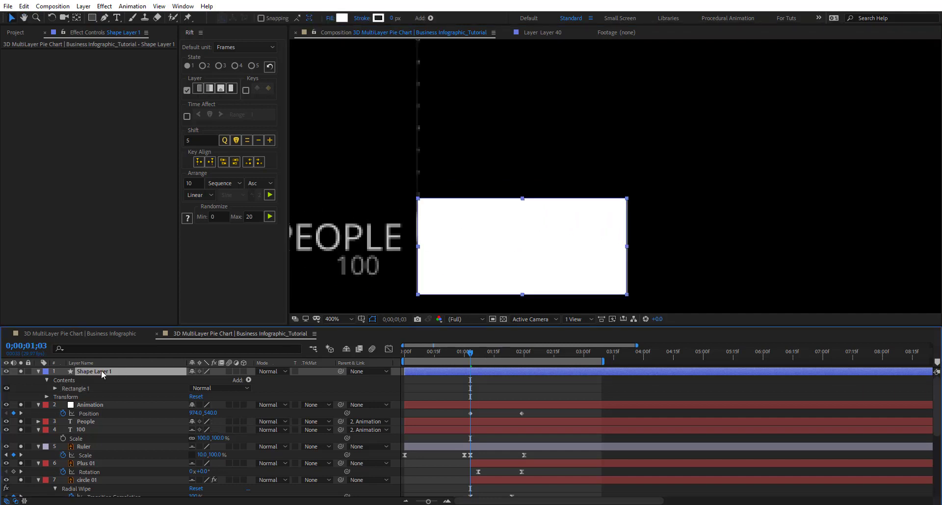
left_click(86, 421)
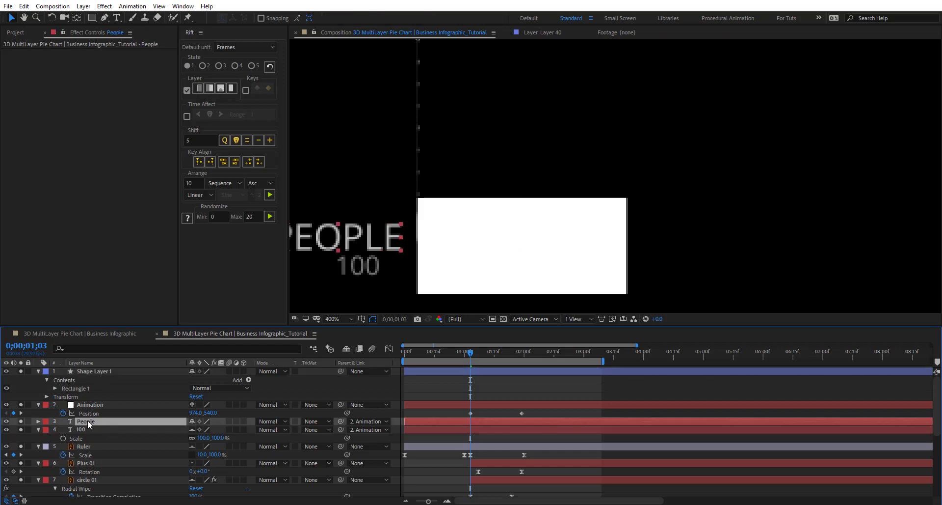
key("ctrl+space")
type("set ma")
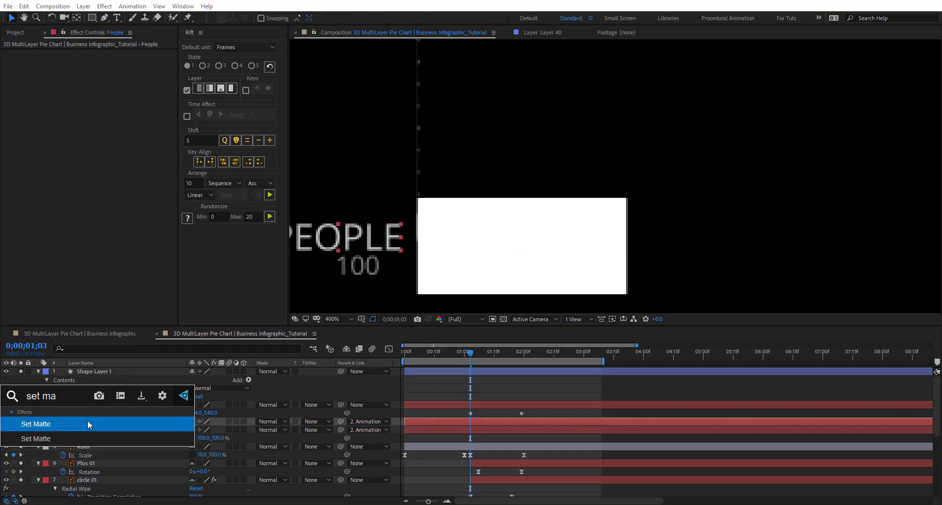
left_click(89, 424)
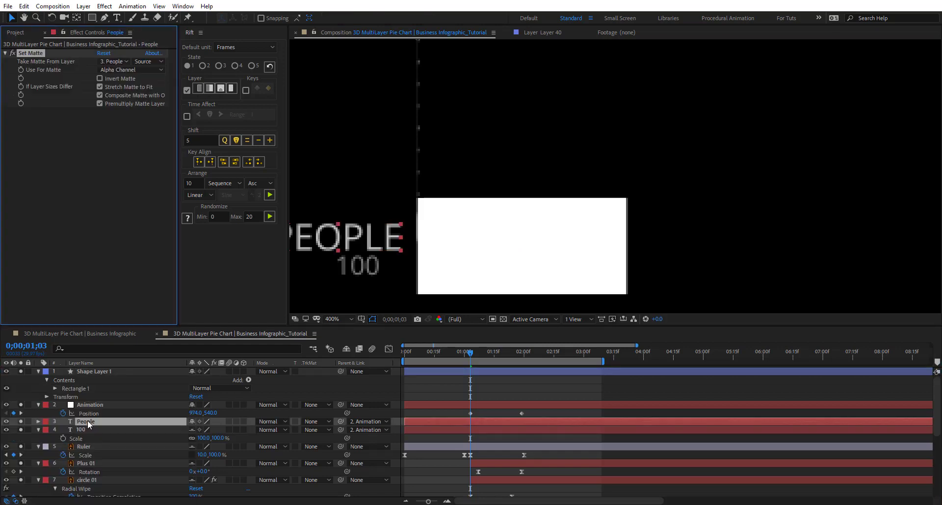
left_click(118, 62)
left_click(114, 79)
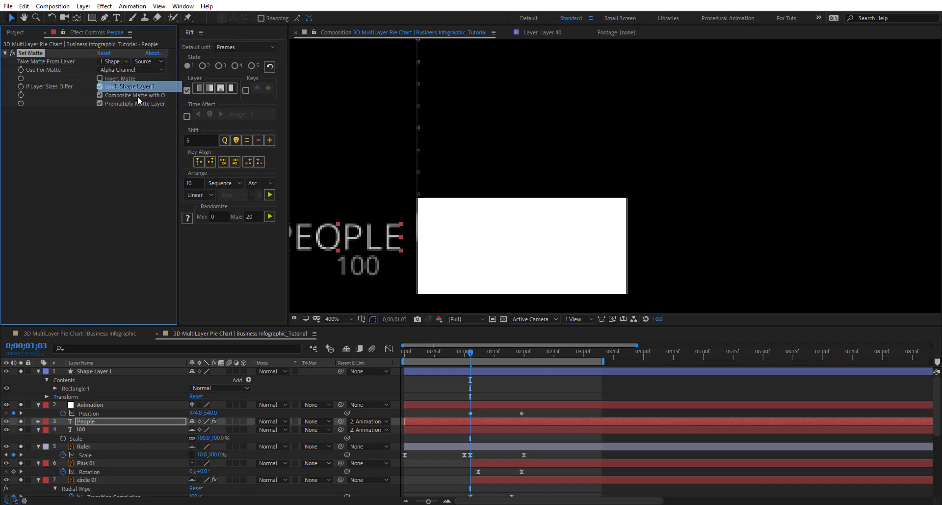
left_click(6, 371)
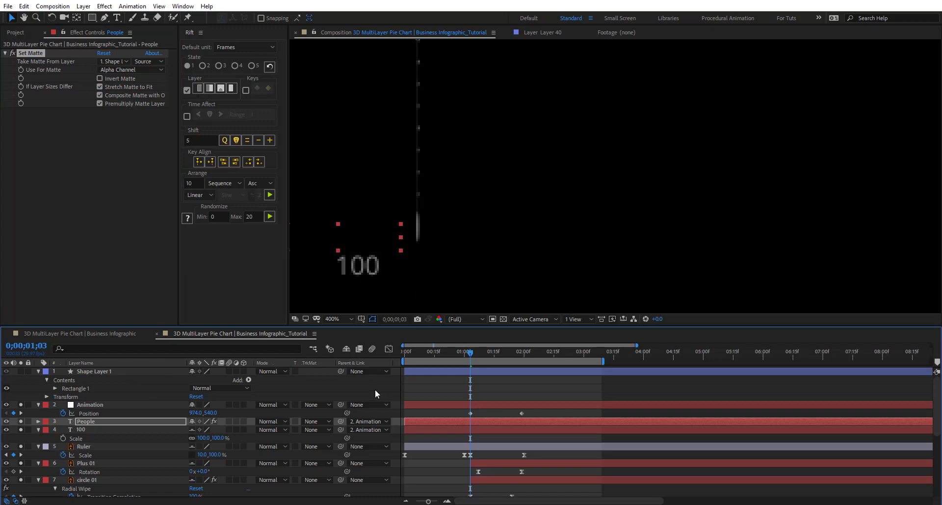
Step: Shift the Animation null's layer earlier so its first Position keyframe falls at about 0;00;00;16, and scrub through the text reveal
left_click_drag(472, 352, 494, 368)
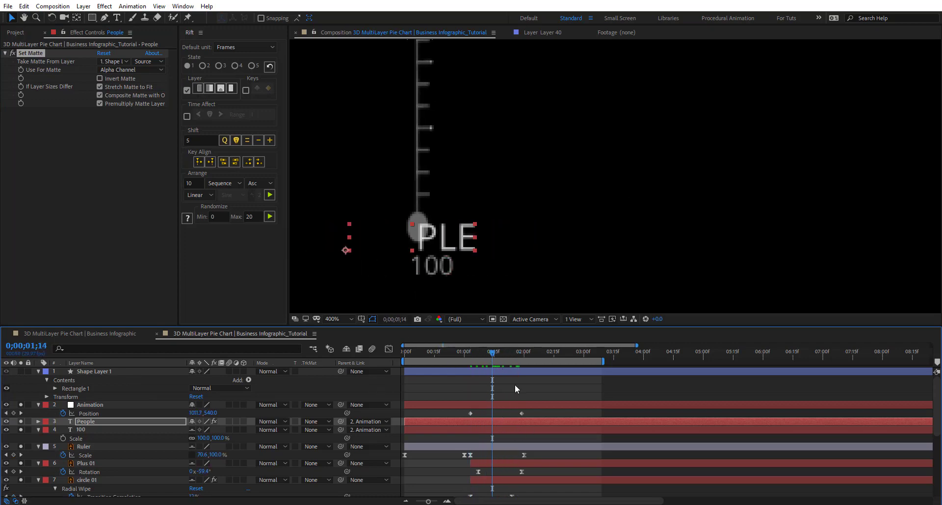
left_click_drag(487, 405, 489, 403)
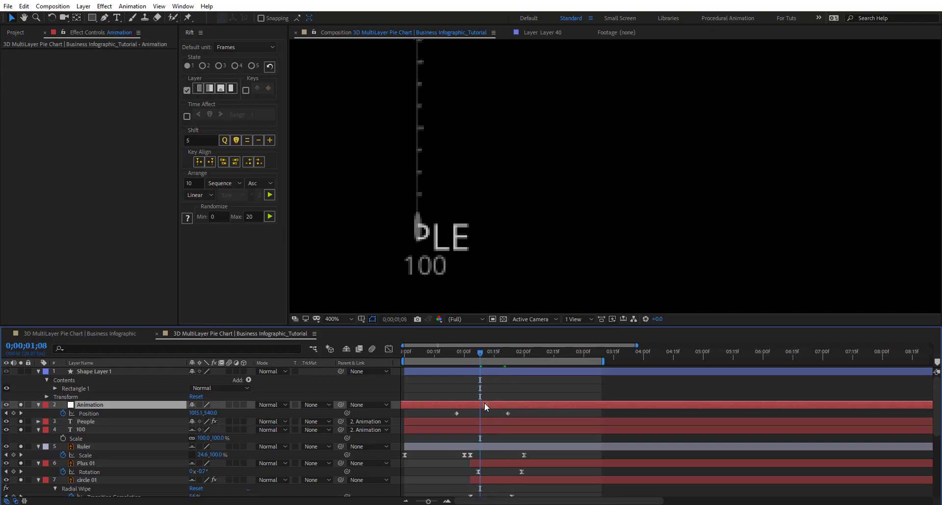
left_click_drag(485, 402, 466, 399)
left_click_drag(463, 354, 476, 389)
Step: Copy the People layer's Set Matte effect to the 100 layer and preview the animation from the start at 100% magnification
left_click(88, 421)
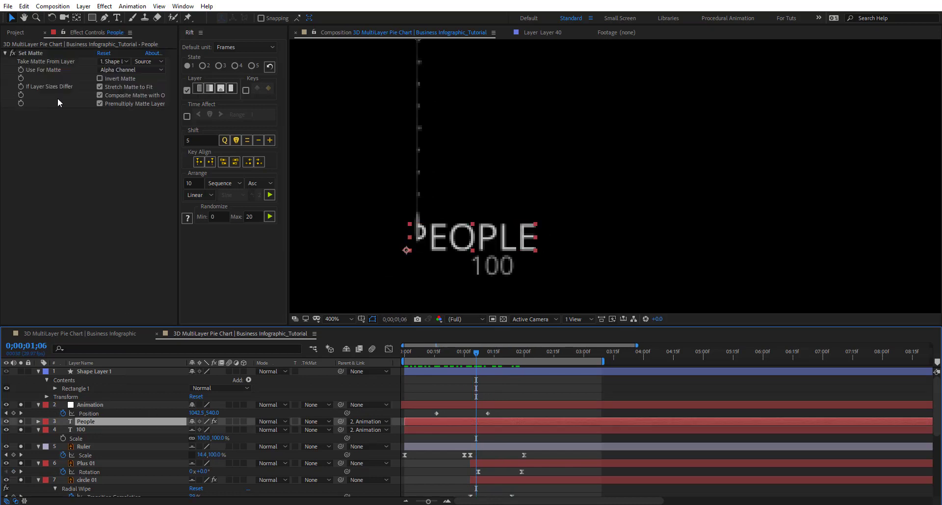
left_click(31, 53)
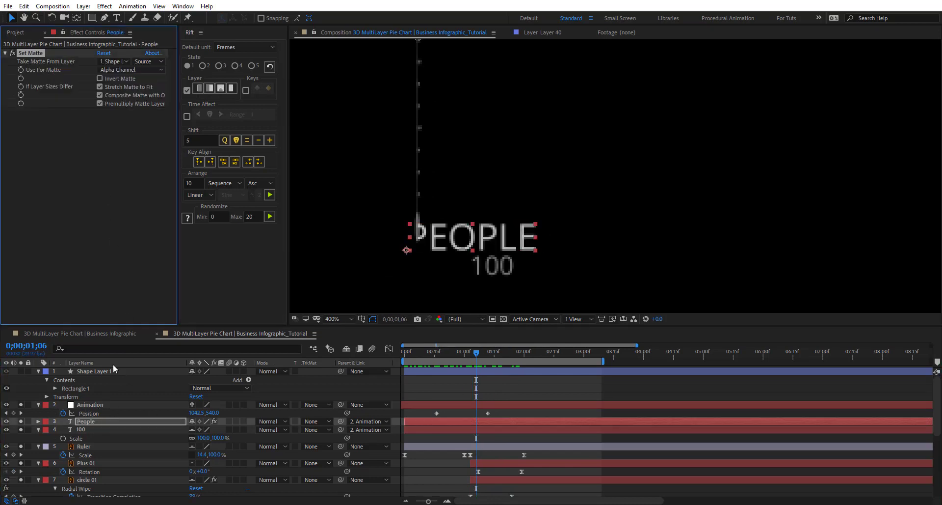
left_click(87, 429)
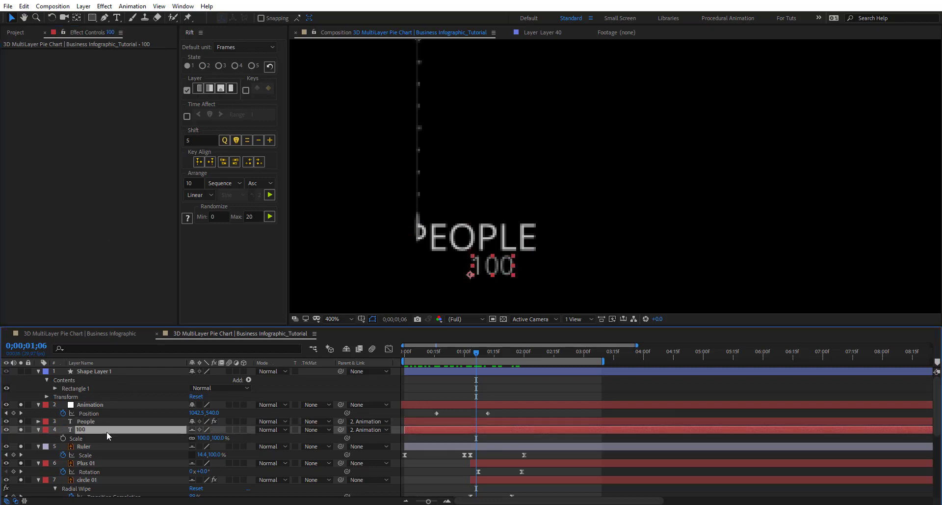
key("ctrl+v")
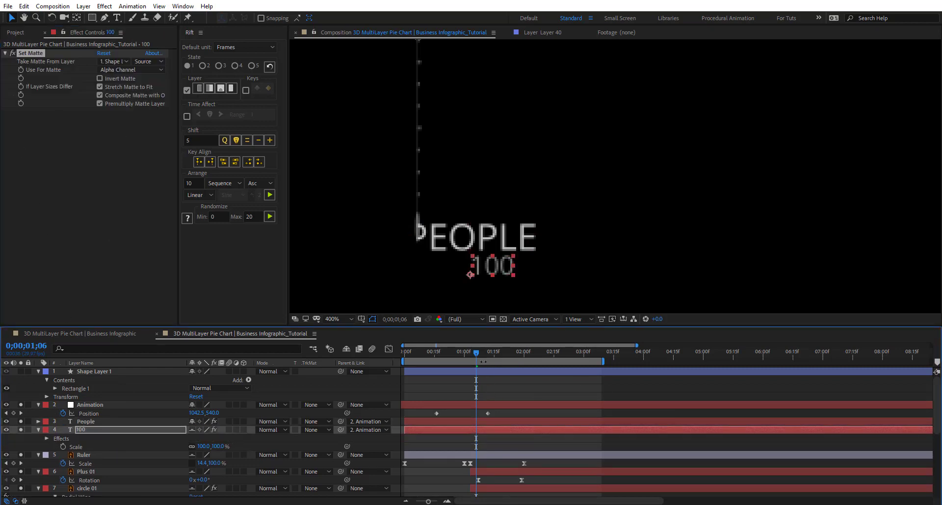
left_click_drag(477, 356, 404, 366)
left_click(499, 377)
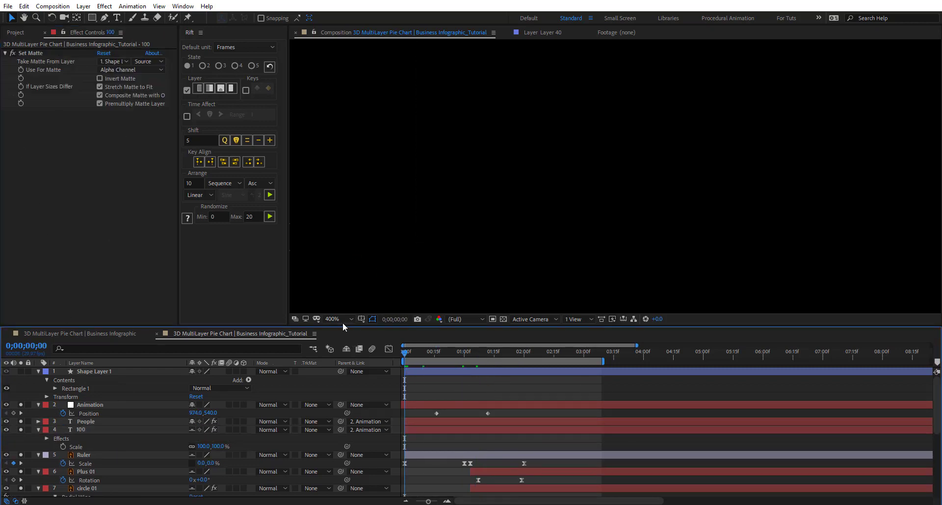
left_click(343, 320)
left_click(342, 428)
key("space")
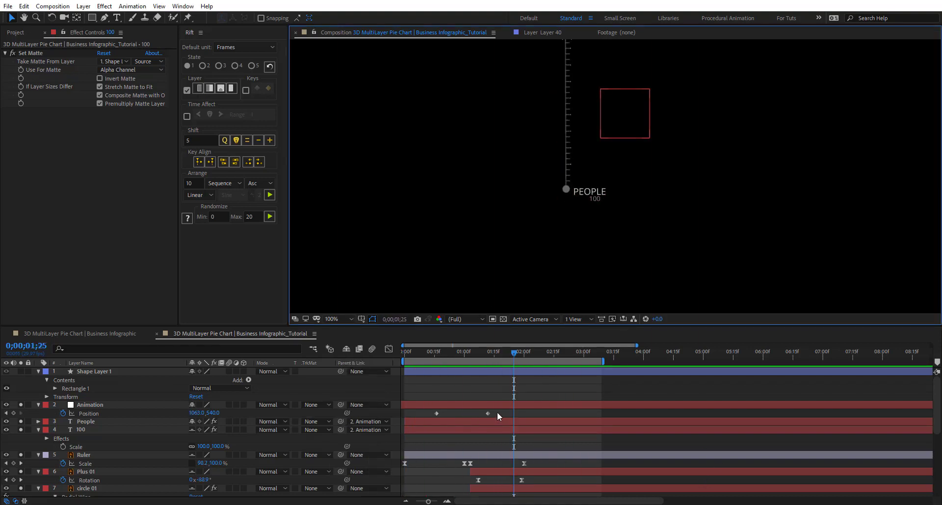
Step: Ease the Animation null's Position keyframes and reshape their speed graph into an early peak with a long slow-down, previewing the motion
left_click_drag(497, 412, 391, 413)
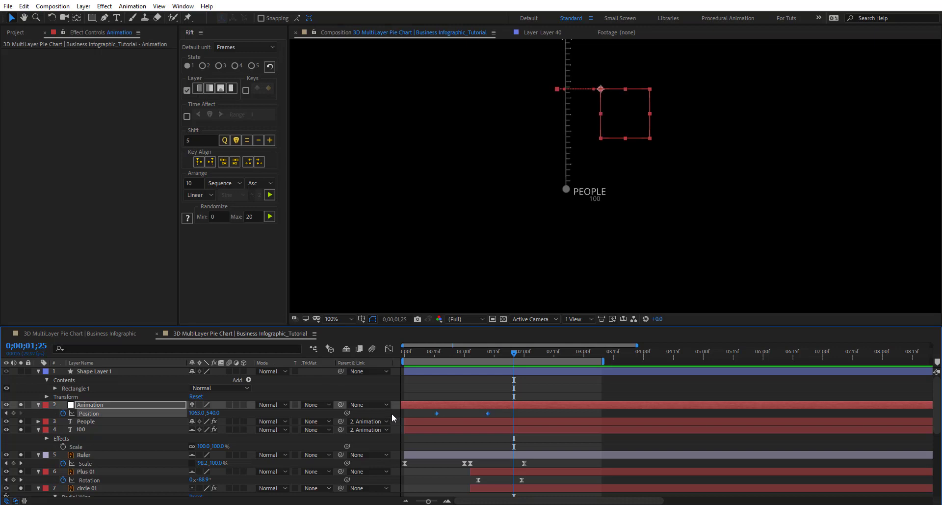
left_click(389, 348)
left_click_drag(522, 470, 410, 493)
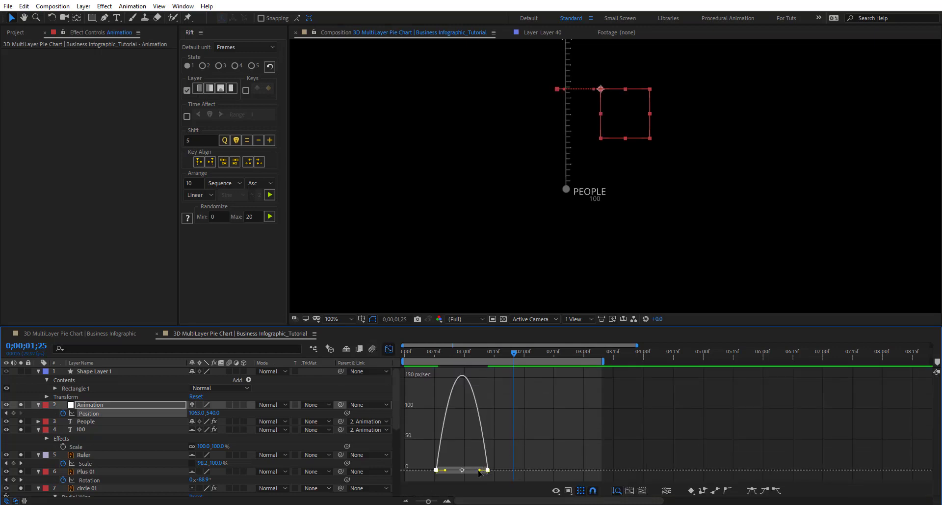
left_click_drag(479, 470, 462, 470)
key("space")
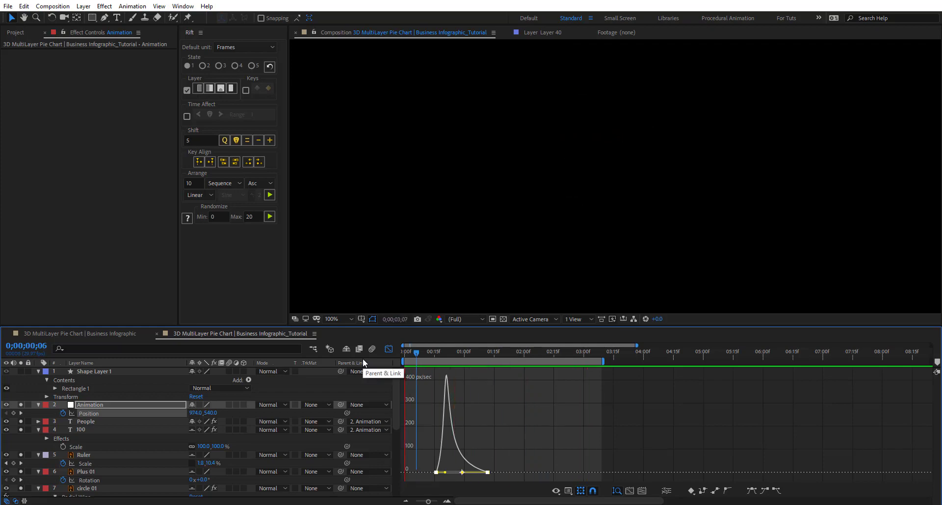
key("space")
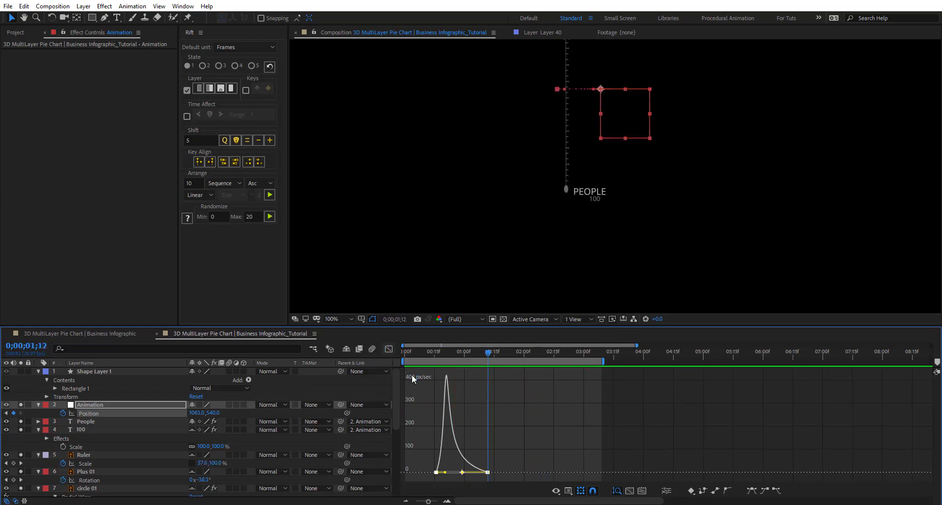
key("shift+F3")
Step: Keyframe the 100 layer's Position at -23, 228 on 0;00;01;12 and at -74, 228 on 0;00;00;19
left_click(119, 430)
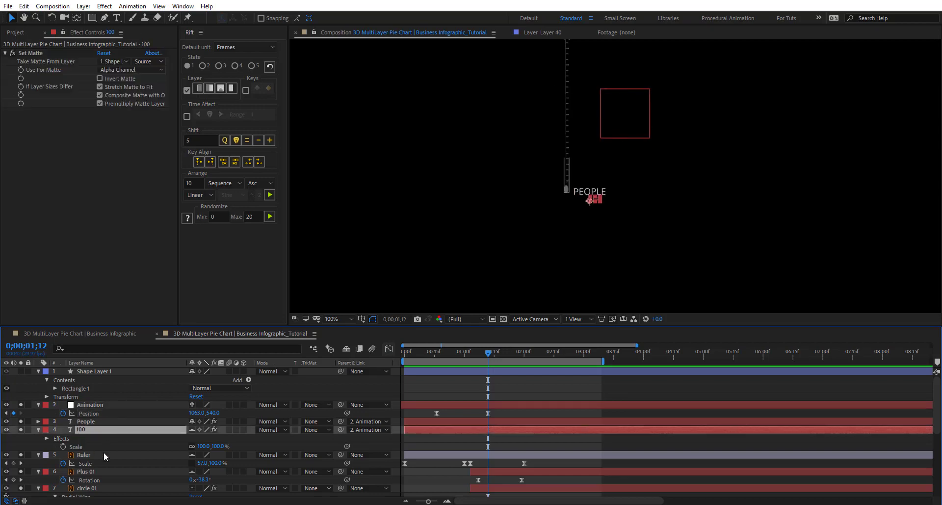
key("p")
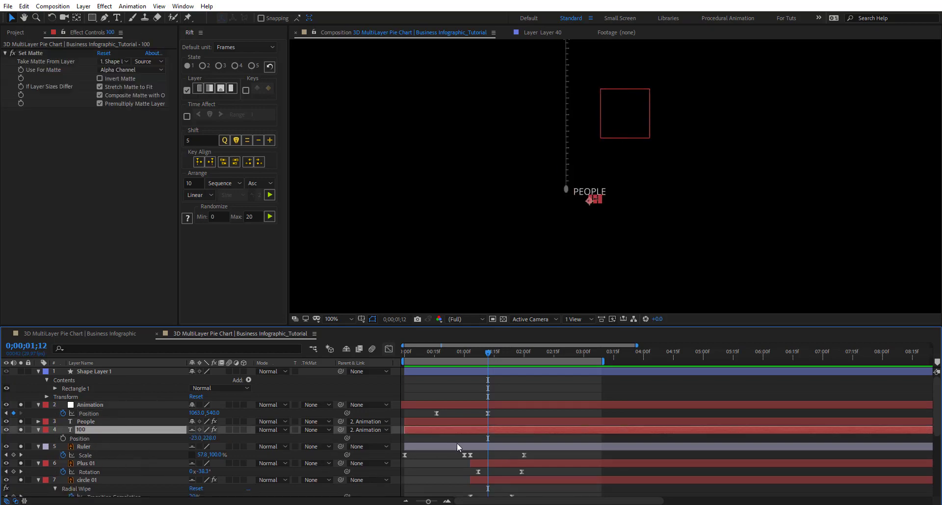
left_click(63, 437)
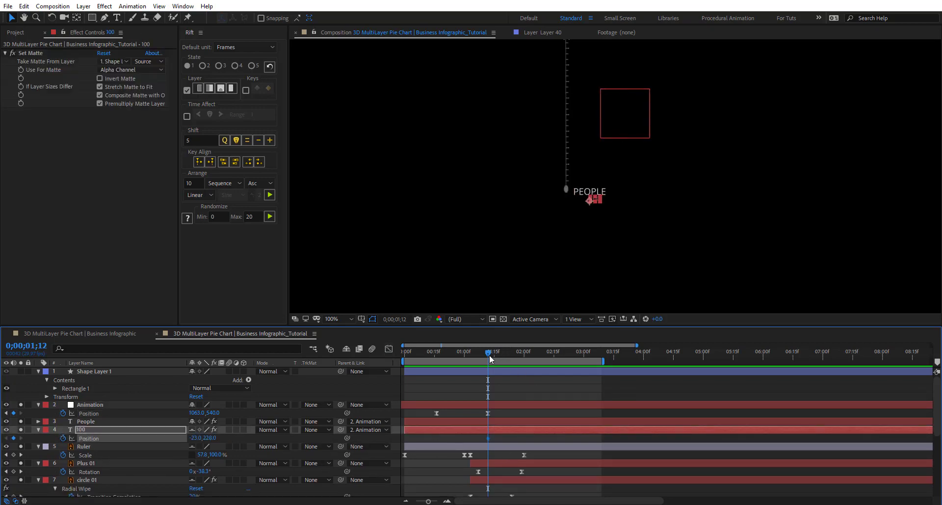
left_click_drag(490, 358, 441, 354)
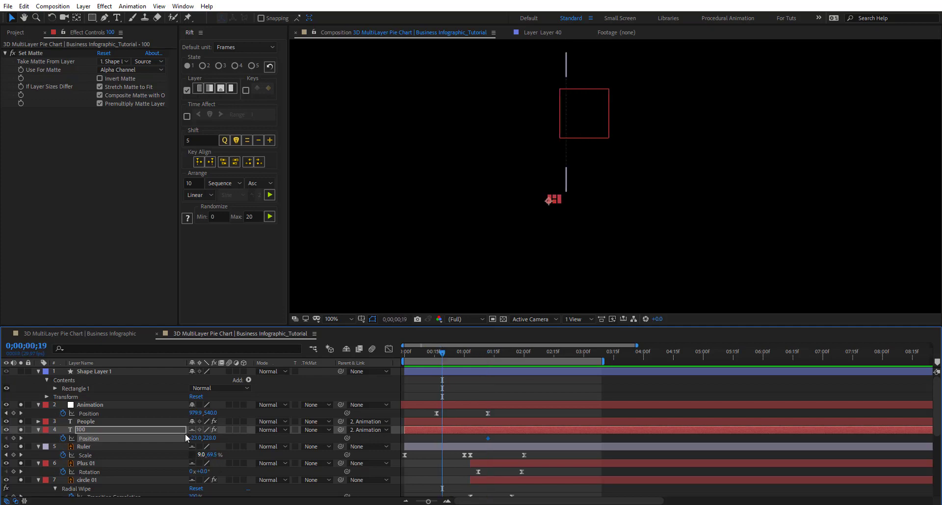
left_click_drag(194, 437, 169, 436)
Step: Ease the 100 layer's Position keyframes, set the first to -87, 228, and move the pair to end at 0;00;01;19
left_click_drag(502, 442, 416, 437)
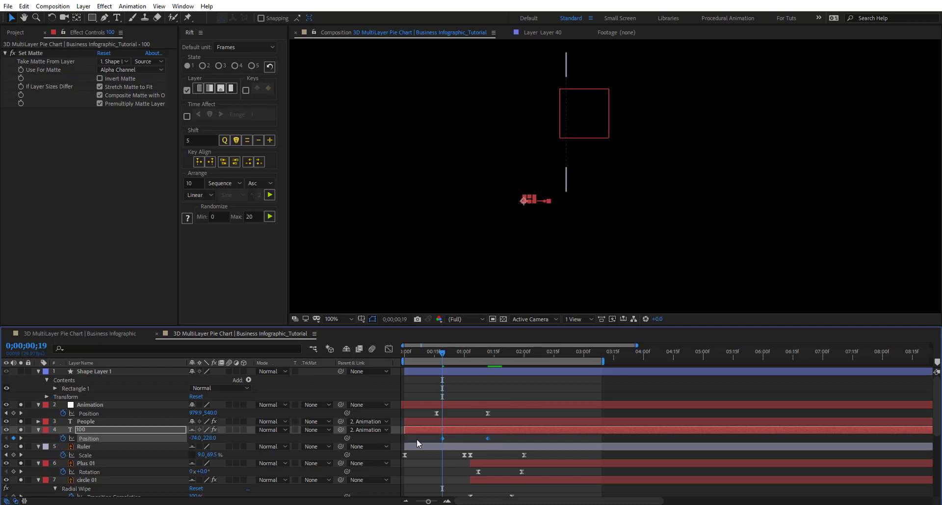
key("F9")
left_click_drag(462, 352, 505, 354)
left_click_drag(488, 436, 518, 437)
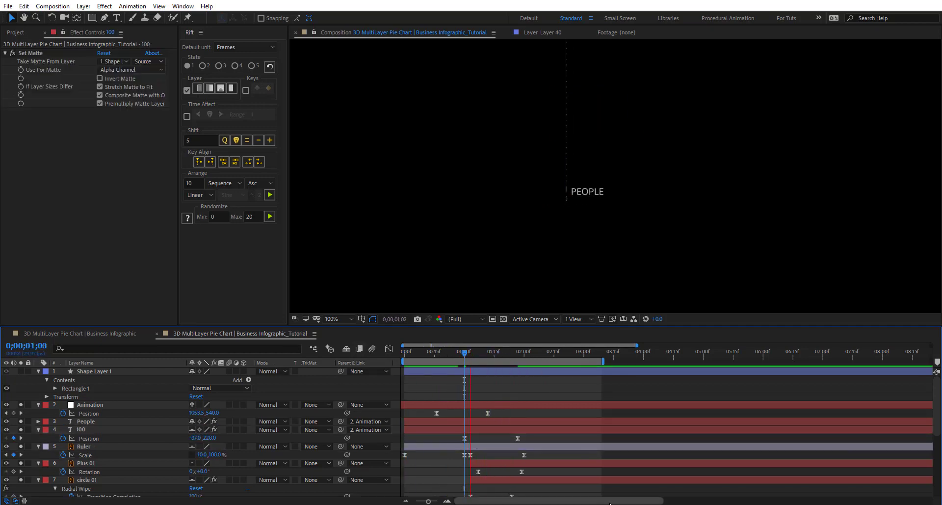
left_click_drag(470, 353, 502, 353)
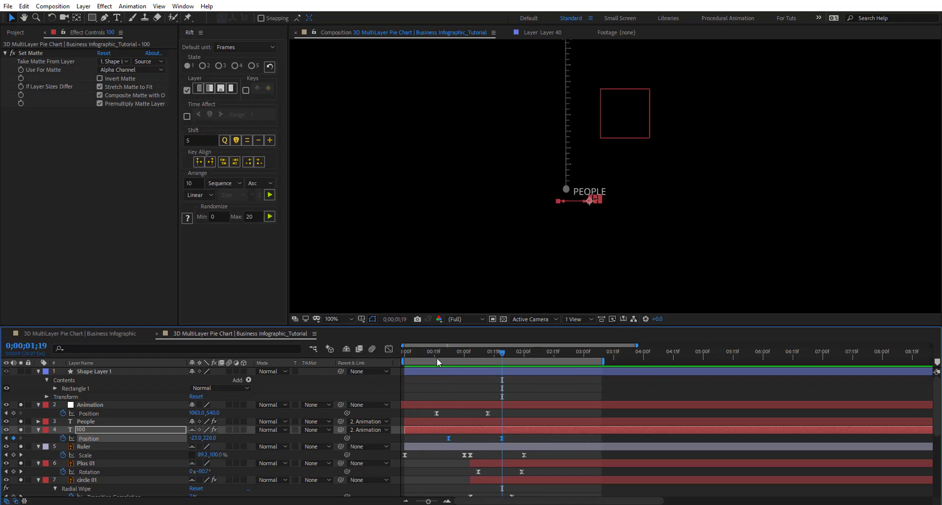
Step: Reshape the 100 layer's Position speed graph into an early peak with a long slow-down and preview the slide
left_click(388, 349)
left_click_drag(522, 454, 436, 481)
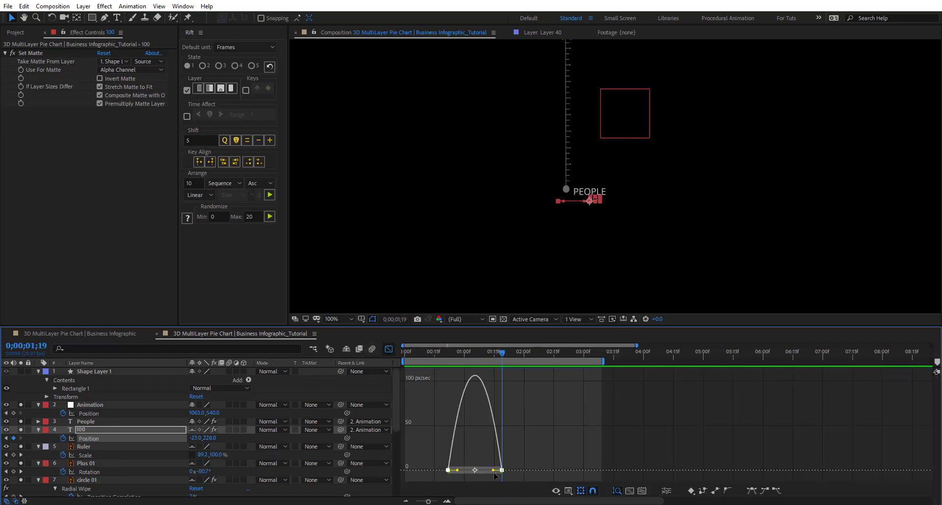
left_click_drag(493, 470, 461, 454)
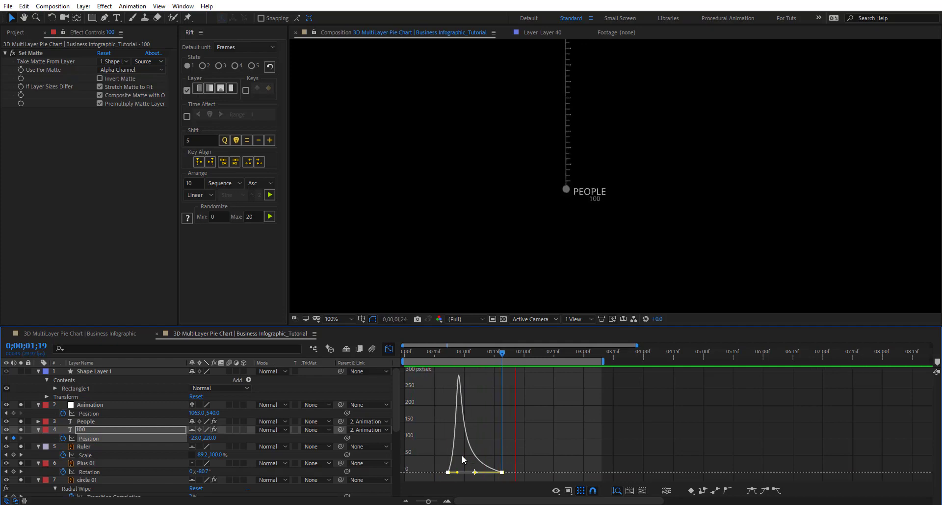
key("space")
left_click(389, 348)
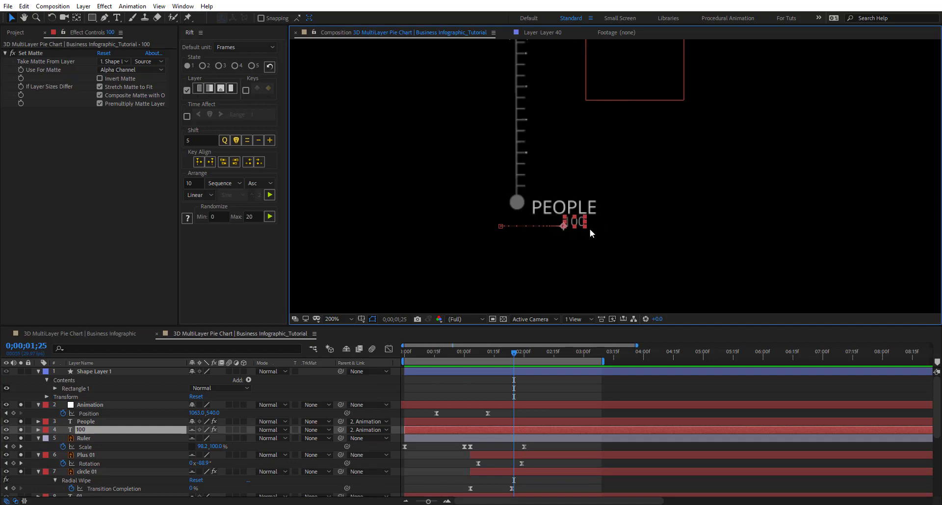
Step: Enable the 100 layer's Source Text expression counting from 0 to 100% over 2 seconds, and preview the count-up
left_click(35, 429)
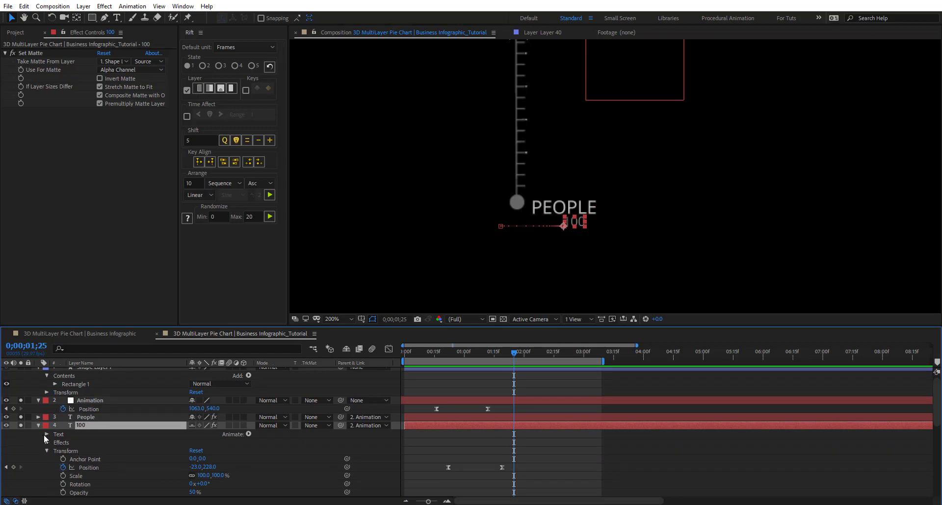
left_click(45, 434)
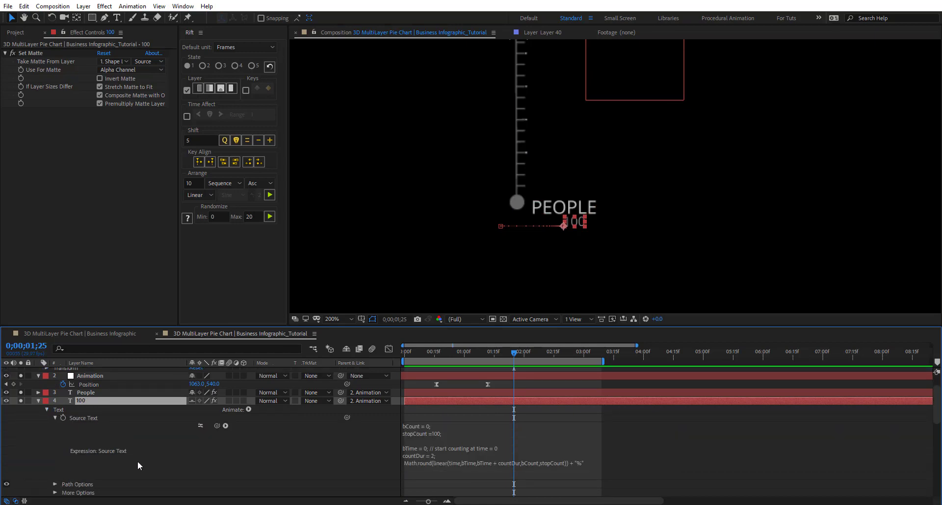
left_click(455, 447)
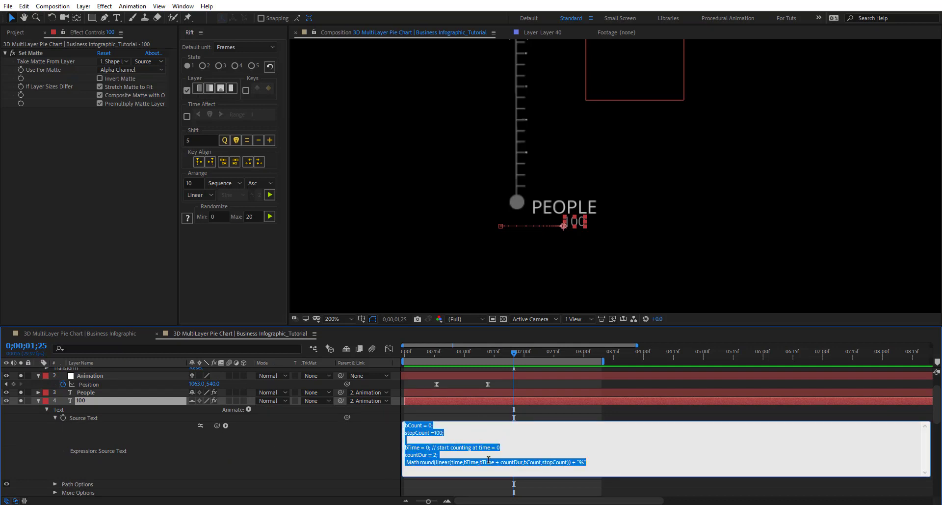
left_click(198, 425)
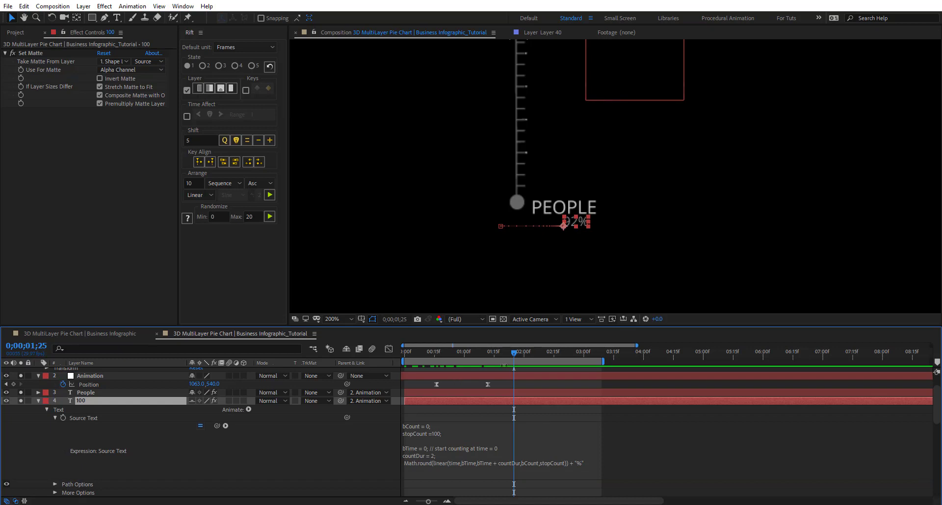
left_click(531, 391)
key("space")
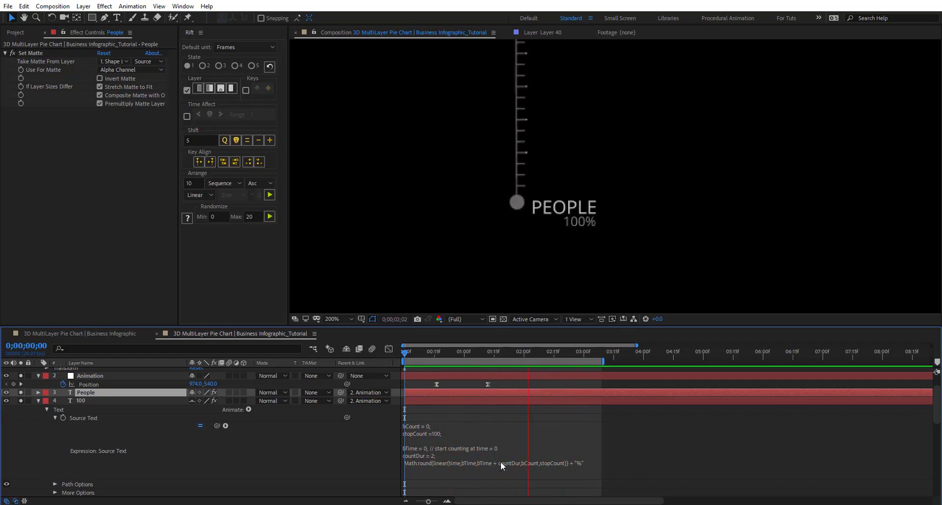
left_click(552, 350)
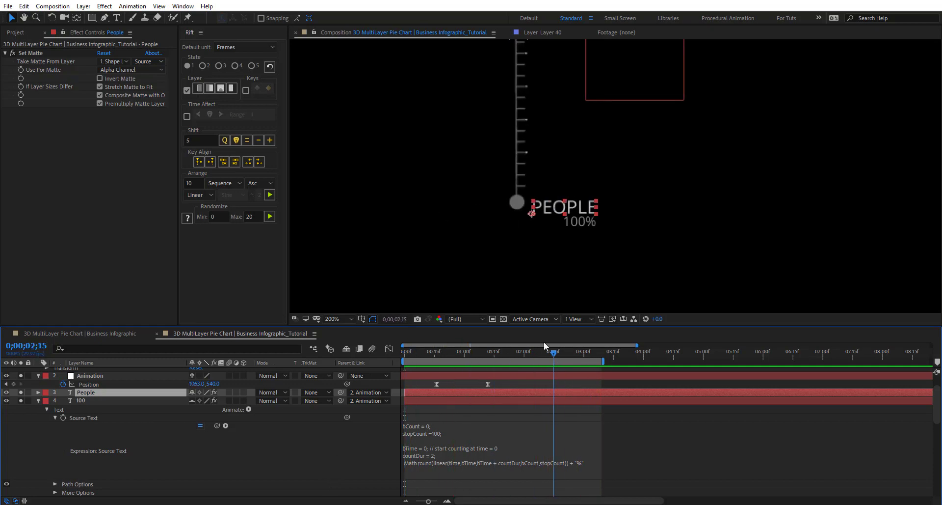
Step: Collapse the properties of the 100, Shape Layer 1 and Animation layers and scrub through the finished animation
scroll(491, 172, "down", 3)
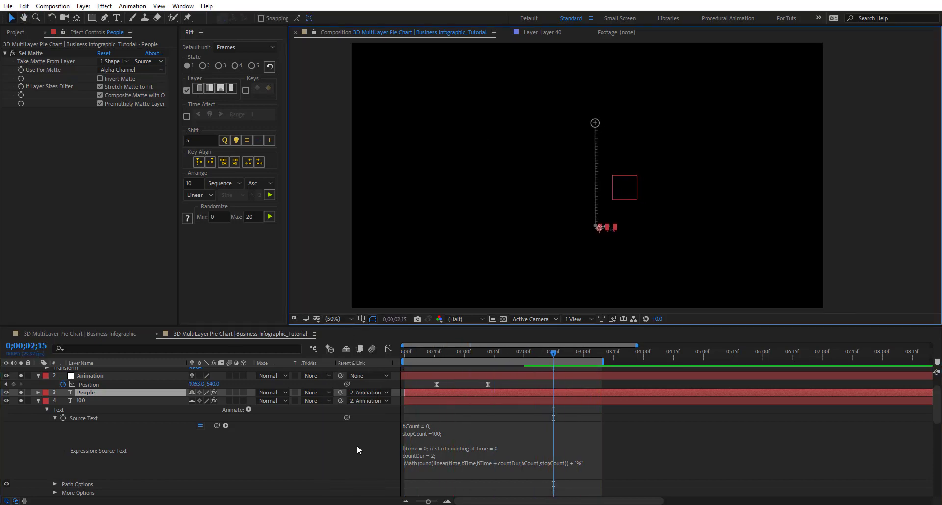
left_click(44, 409)
left_click(38, 400)
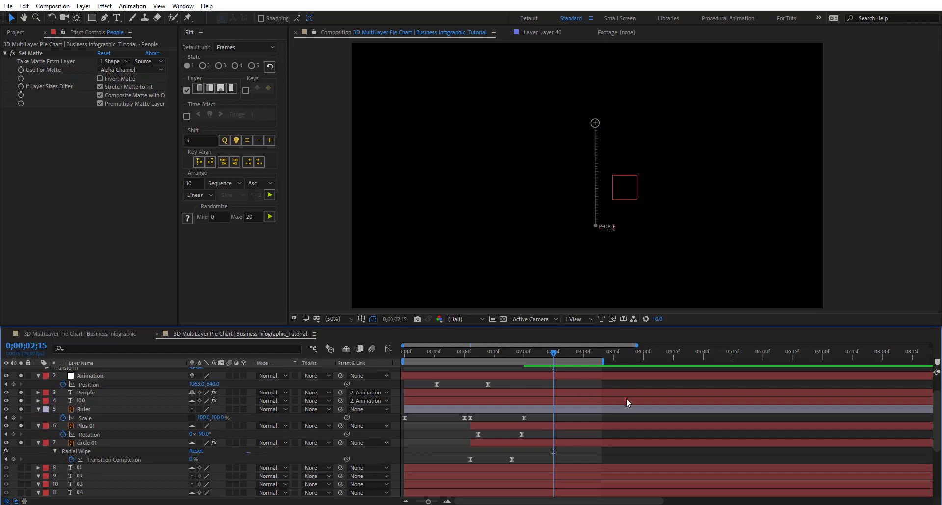
left_click_drag(419, 349, 564, 359)
scroll(119, 398, "up", 2)
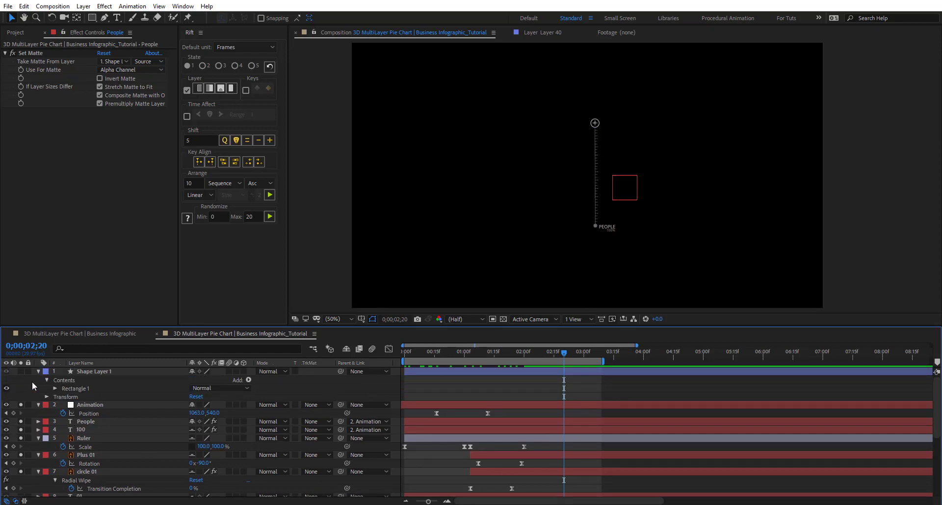
left_click(38, 371)
left_click(38, 379)
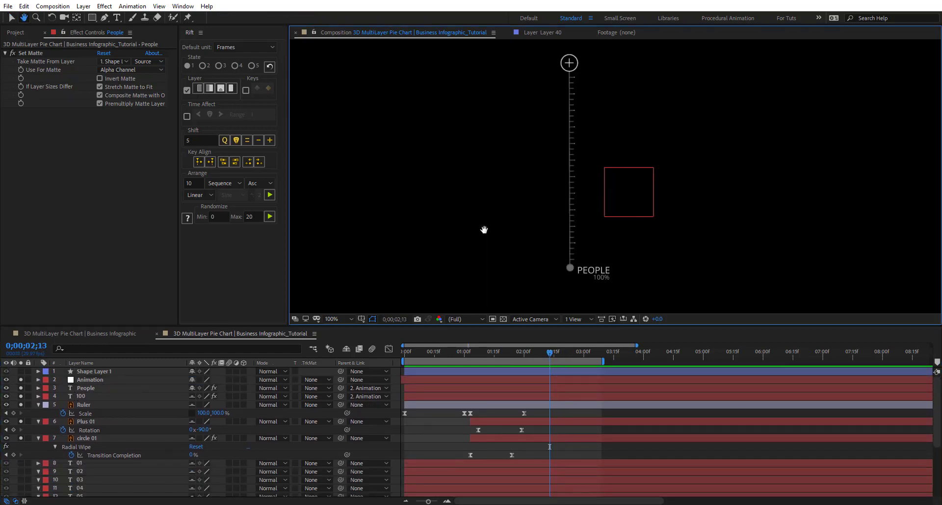
key("v")
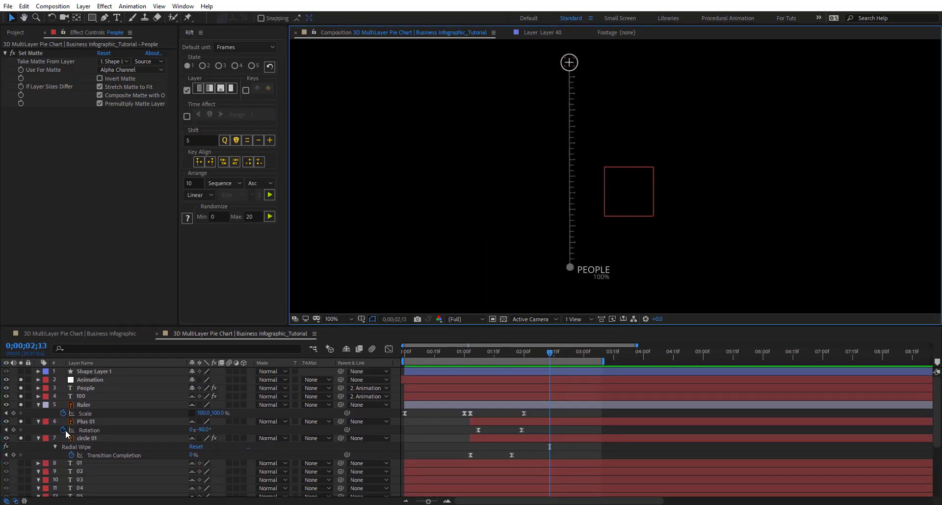
Step: Solo the number text layers 01 through 11 so they show with the ruler, and check the frame at 0;00;01;16
scroll(147, 418, "down", 3)
left_click(84, 388)
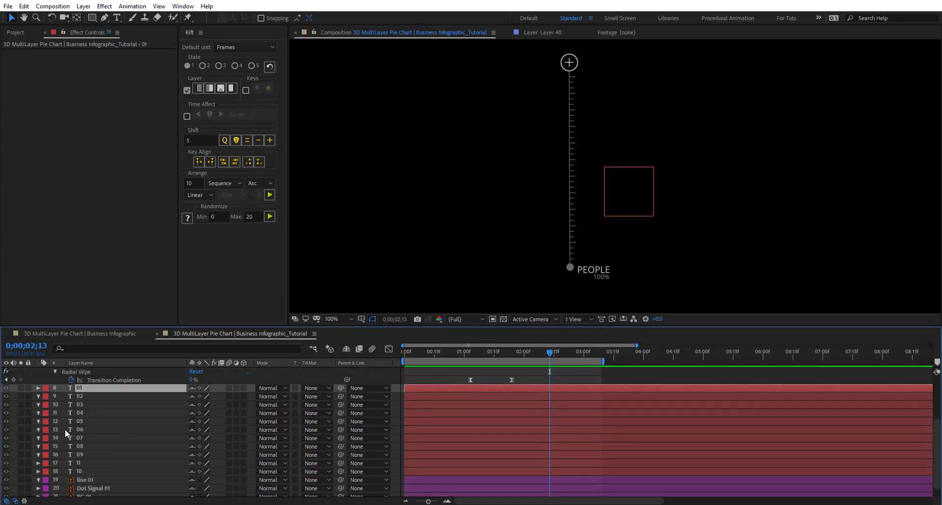
left_click(61, 471, "shift")
left_click(20, 389)
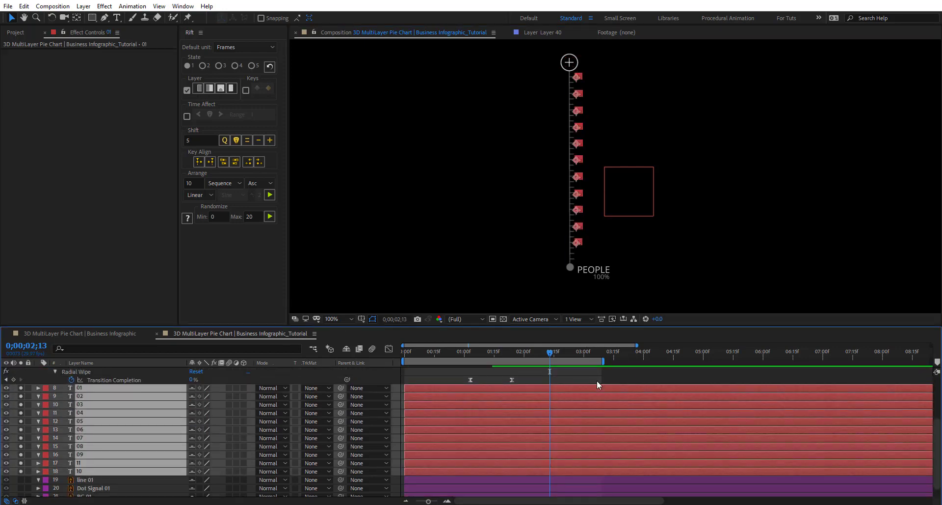
left_click(598, 380)
left_click_drag(550, 351, 496, 352)
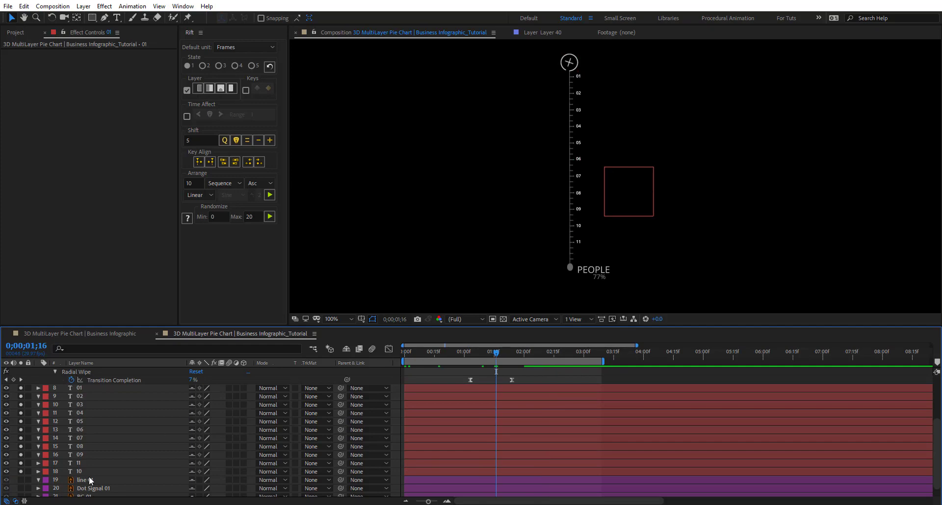
Step: Add an Opacity text animator to the 01 layer and set its Opacity to 0%
left_click(81, 388)
scroll(517, 242, "up", 4)
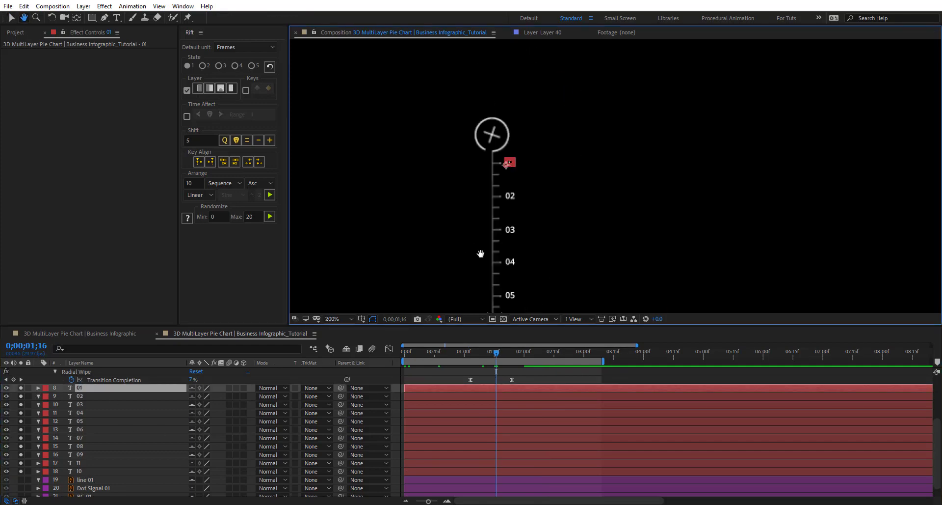
left_click_drag(436, 352, 407, 355)
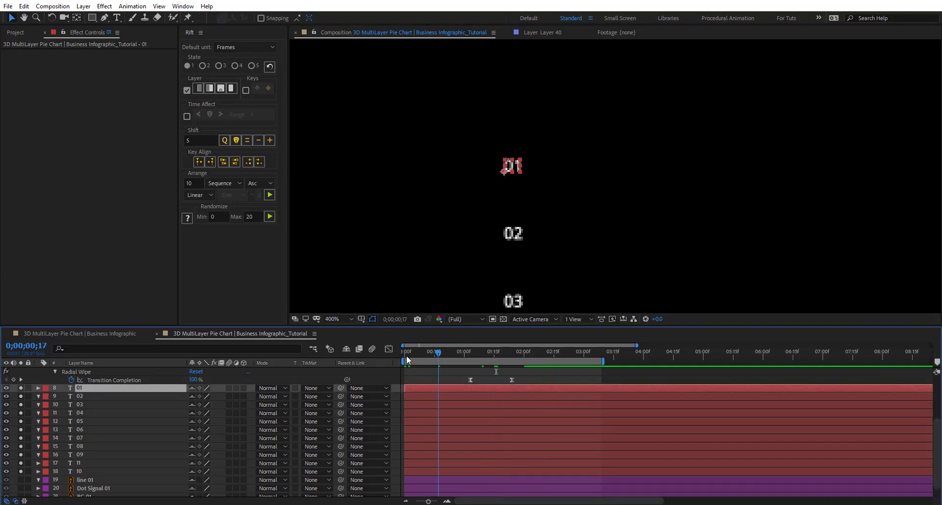
left_click(38, 387)
scroll(77, 392, "up", 1)
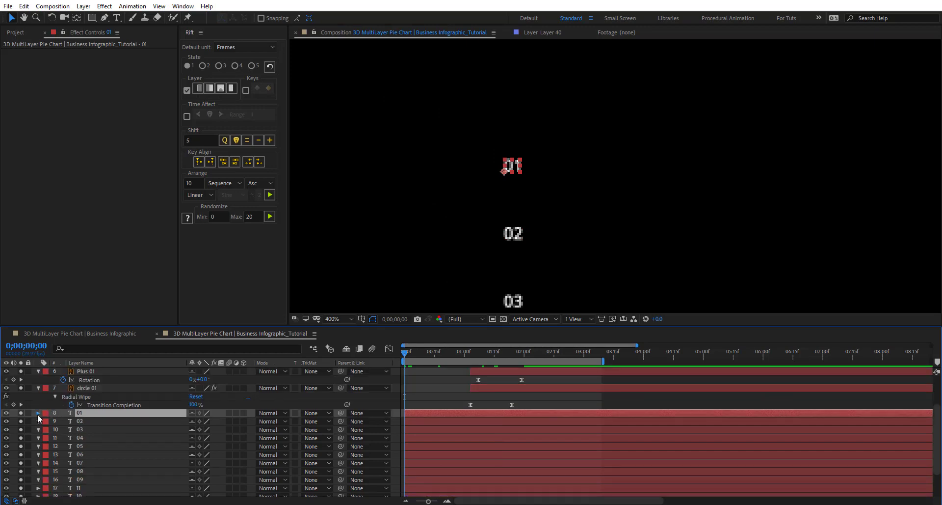
left_click(47, 421)
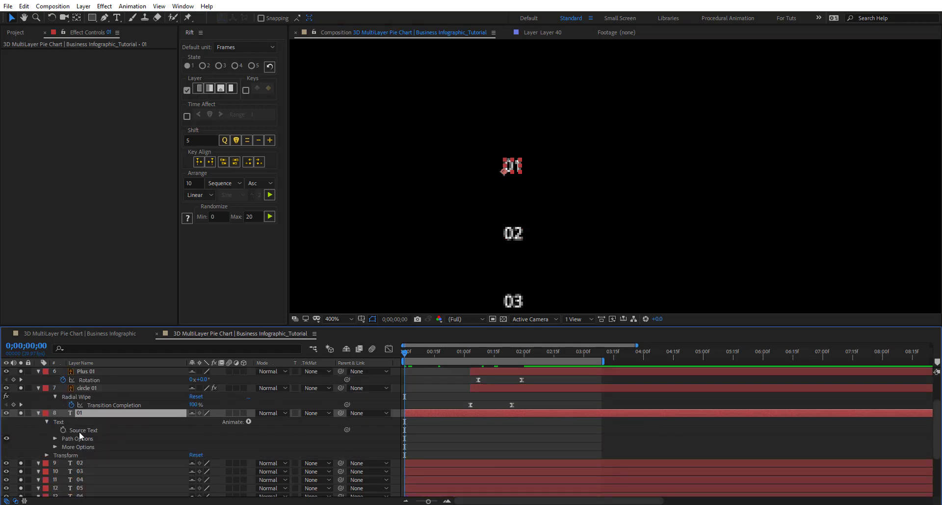
left_click(248, 421)
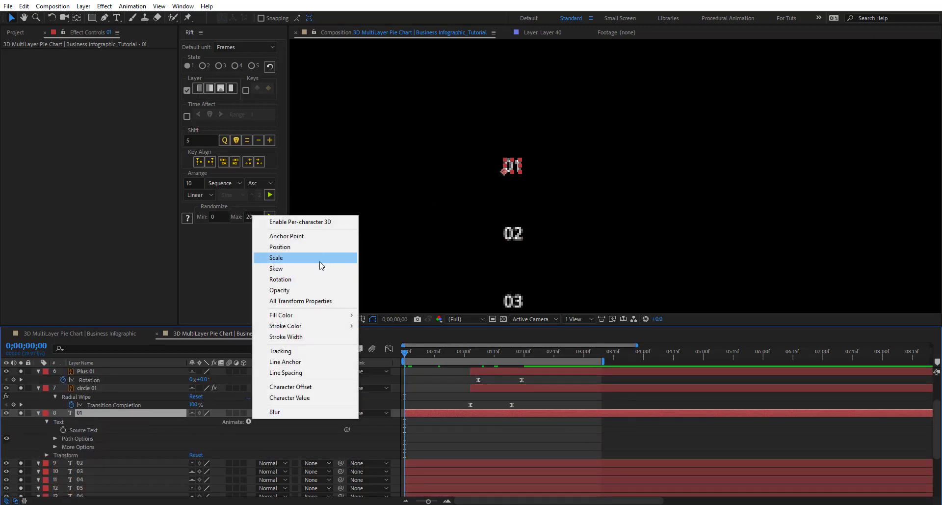
left_click(314, 292)
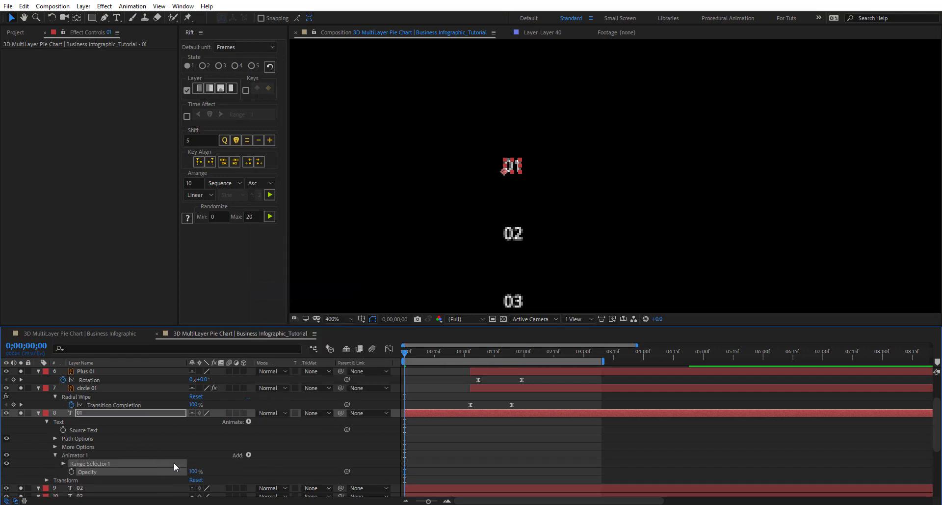
left_click_drag(194, 472, 119, 470)
left_click(223, 474)
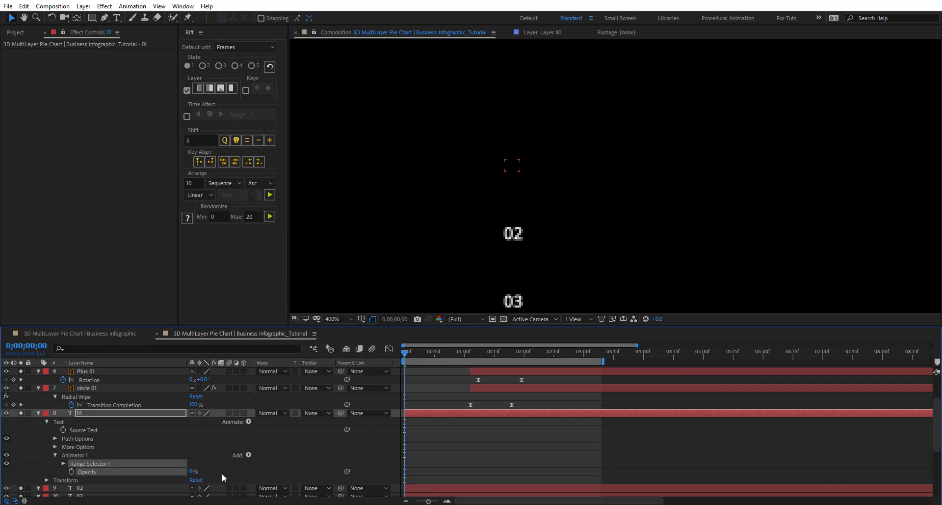
Step: Keyframe the 01 layer's Range Selector Start at 0% on 0;00;00;00 and 100% on 0;00;00;13, and preview the reveal
left_click(63, 463)
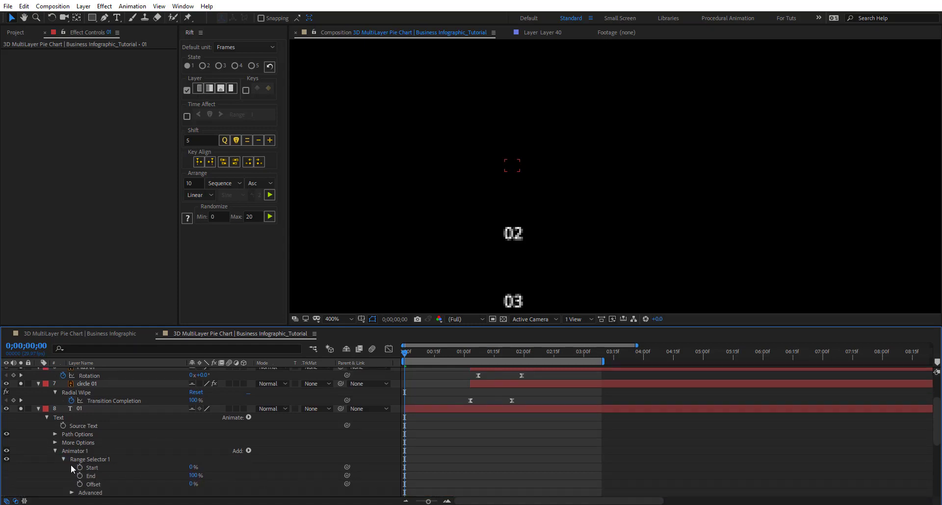
left_click(79, 467)
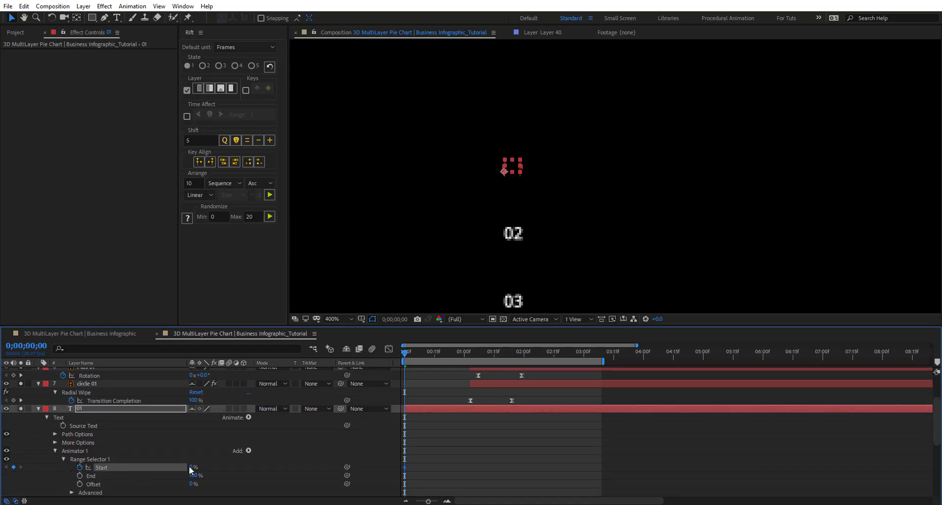
left_click_drag(407, 352, 431, 353)
left_click(192, 467)
type("100")
key("Return")
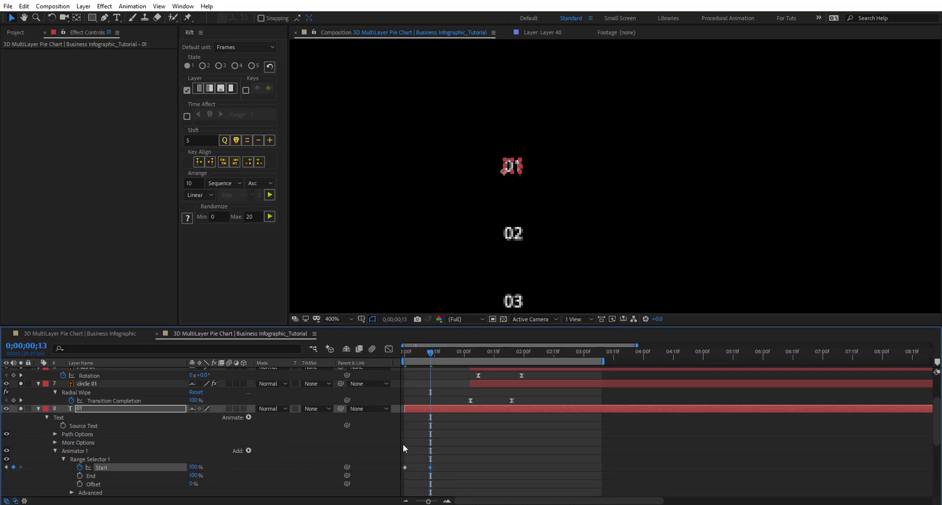
left_click_drag(424, 355, 378, 352)
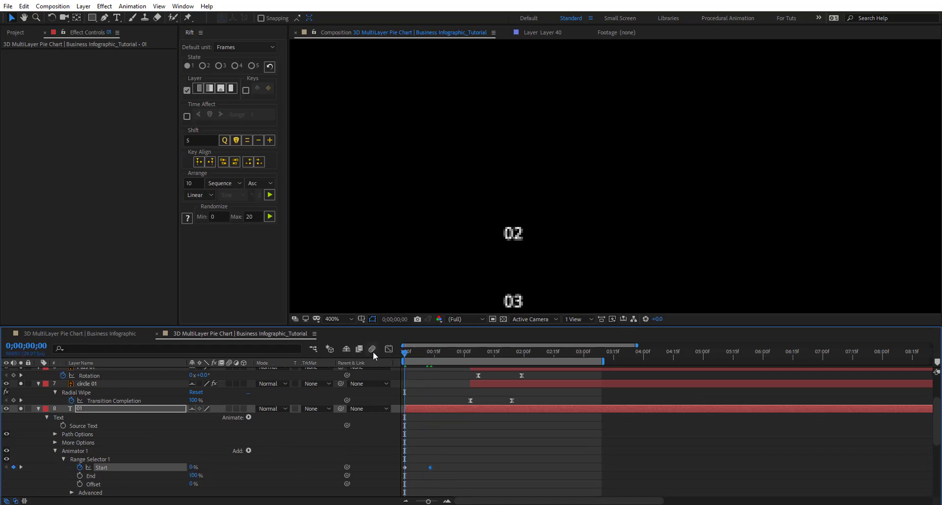
key("space")
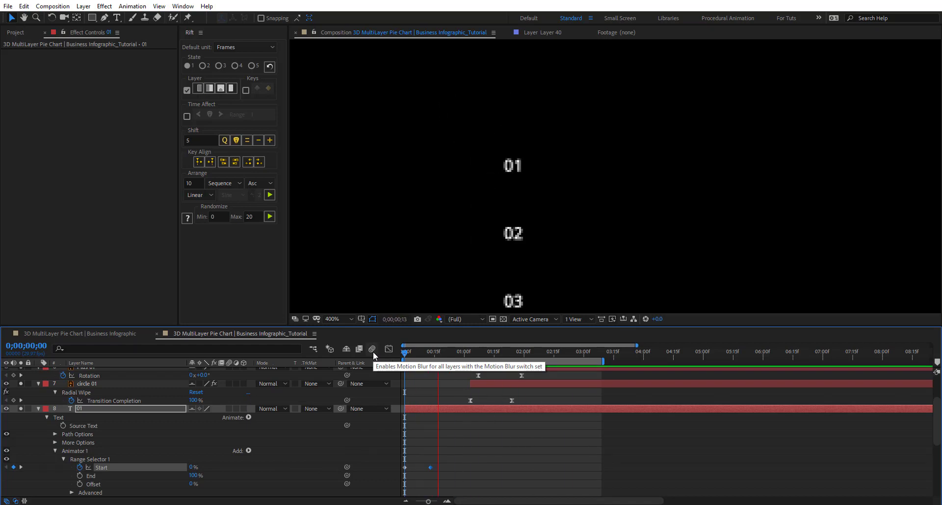
key("space")
left_click(281, 482)
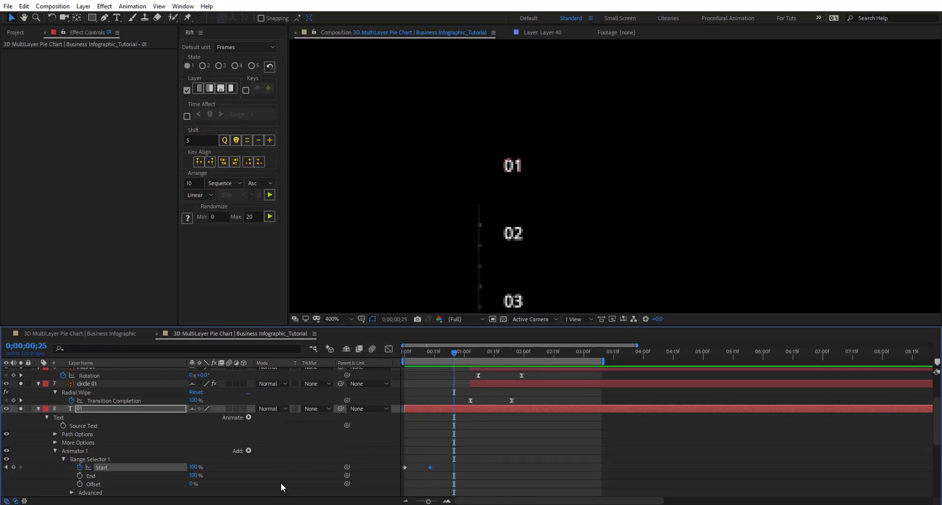
Step: Copy the 01 layer's Opacity animator to number layers 02 through 11 at 0;00;00;00 and scrub to check the reveal
left_click(95, 453)
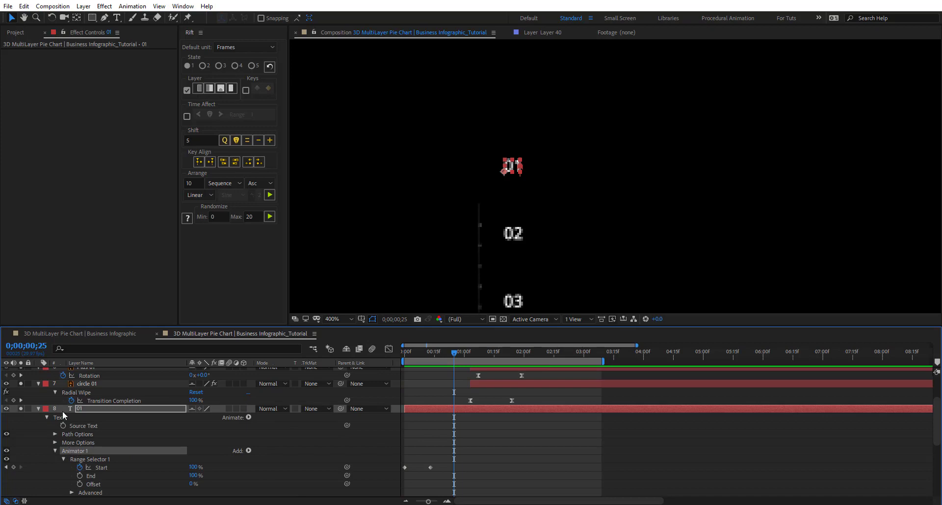
left_click(39, 408)
key("ctrl+Down")
scroll(110, 458, "down", 2)
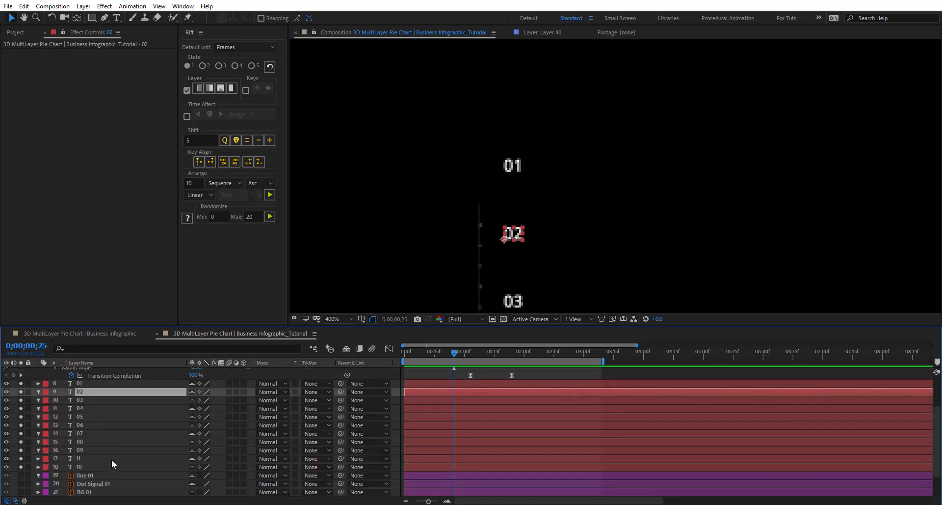
left_click(142, 459, "shift")
left_click_drag(428, 355, 337, 353)
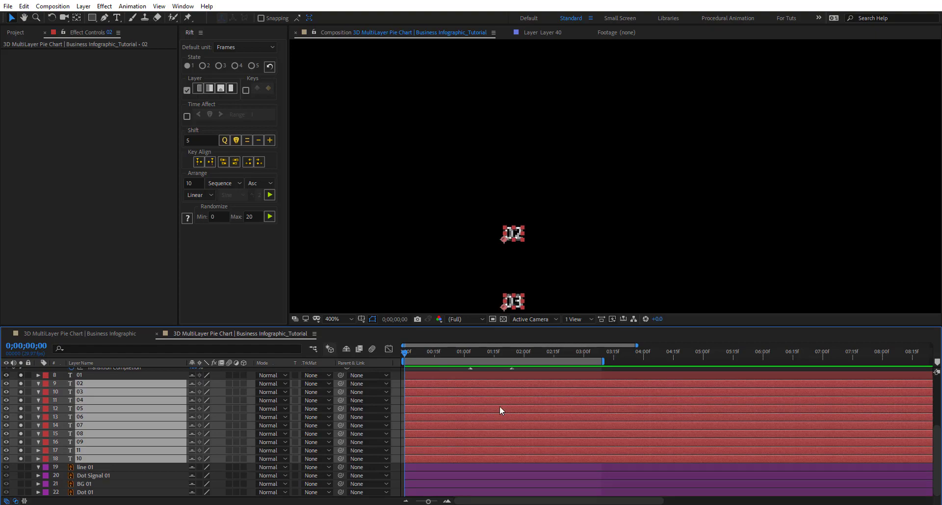
key("ctrl+v")
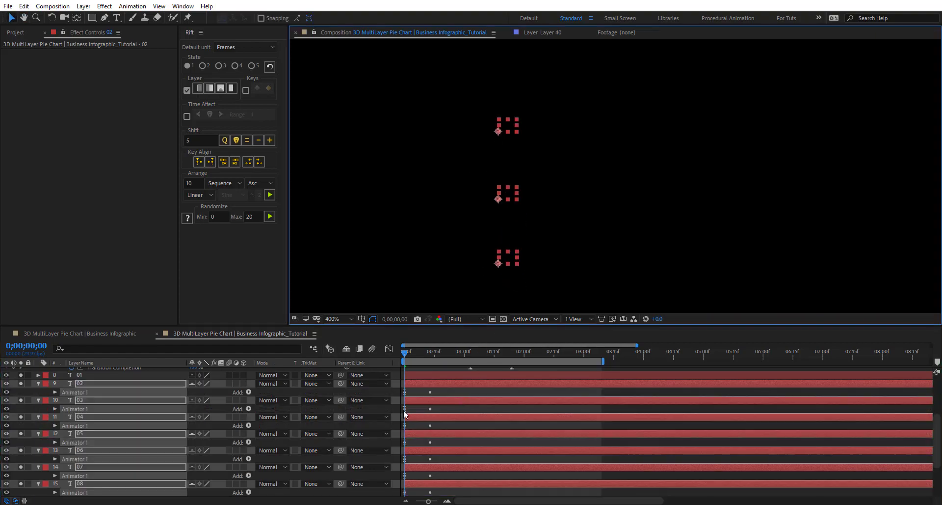
left_click(406, 355)
left_click_drag(417, 353, 436, 353)
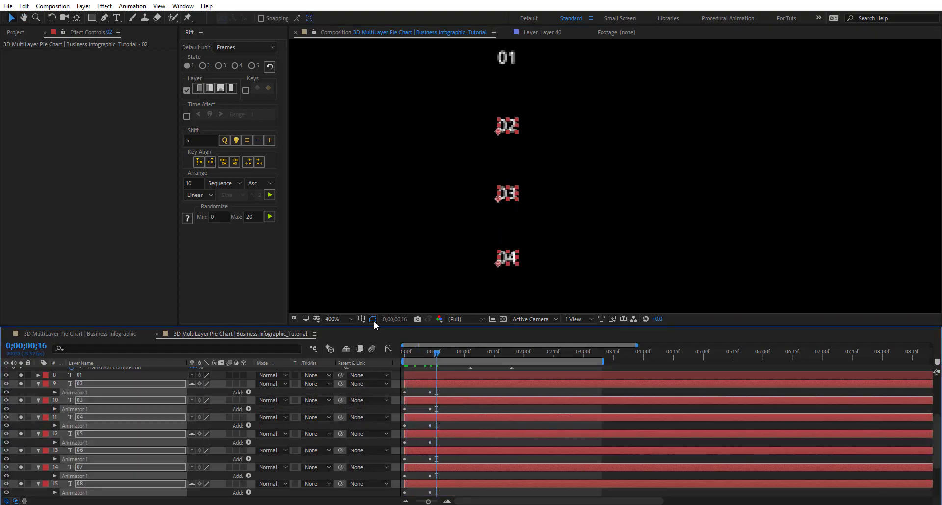
left_click(345, 319)
left_click(349, 428)
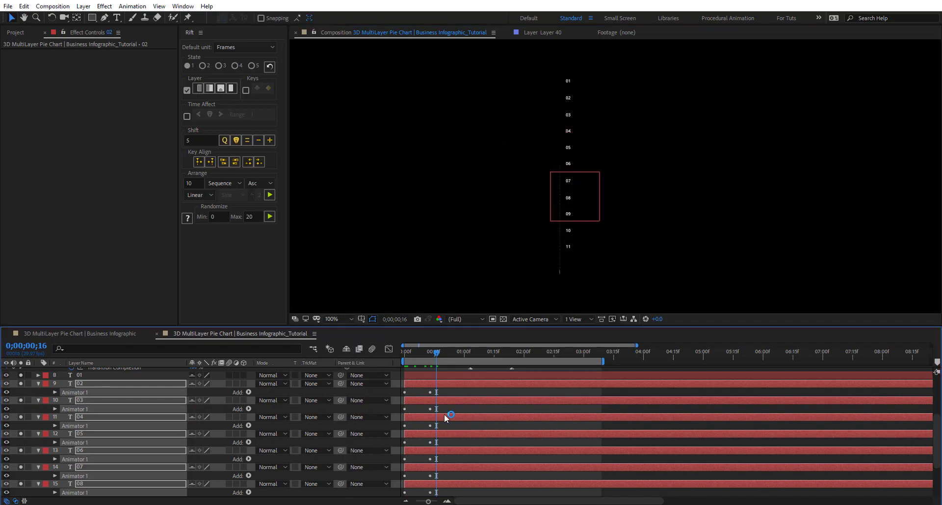
left_click_drag(437, 352, 453, 373)
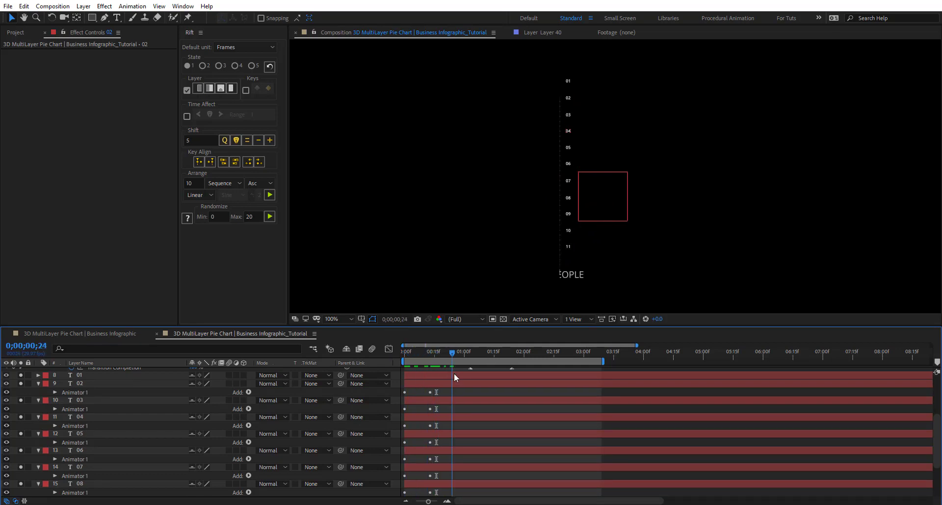
Step: Reveal the Range Selector Start keyframes on number layers 01 through 11 and select all of them
left_click(96, 375)
key("u")
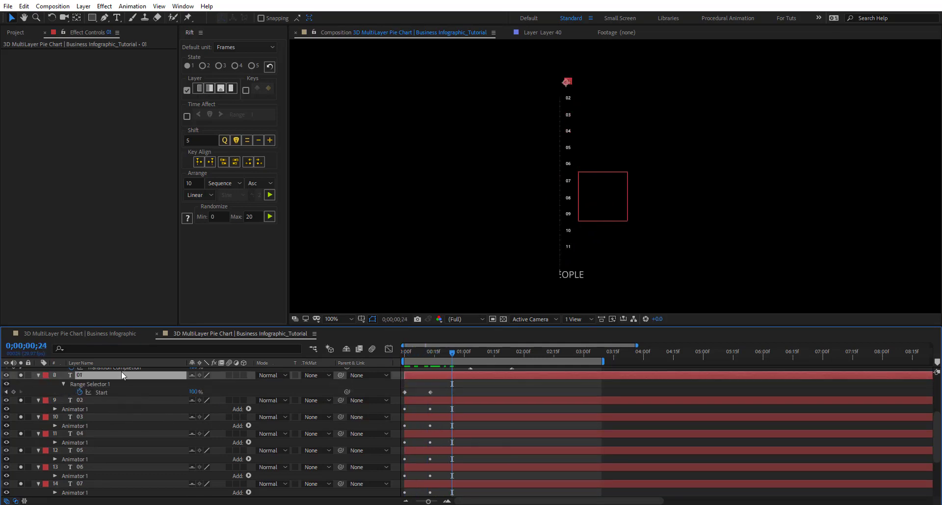
scroll(103, 469, "down", 3)
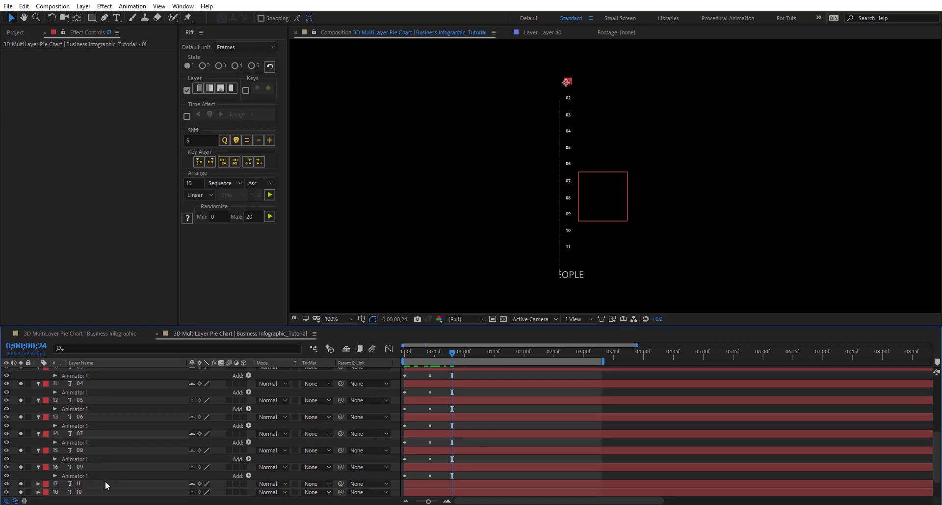
left_click(96, 466, "shift")
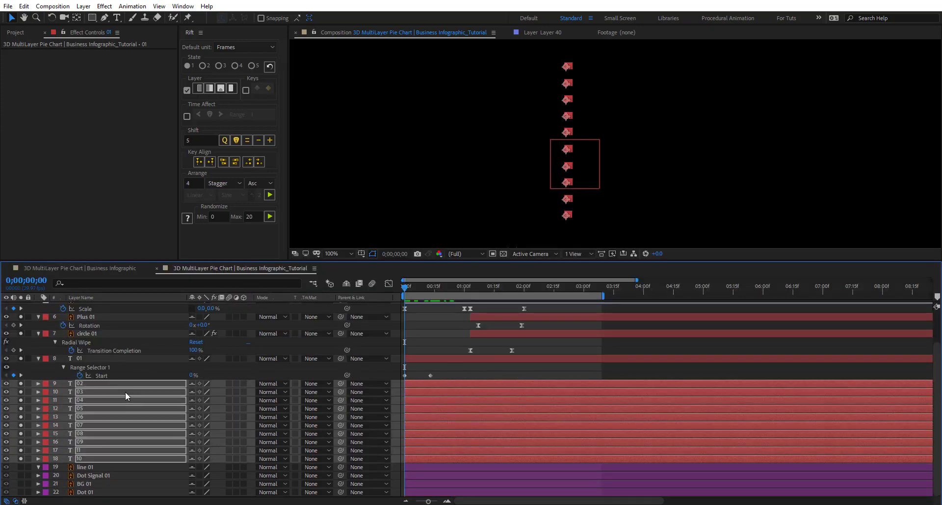
key("u")
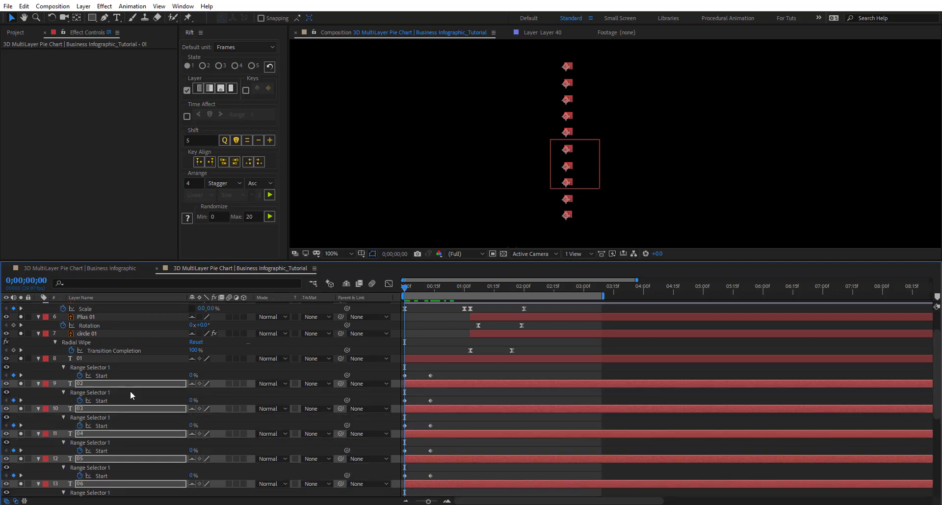
left_click_drag(443, 364, 397, 486)
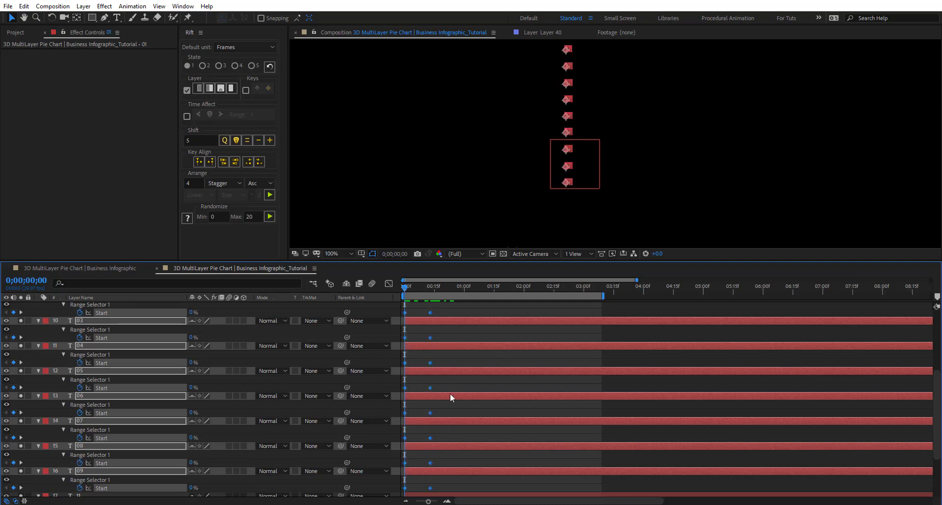
scroll(453, 370, "up", 4)
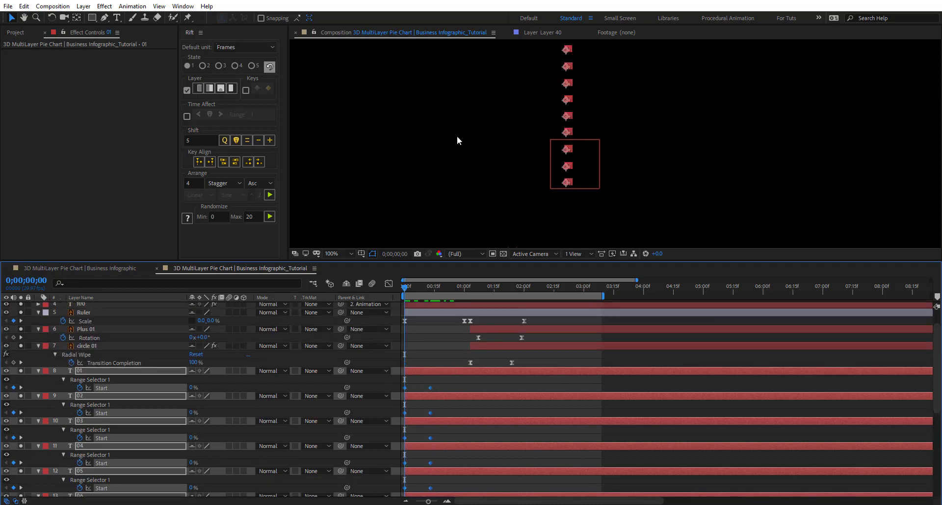
left_click_drag(473, 100, 464, 131)
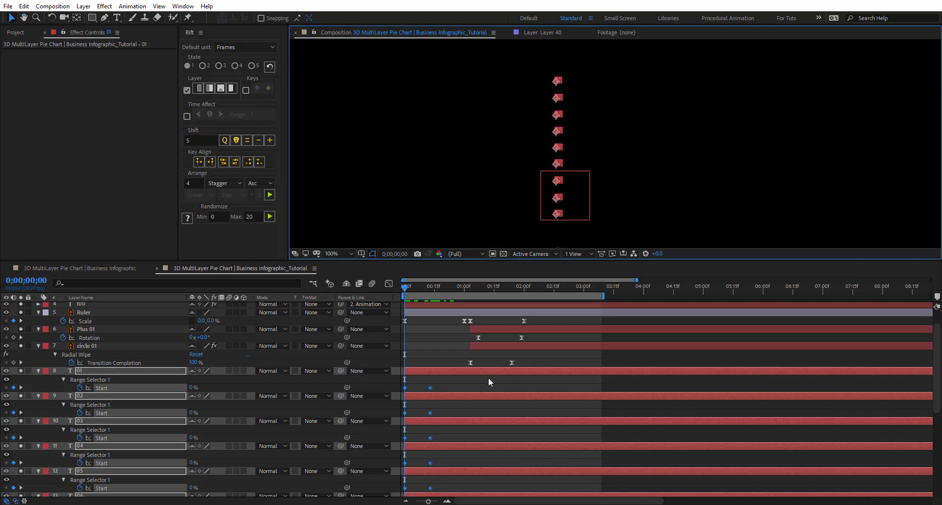
Step: Stagger the selected Start keyframes by 4 frames in ascending order with Rift, affecting keys instead of layers
left_click(229, 48)
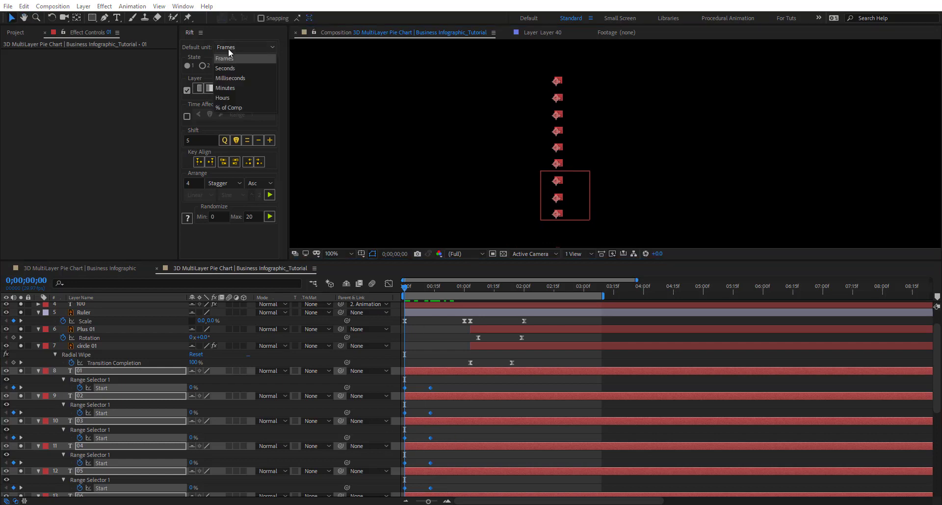
left_click(189, 77)
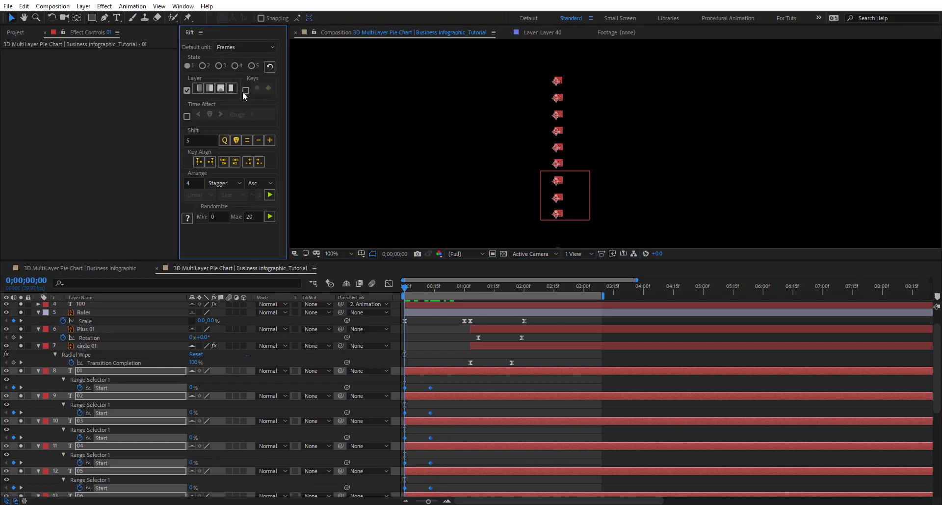
left_click(186, 90)
left_click(193, 182)
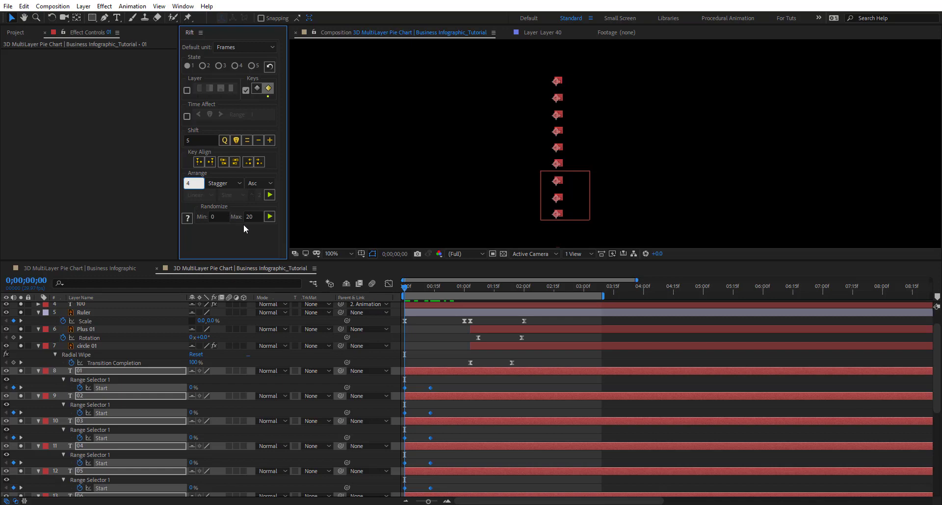
key("Return")
left_click(270, 194)
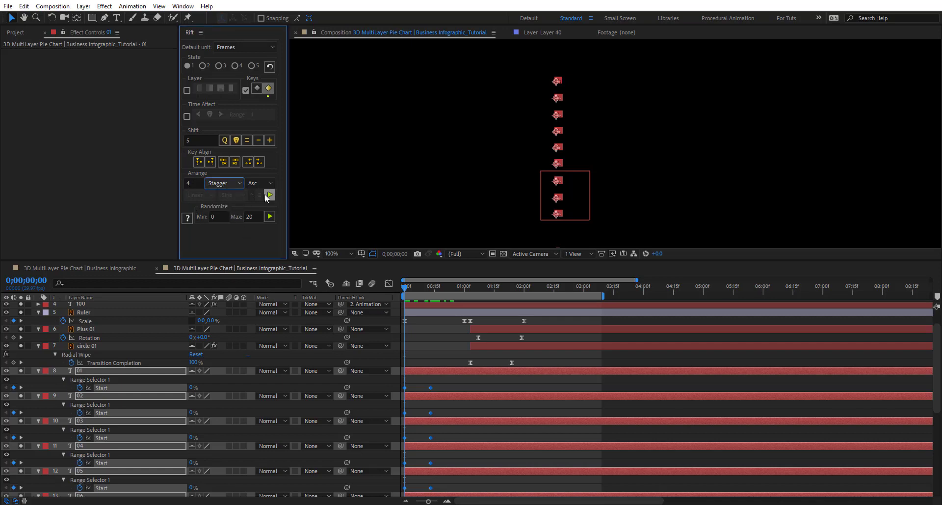
left_click(270, 196)
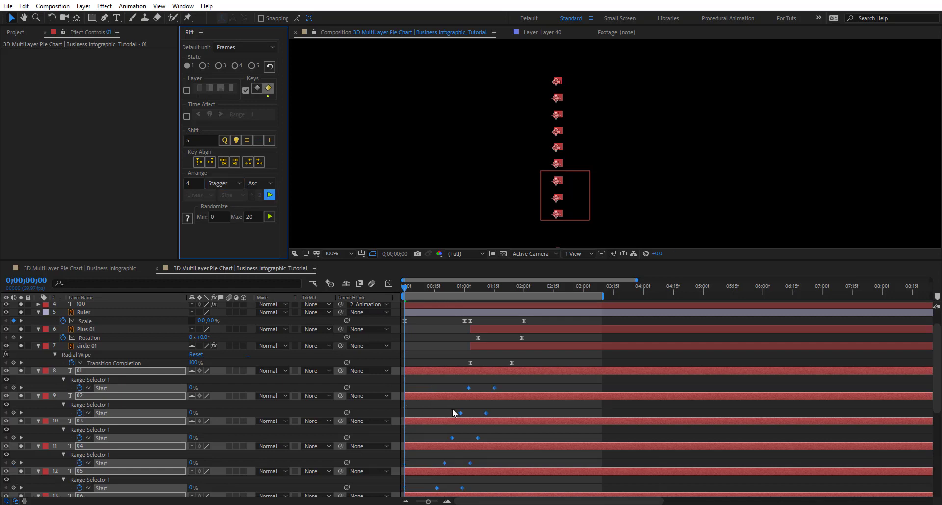
Step: Preview the staggered number reveal along the ruler from the start and scrub to 0;00;02;13
scroll(426, 302, "down", 1)
left_click_drag(409, 284, 411, 369)
left_click(542, 363)
left_click(345, 256)
left_click(345, 256)
key("comma")
key("space")
left_click(345, 363)
left_click(339, 287)
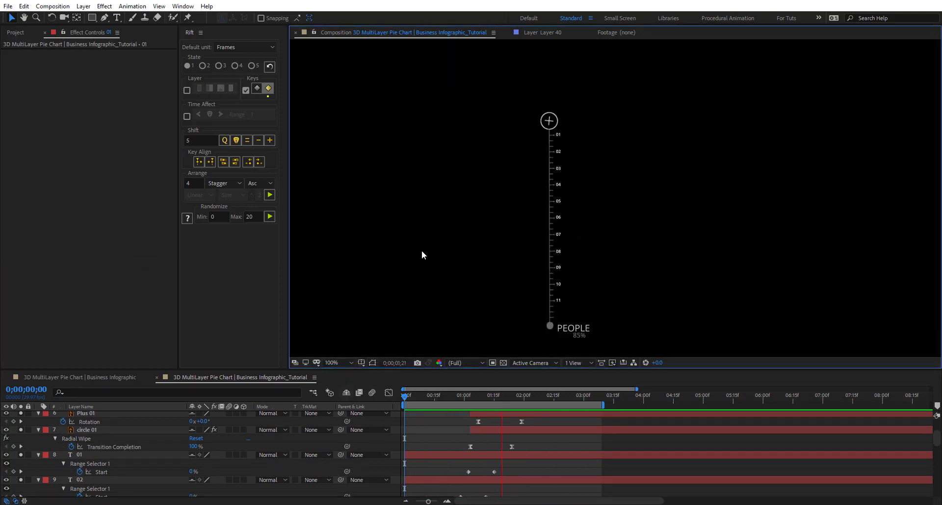
left_click_drag(453, 395, 550, 396)
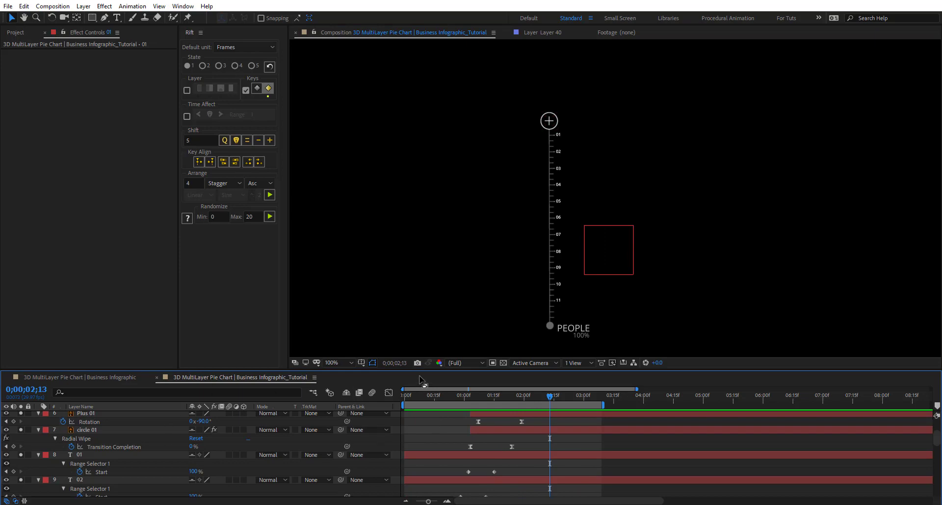
Step: Collapse the properties of all layers in the timeline
left_click_drag(430, 369, 431, 293)
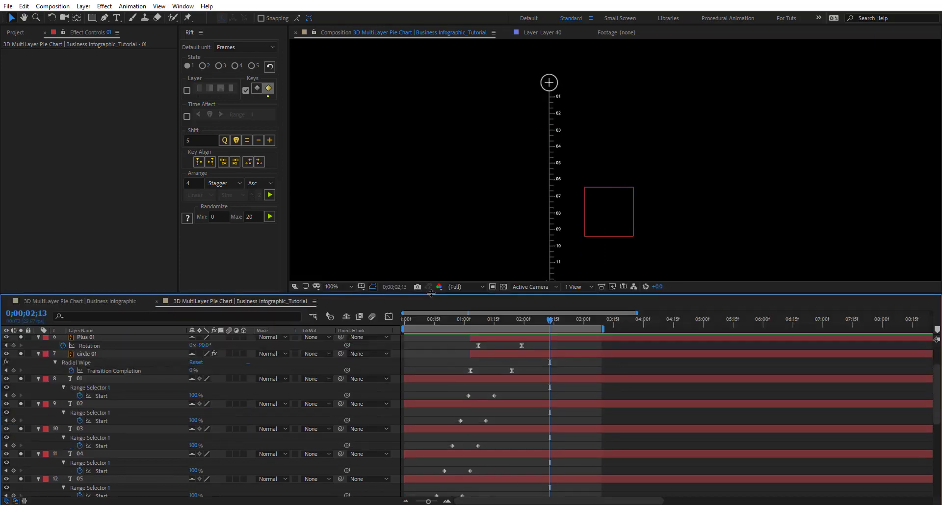
left_click_drag(476, 164, 516, 128)
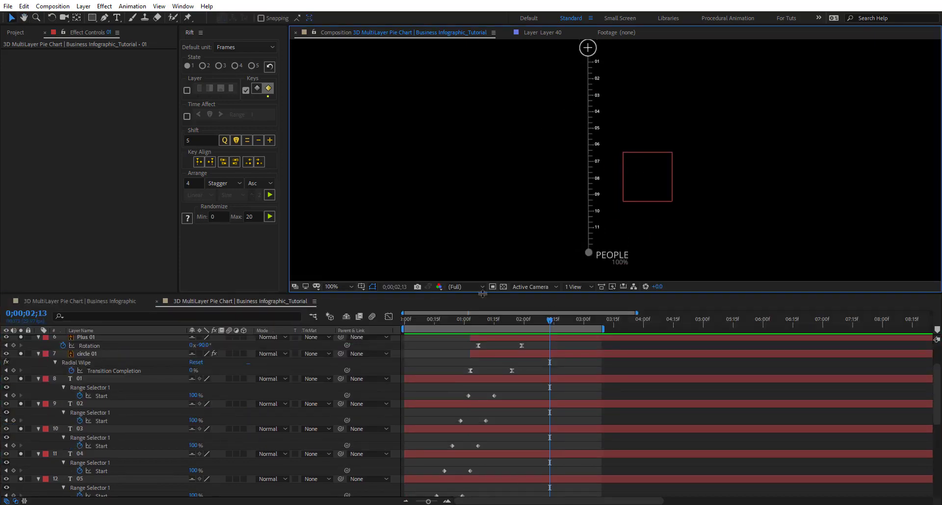
left_click_drag(482, 293, 478, 309)
left_click(102, 396)
key("ctrl+a")
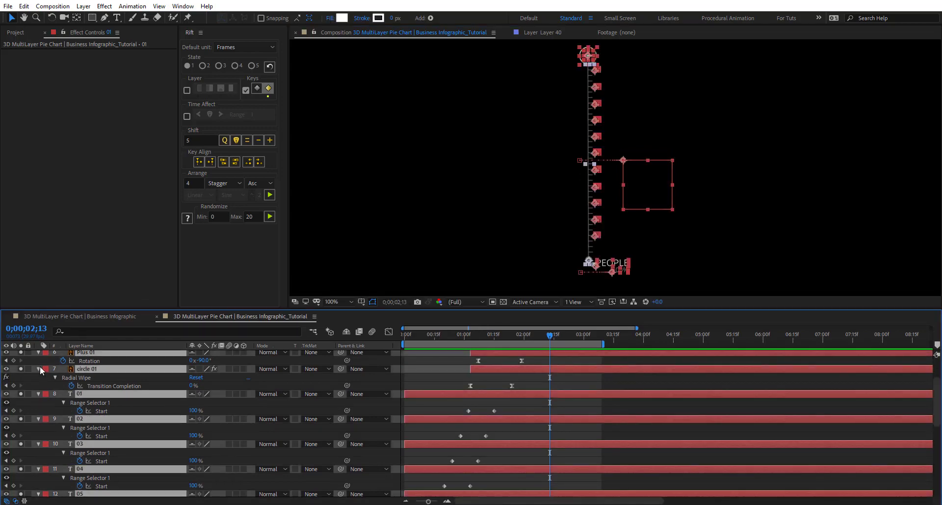
left_click(38, 369)
left_click(422, 358)
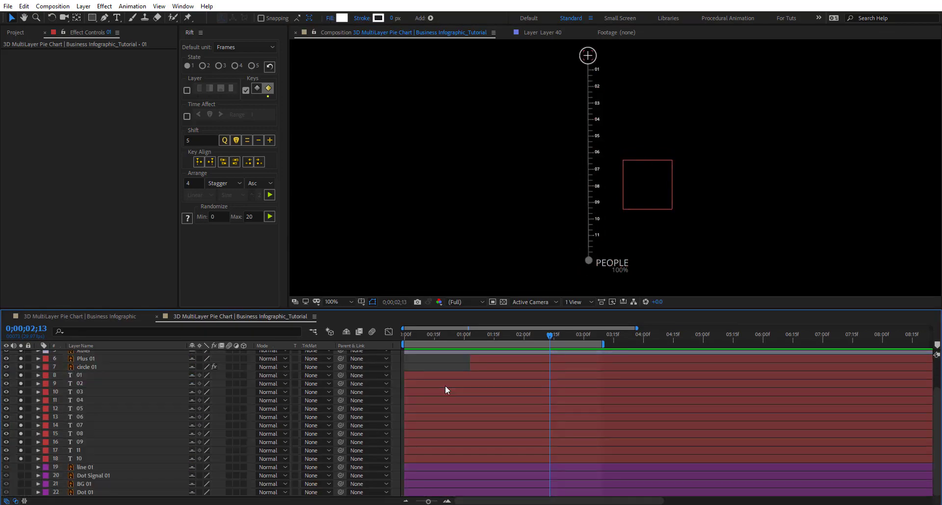
scroll(446, 385, "up", 2)
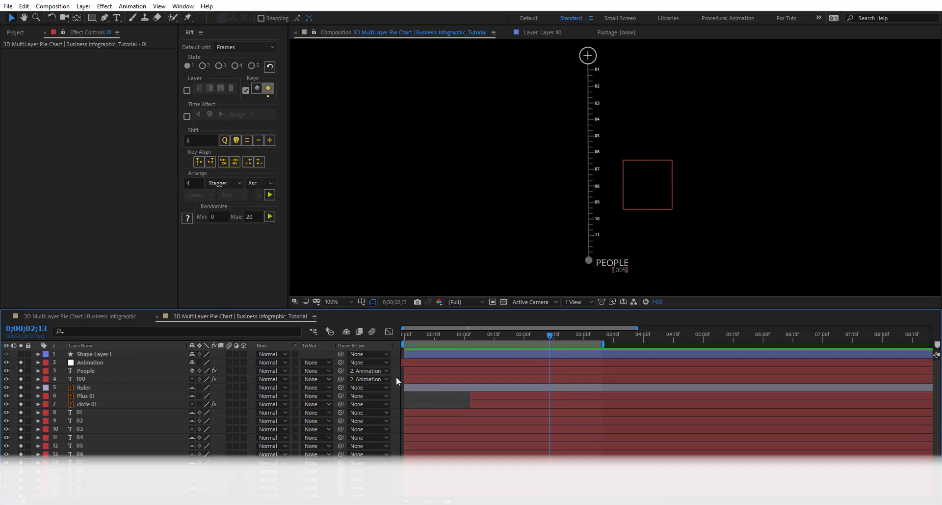
Step: Create a white comp-size solid named Disk
key("ctrl+y")
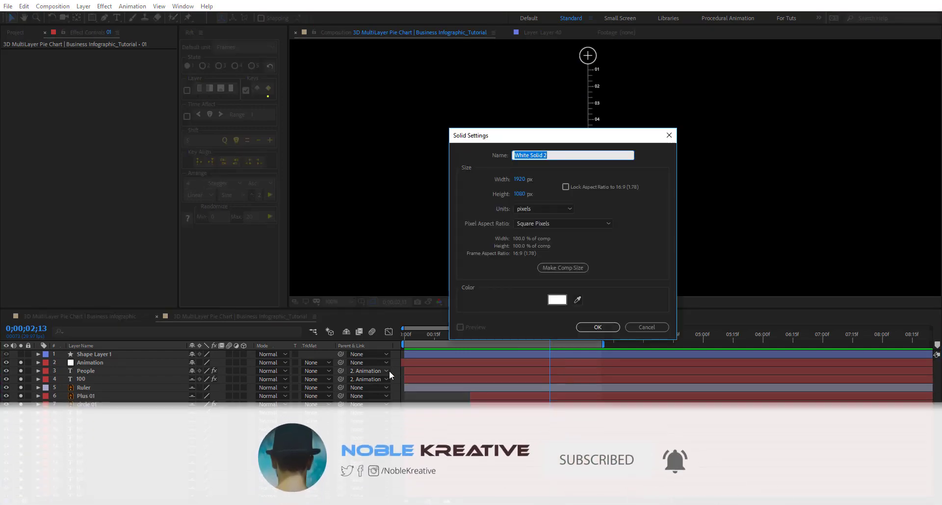
type("Disk")
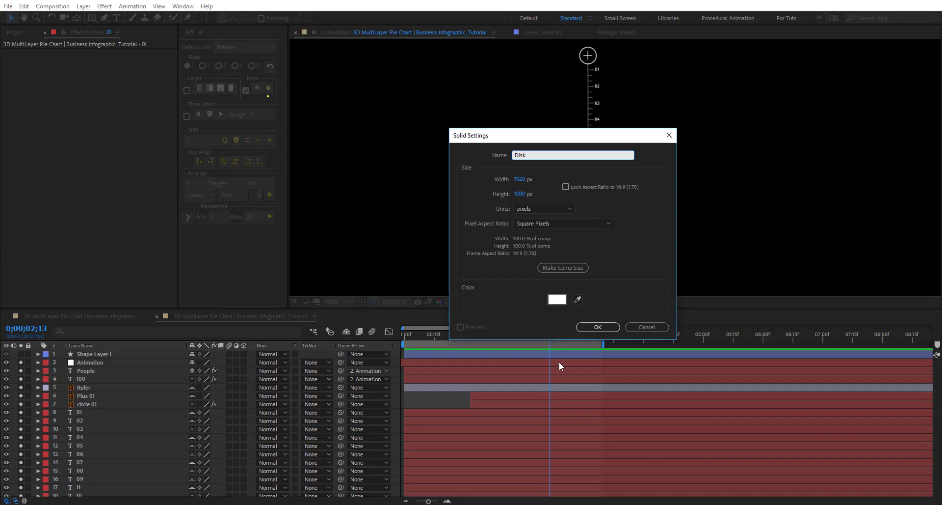
left_click(573, 268)
left_click(598, 327)
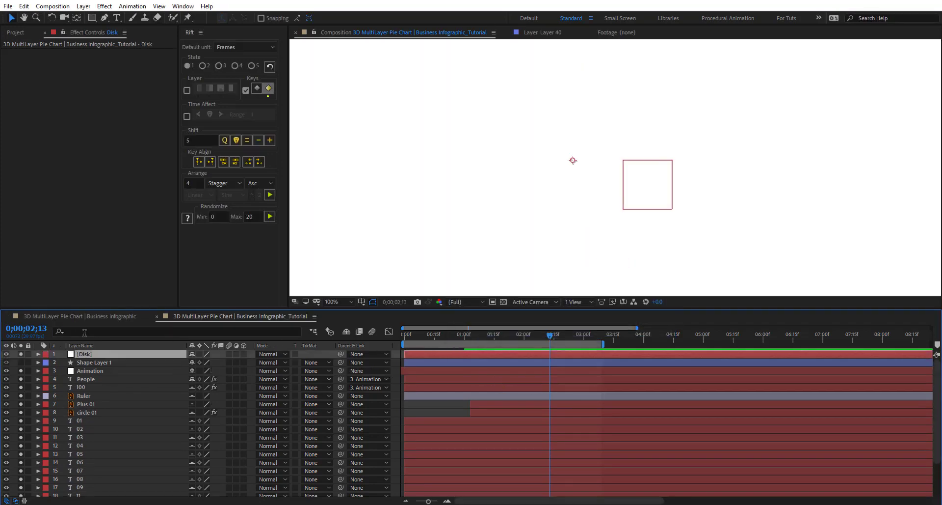
Step: Add a Circle effect with a Radius of about 148 to the Disk solid and make it a 3D layer
key("ctrl+space")
type("cir")
key("Return")
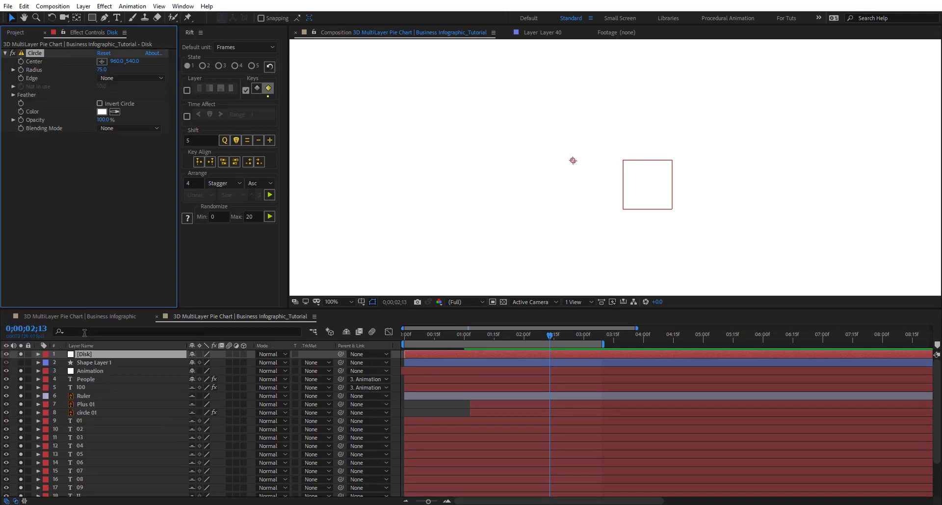
left_click(244, 354)
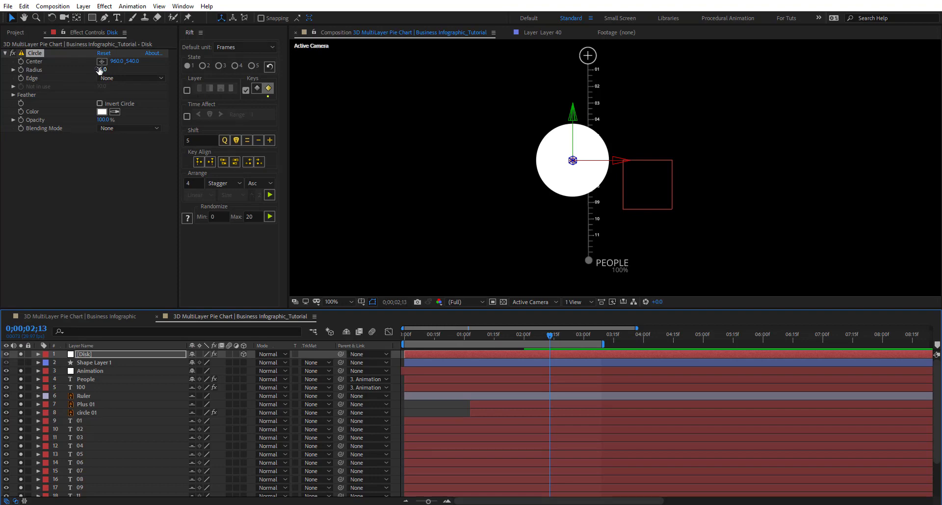
left_click_drag(100, 70, 134, 66)
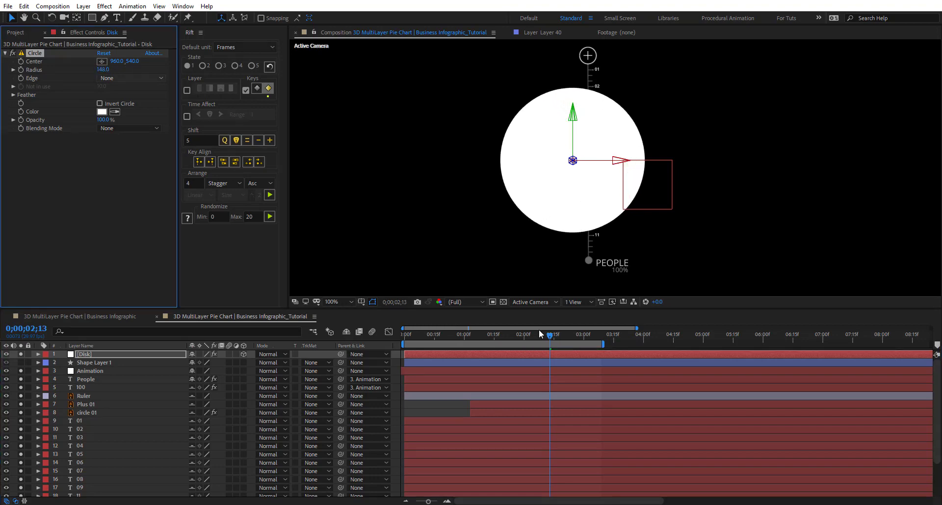
Step: Set the Disk layer's X Rotation to -80° and lower its Circle effect Opacity to 30%
left_click_drag(529, 309, 529, 345)
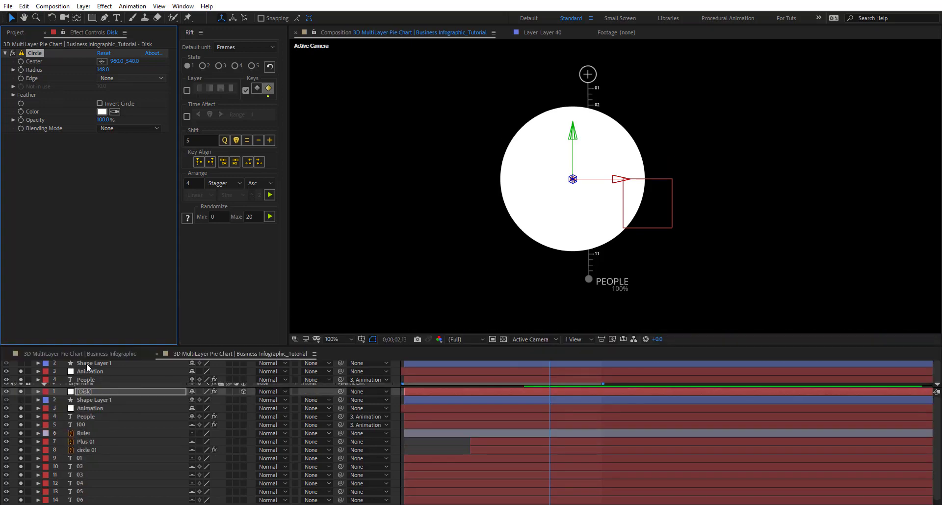
key("r")
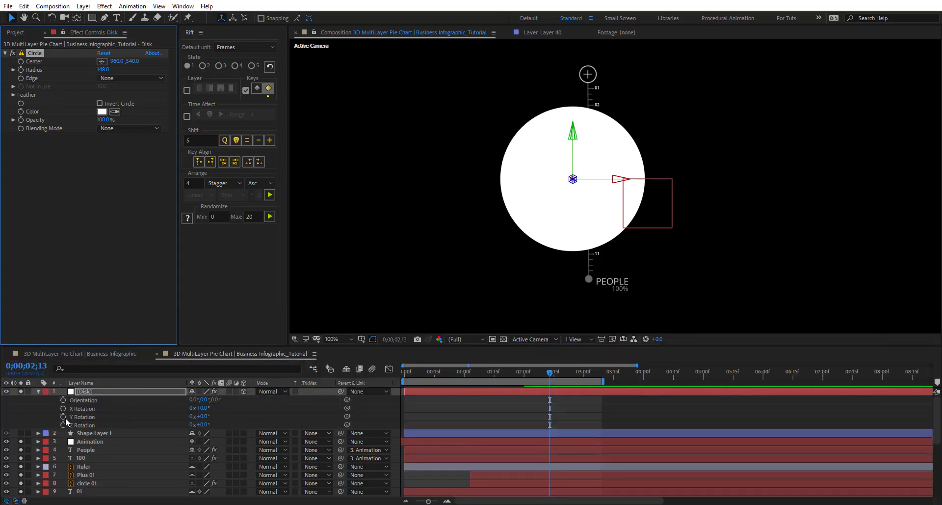
left_click(206, 409)
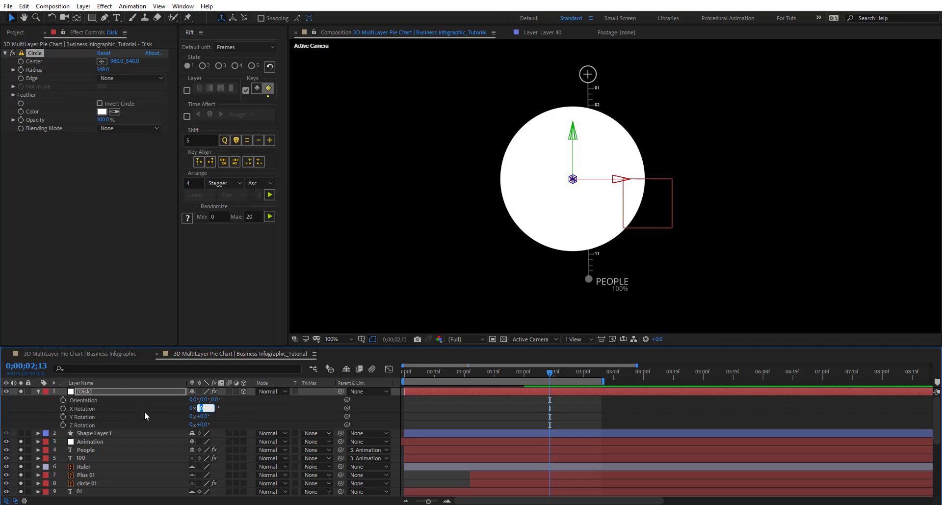
type("-80")
key("Return")
left_click(259, 414)
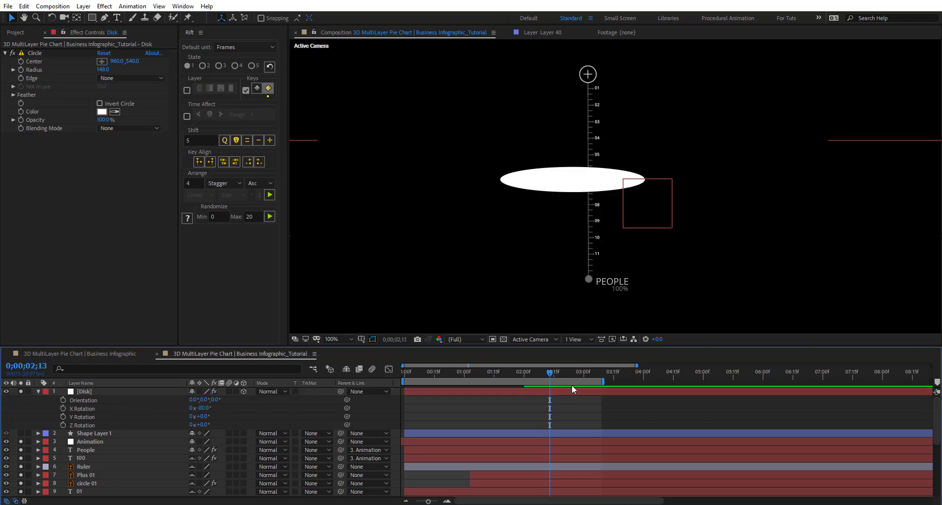
left_click_drag(550, 369, 544, 370)
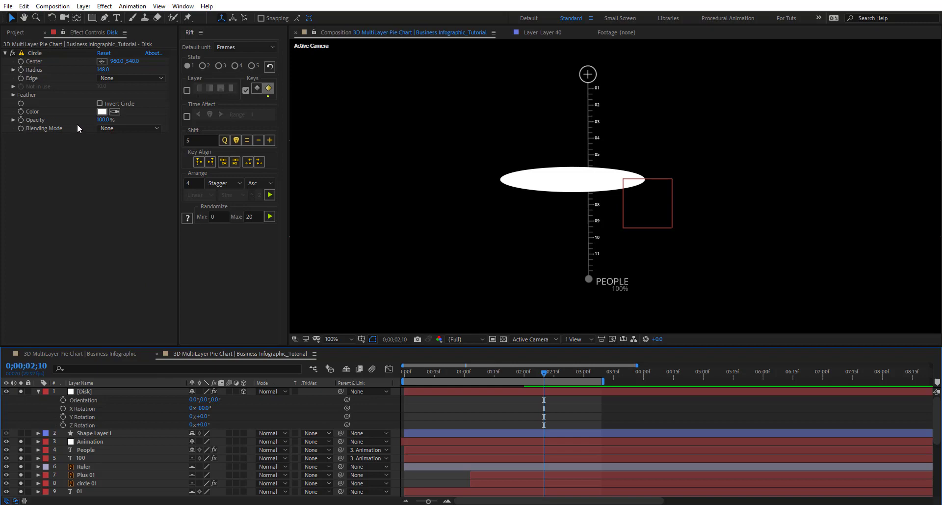
mouse_move(101, 120)
left_mouse_down()
mouse_move(66, 118)
mouse_move(105, 123)
left_mouse_up()
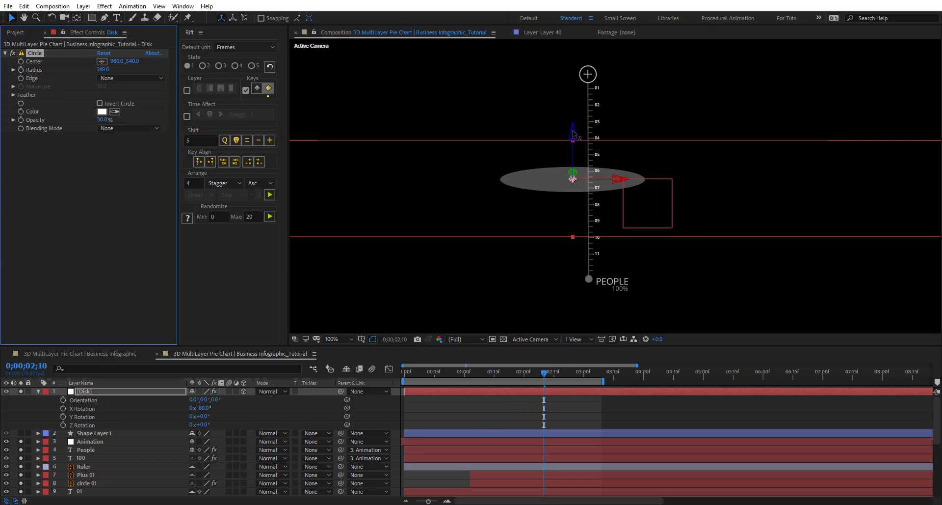
Step: Lower the Disk to the ruler's 11 mark and center it horizontally on the ruler line
left_click_drag(573, 132, 568, 209)
scroll(566, 210, "up", 4)
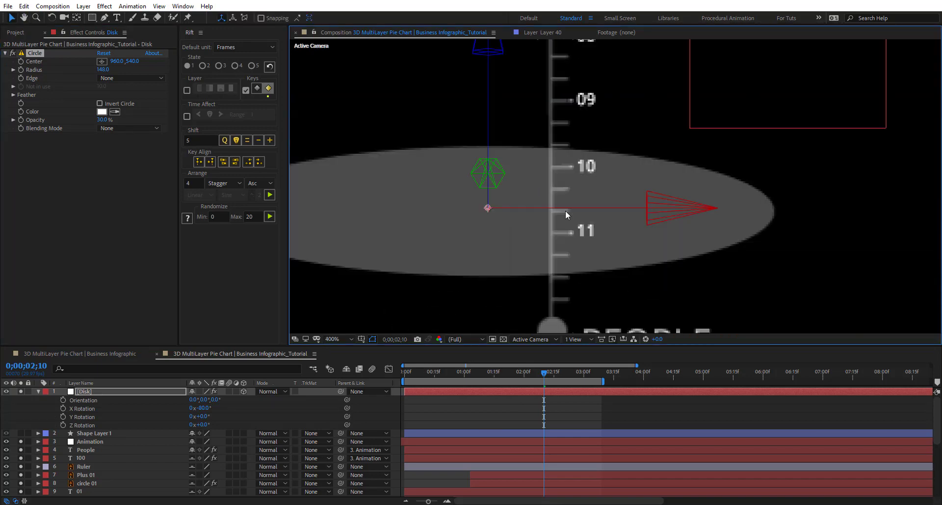
key("Down")
key("Down")
key("Down")
key("Down")
key("Down")
key("Down")
key("Down")
key("Down")
key("Down")
key("Down")
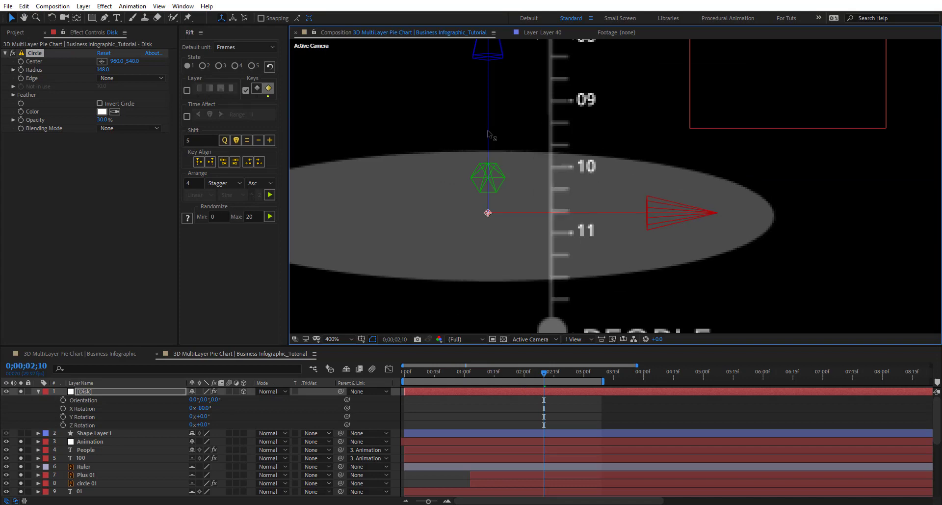
left_click_drag(533, 213, 597, 217)
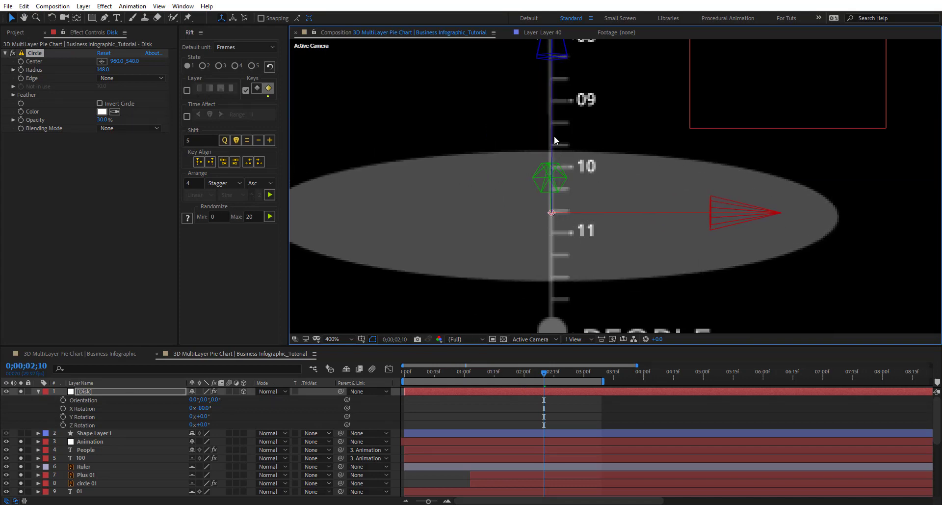
left_click_drag(552, 139, 548, 158)
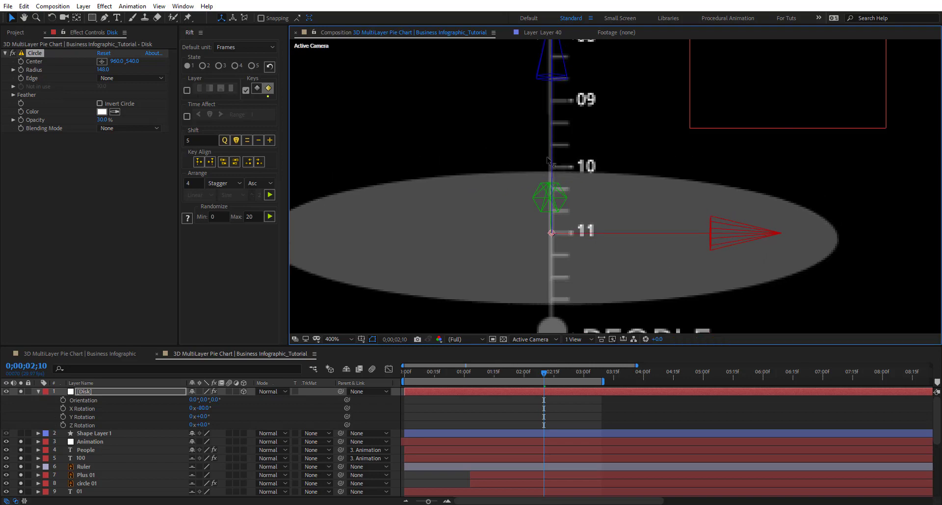
Step: Increase the Radius of the Disk's Circle effect to 201
scroll(563, 200, "down", 3)
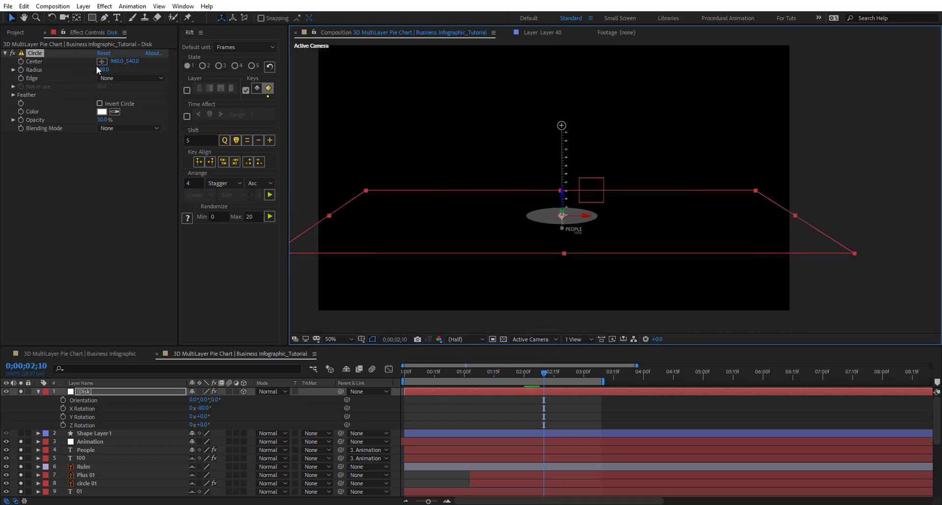
left_click_drag(103, 69, 133, 77)
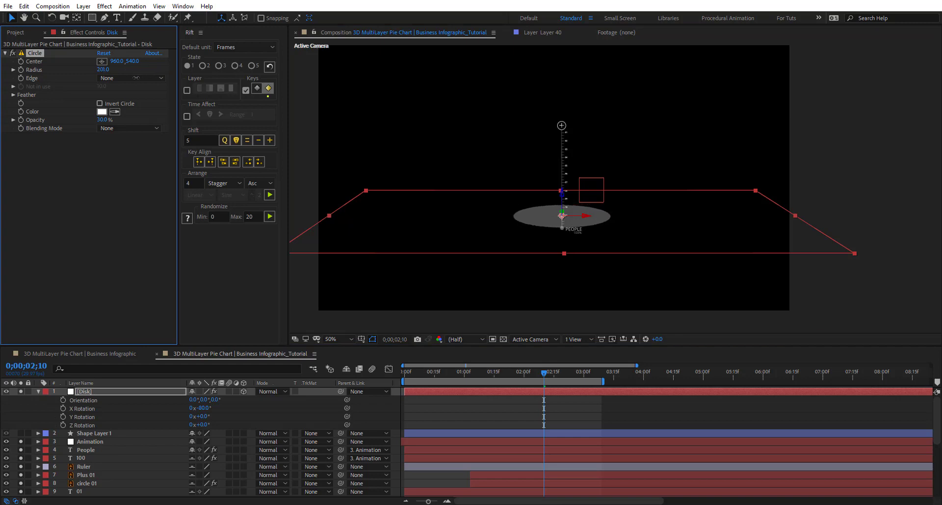
scroll(590, 245, "up", 2)
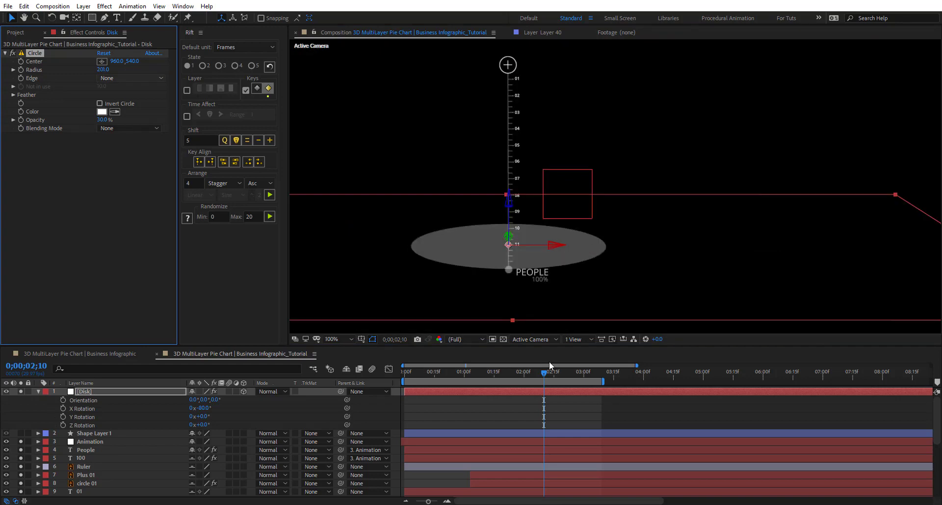
Step: Add a Radial Wipe effect to the Disk layer and try its Transition Completion at 40%
left_click_drag(542, 372, 550, 396)
left_click(139, 393)
key("ctrl+space")
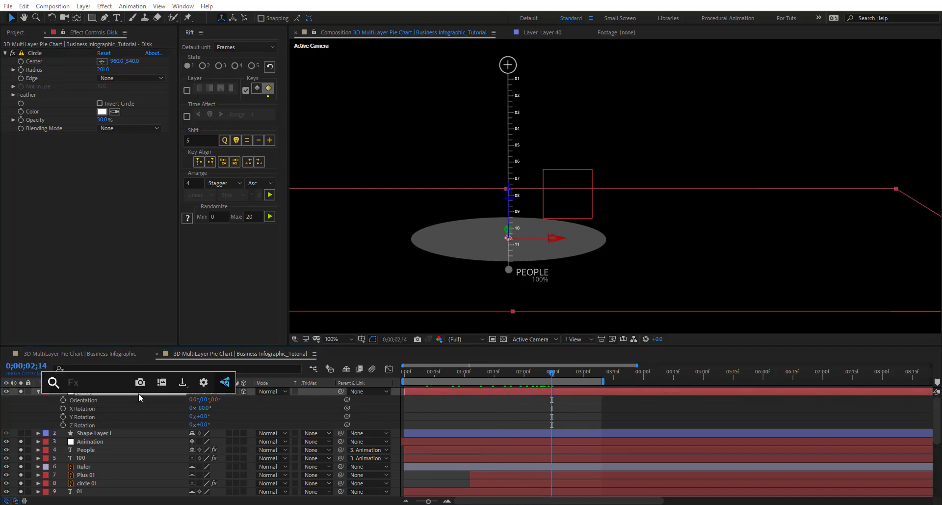
type("ra")
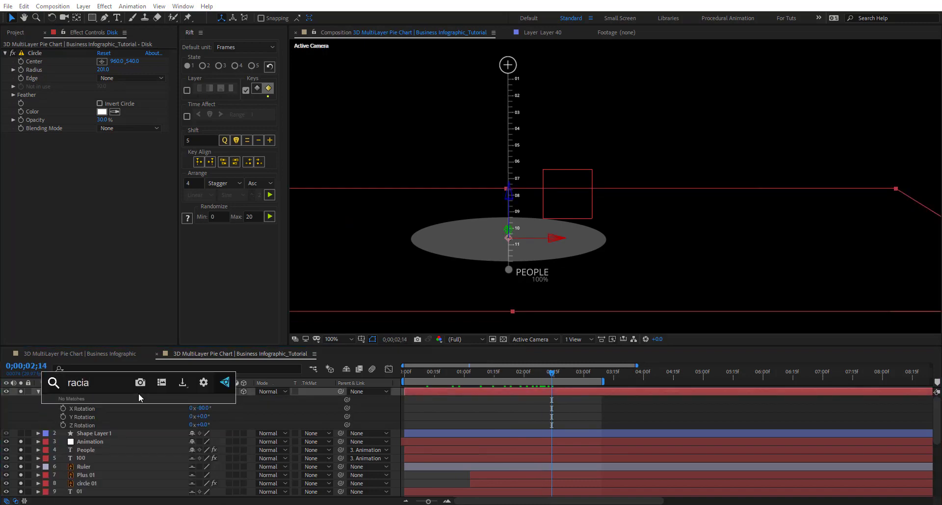
type("dia")
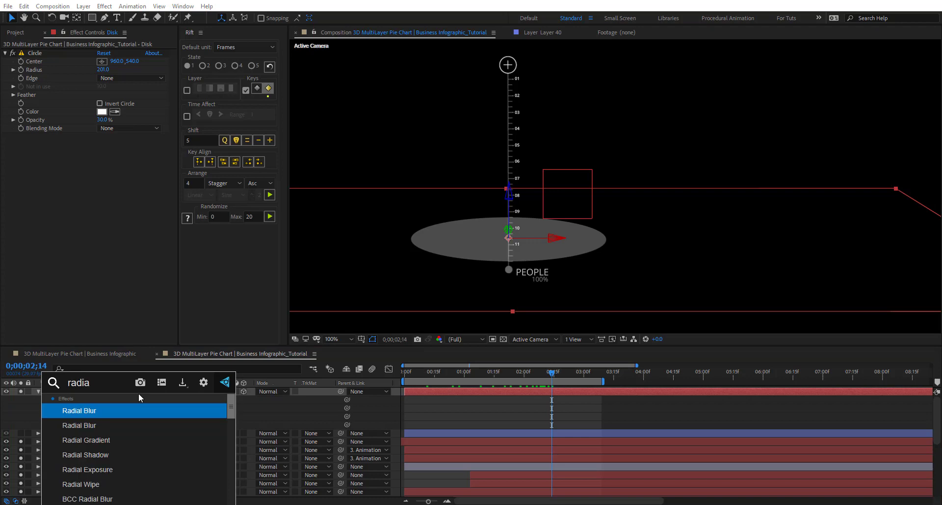
type("l wi")
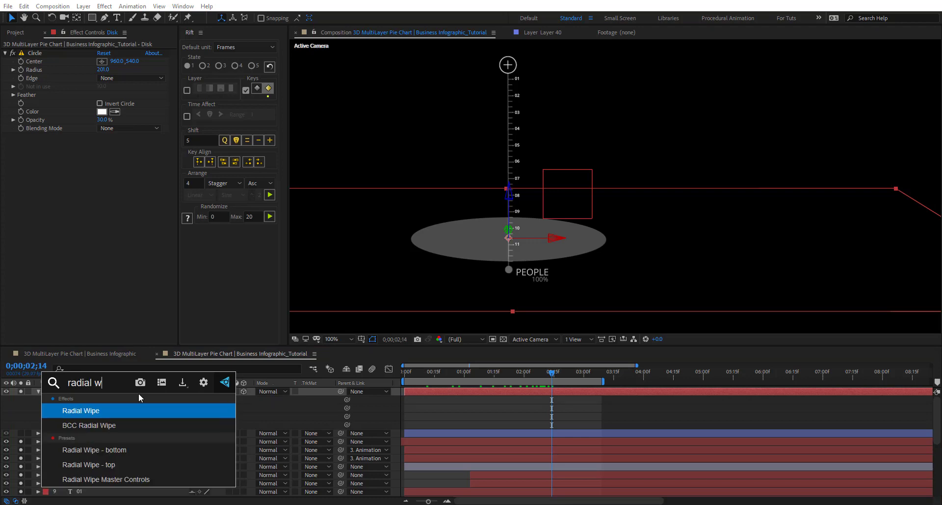
key("Return")
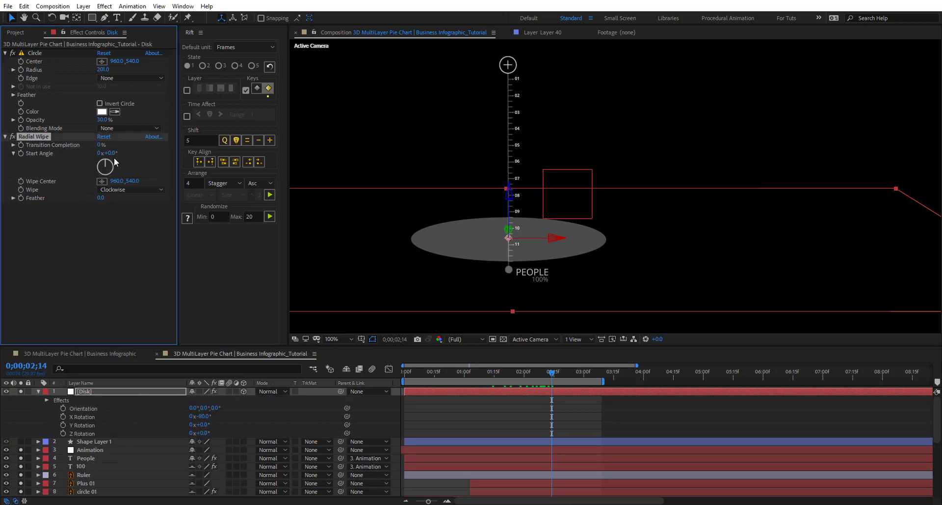
left_click_drag(100, 144, 81, 145)
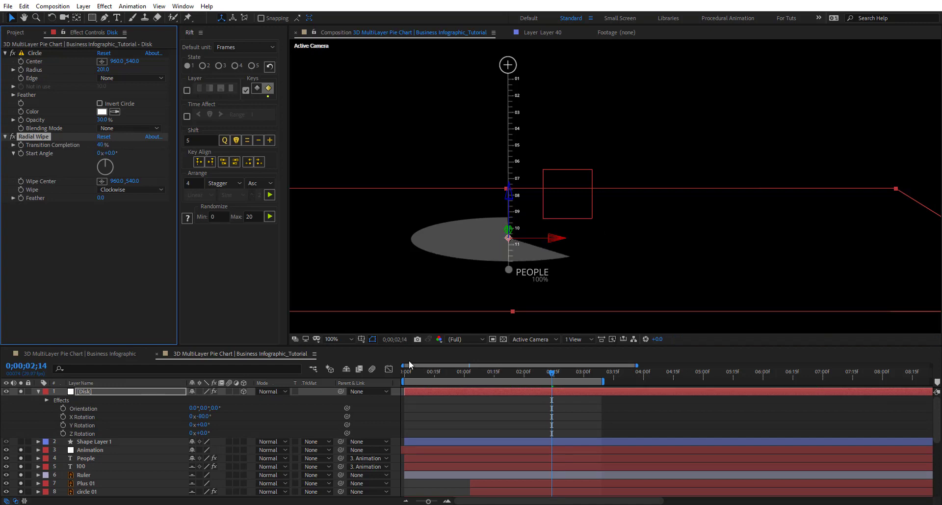
Step: Keyframe the Disk's Radial Wipe Transition Completion from 100% at 0;00;01;20 to 0% at 0;00;02;10
left_click_drag(549, 375, 504, 382)
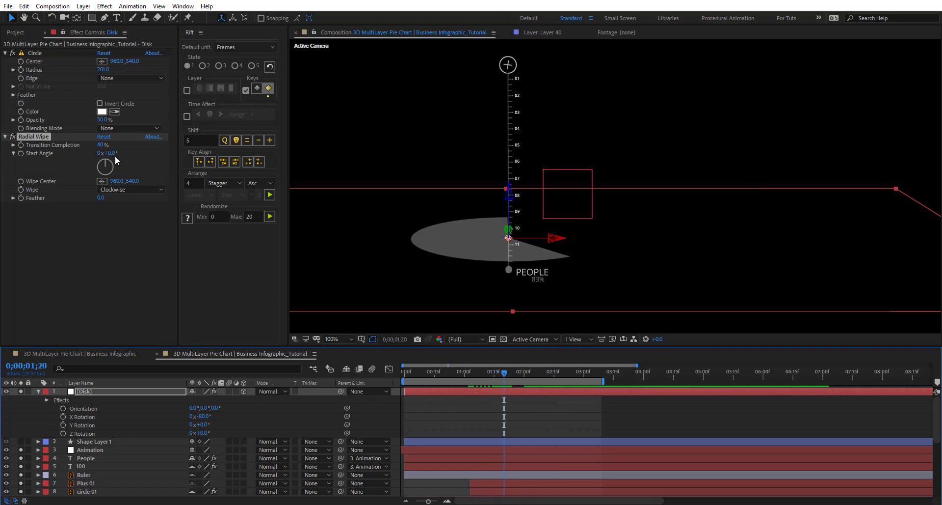
left_click(21, 145)
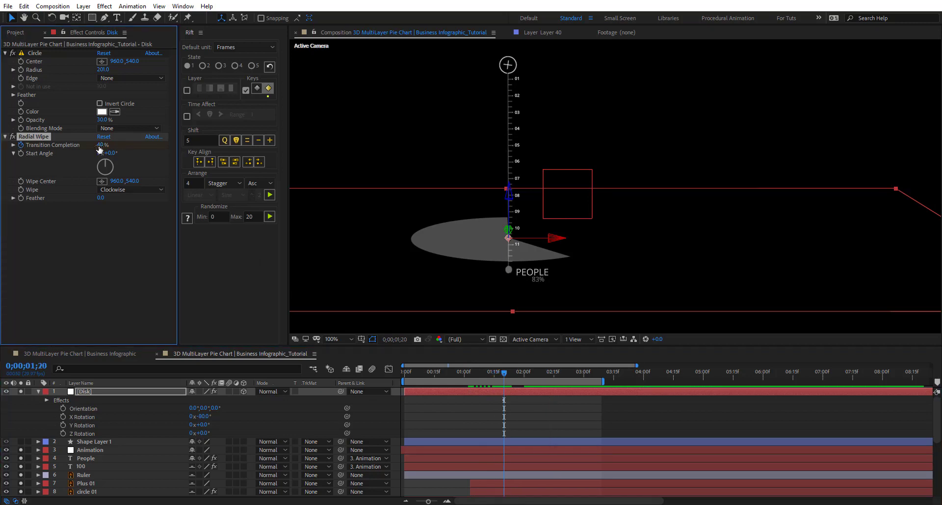
left_click_drag(101, 144, 137, 145)
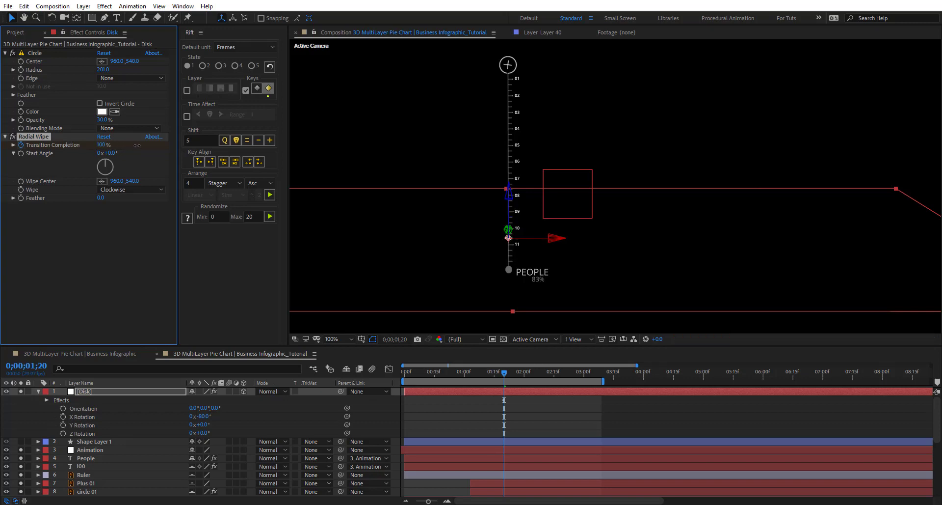
key("shift+Page_Down")
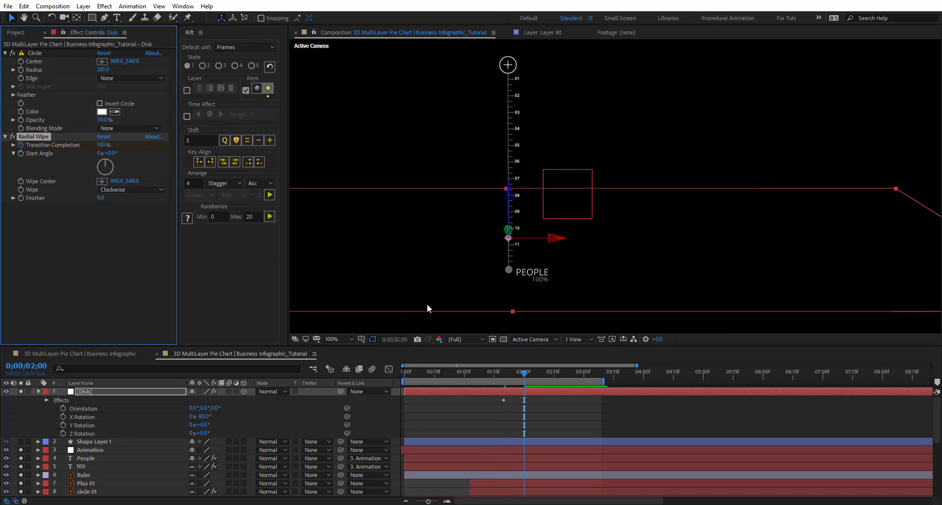
key("shift+Page_Down")
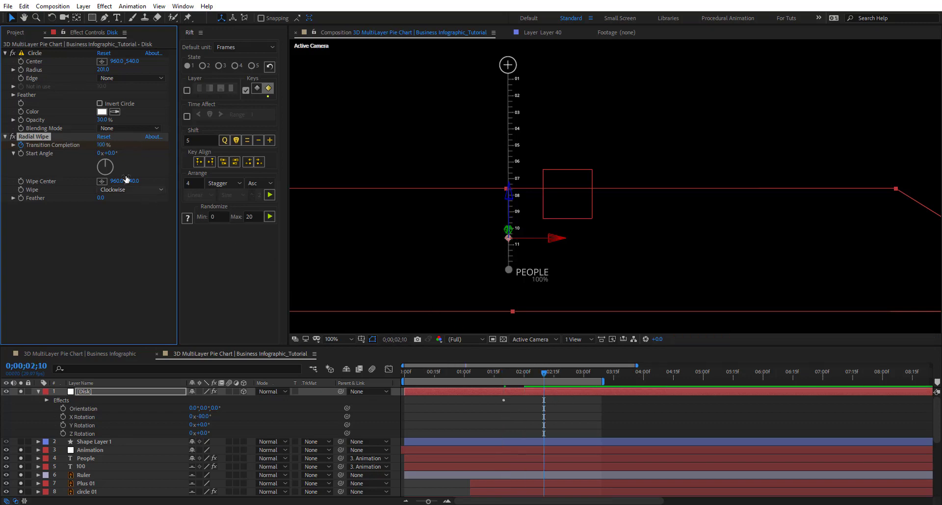
left_click(101, 145)
type("0")
key("Return")
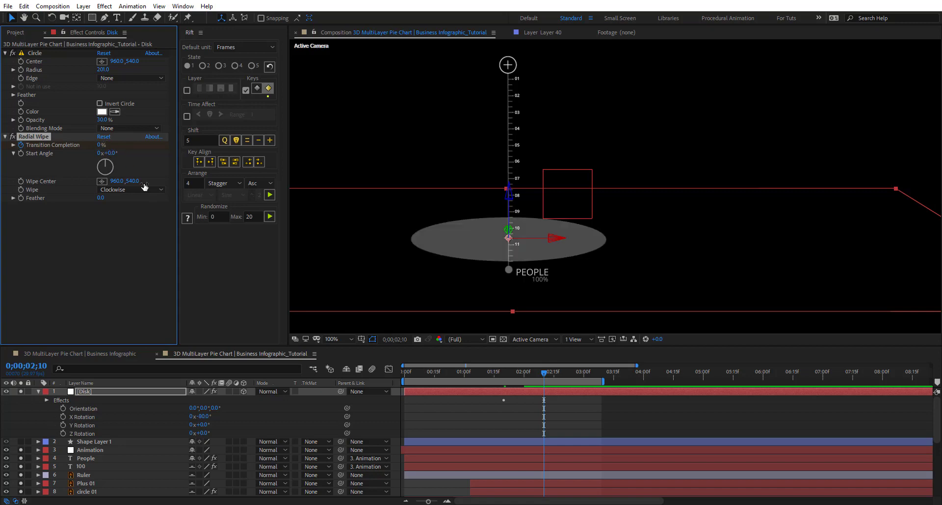
Step: Set the Radial Wipe's Start Angle to 180° and preview the animation from the beginning
left_click_drag(499, 377, 544, 381)
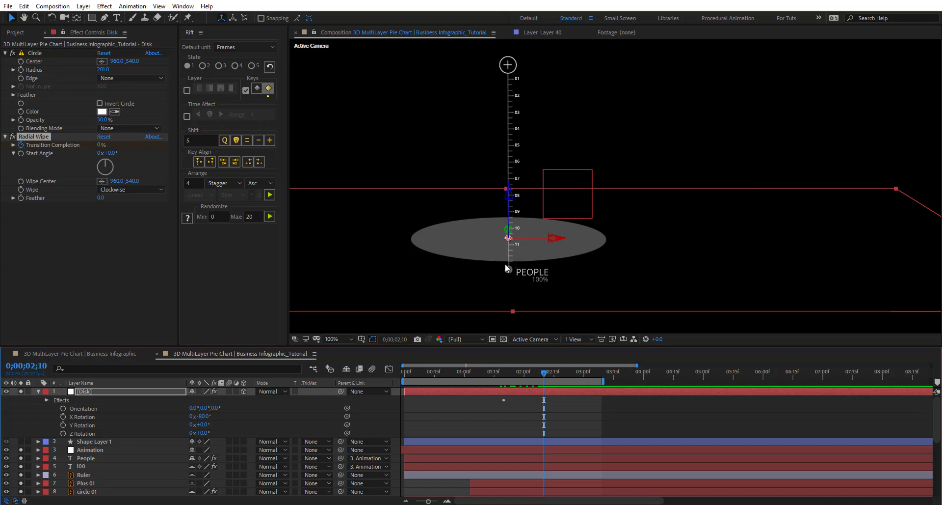
left_click(110, 152)
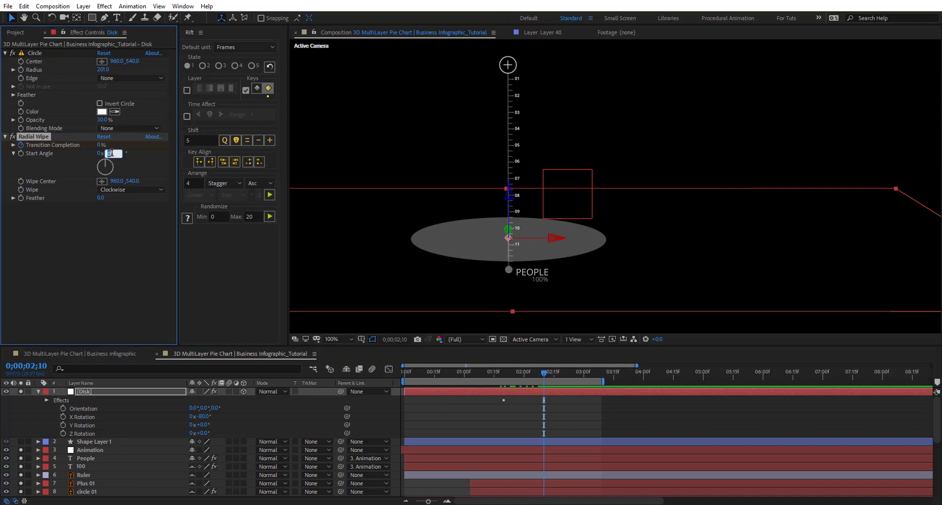
type("180")
key("Return")
left_click_drag(490, 377, 343, 385)
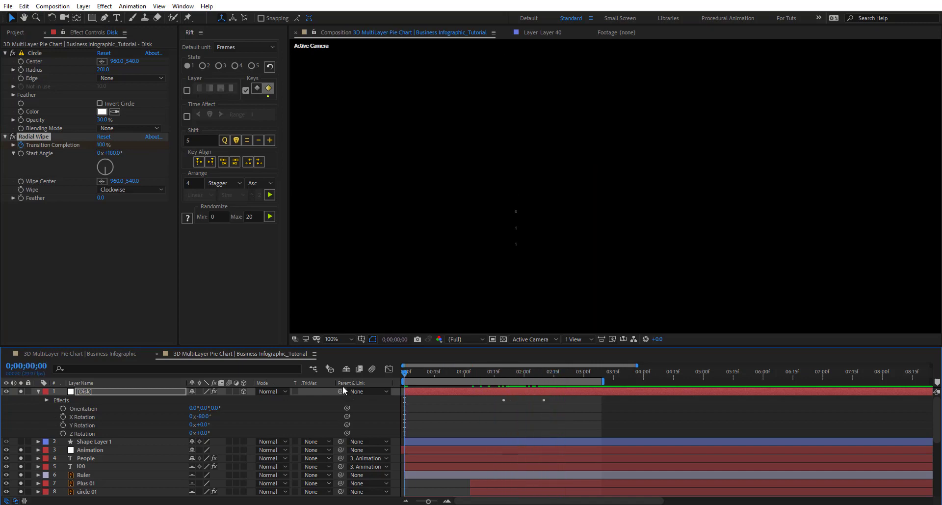
key("space")
Step: Easy-ease both Transition Completion keyframes and lengthen the last one's incoming influence in the speed graph so the wipe starts fast and slows down
left_click(478, 394)
key("u")
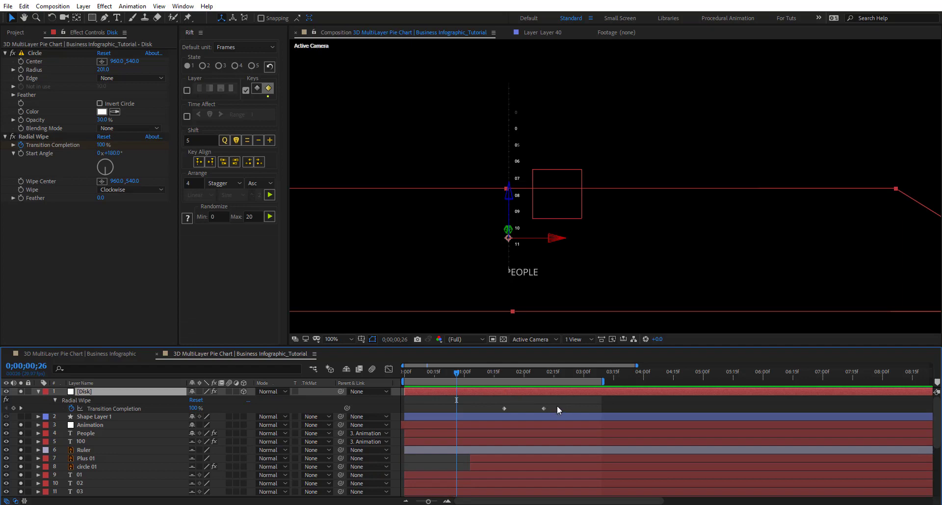
left_click_drag(557, 406, 481, 420)
key("F9")
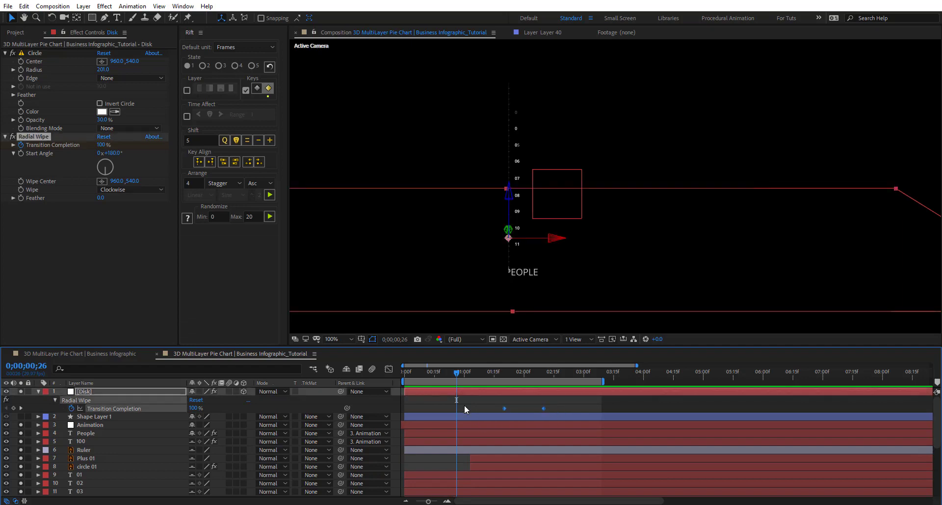
left_click(389, 370)
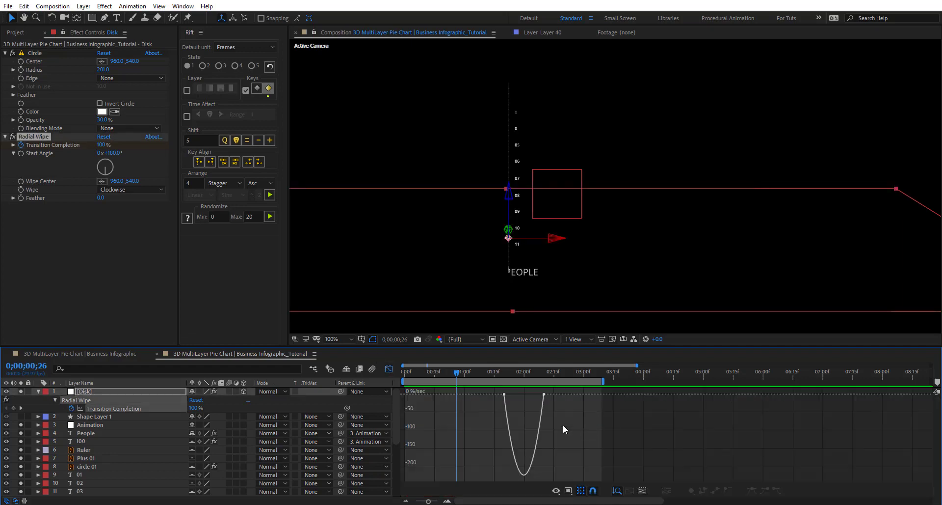
left_click(543, 394)
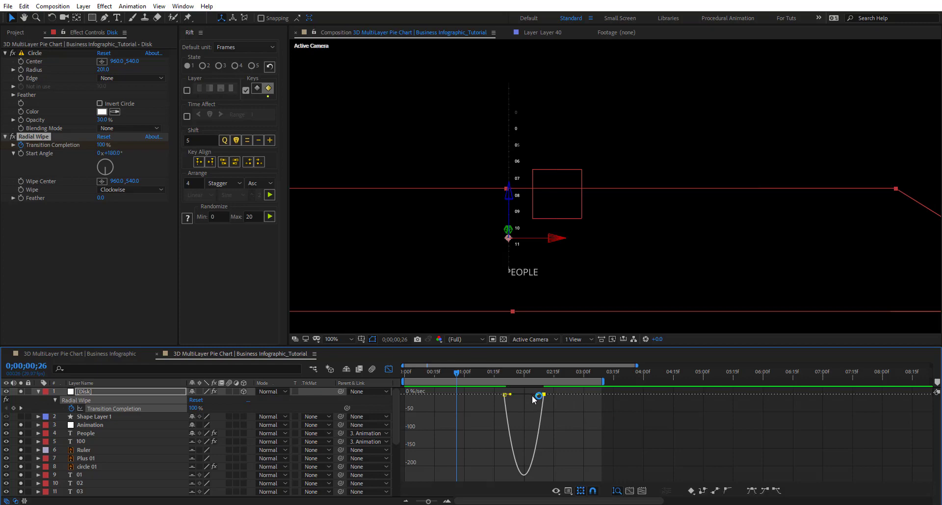
left_click_drag(532, 393, 522, 395)
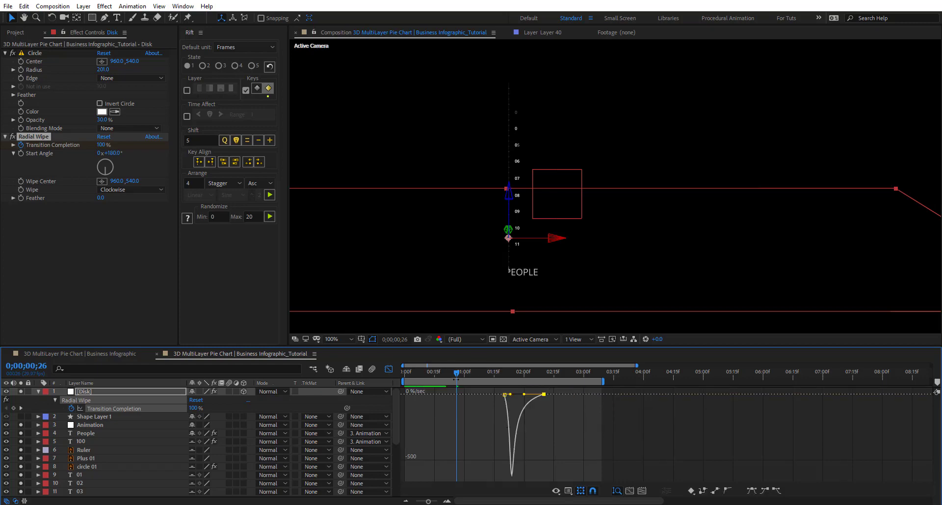
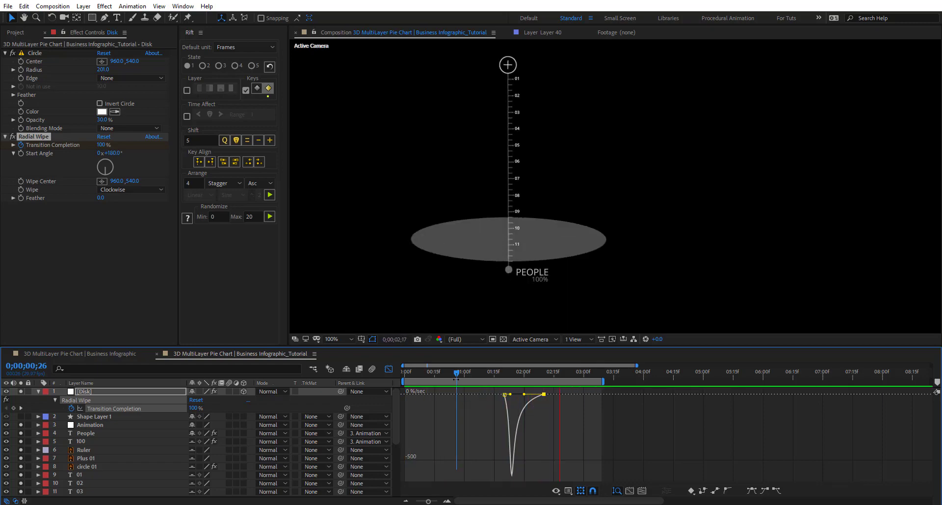
Step: Move the disk's last Radial Wipe Transition Completion keyframe to about 2:23 and extend the work area end past 5 seconds
key("space")
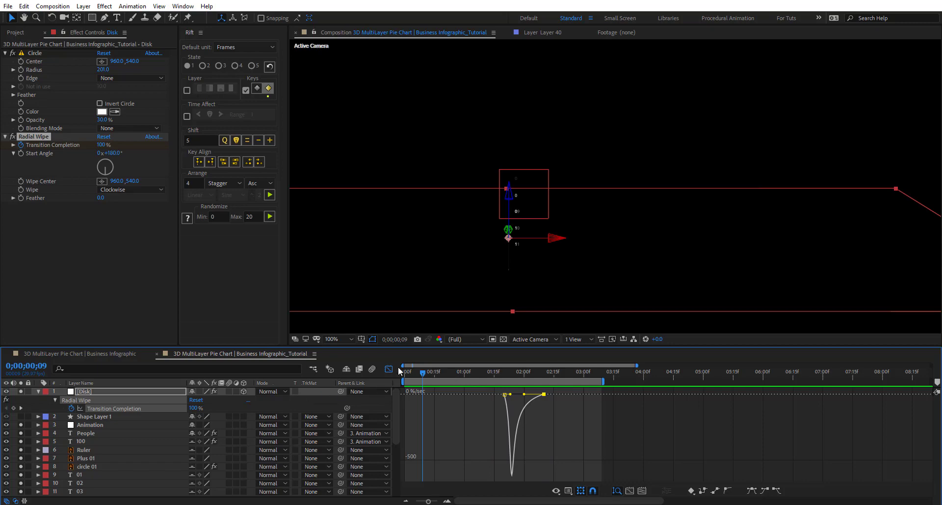
key("shift+F3")
left_click_drag(544, 407, 571, 411)
left_click_drag(603, 381, 720, 381)
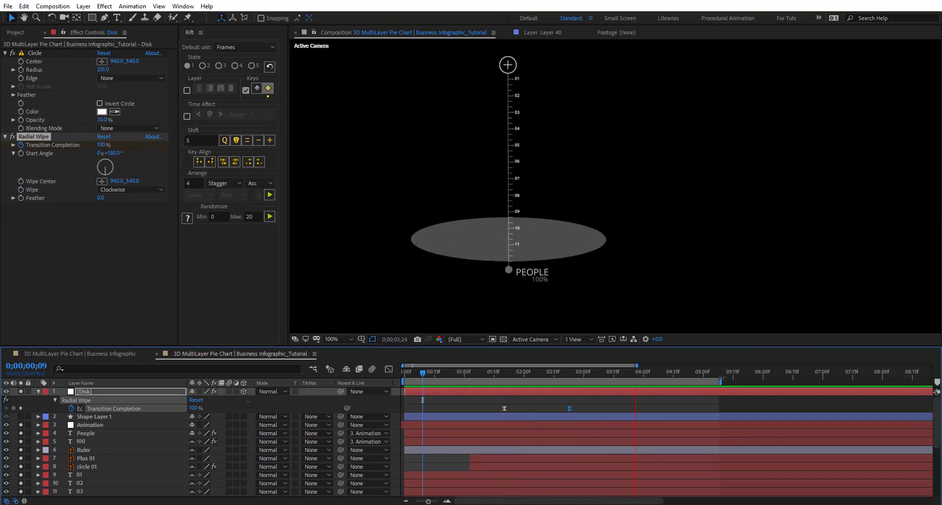
Step: Animate the Disk layer's position with a keyframe at about 0;00;02;27 and a Z value of -32 at 0;00;04;06
left_click(103, 391)
left_click(100, 390)
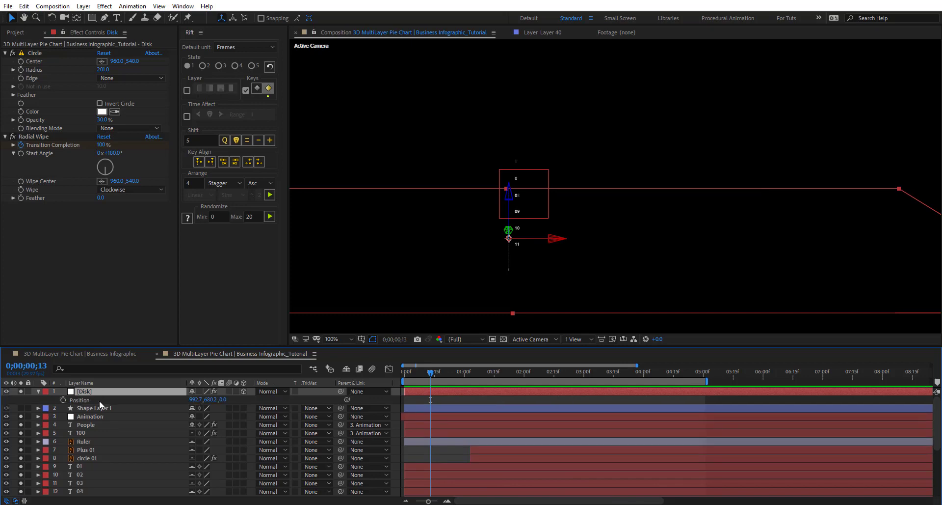
key("p")
left_click_drag(557, 372, 655, 377)
left_click(64, 398)
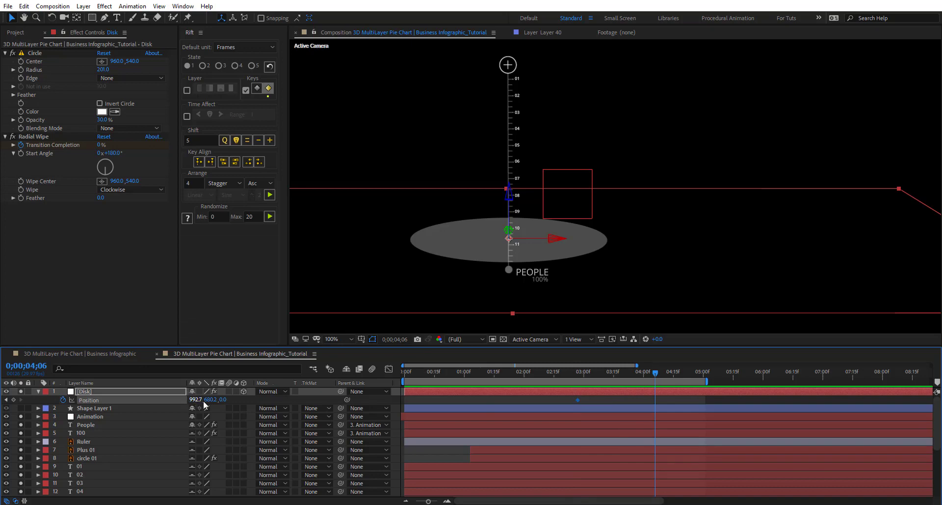
mouse_move(225, 399)
left_mouse_down()
mouse_move(250, 400)
mouse_move(210, 403)
left_mouse_up()
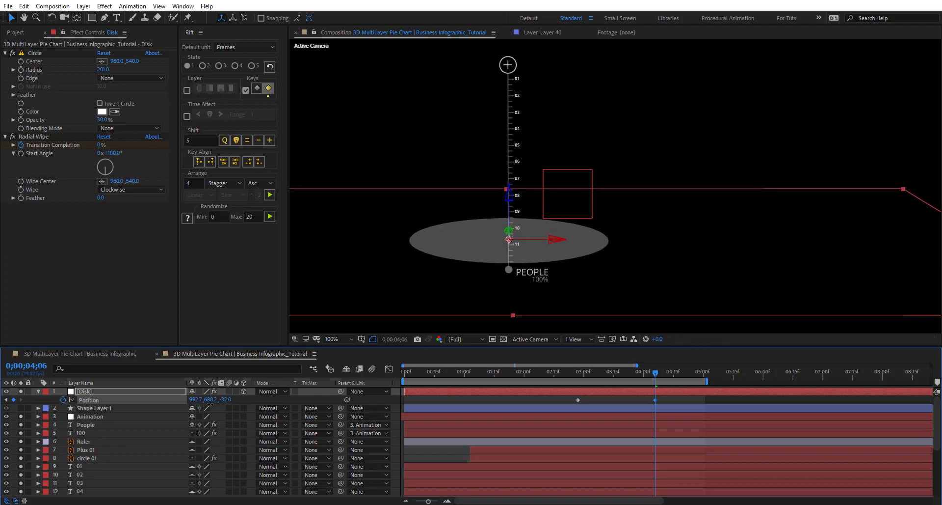
Step: Rename the Disk layer as Disk 01
left_click(128, 395)
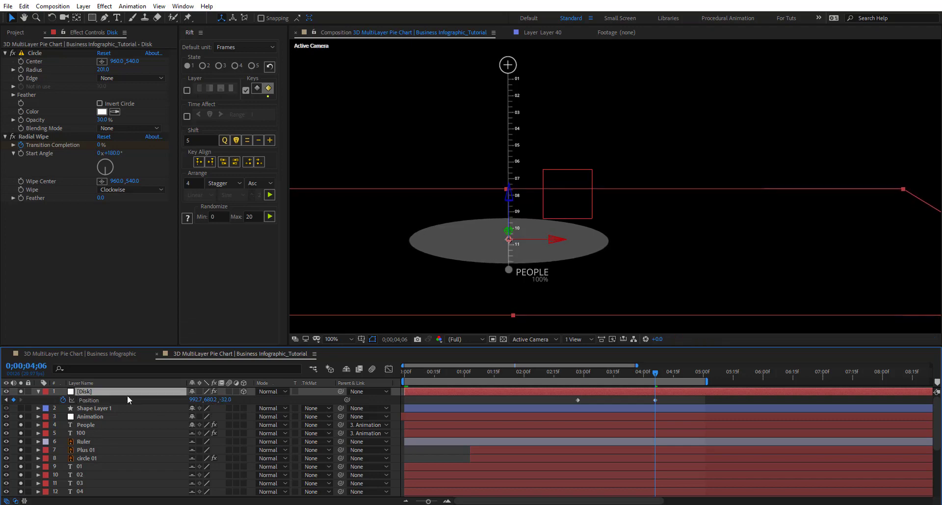
key("Return")
type("Disk 01")
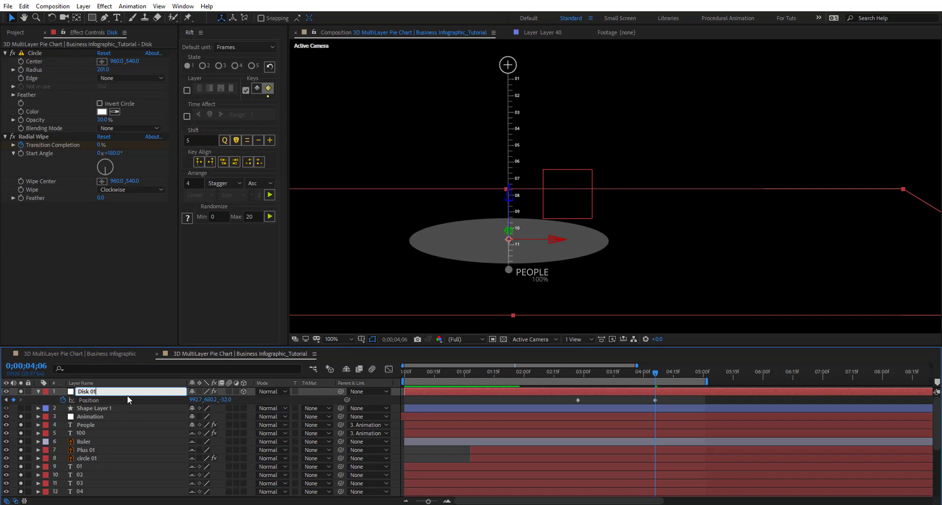
key("Return")
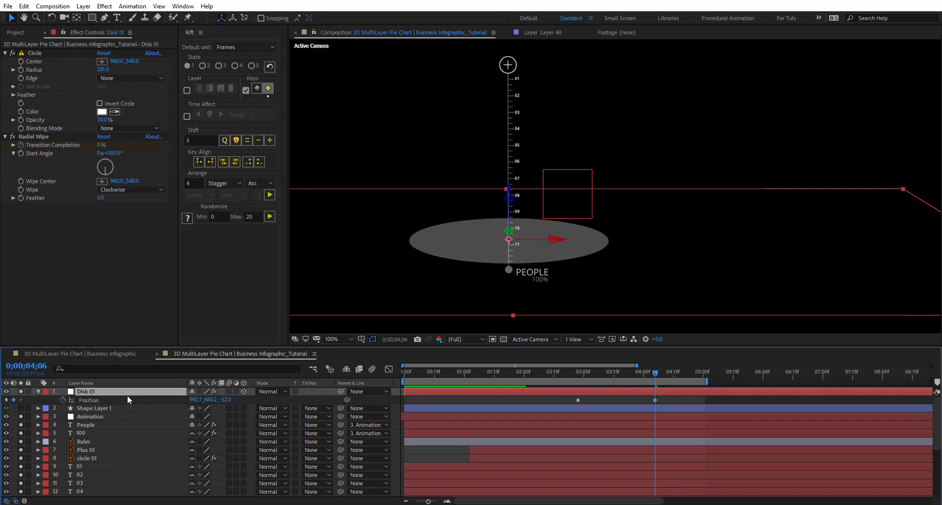
Step: Duplicate Disk 01 and raise the copy by setting its Y position to 634.2 at 0;00;04;06
key("ctrl+d")
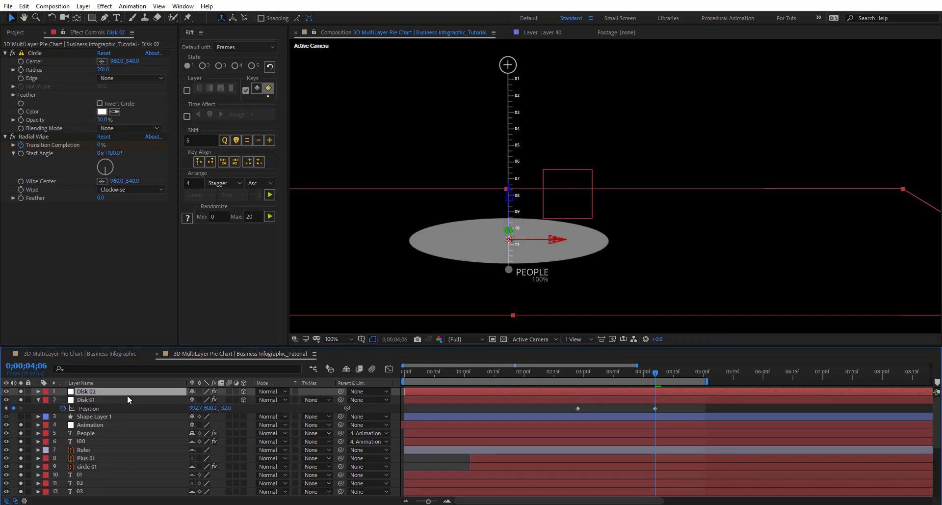
key("p")
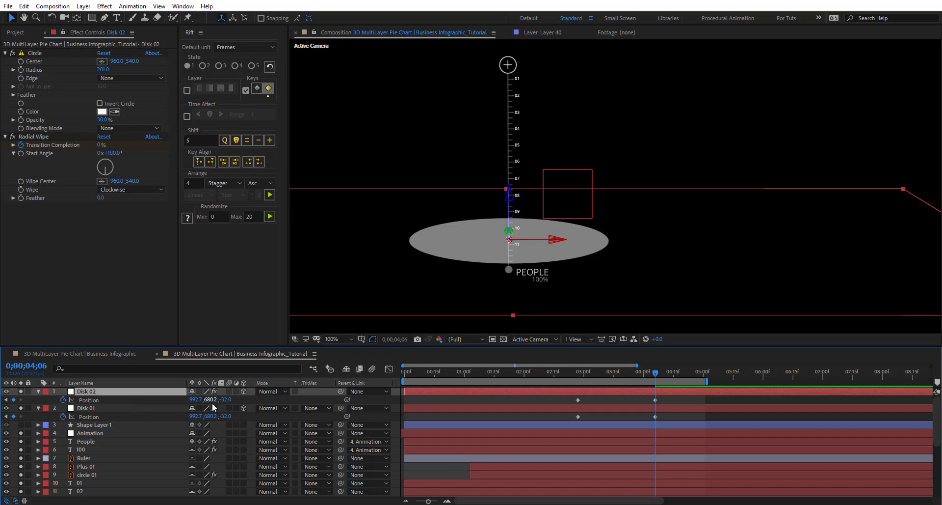
left_click_drag(209, 403, 183, 403)
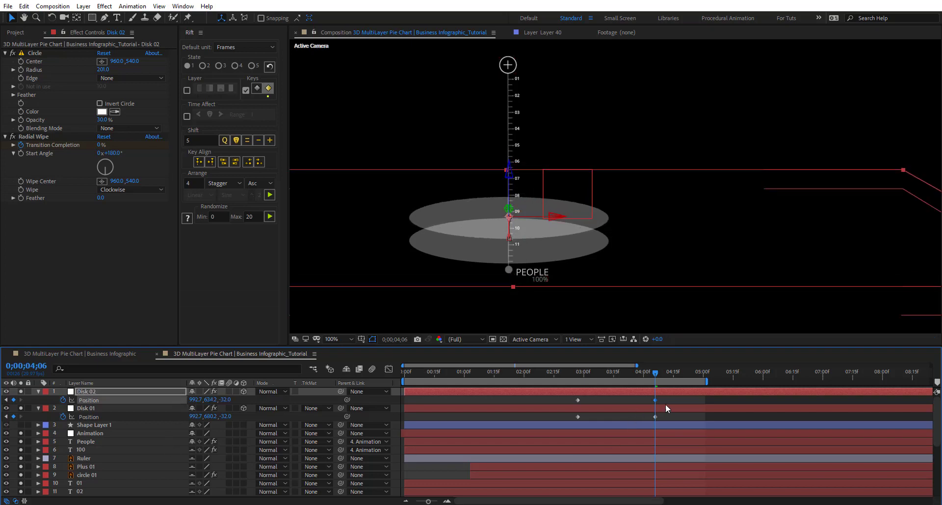
Step: Easy-ease both disks' position keyframes, set about 71% influence on the final keyframes in the speed graph, and preview the motion
left_click_drag(666, 398, 558, 419)
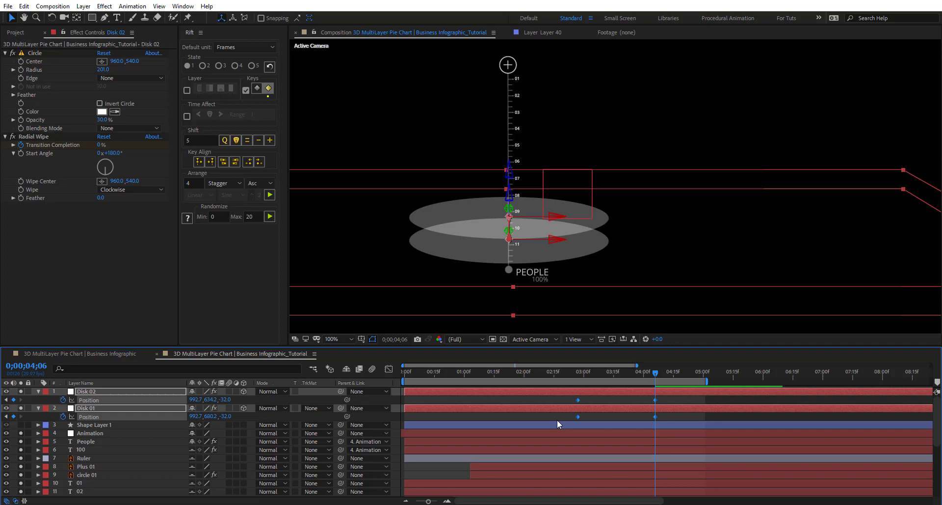
key("F9")
left_click(389, 368)
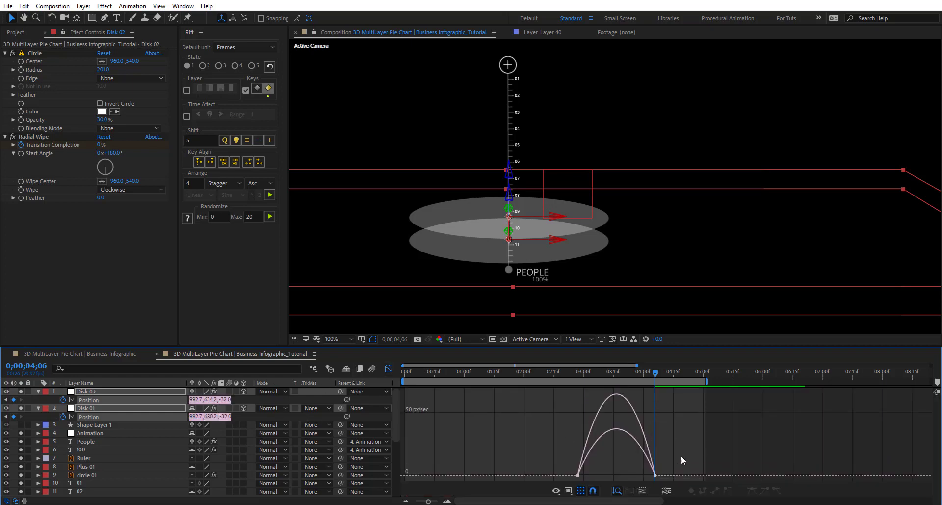
left_click_drag(679, 428, 626, 471)
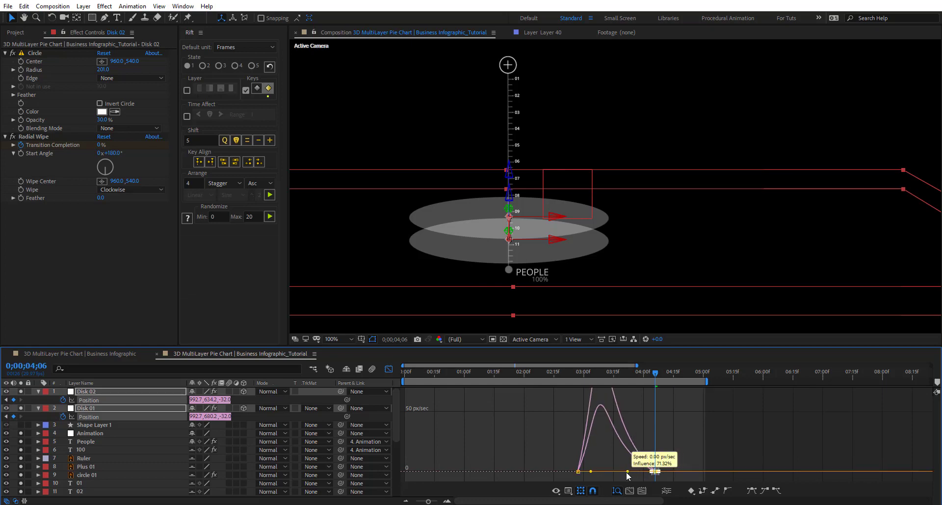
left_click(508, 373)
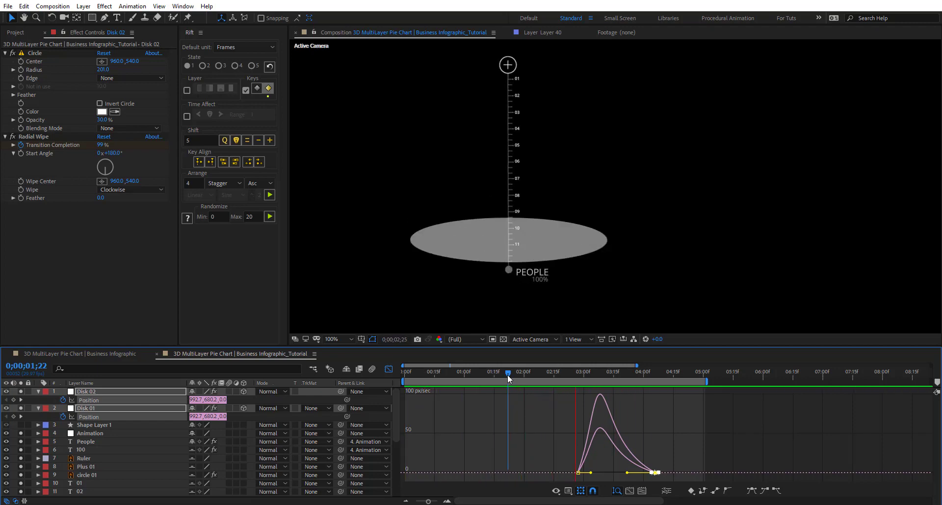
key("space")
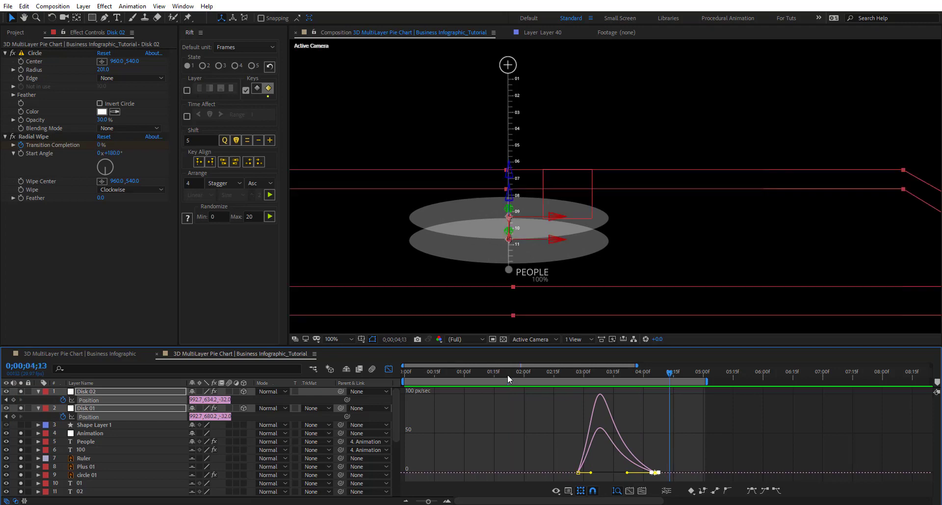
left_click(391, 370)
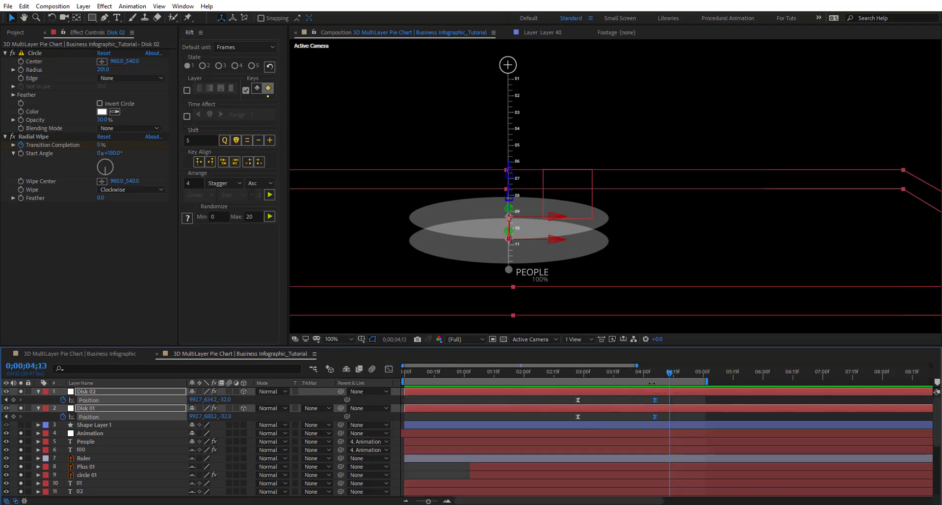
Step: Parent Disk 02 to Disk 01 at 0;00;02;27, where the position animation starts
left_click_drag(634, 370, 582, 371)
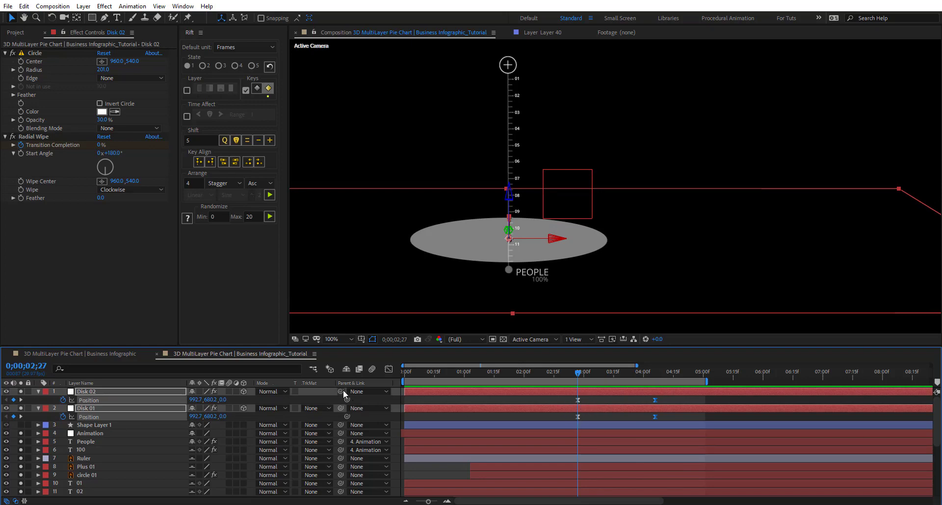
key("F2")
left_click(146, 392)
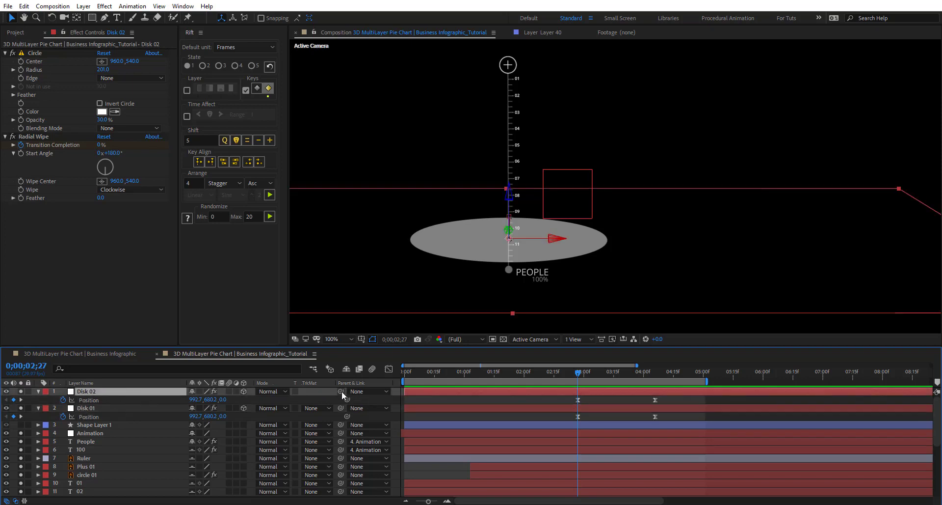
left_click_drag(340, 391, 126, 408)
Step: Duplicate Disk 02, parent the copy to Disk 02, and check the stacked disks at 0;00;04;06
key("ctrl+d")
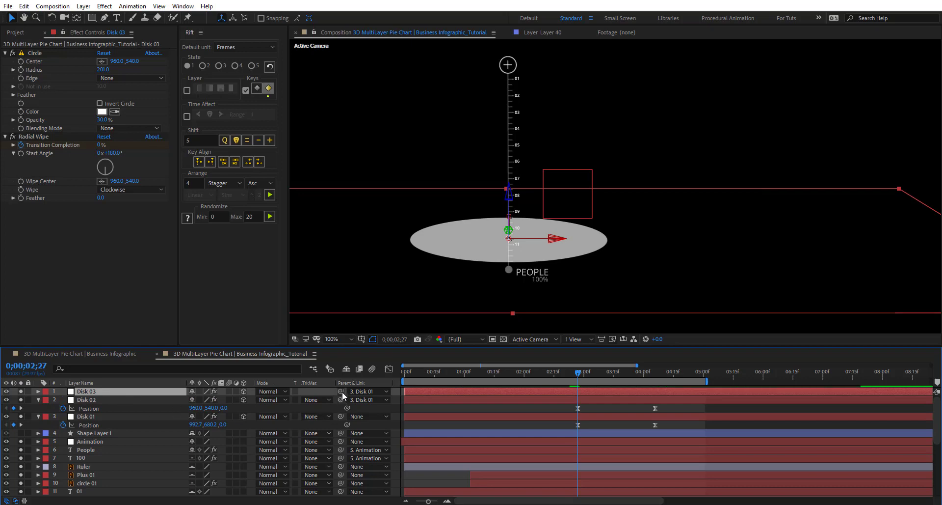
left_click_drag(343, 390, 98, 399)
left_click_drag(589, 372, 655, 382)
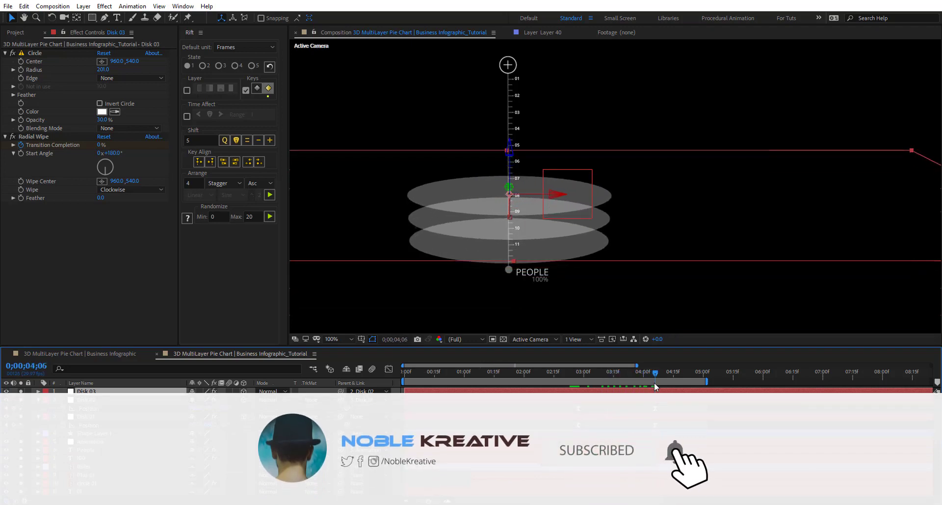
Step: Duplicate the topmost disk three more times, up to Disk 06, parenting each copy to the disk directly beneath it
key("ctrl+d")
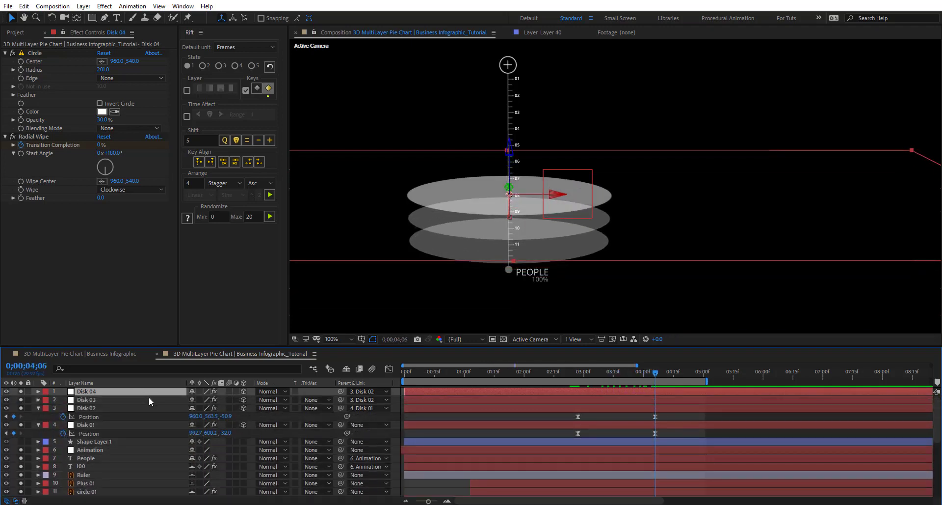
left_click_drag(341, 390, 86, 403)
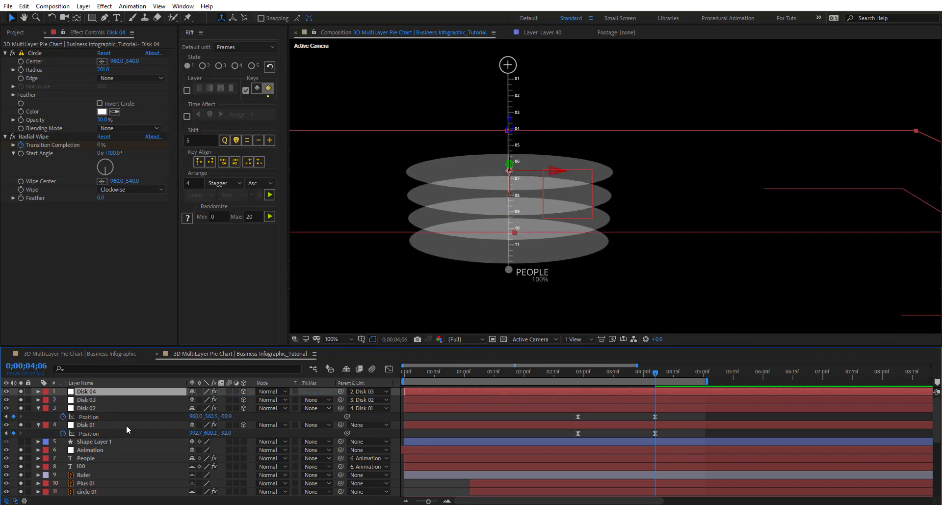
key("ctrl+d")
left_click_drag(341, 391, 81, 396)
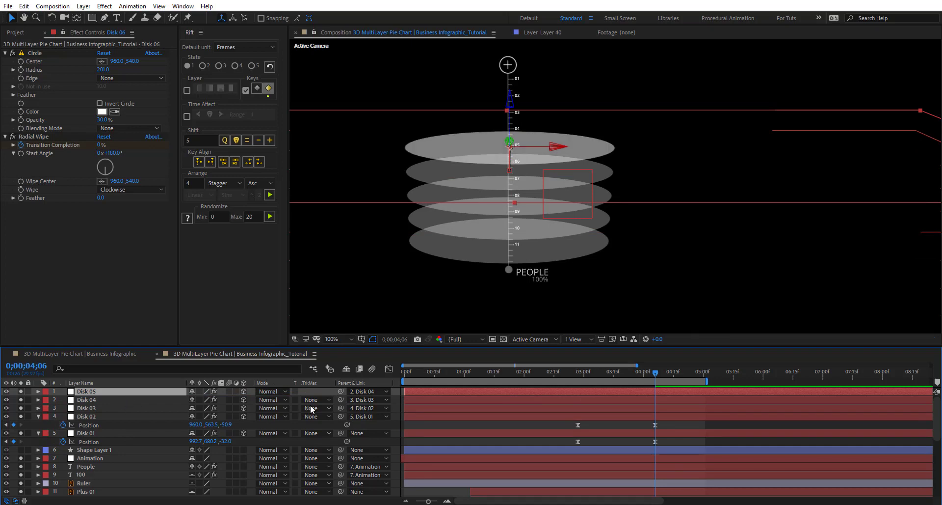
key("ctrl+d")
left_click_drag(341, 392, 86, 399)
key("F2")
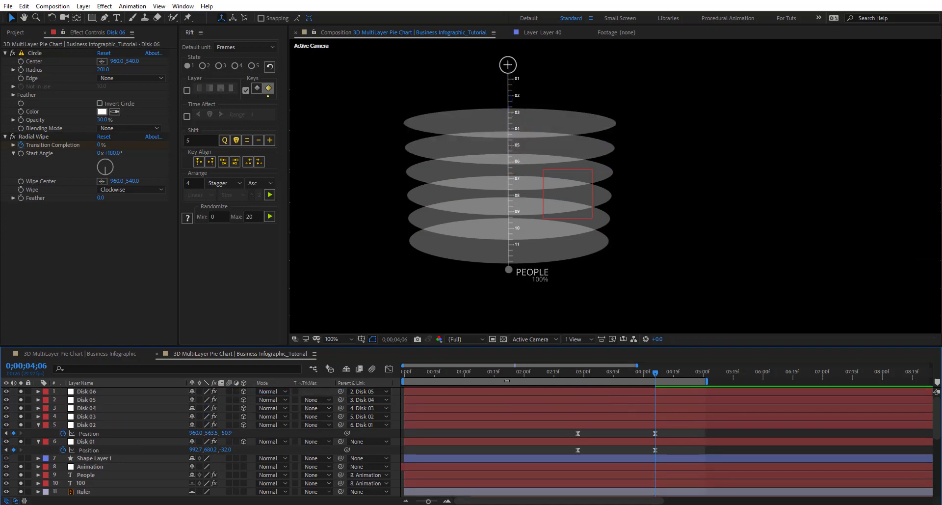
Step: Extend the work area end to about 8 seconds, preview the disk animation from the start, and park the playhead at 0;00;06;12
left_click_drag(487, 373, 400, 429)
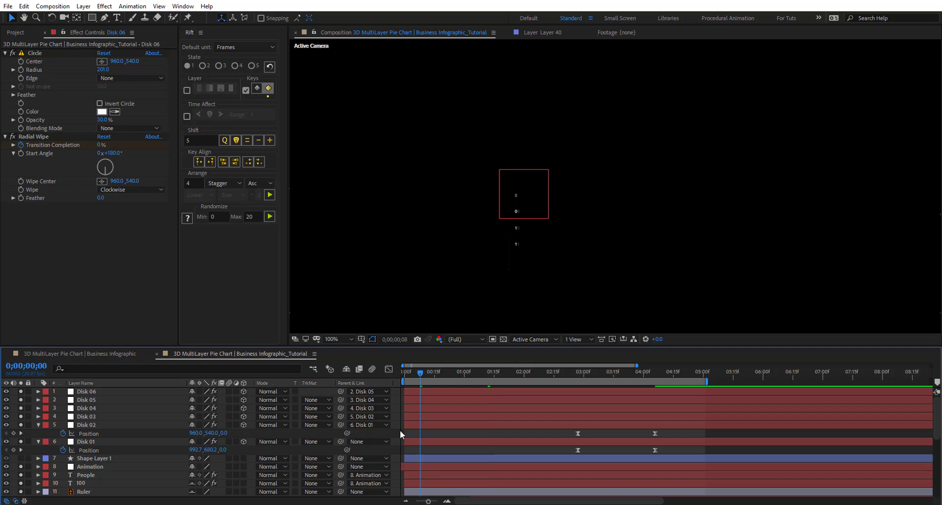
left_click(414, 501)
left_click_drag(539, 380, 621, 379)
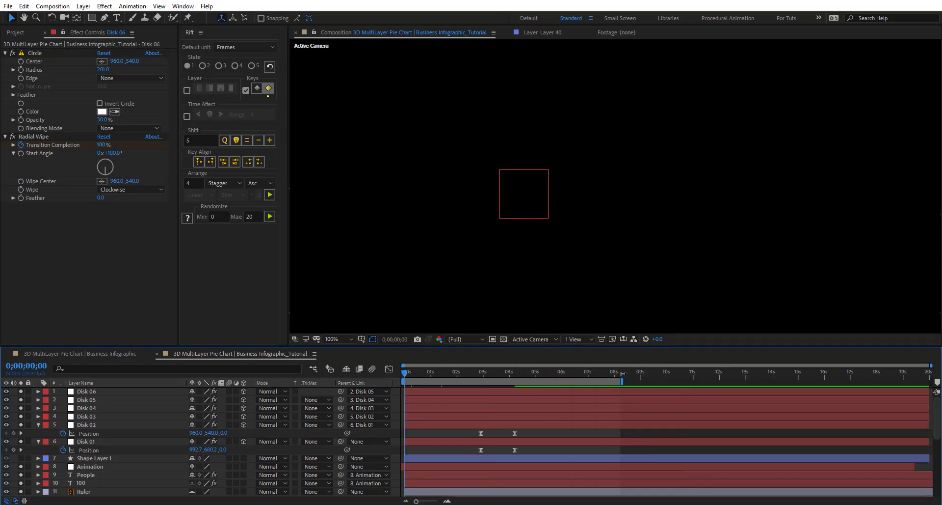
key("space")
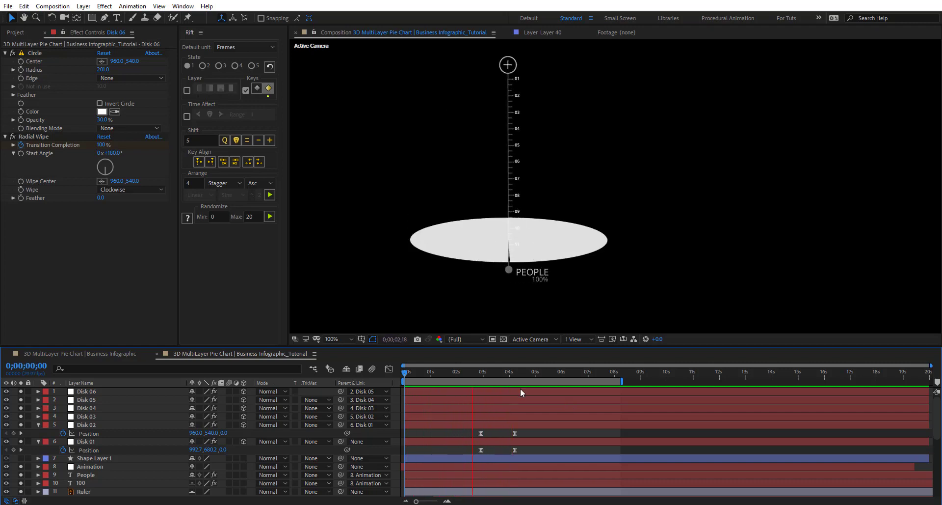
left_click(573, 372)
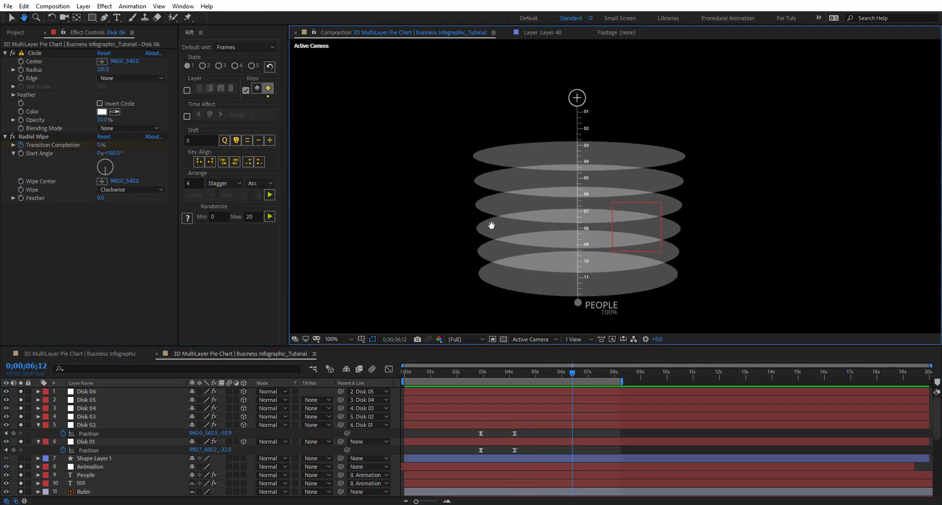
Step: Collapse the expanded disk layers and solo the line 01, Dot Signal 01, BG 01 and Dot 01 layers
left_click(38, 425)
left_click(38, 433)
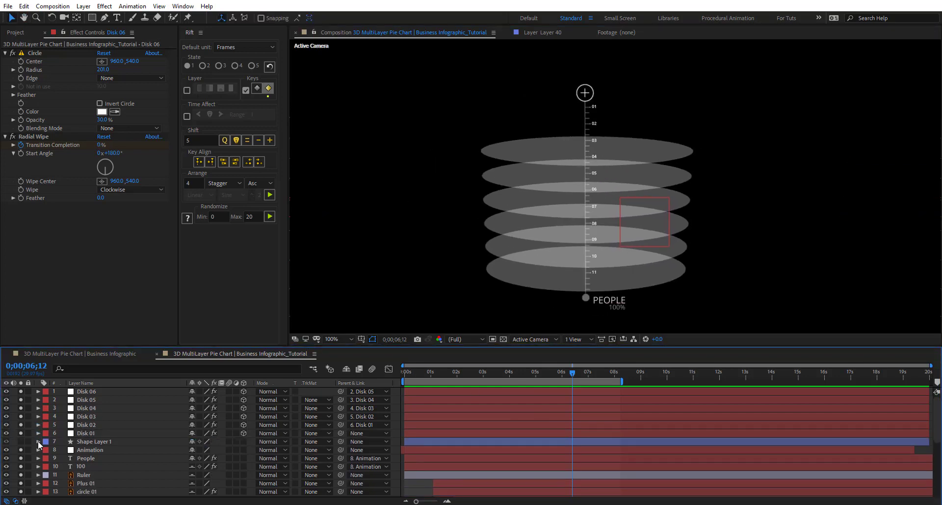
scroll(101, 425, "down", 5)
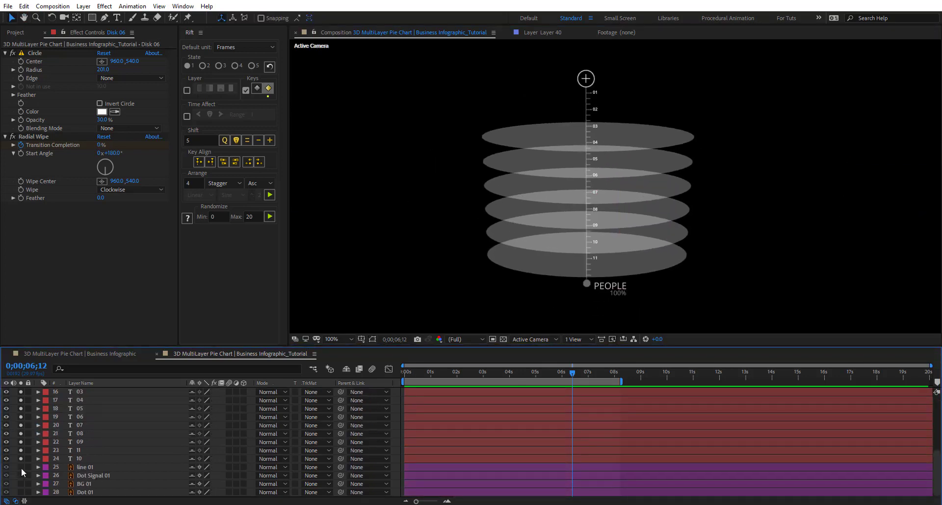
left_click_drag(22, 468, 22, 491)
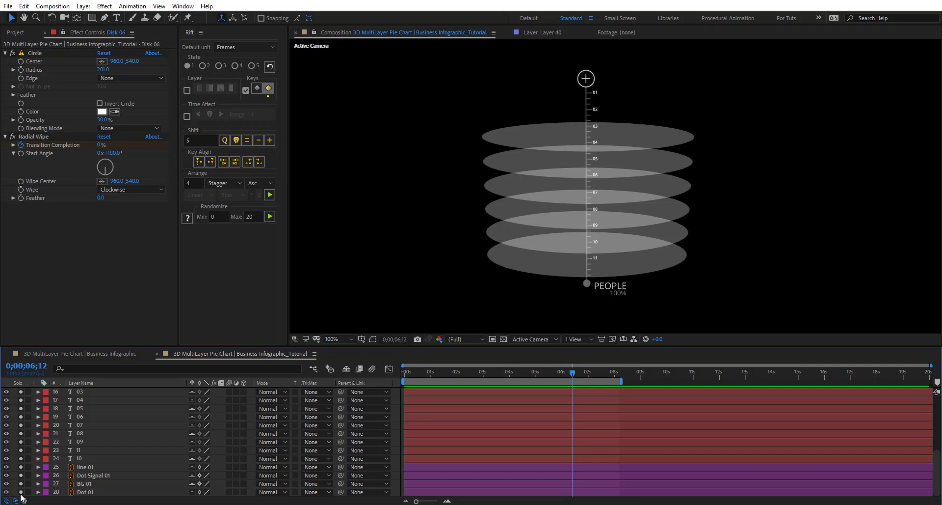
Step: Turn the line 01, Dot Signal 01, BG 01 and Dot 01 layers into 3D layers
left_click(93, 466)
left_click(171, 492, "shift")
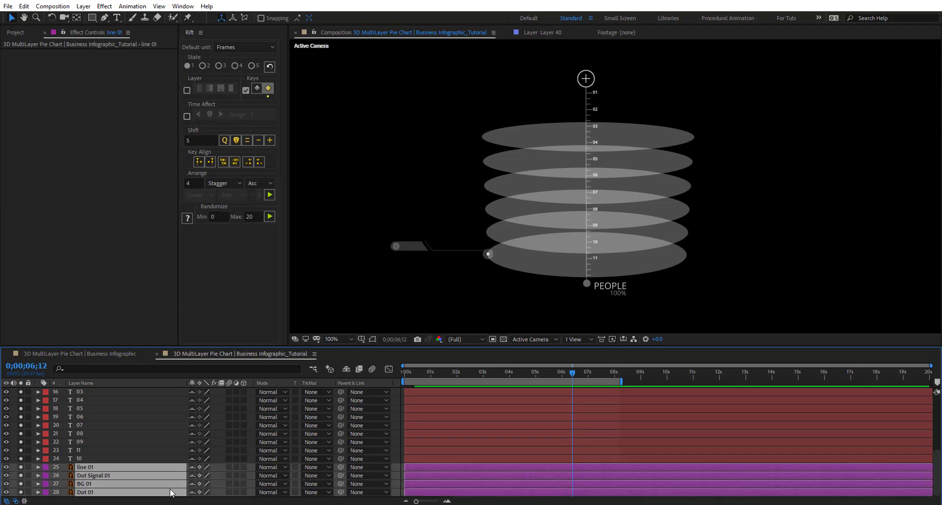
left_click(243, 465)
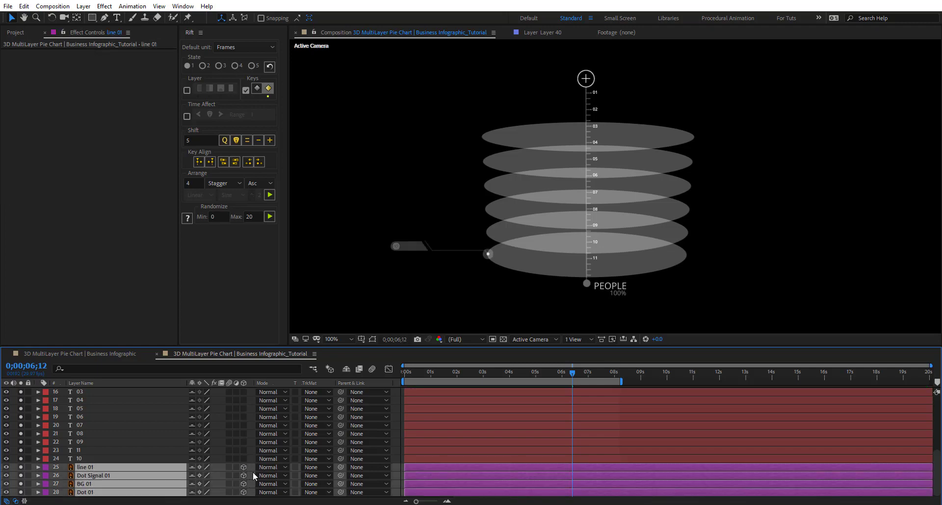
scroll(386, 244, "up", 3)
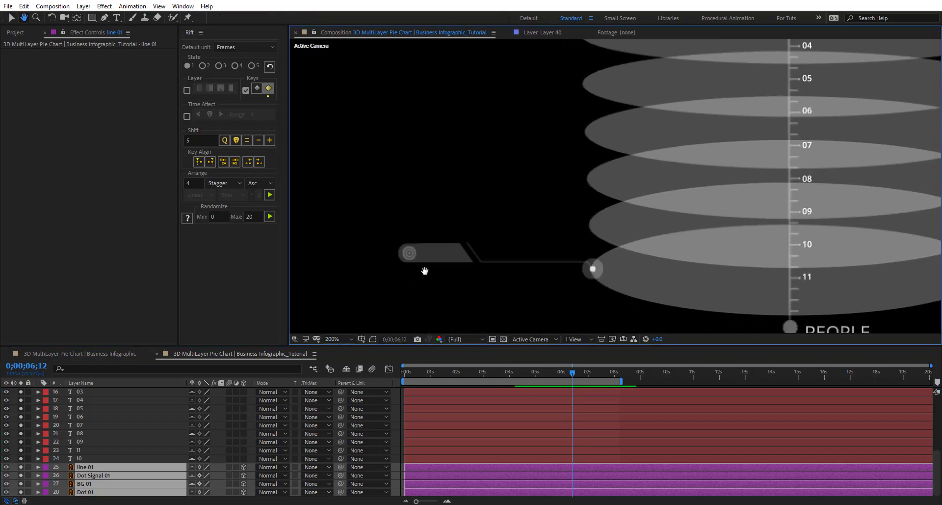
Step: Add the text "Students" over the callout bar and set its font size to 8 px
left_click(117, 18)
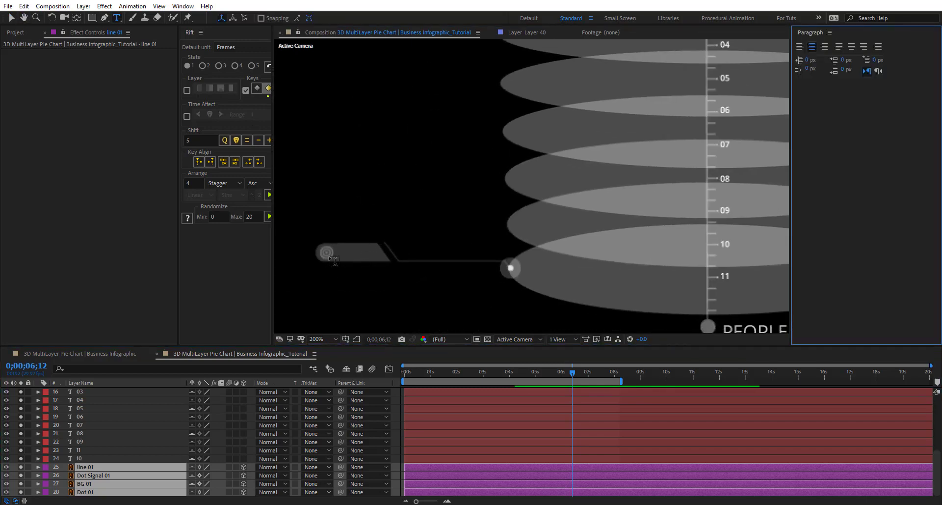
left_click(342, 255)
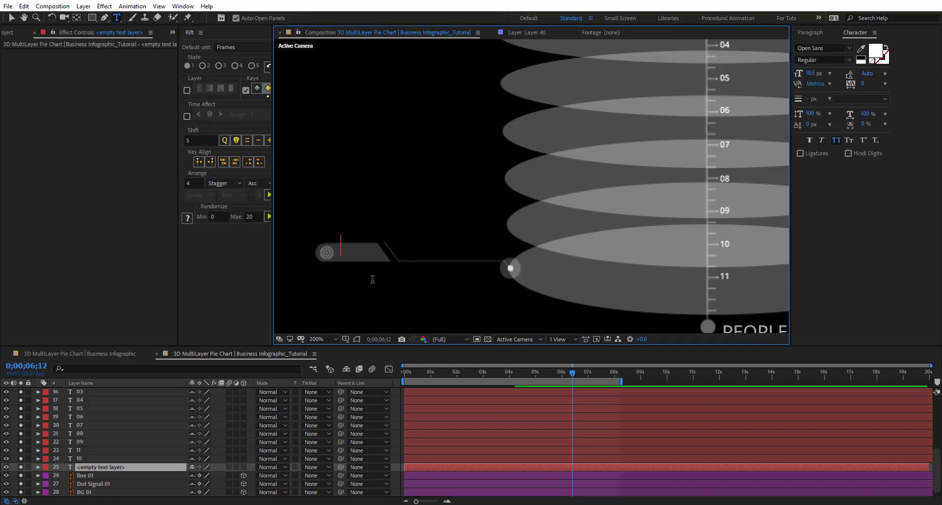
type("Students")
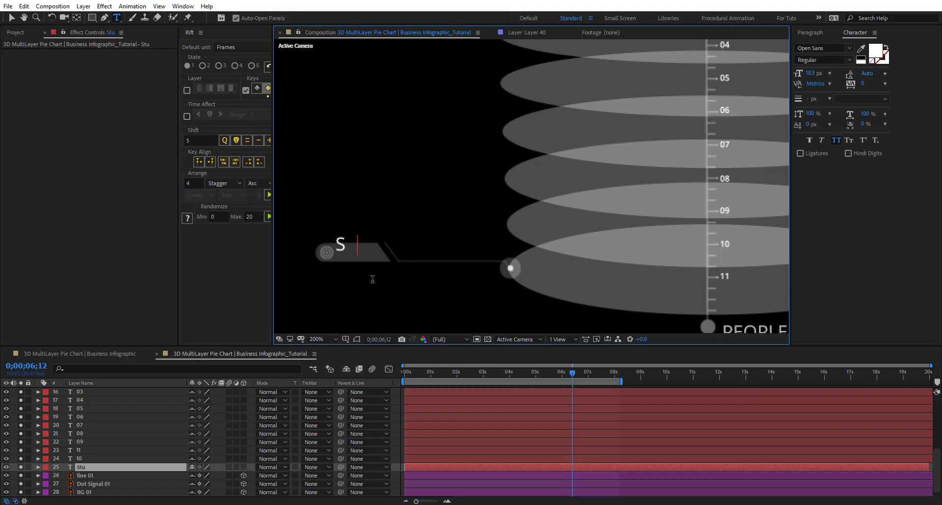
left_click(12, 17)
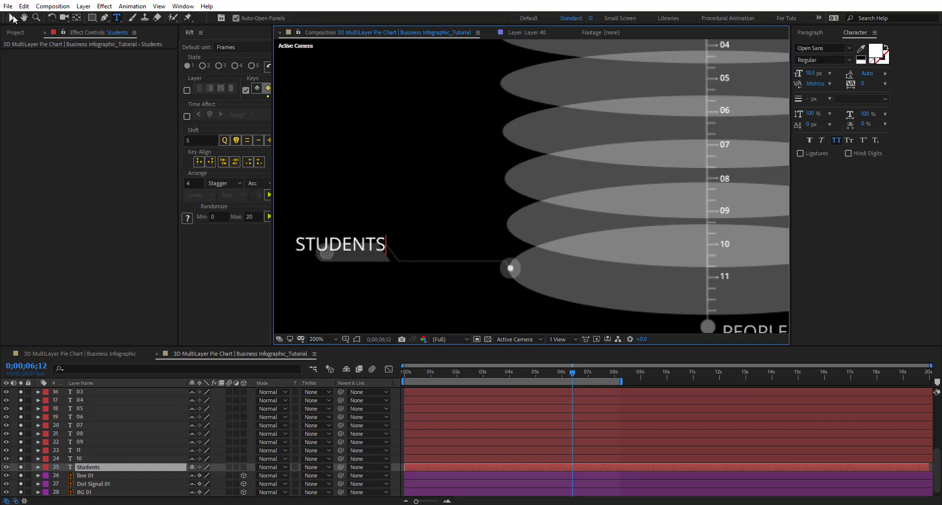
left_click(809, 73)
type("8")
key("Return")
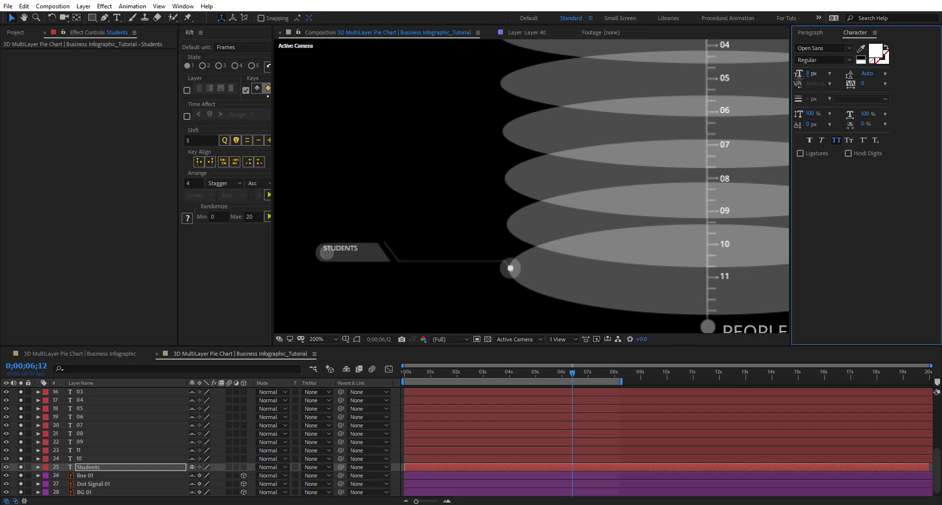
Step: Move the Students text inside the callout bar beside its round signal icon and make it a 3D layer
left_click(351, 249)
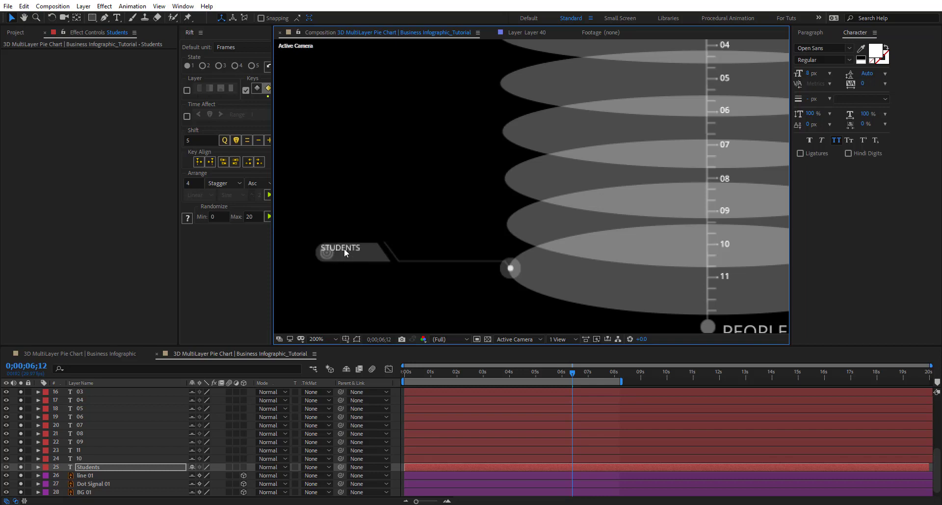
left_click_drag(344, 248, 360, 251)
left_click(242, 467)
Step: Close the Character and Paragraph panels to widen the composition view
key("comma")
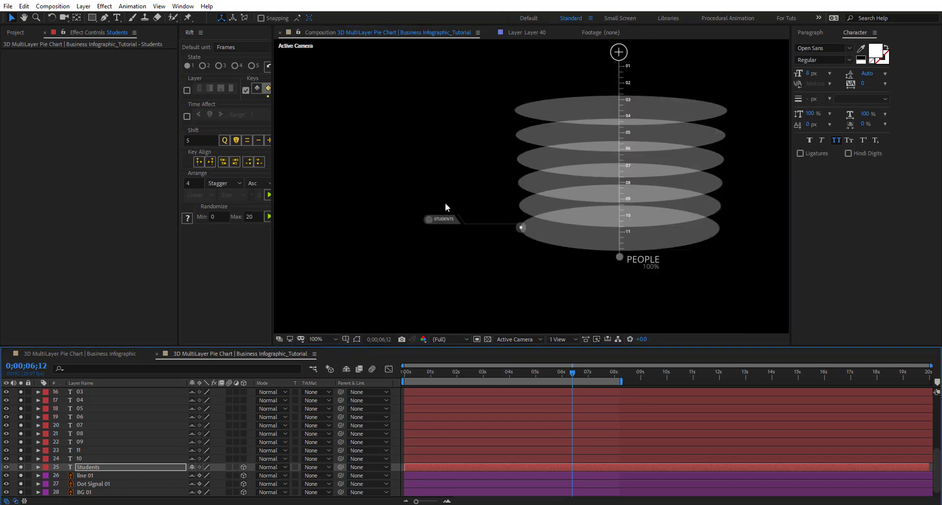
left_click_drag(520, 204, 510, 230)
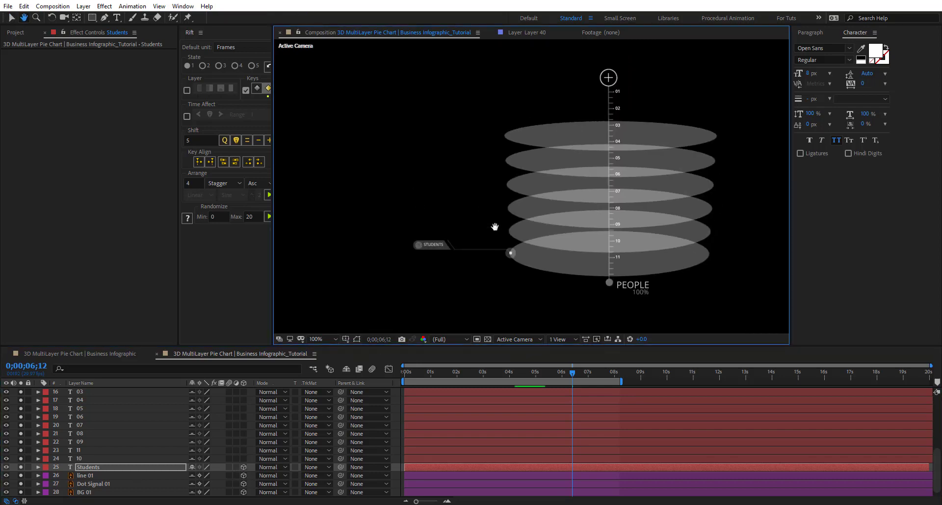
scroll(131, 458, "down", 1)
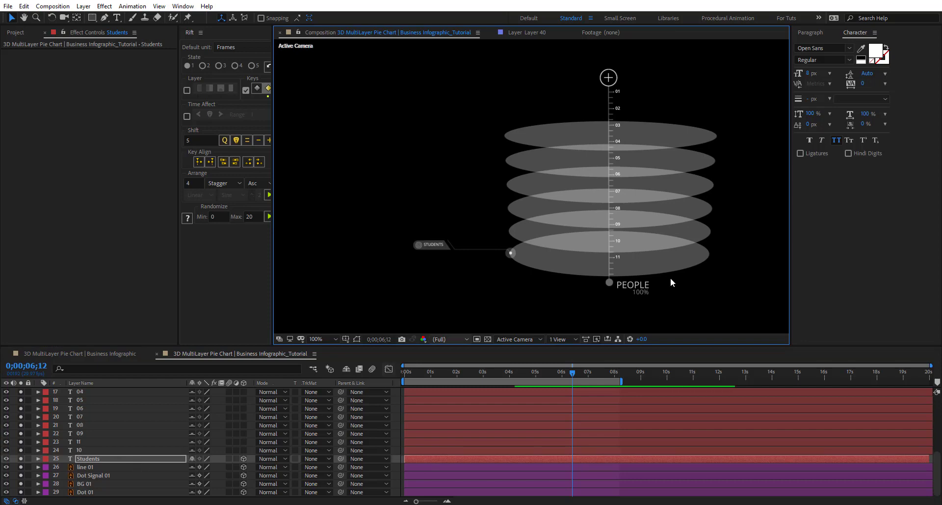
left_click(874, 33)
left_click(861, 37)
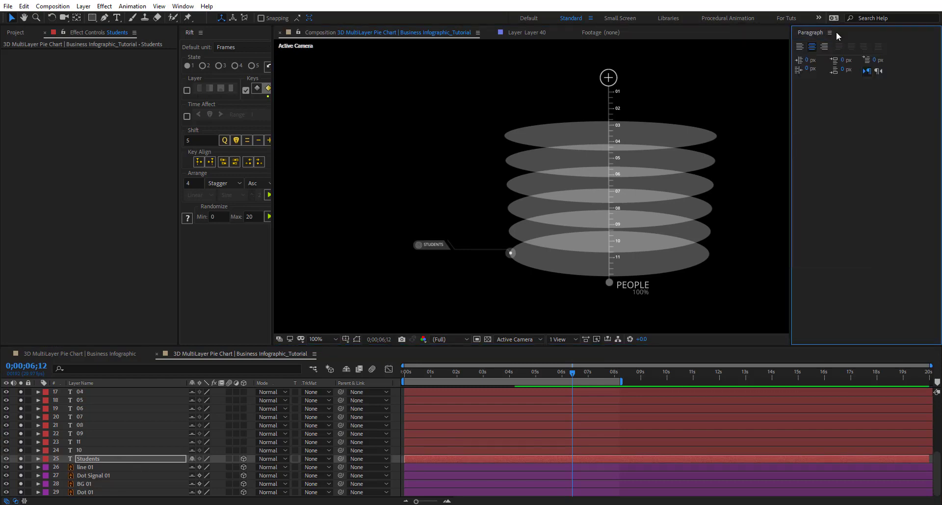
left_click(826, 31)
left_click(815, 36)
Step: Parent the Dot 01 layer to Disk 01
scroll(583, 210, "up", 2)
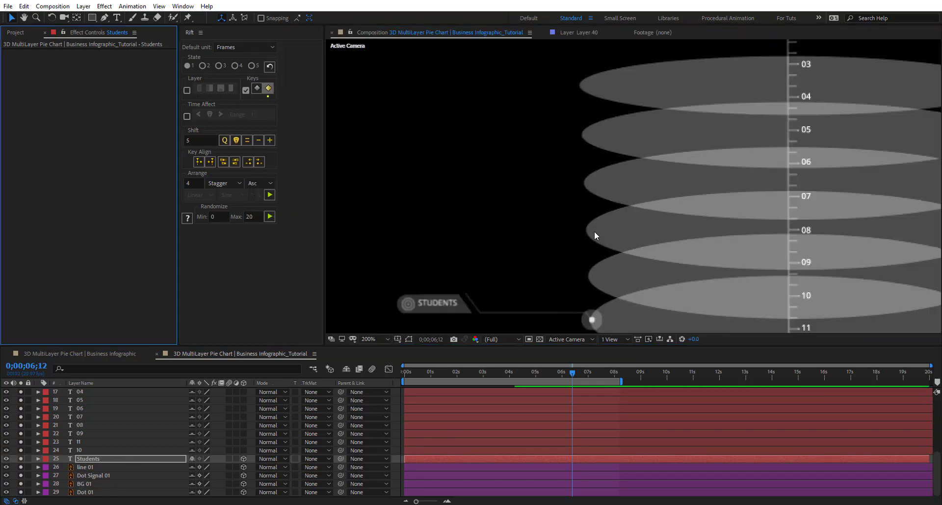
left_click(88, 492)
left_click(369, 492)
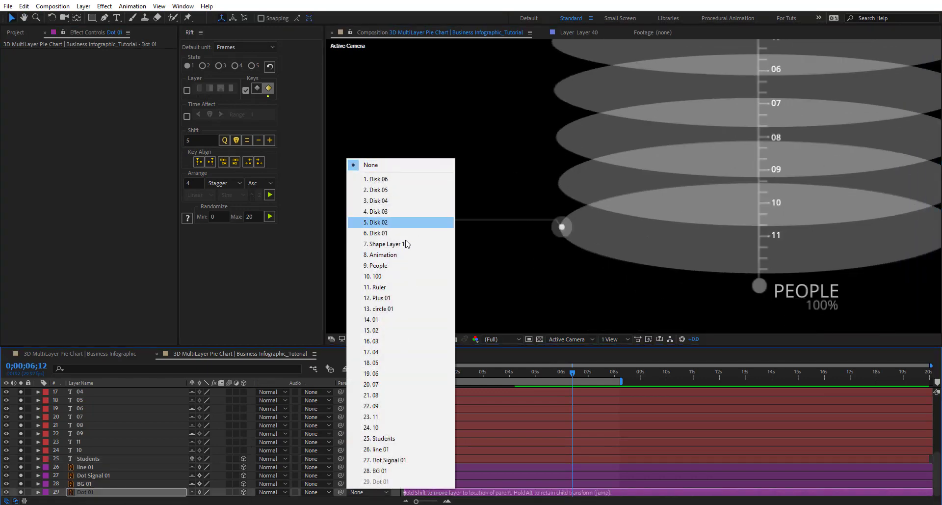
left_click(393, 232)
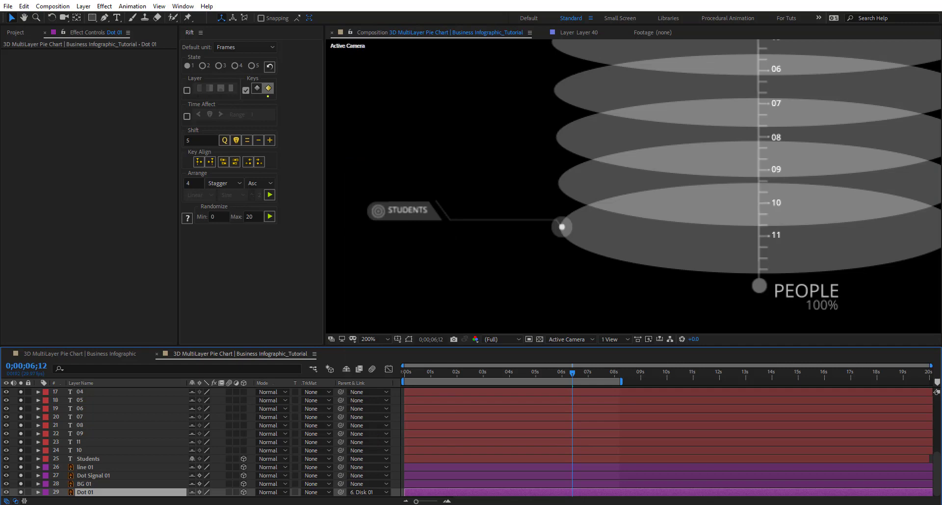
Step: Trim the start of the Dot 01 layer to 0;00;03;19
left_click_drag(523, 373, 499, 377)
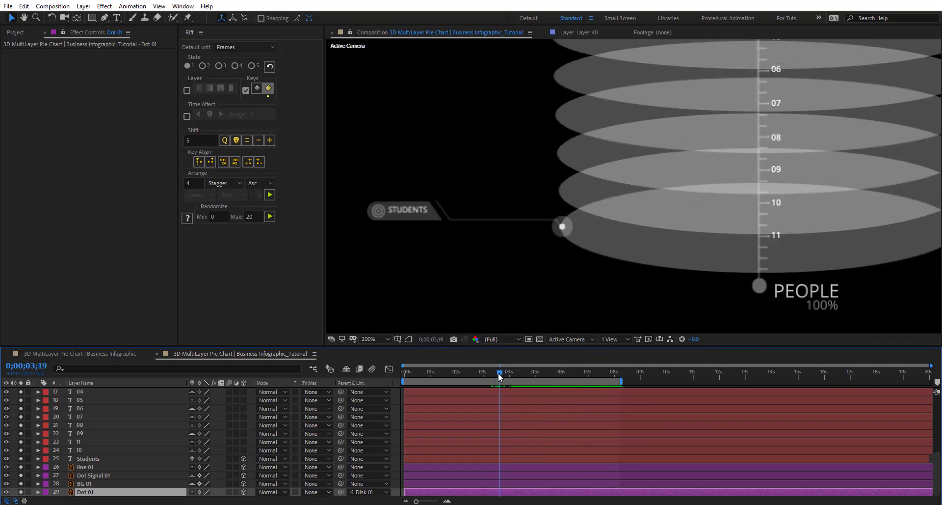
left_click_drag(624, 177, 616, 202)
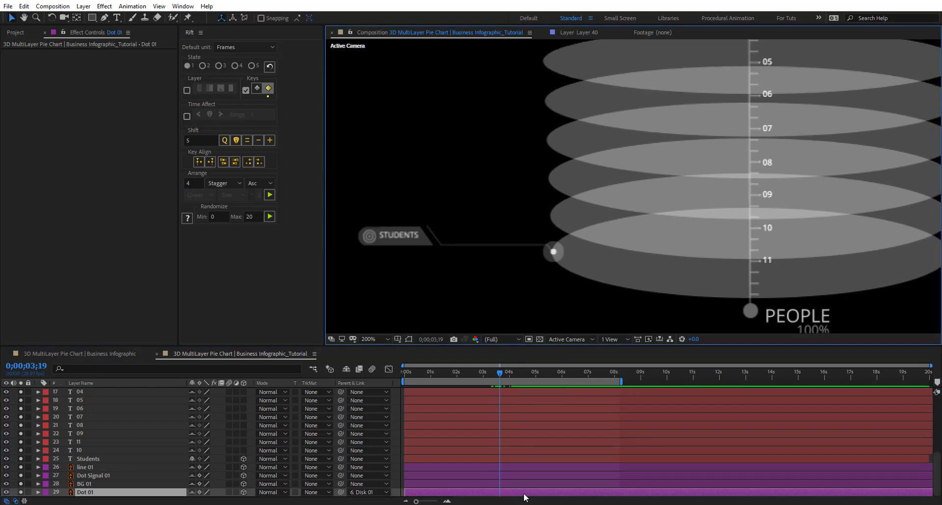
key("alt+bracketleft")
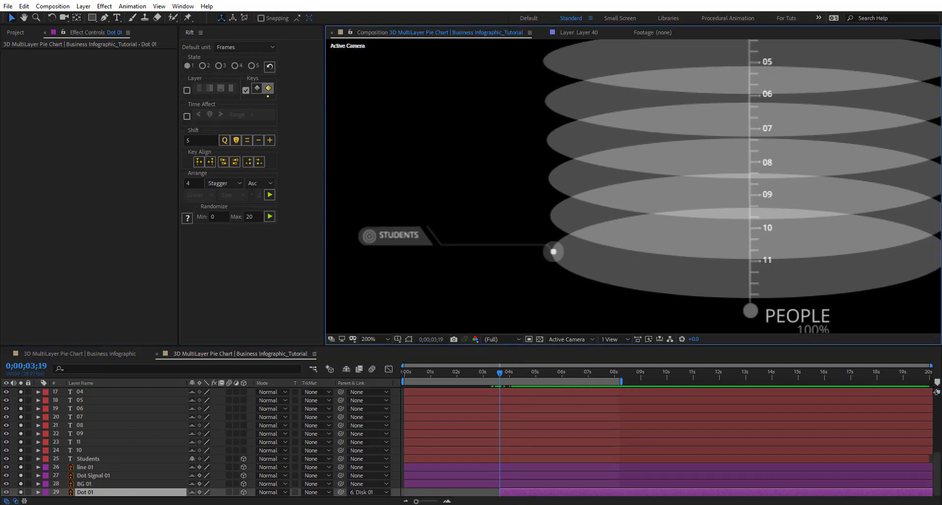
Step: Enable Scale keyframing on Dot 01 and set its scale to 0% at 0;00;03;19
key("s")
left_click(63, 491)
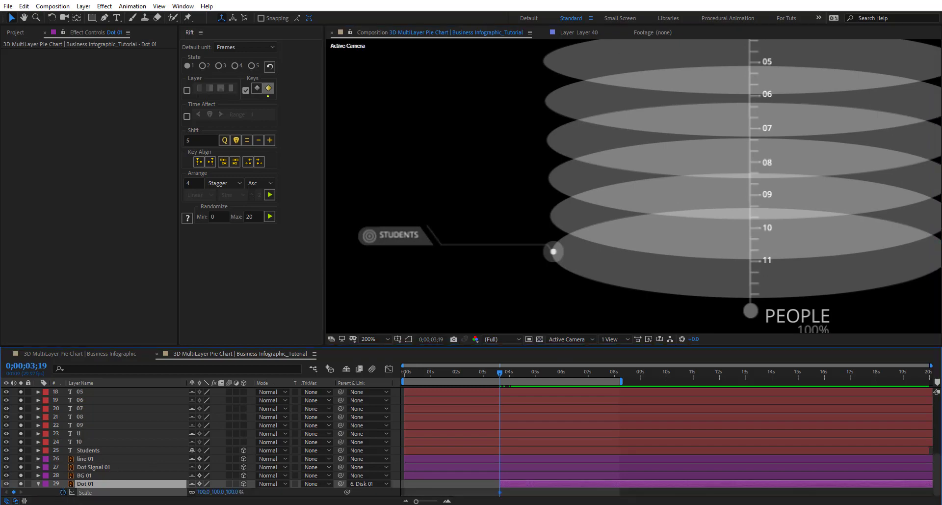
left_click(204, 492)
key("Return")
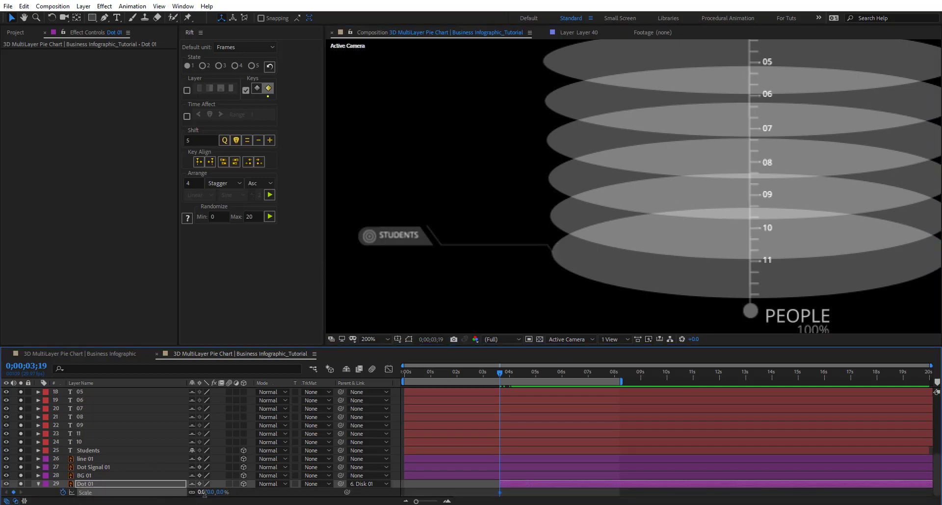
Step: Keyframe Dot 01's scale to 100% at 0;00;04;09 and scrub through the growth animation
key("shift+Page_Down")
key("shift+Page_Down")
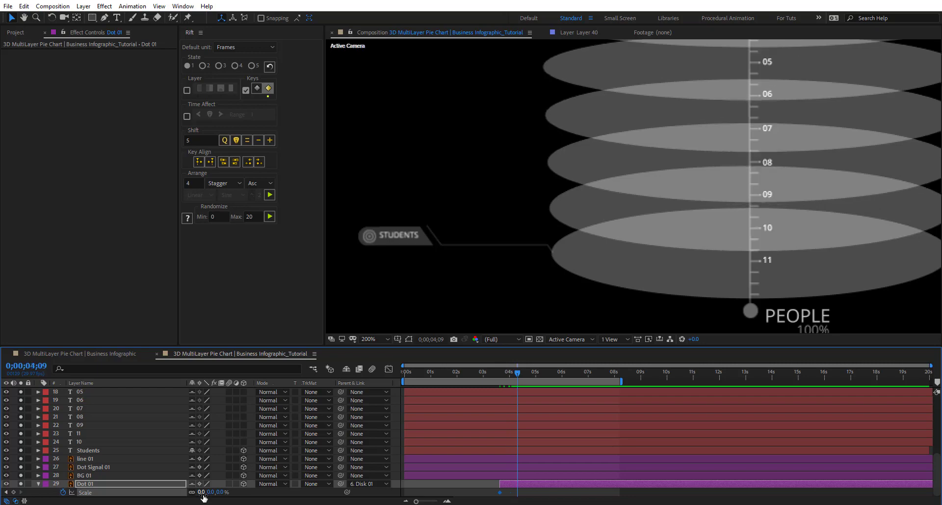
left_click(201, 492)
type("10")
key("Return")
mouse_move(516, 373)
left_mouse_down()
mouse_move(506, 373)
mouse_move(518, 373)
left_mouse_up()
left_click(223, 491)
type("100")
key("Return")
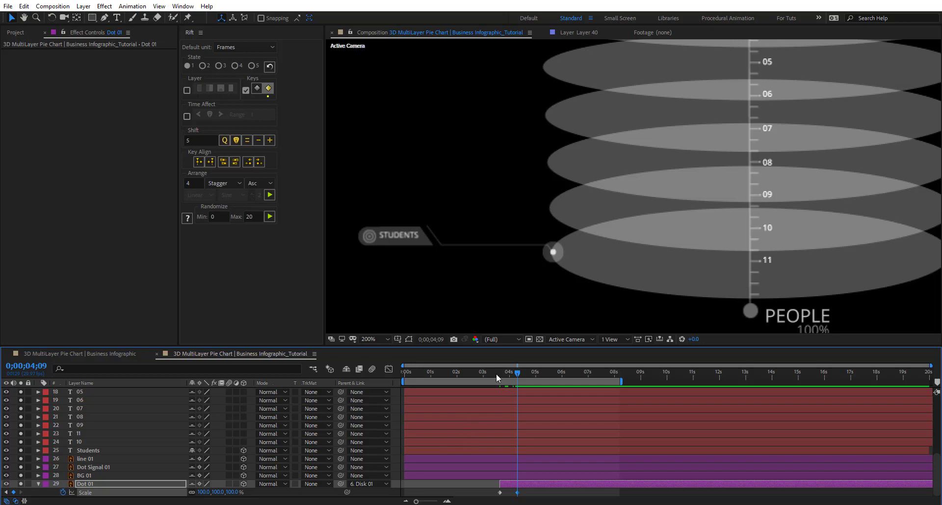
left_click_drag(501, 373, 518, 376)
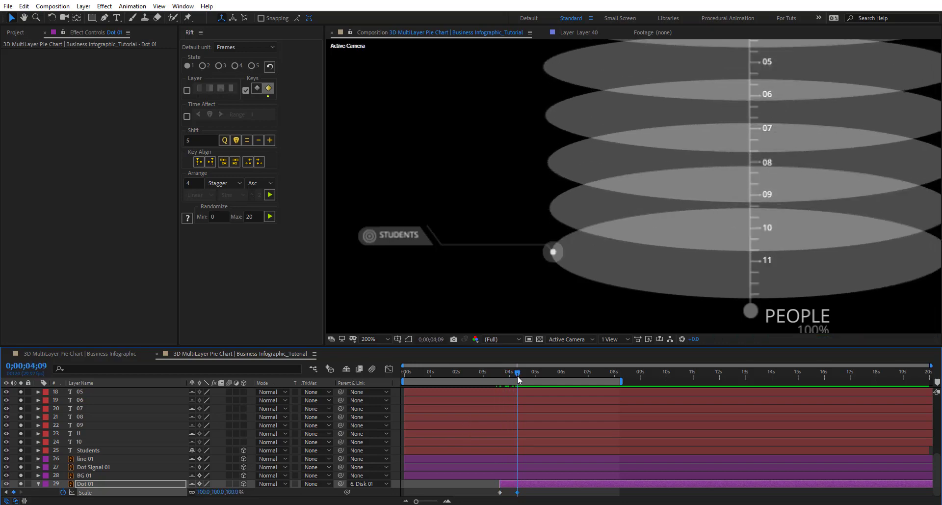
Step: Trim the start of the line 01 layer to 0;00;03;19
left_click(89, 459)
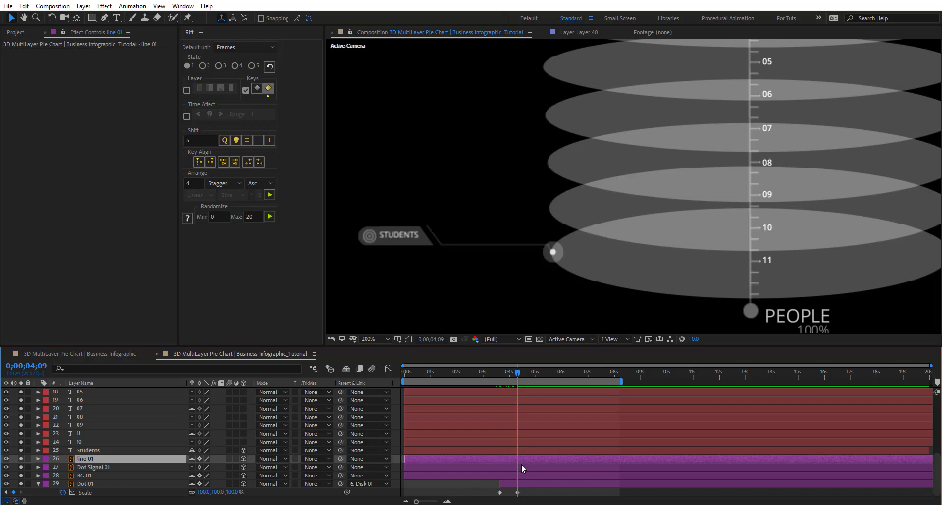
left_click_drag(514, 375, 502, 376)
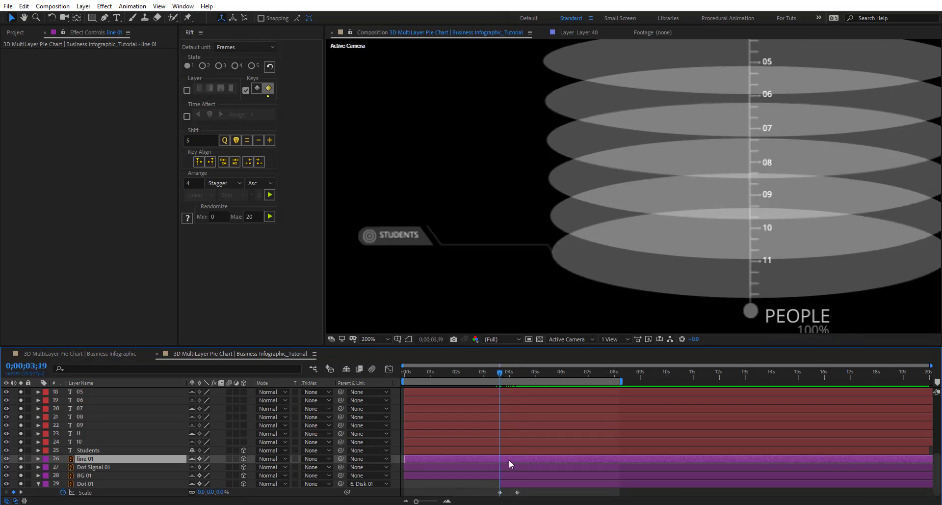
key("alt+bracketleft")
Step: Draw an open four-point mask path on line 01, following the connector from the disk's edge to the callout bar
scroll(466, 240, "up", 1)
left_click_drag(598, 237, 809, 181)
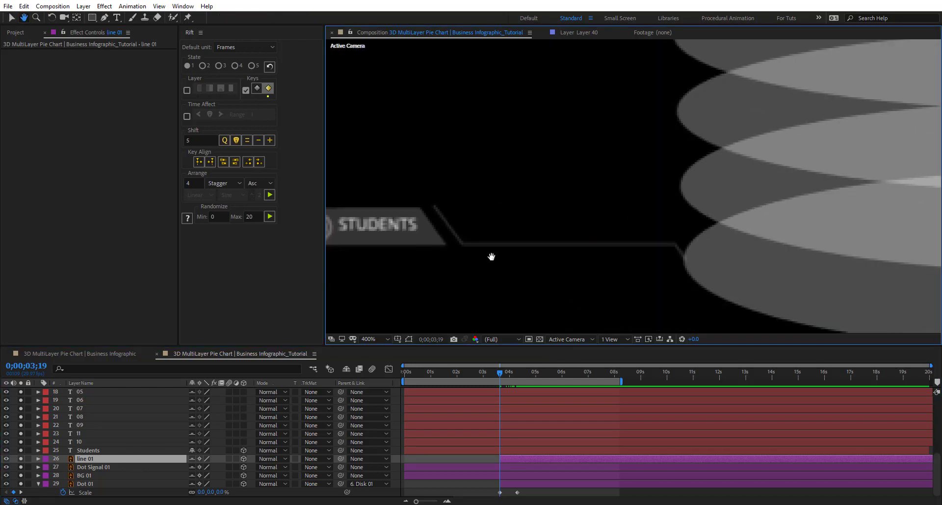
left_click_drag(490, 257, 477, 226)
left_click(104, 17)
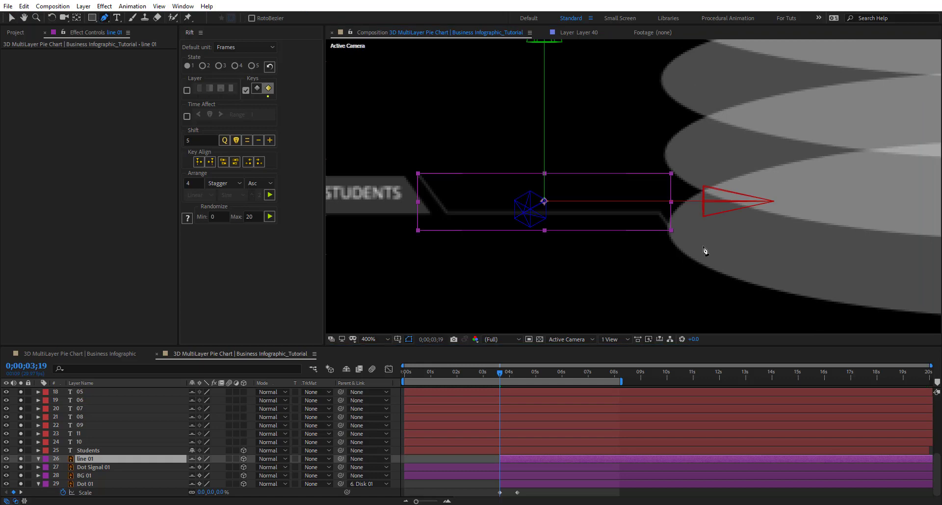
left_click(674, 231)
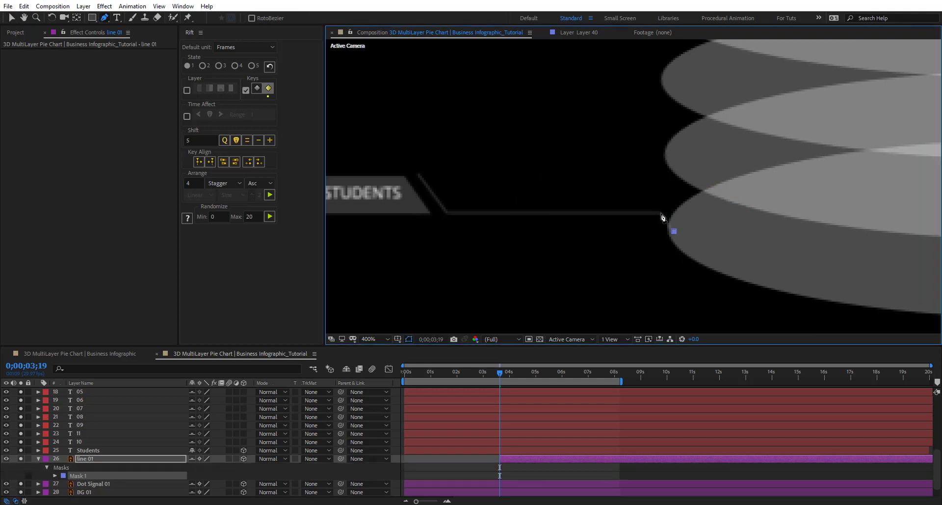
left_click(658, 213)
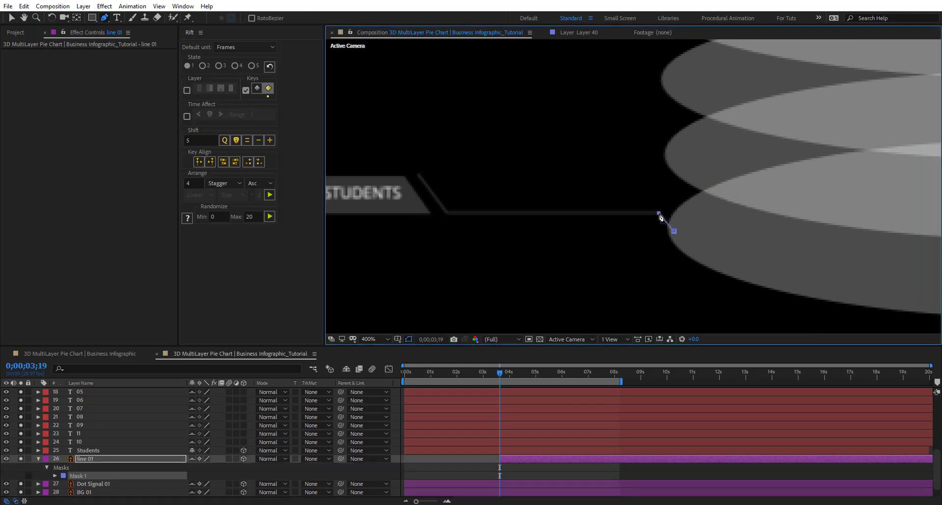
left_click(448, 212)
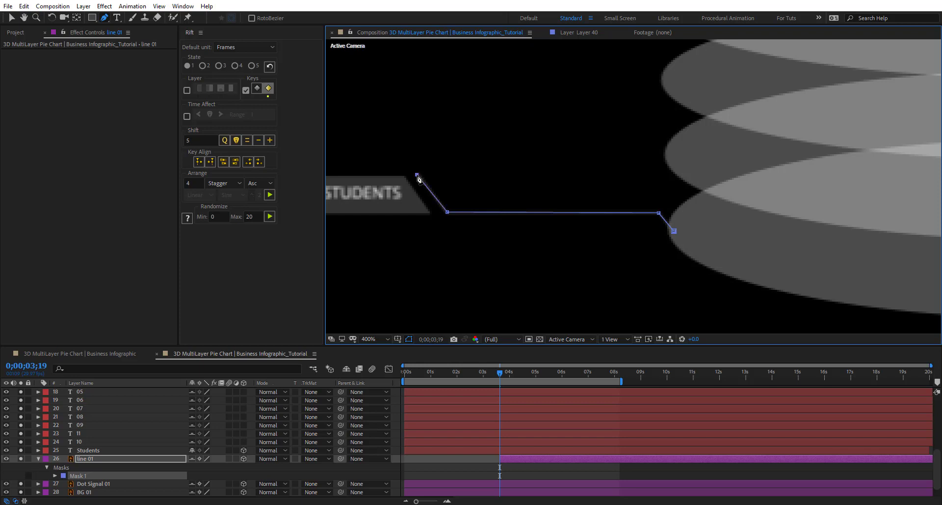
left_click(8, 19)
Step: Apply the Stroke effect to line 01 and set its brush size to 4
left_click(82, 458)
key("ctrl+space")
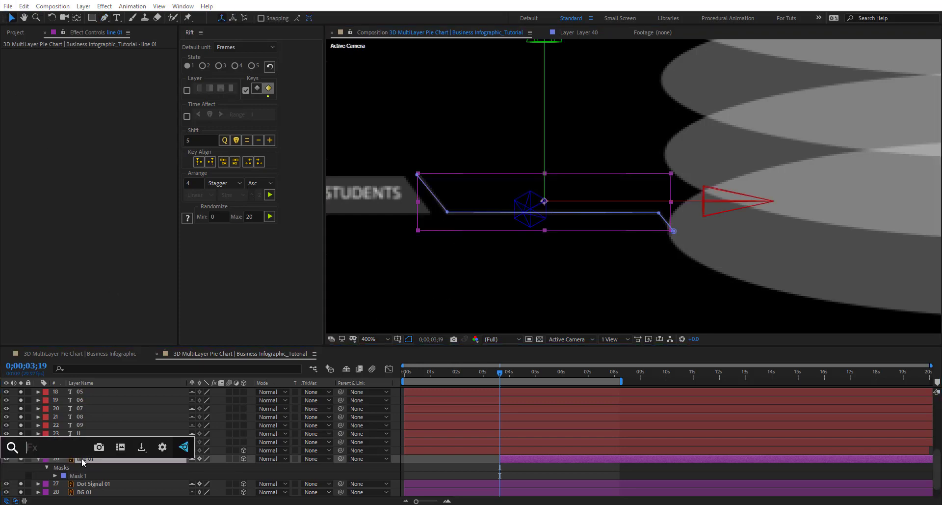
type("stroke")
key("Return")
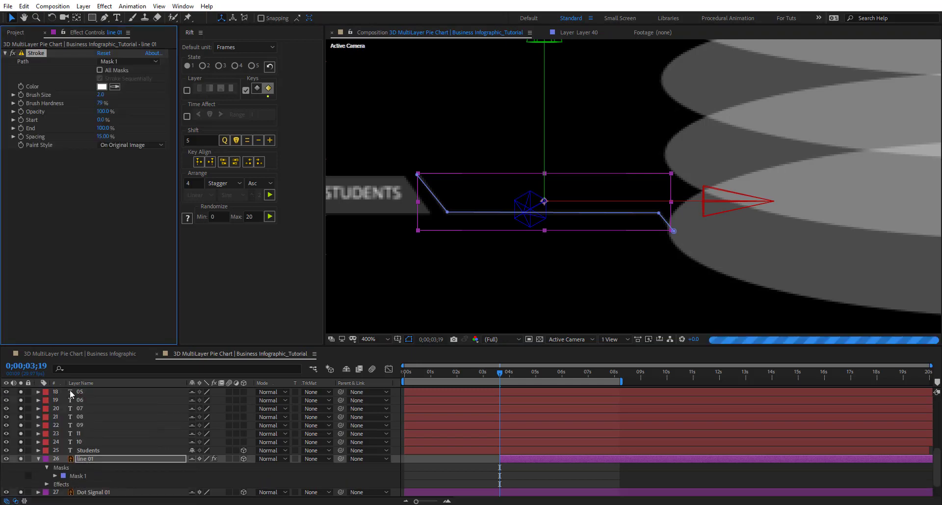
left_click(100, 94)
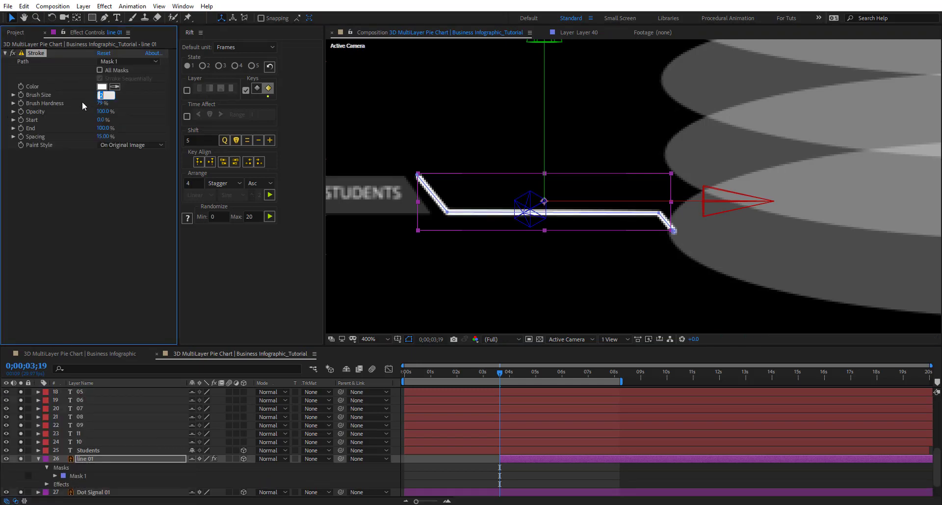
key("Return")
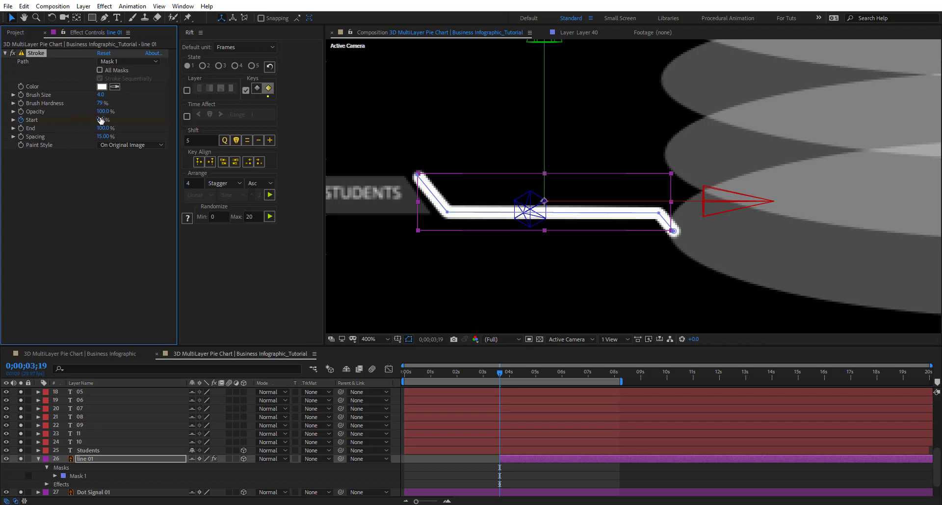
Step: Keyframe the Stroke's Start at 100% at 0;00;04;09 on line 01 and set its paint style to Reveal Original Image
key("space")
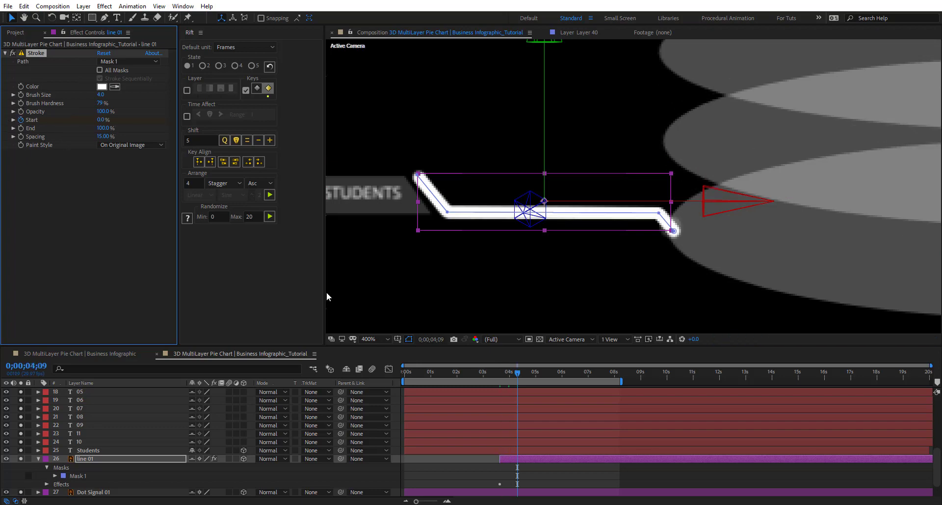
left_click_drag(101, 120, 234, 125)
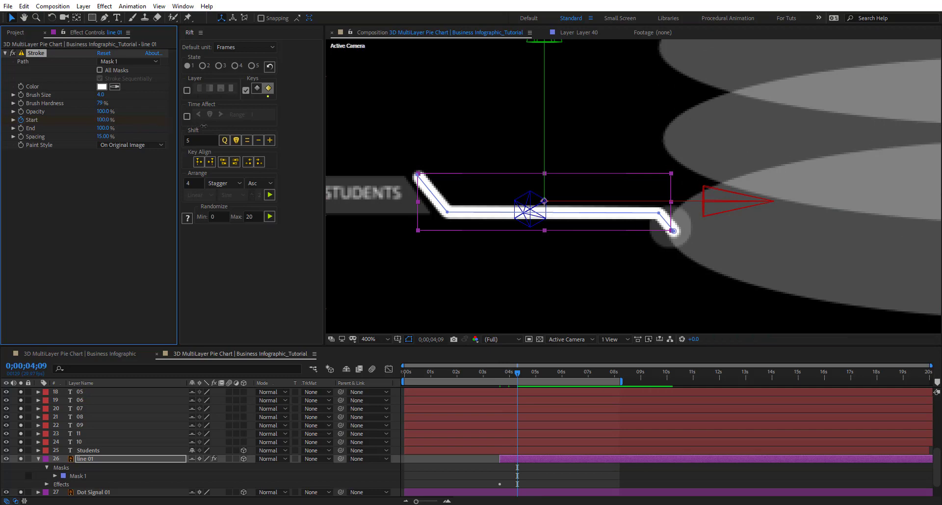
left_click(130, 145)
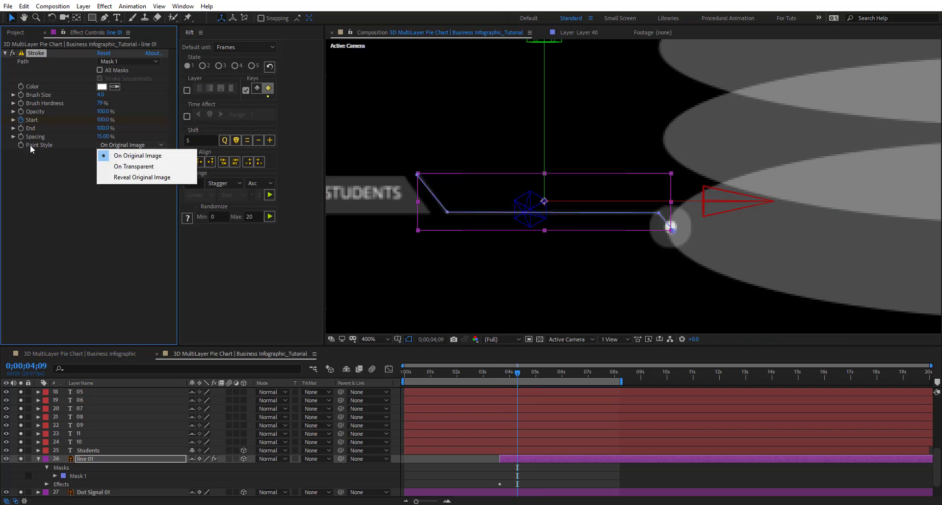
left_click(127, 177)
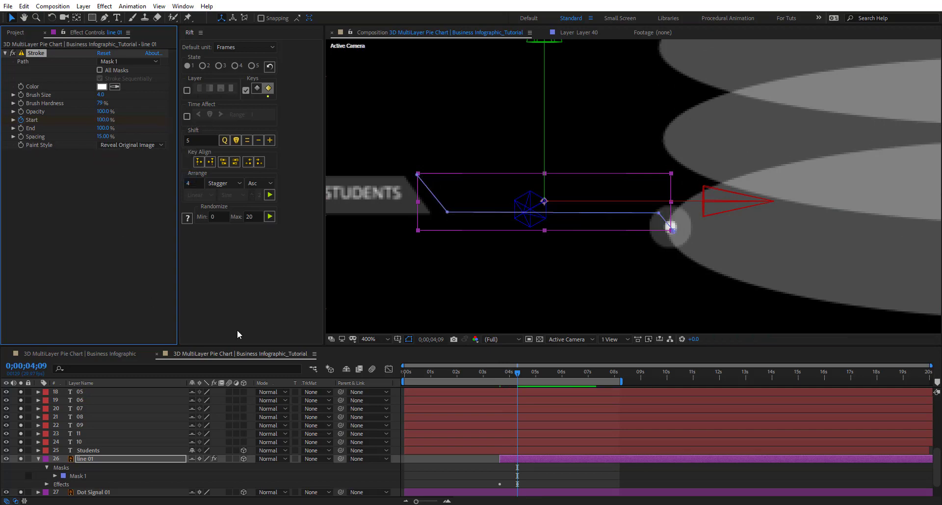
left_click(528, 467)
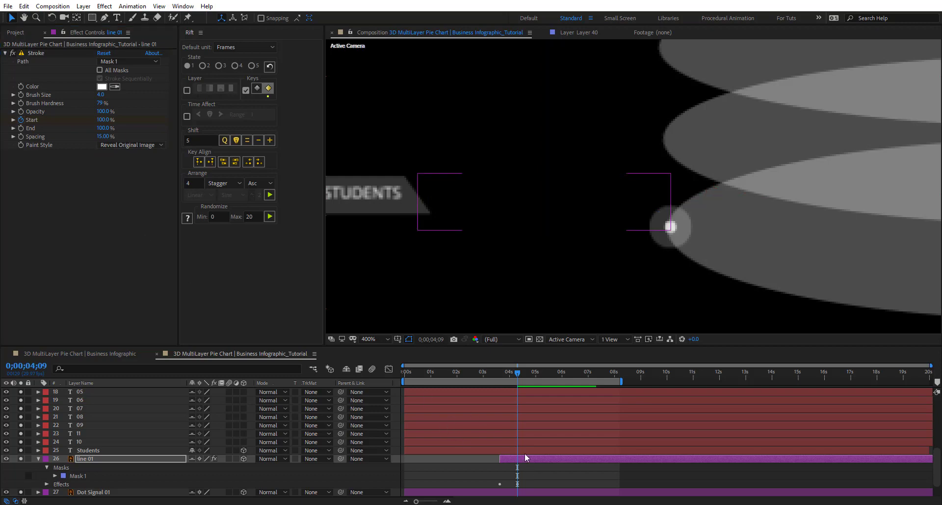
mouse_move(515, 371)
left_mouse_down()
mouse_move(497, 370)
mouse_move(509, 370)
left_mouse_up()
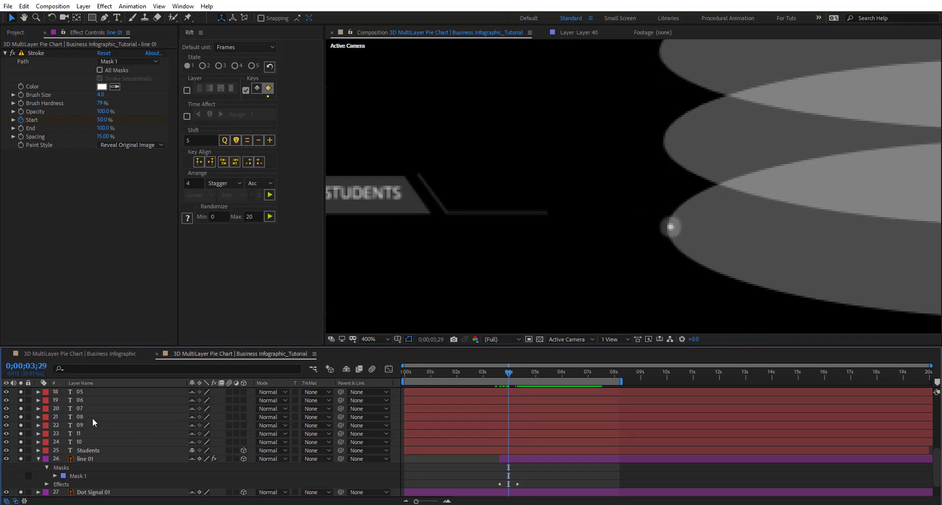
Step: Time-reverse the Stroke's two Start keyframes on line 01 and scrub through the line's reveal
left_click(122, 459)
key("u")
left_click_drag(523, 472, 495, 481)
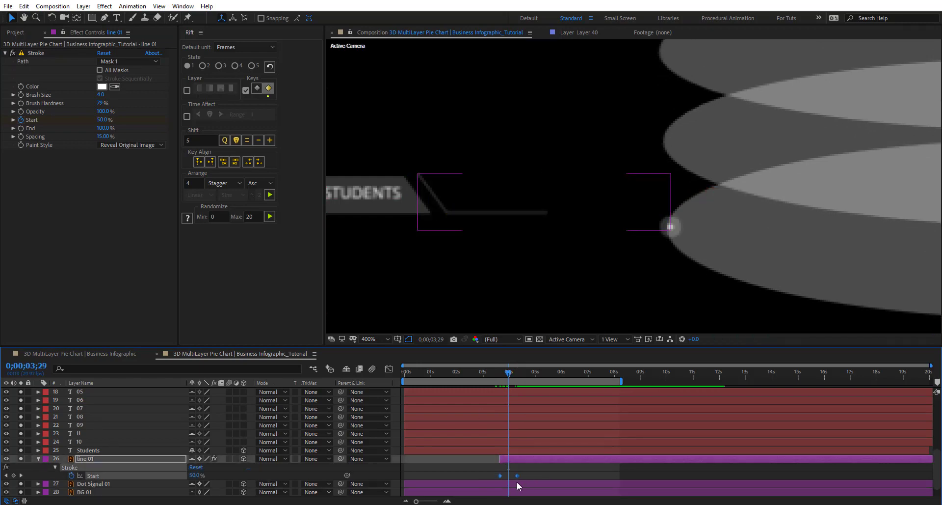
right_click(517, 476)
mouse_move(550, 473)
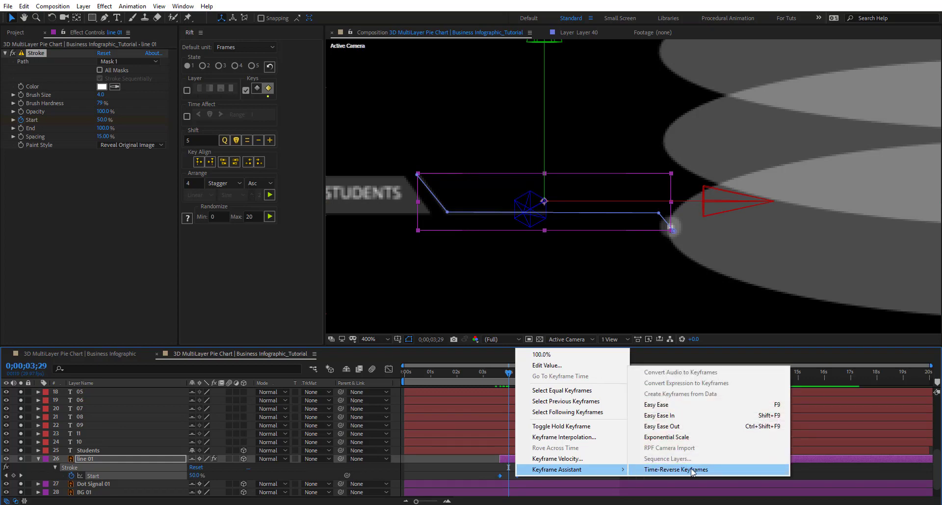
left_click(693, 472)
left_click_drag(501, 377, 505, 375)
left_click(538, 474)
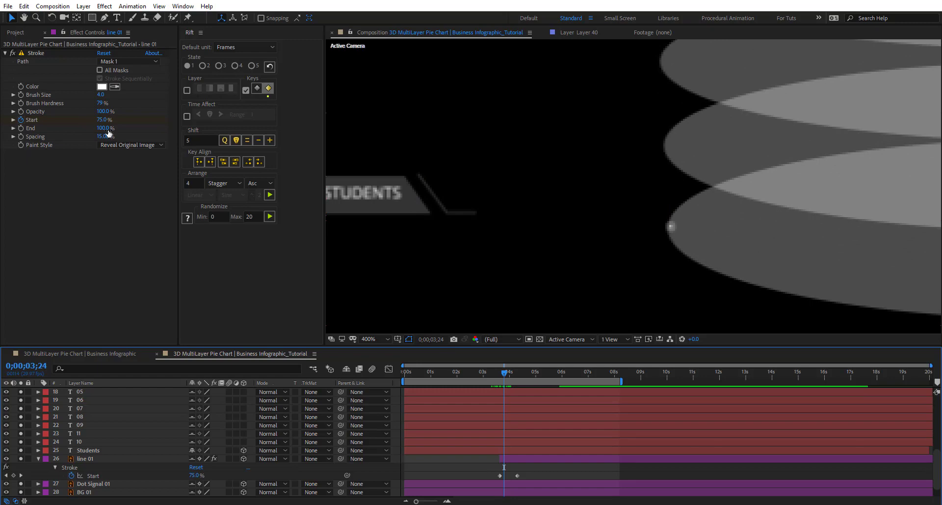
Step: Set the Stroke's End to 0% and scrub through the line's animation
left_click_drag(108, 129, 1, 126)
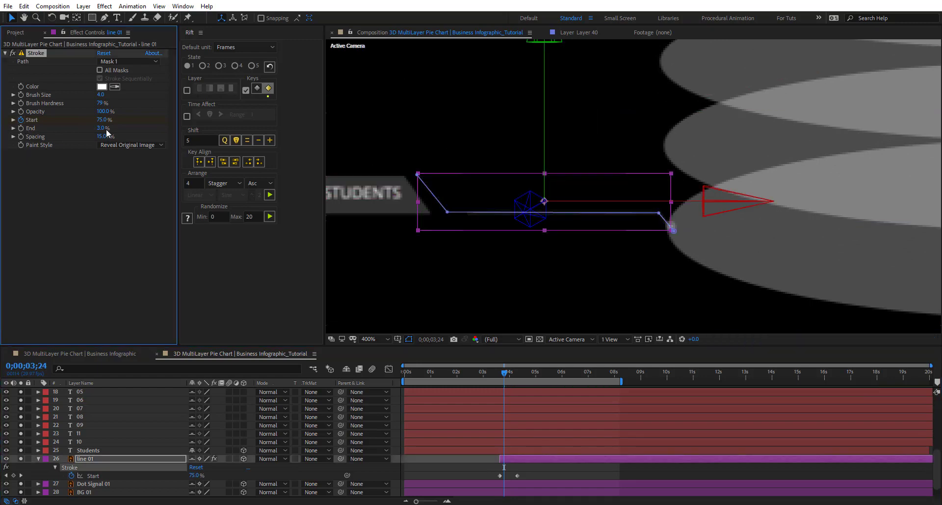
left_click(472, 479)
mouse_move(504, 374)
left_mouse_down()
mouse_move(489, 369)
mouse_move(510, 373)
left_mouse_up()
Step: Reverse the Stroke's Start keyframes back to their original order and scrub from the first keyframe to the second
left_click_drag(528, 469, 494, 481)
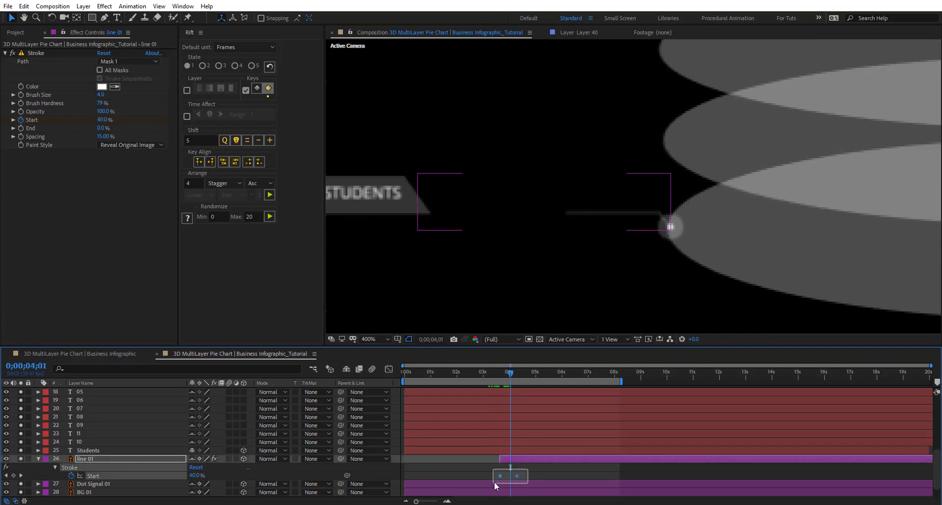
right_click(519, 475)
mouse_move(608, 470)
left_click(680, 466)
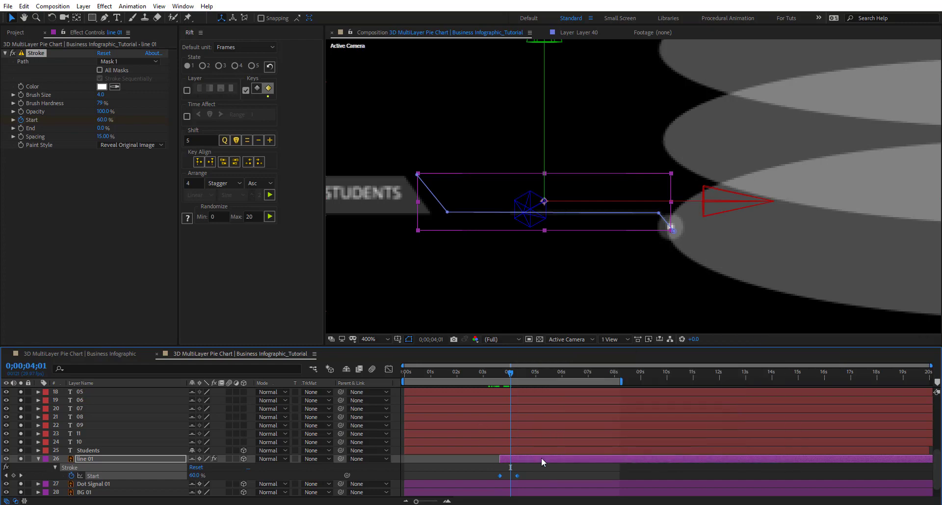
left_click(549, 470)
mouse_move(497, 372)
left_mouse_down()
mouse_move(528, 375)
mouse_move(501, 374)
mouse_move(517, 378)
left_mouse_up()
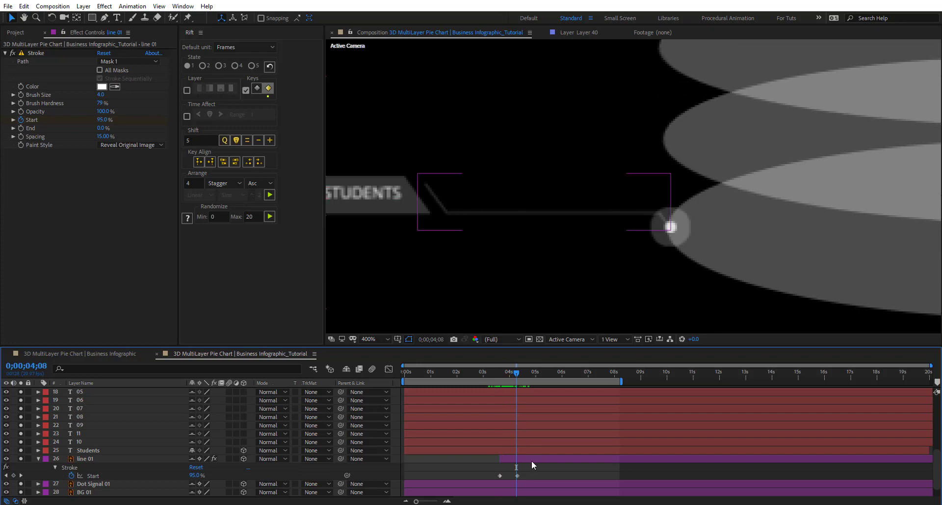
Step: Duplicate the Stroke effect on the line 01 layer
left_click(531, 459)
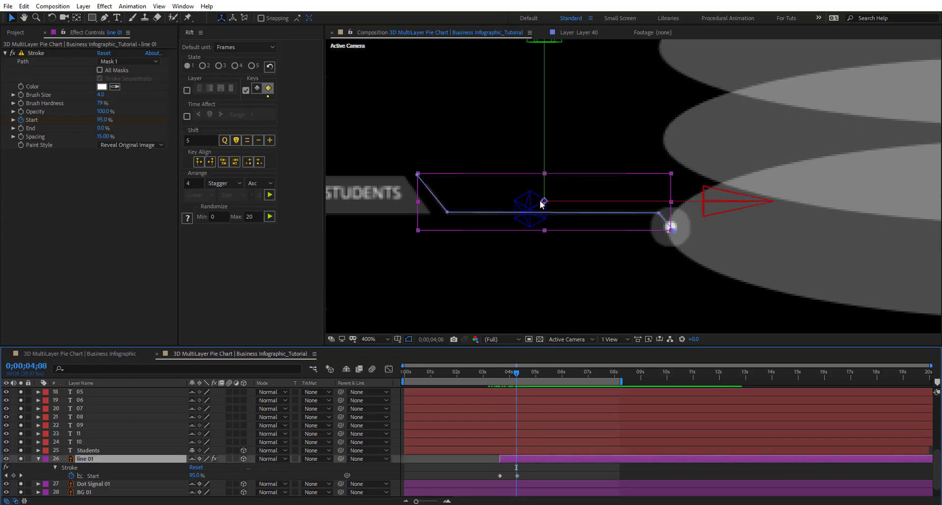
left_click(37, 52)
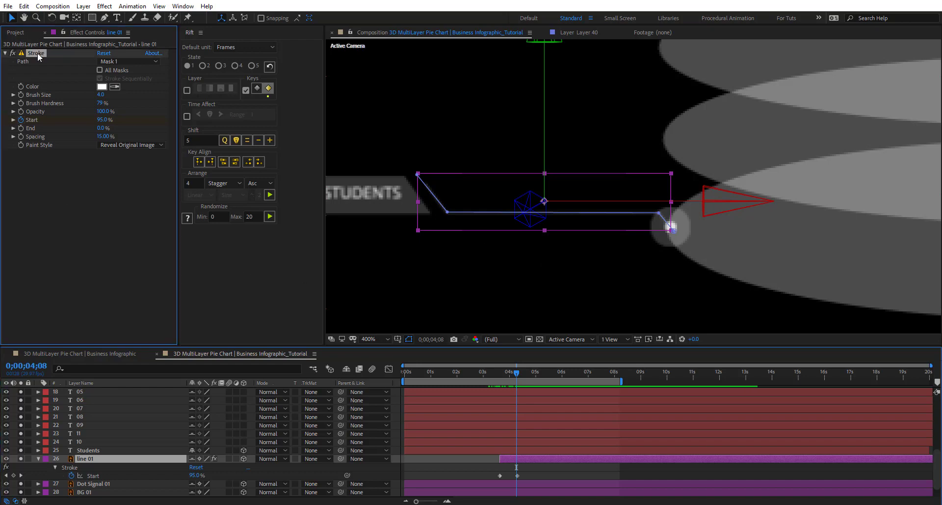
key("ctrl+d")
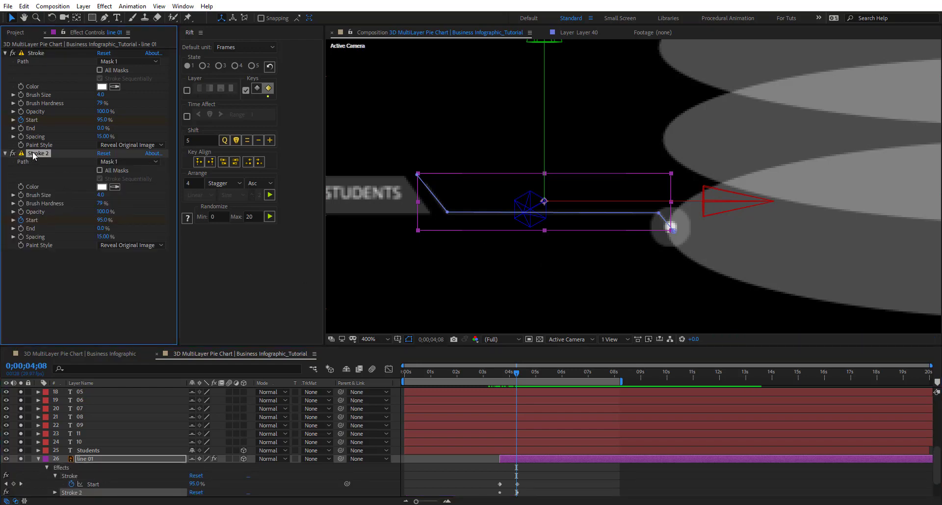
Step: Link Stroke 2's End to its own Start with the expression effect("Stroke 2")("Start")+1
left_click(20, 228, "alt")
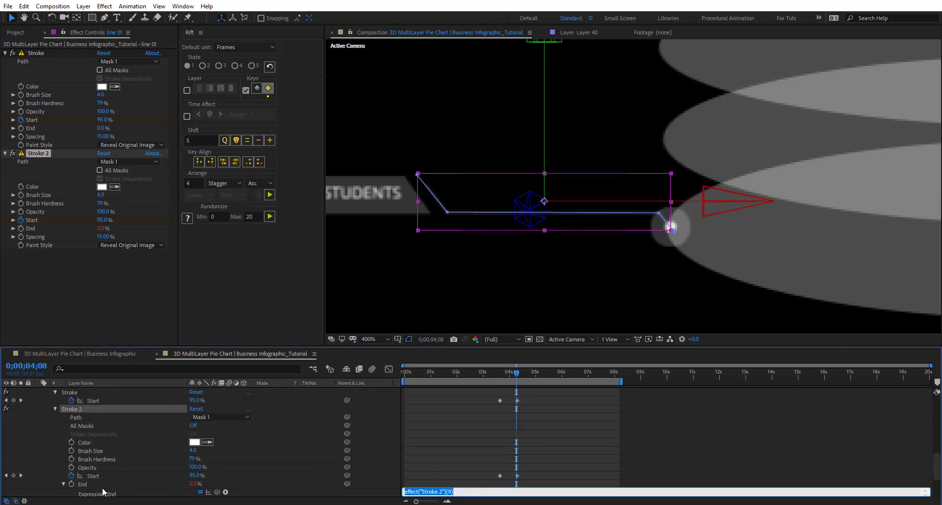
mouse_move(219, 491)
left_mouse_down()
mouse_move(228, 474)
mouse_move(95, 396)
mouse_move(89, 417)
mouse_move(101, 414)
mouse_move(94, 418)
left_mouse_up()
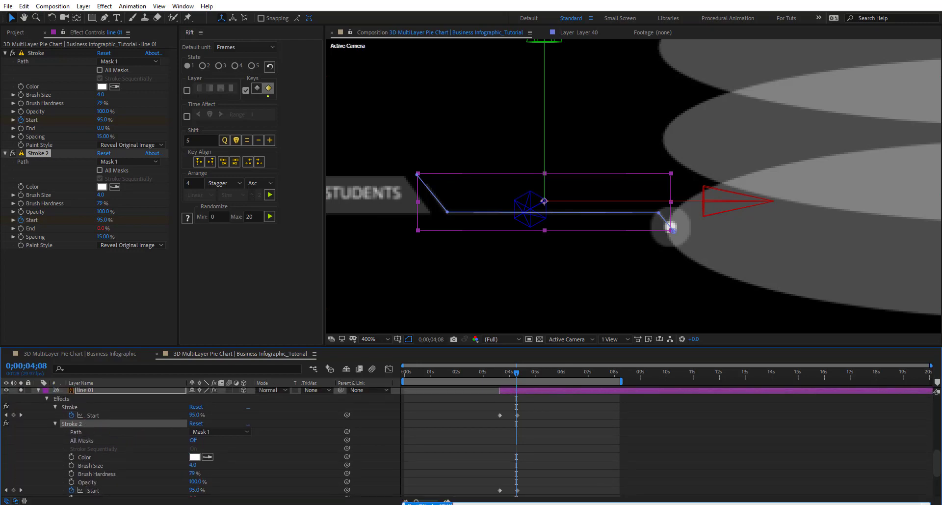
mouse_move(217, 485)
left_mouse_down()
mouse_move(96, 469)
mouse_move(79, 433)
mouse_move(95, 470)
left_mouse_up()
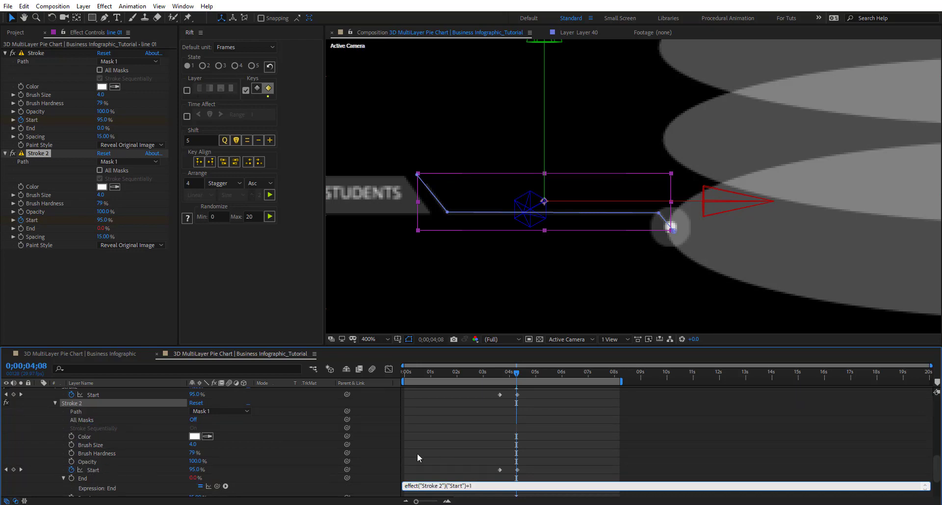
type("+1")
left_click(381, 476)
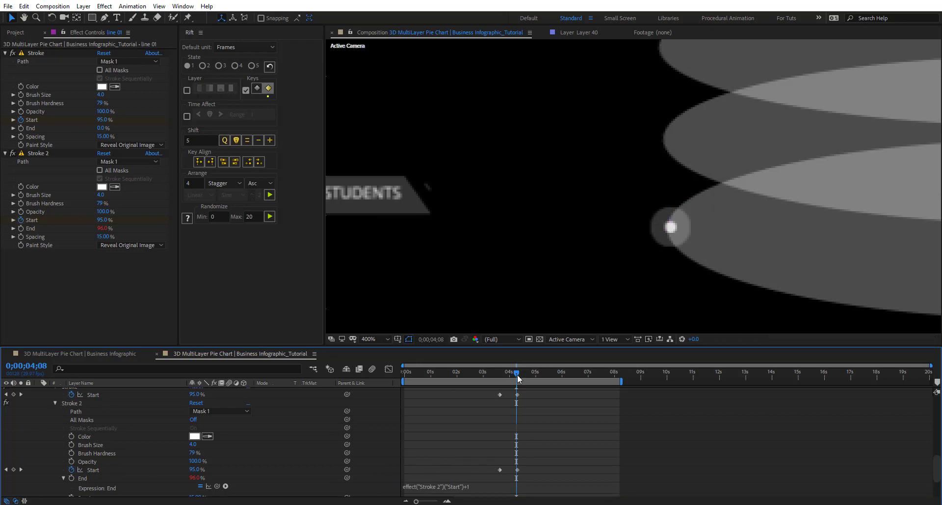
Step: Set Stroke 2's paint style to On Original Image with the playhead at 0;00;03;23
mouse_move(517, 374)
left_mouse_down()
mouse_move(460, 375)
mouse_move(503, 380)
left_mouse_up()
left_click(135, 245)
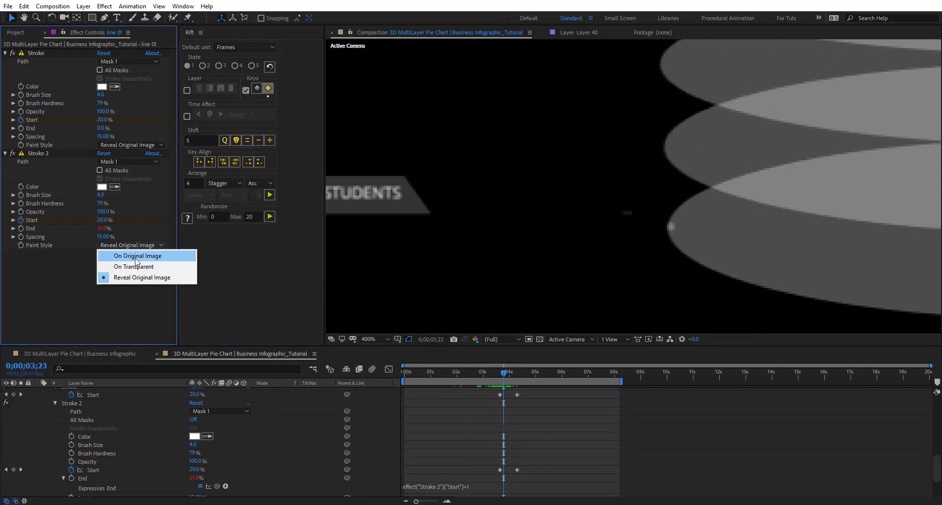
left_click(132, 253)
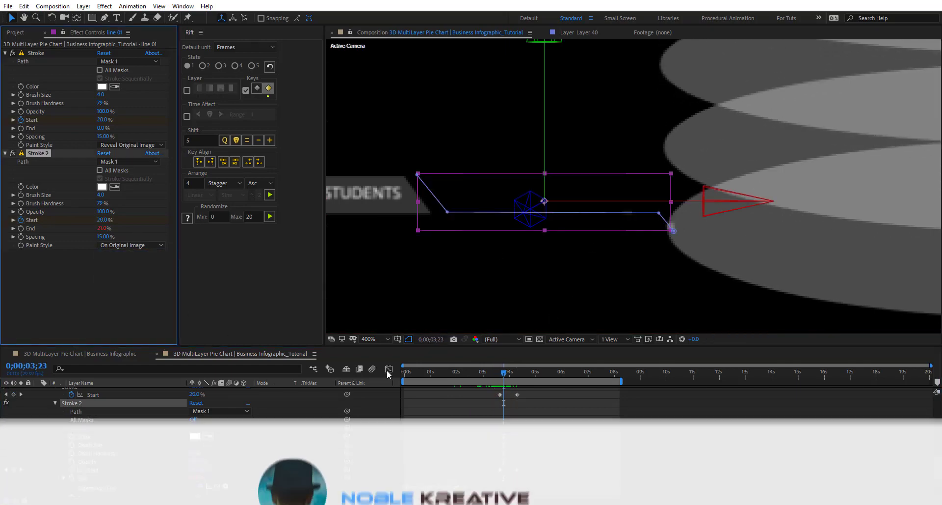
left_click(553, 441)
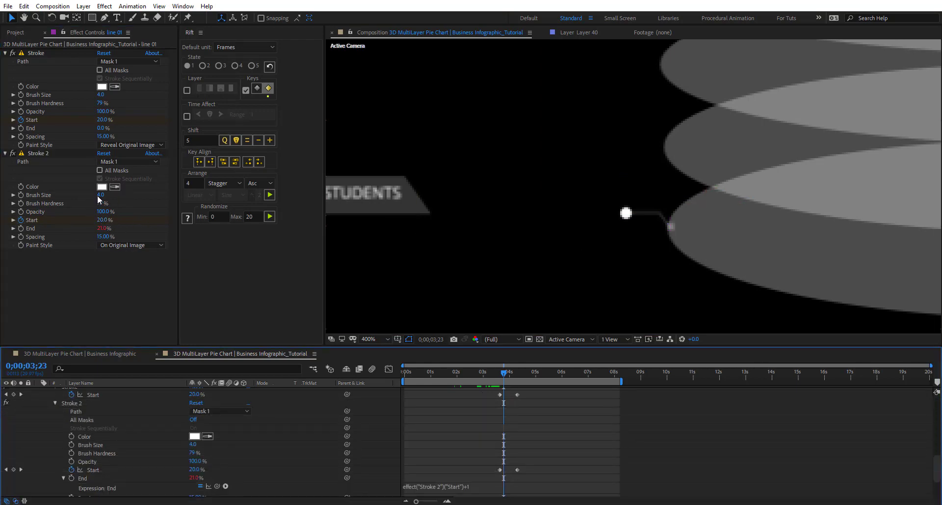
Step: Try a brush size of 2 on Stroke 2, set it to 3, and scrub through the travelling dot's animation
left_click(100, 194)
type("2")
key("Return")
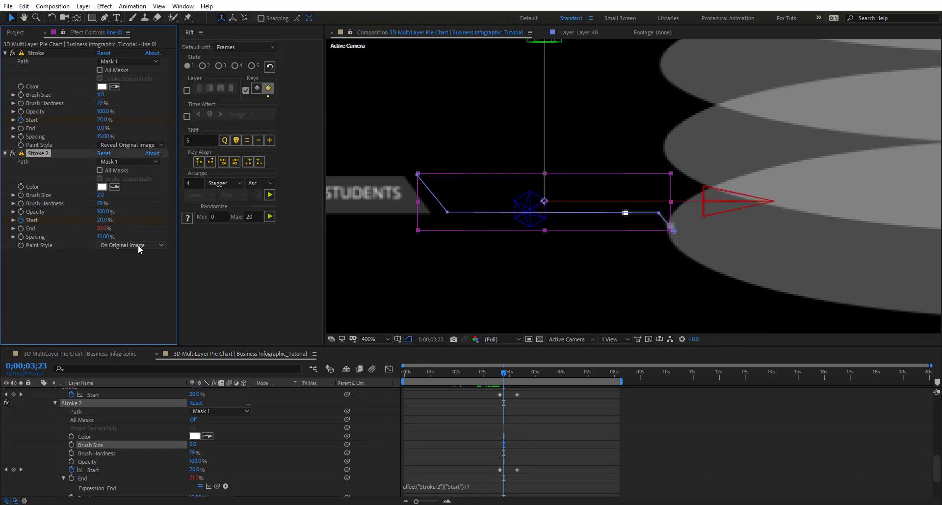
left_click(100, 195)
type("3")
key("Return")
left_click(514, 458)
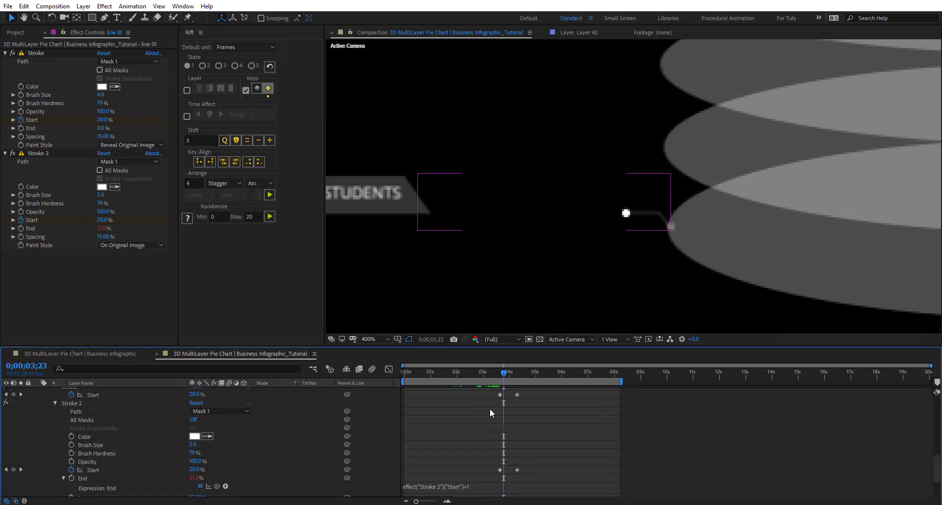
mouse_move(506, 374)
left_mouse_down()
mouse_move(521, 375)
mouse_move(502, 381)
mouse_move(530, 393)
mouse_move(500, 391)
left_mouse_up()
scroll(537, 443, "up", 3)
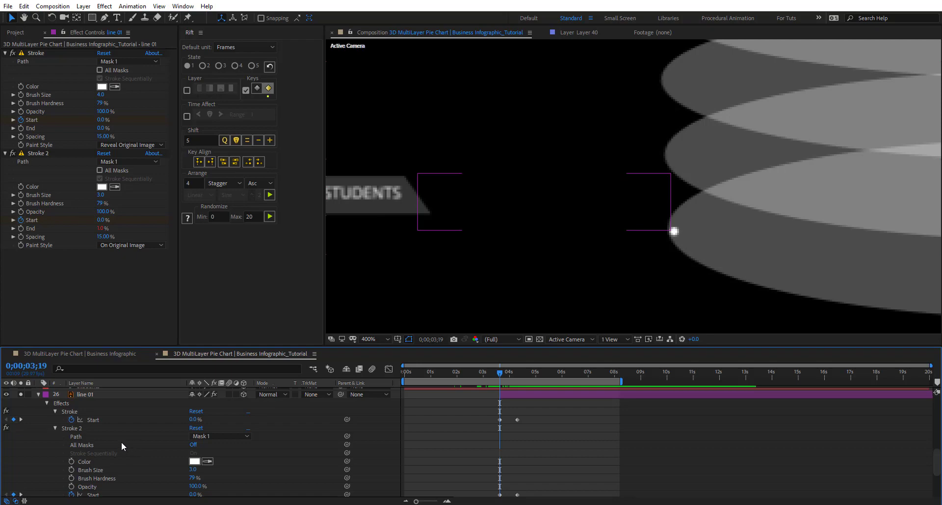
scroll(547, 445, "down", 2)
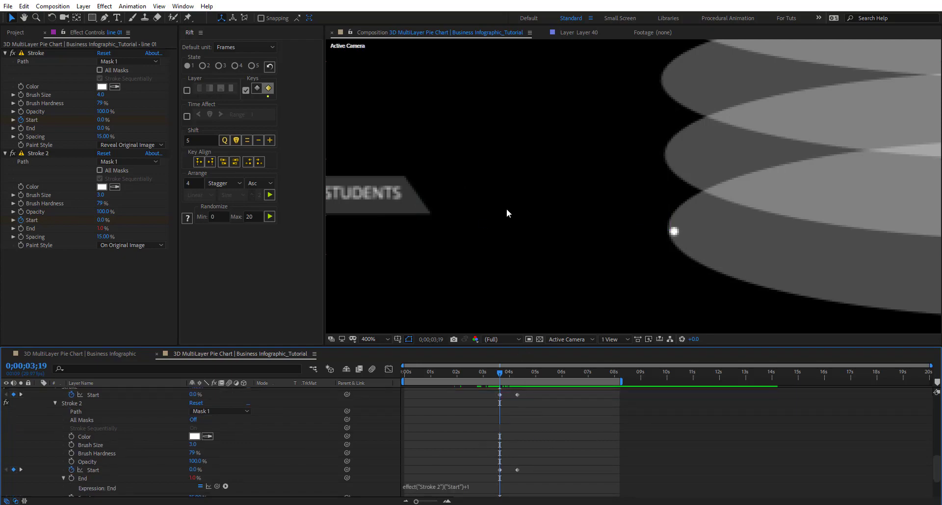
left_click(507, 373)
left_click_drag(508, 377, 511, 377)
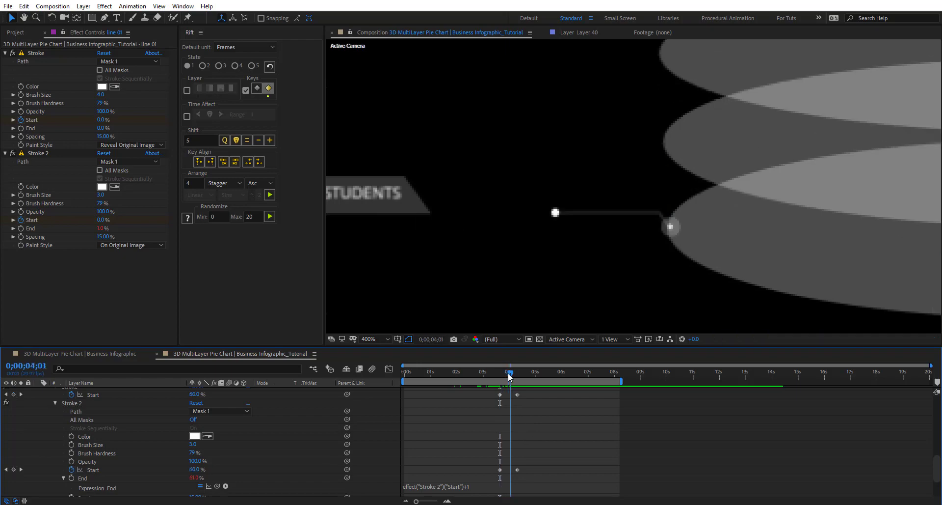
Step: Loop Stroke 2's Start with the expression loopOutDuration(type = "cycle", duration = 1.5) and scrub through the repeating dot
left_click(108, 467)
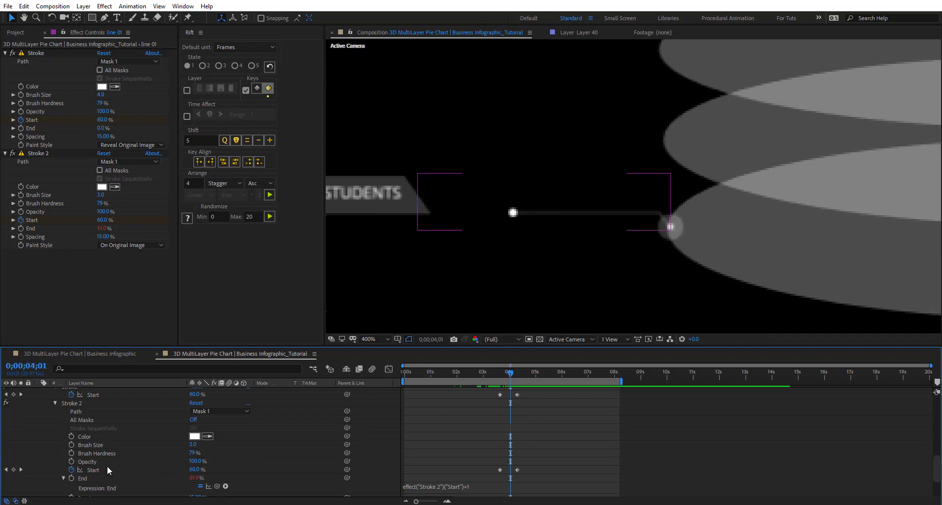
scroll(85, 464, "down", 1)
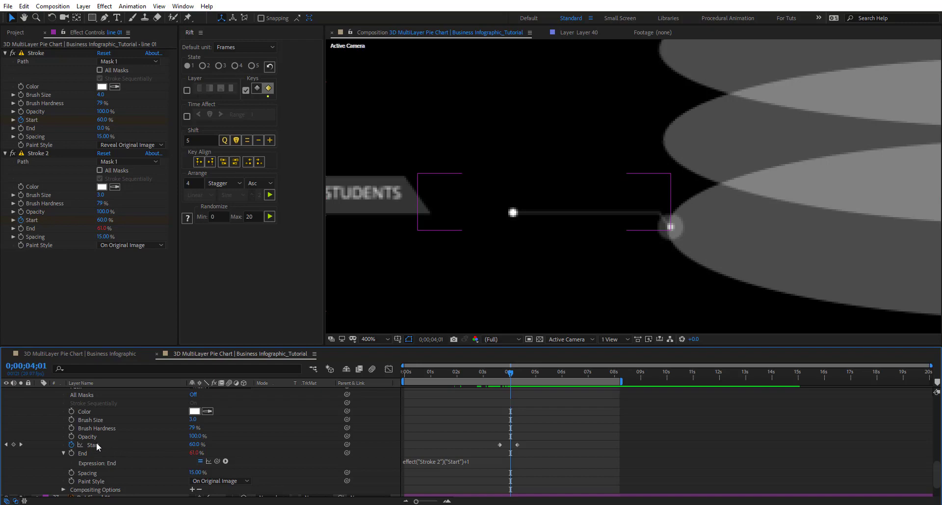
left_click(71, 444, "alt")
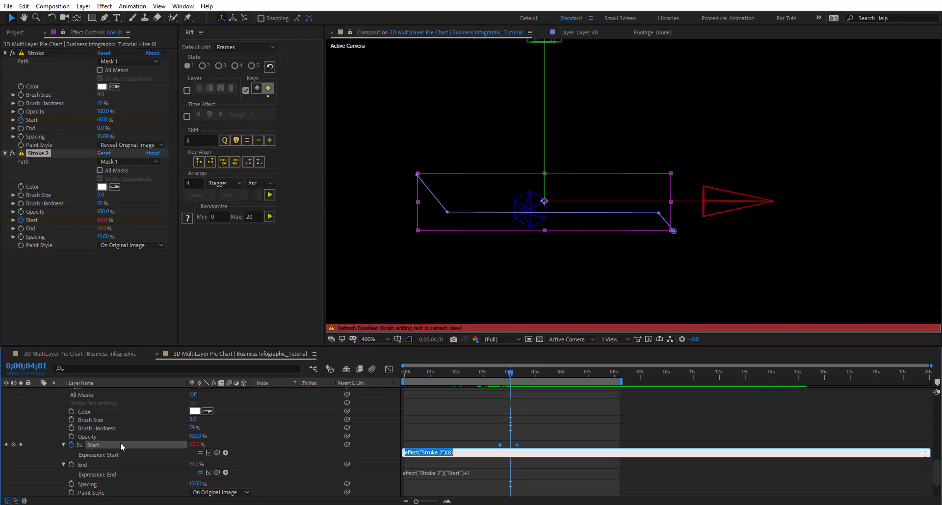
left_click(226, 452)
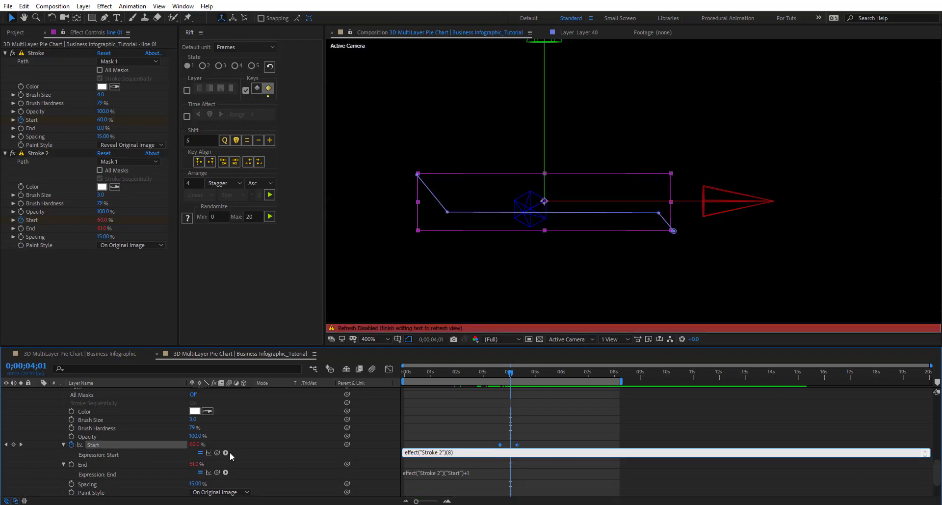
left_click(477, 452)
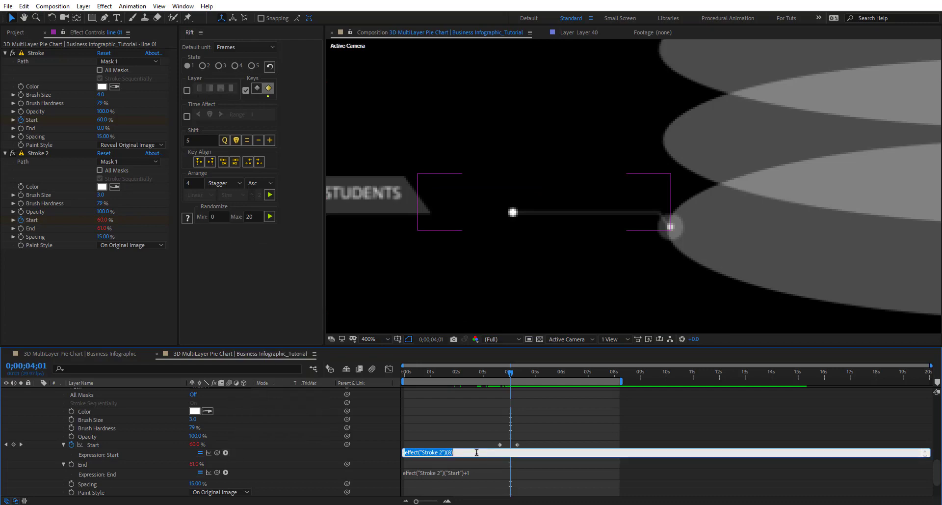
left_click(226, 452)
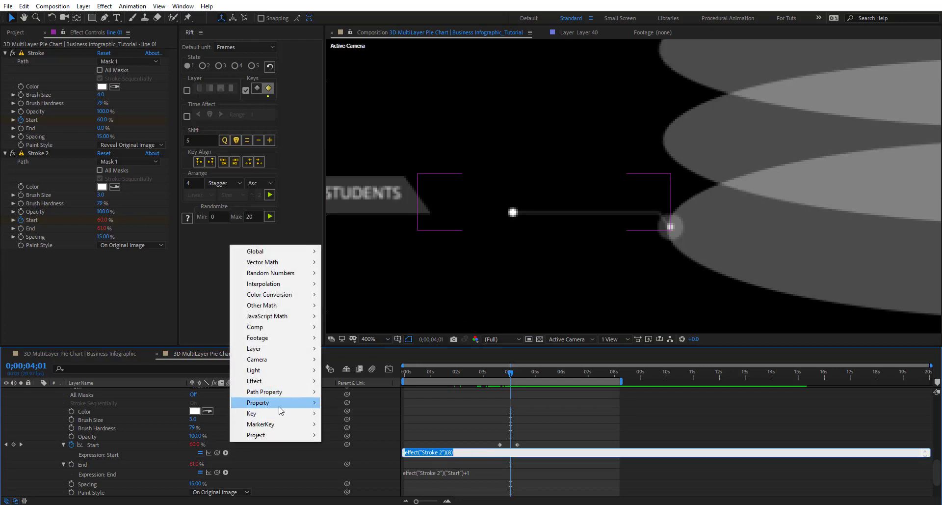
mouse_move(280, 404)
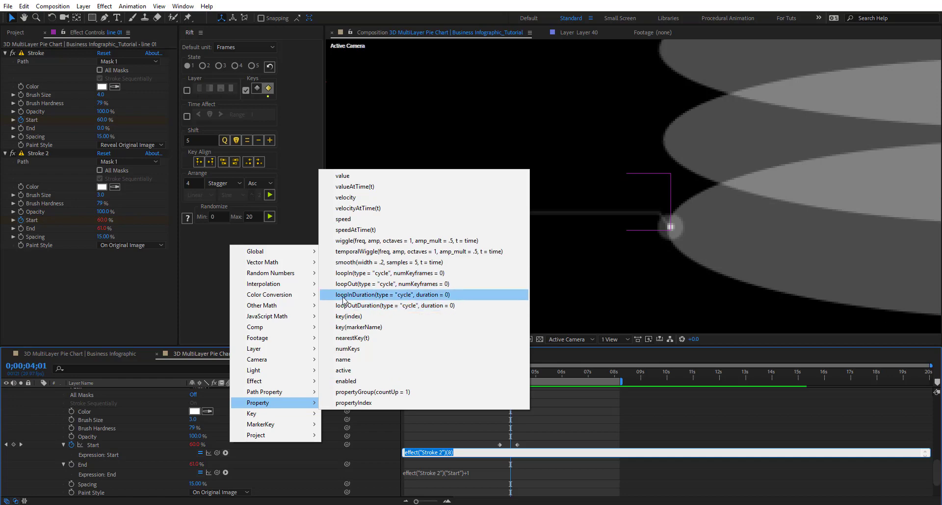
left_click(402, 307)
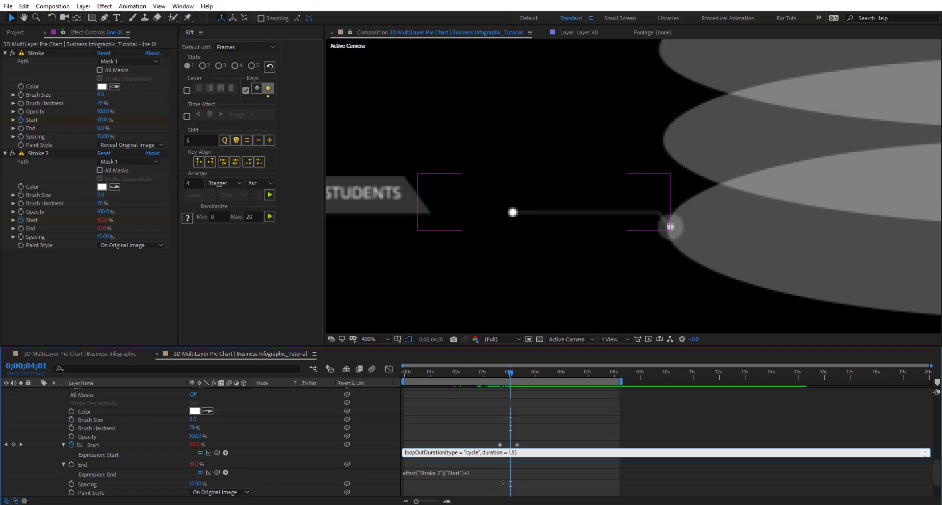
left_click(430, 436)
left_click_drag(514, 375, 597, 370)
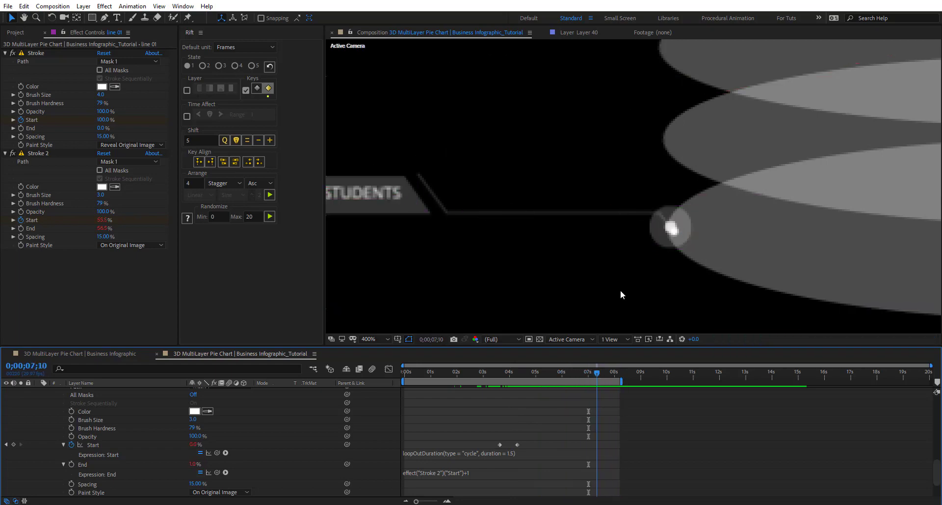
Step: Move the end point of line 01's mask path onto the centre of the dot at the lowest disk's edge
scroll(659, 221, "up", 1)
scroll(117, 428, "up", 1)
scroll(116, 428, "up", 2)
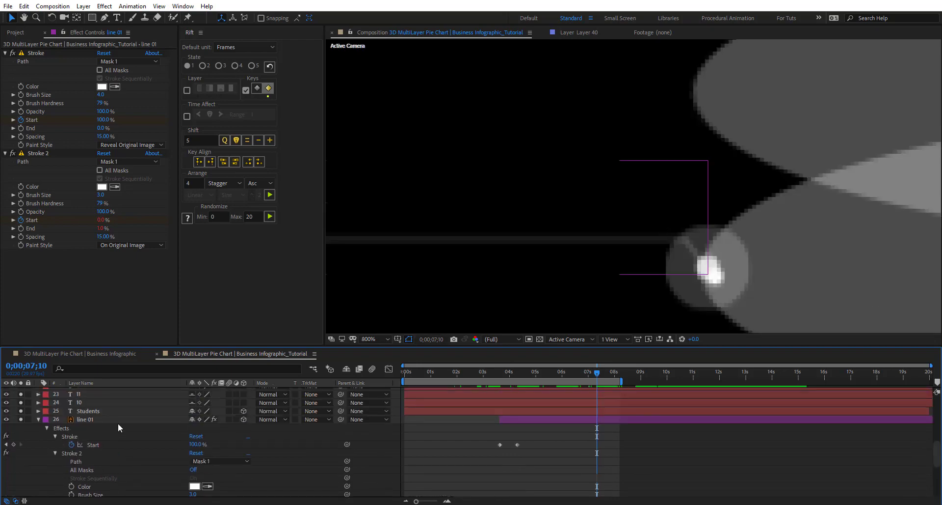
left_click(105, 420)
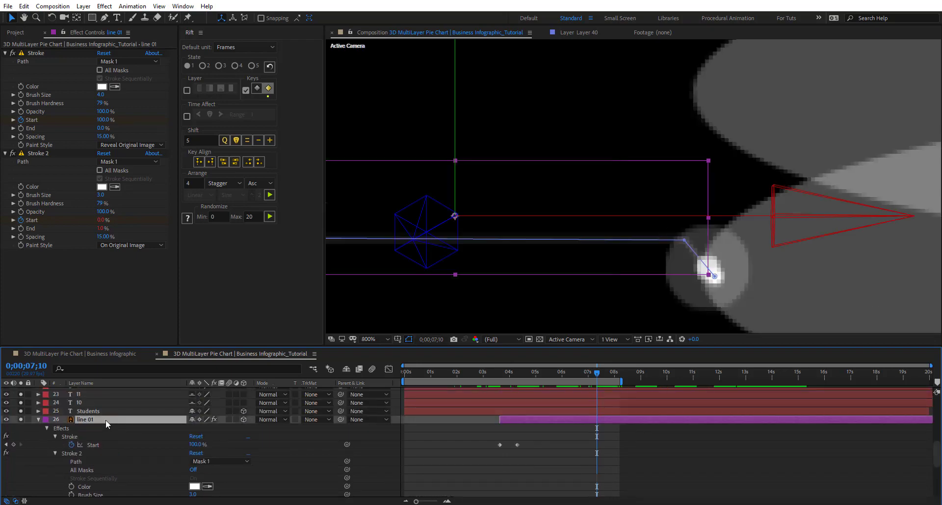
left_click(710, 273)
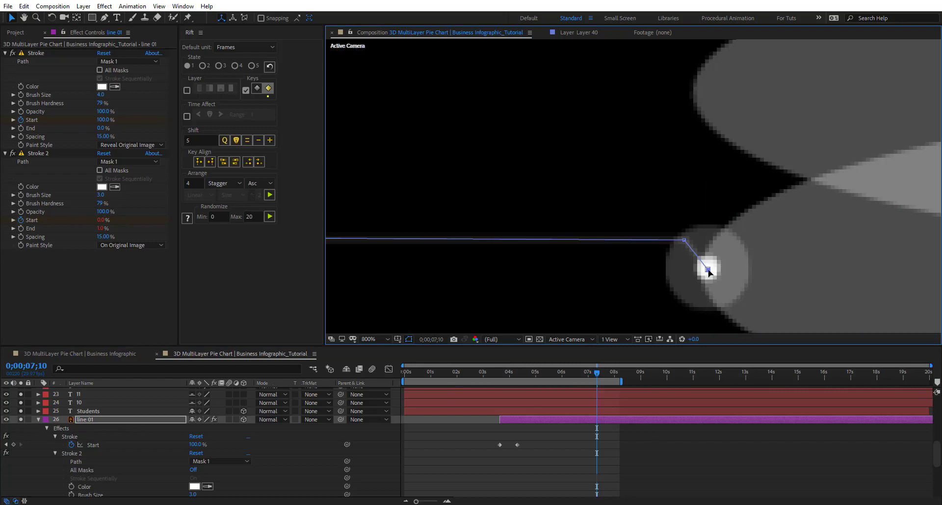
scroll(641, 259, "down", 1)
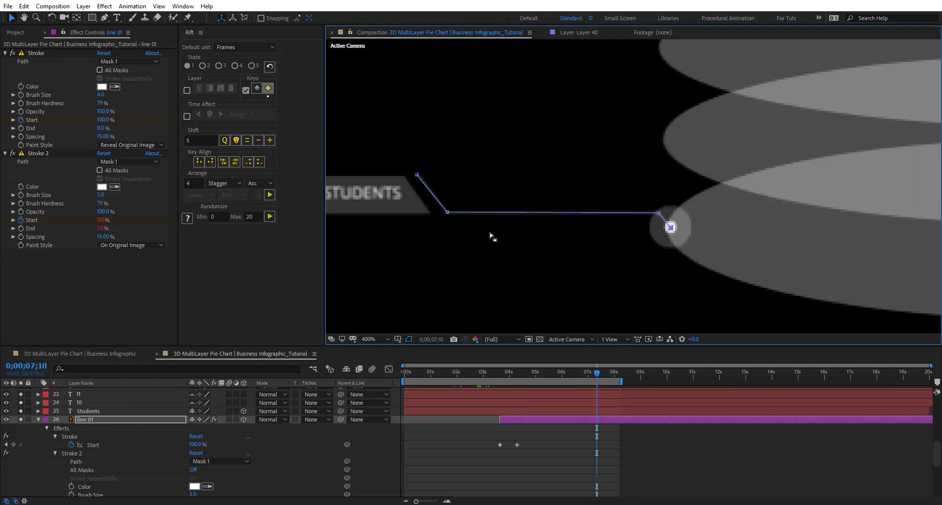
Step: Extend the work area's end past the 11-second mark and preview the looping dot on the connector line
left_click_drag(459, 198, 480, 211)
left_click(570, 384)
left_click_drag(623, 378, 716, 372)
scroll(607, 240, "down", 2)
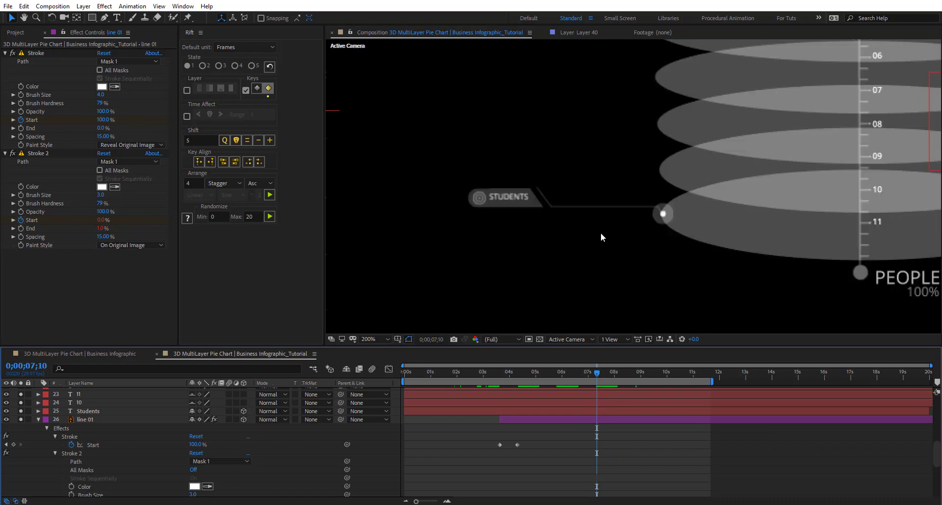
left_click_drag(579, 169, 552, 191)
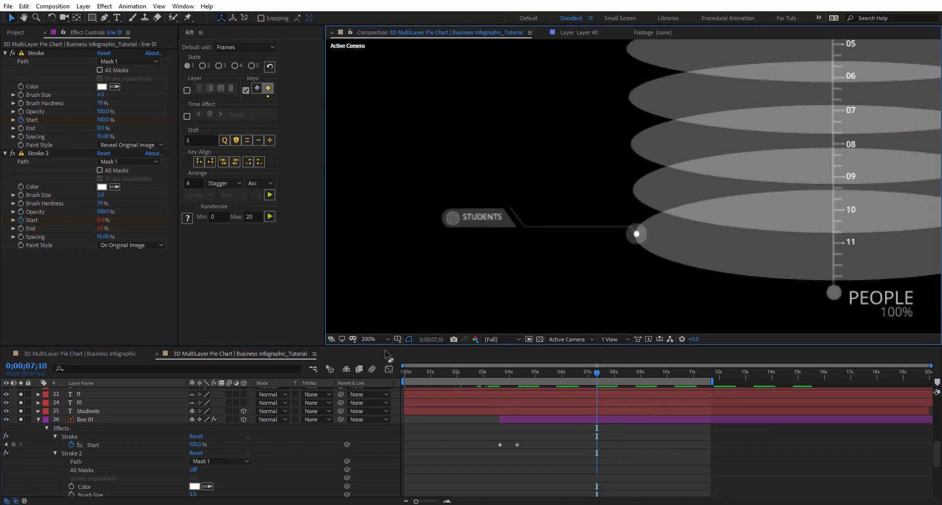
key("space")
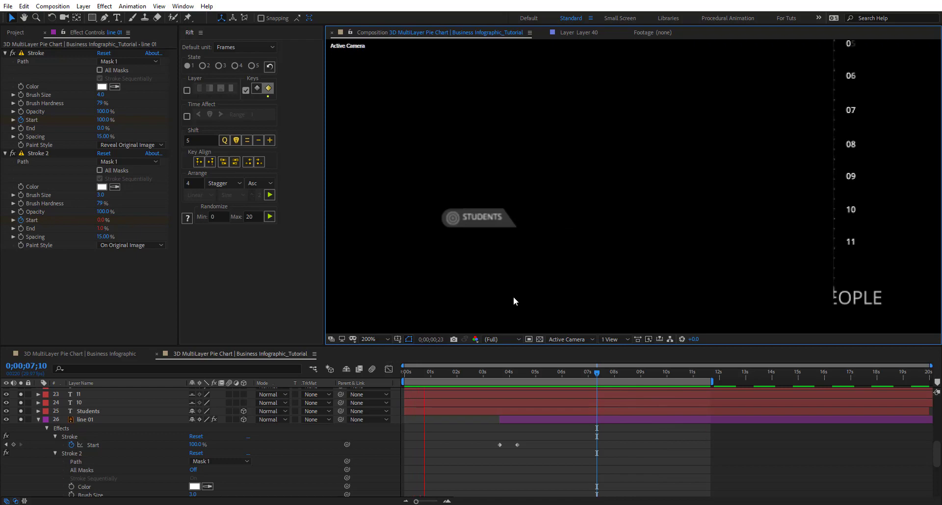
left_click(563, 372)
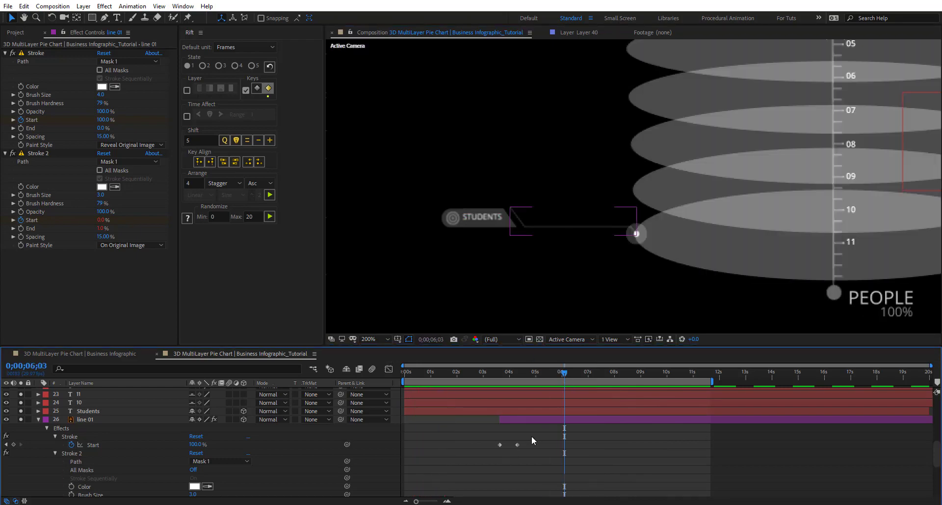
Step: Apply Easy Ease to the Start keyframes of both Stroke and Stroke 2 on line 01
left_click_drag(531, 436, 486, 452)
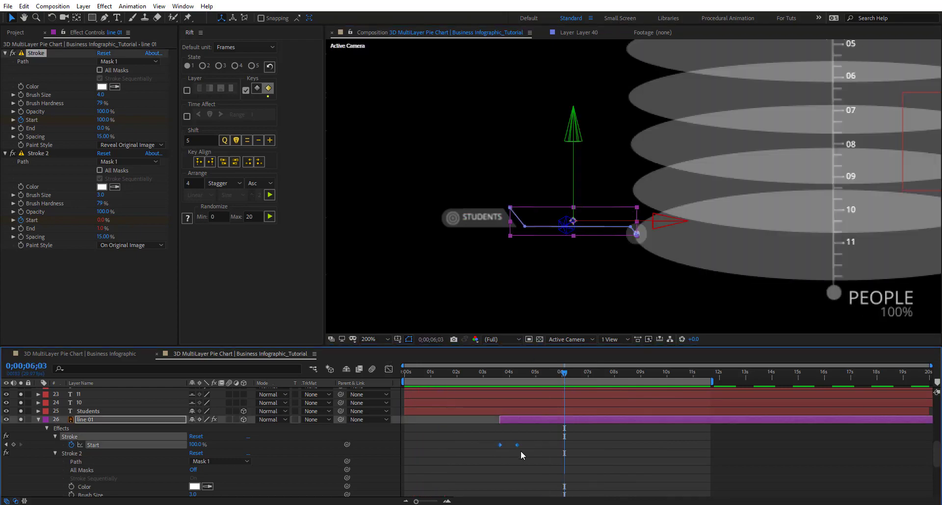
scroll(520, 449, "down", 5)
left_click_drag(542, 443, 477, 456)
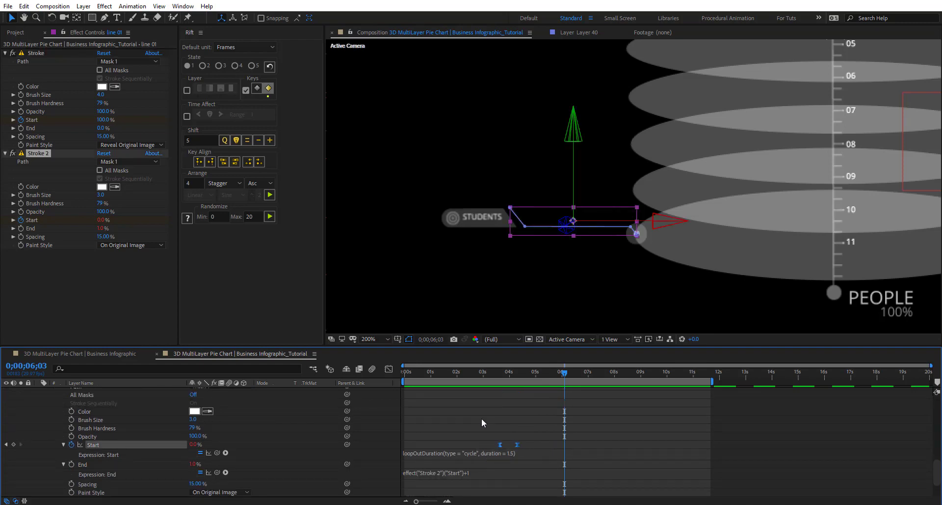
Step: Steepen the easing curves of Stroke 2's and Stroke's Start in the Graph Editor, and scrub through the line's animation
left_click(389, 369)
left_click_drag(500, 482, 510, 475)
left_click(388, 369)
scroll(136, 434, "up", 2)
left_click(136, 434)
left_click(93, 419)
left_click(389, 368)
left_click(575, 440)
left_click(511, 373)
left_click(386, 371)
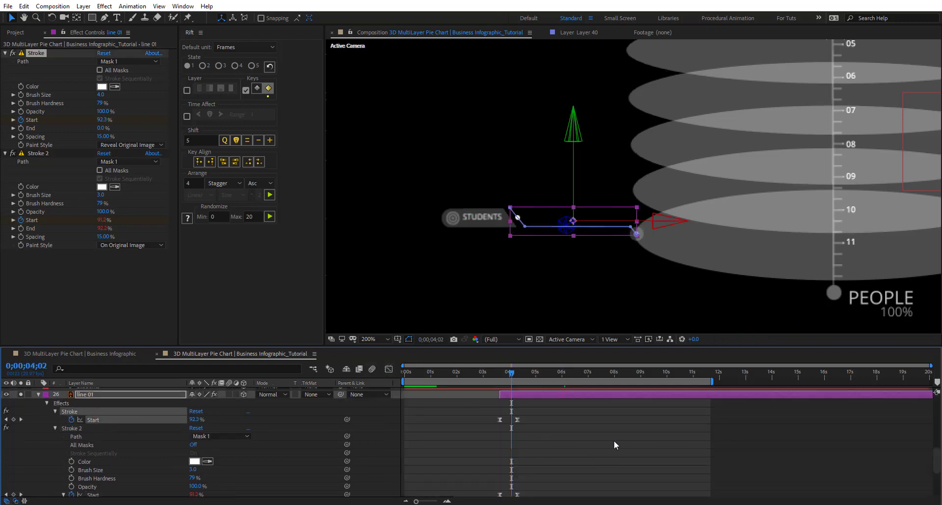
left_click(614, 440)
mouse_move(504, 373)
left_mouse_down()
mouse_move(493, 374)
mouse_move(525, 379)
left_mouse_up()
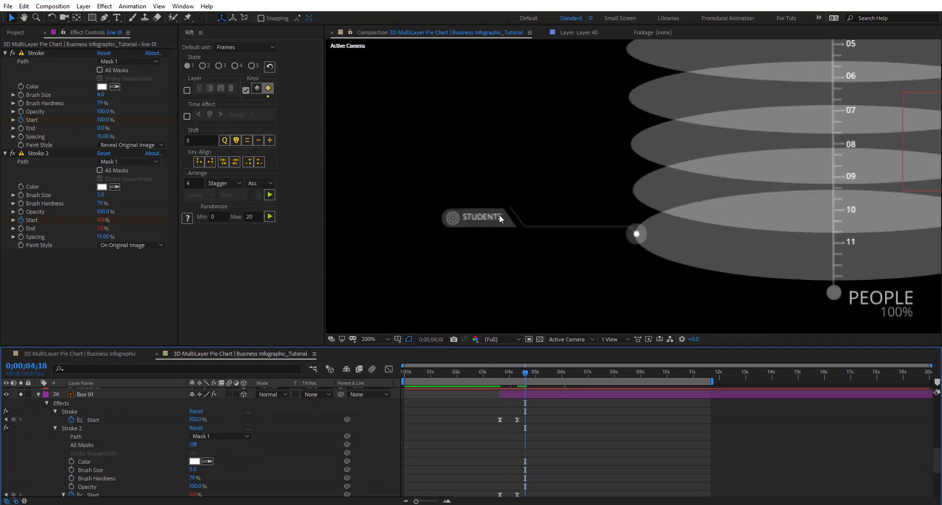
Step: Reveal the Position of the BG 01 layer and trim the layer's in point to 0;00;03;28
left_click(39, 394)
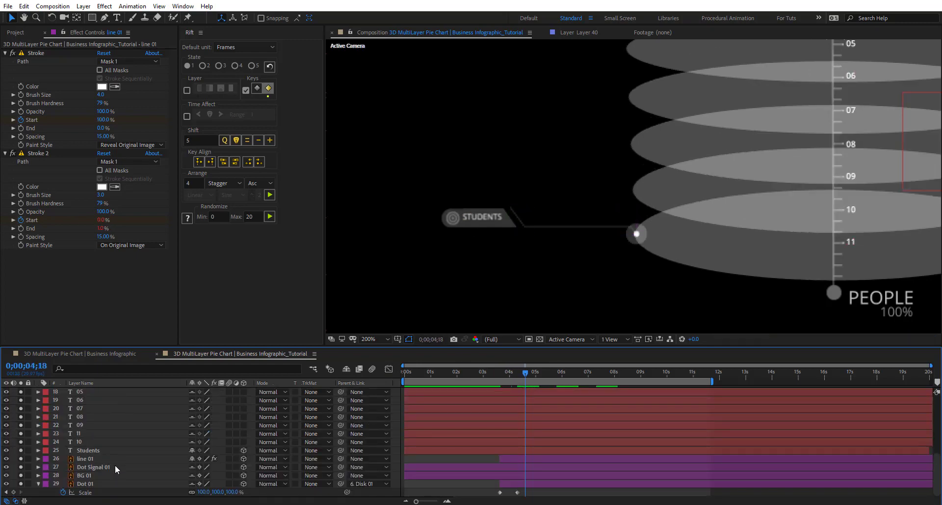
left_click(101, 467)
left_click(82, 475)
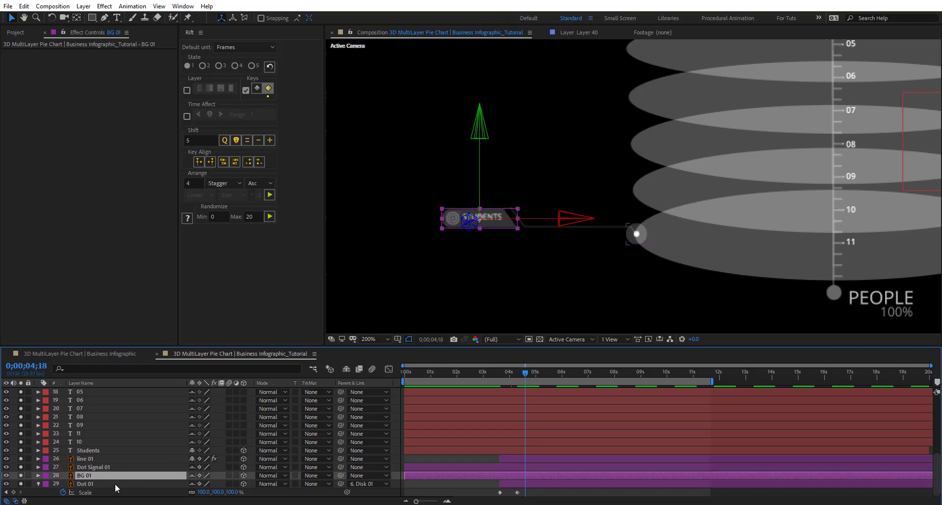
key("p")
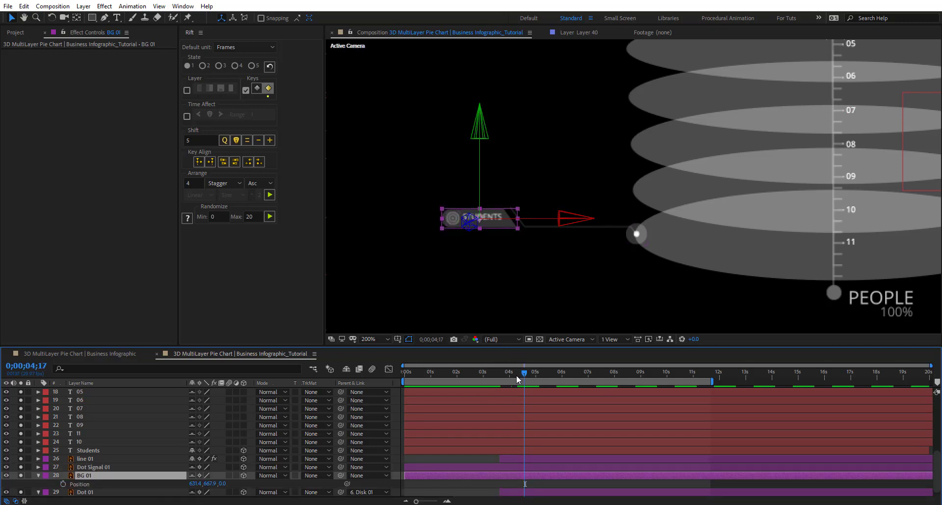
left_click_drag(517, 375, 508, 376)
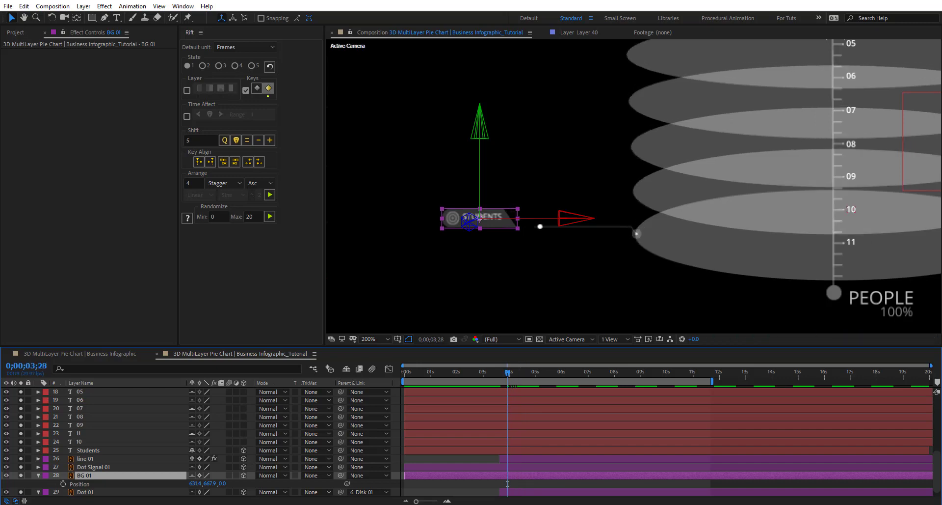
key("alt+bracketleft")
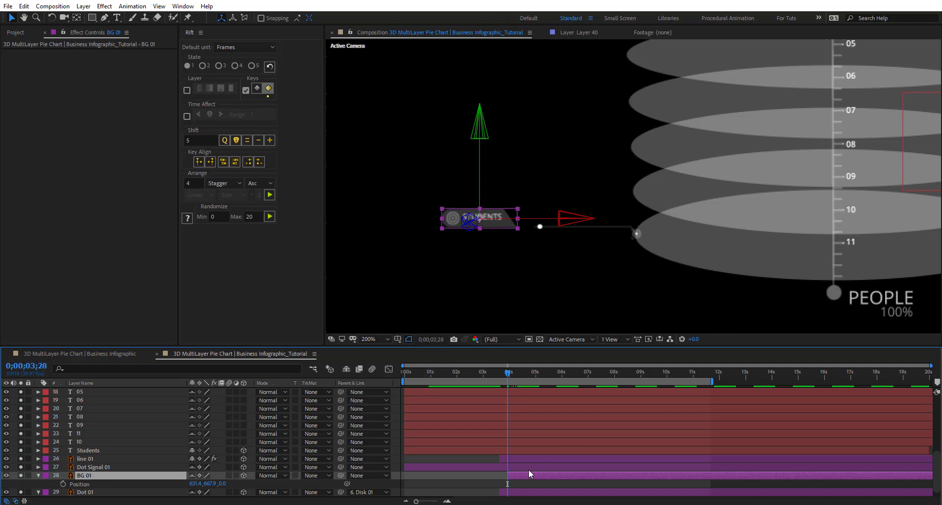
Step: Keyframe BG 01's X position at 734.4 on 0;00;03;28 and 632.3 on 0;00;04;18, so the plate slides behind the STUDENTS label
left_click(63, 483)
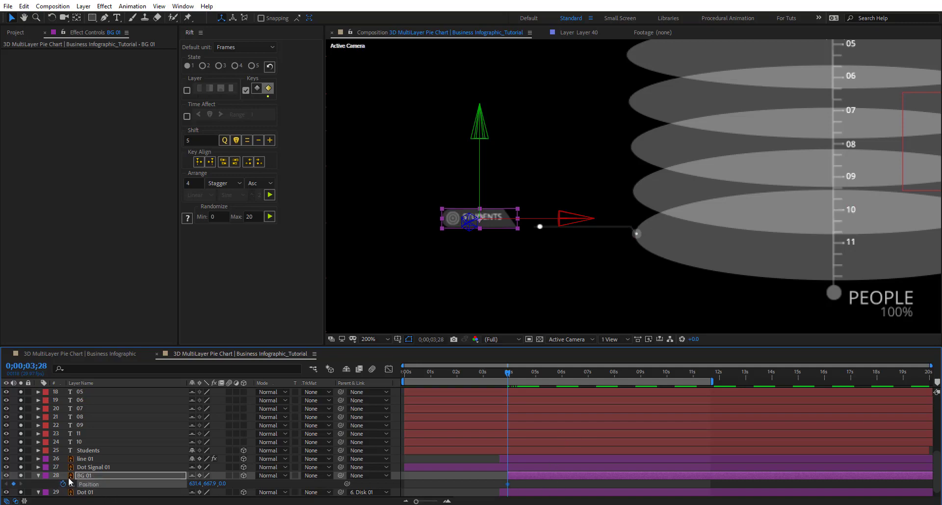
left_click_drag(192, 484, 236, 477)
key("shift+Page_Down")
key("shift+Page_Down")
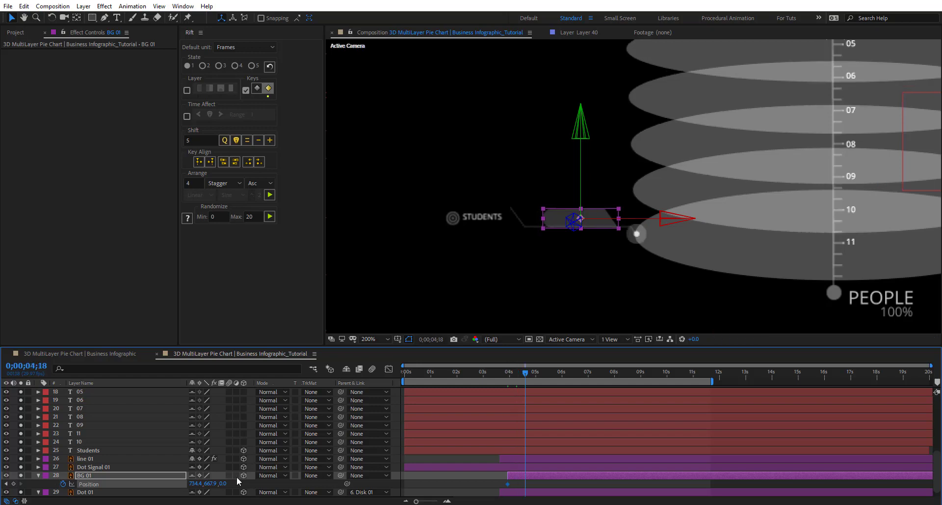
left_click_drag(192, 483, 138, 481)
left_click_drag(139, 482, 149, 483)
scroll(428, 253, "up", 1)
left_click_drag(408, 260, 648, 239)
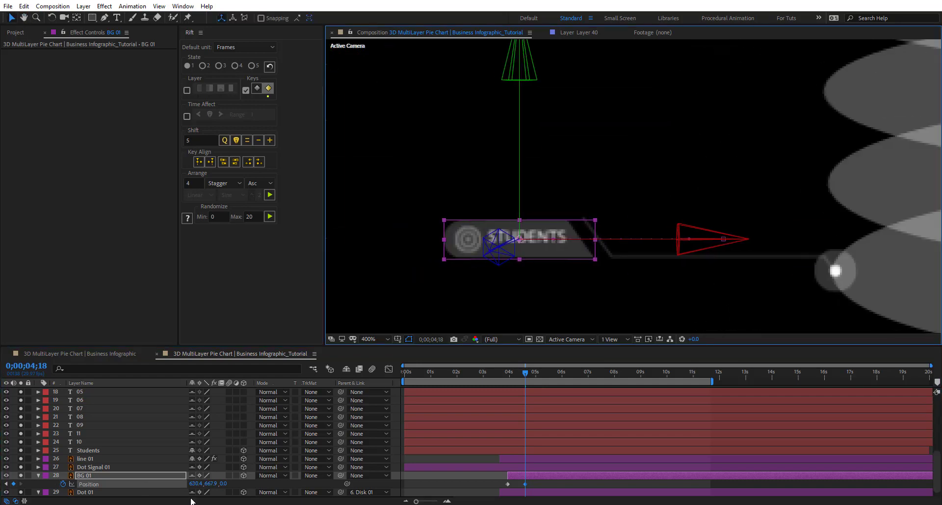
left_click_drag(196, 483, 208, 485)
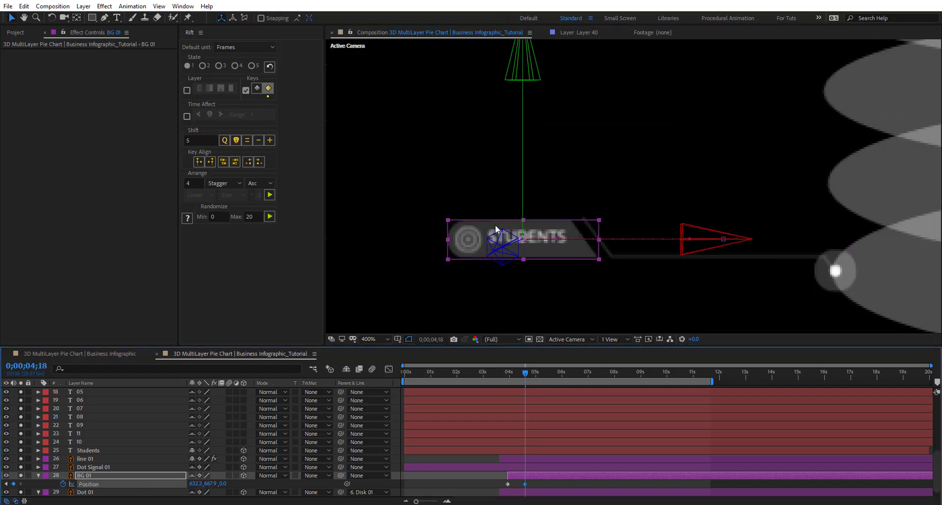
Step: Ease both Position keyframes of BG 01, check their curve in the Graph Editor, and scrub back to 0;00;03;25
left_click_drag(537, 480, 468, 473)
key("shift+F3")
scroll(535, 475, "up", 4)
key("shift+F3")
left_click_drag(496, 372, 416, 374)
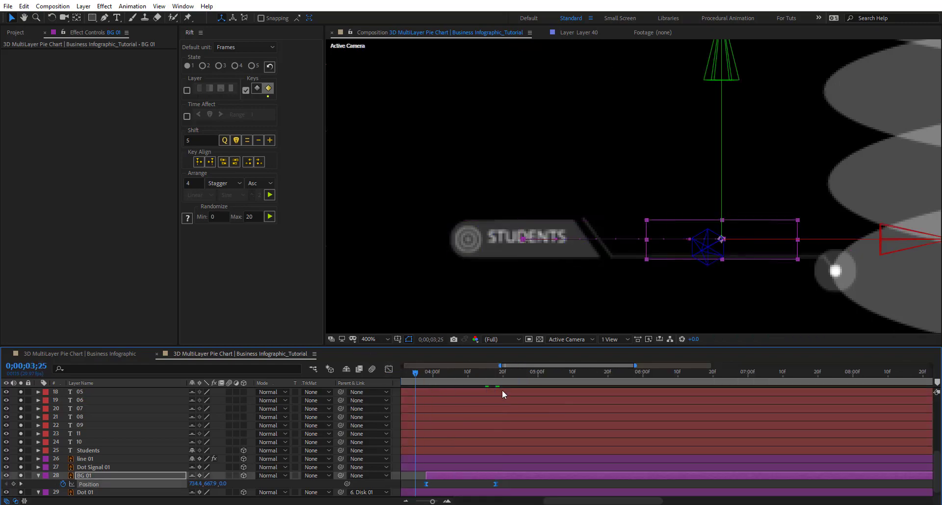
Step: End the work area at 0;00;05;29 and preview the STUDENTS plate sliding in
scroll(503, 388, "down", 1)
scroll(518, 280, "down", 1)
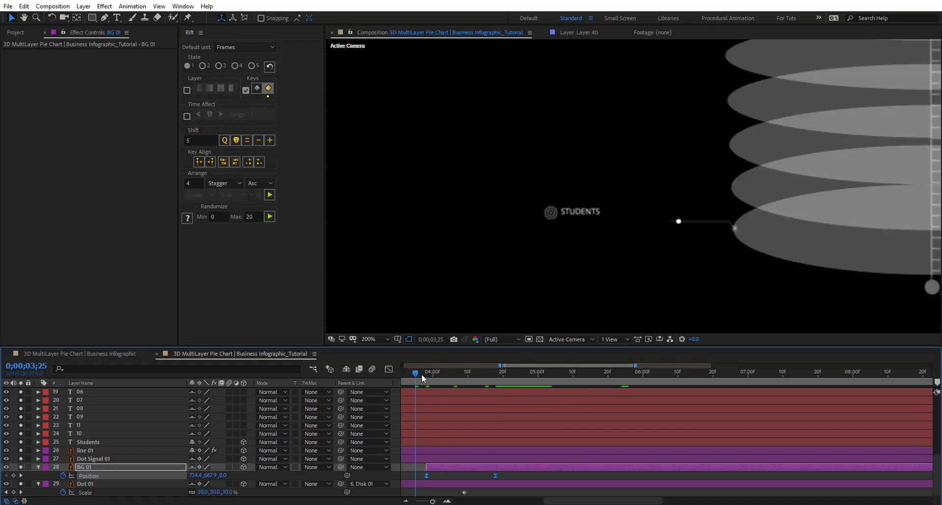
left_click_drag(432, 501, 425, 501)
left_click(667, 372)
key("n")
key("space")
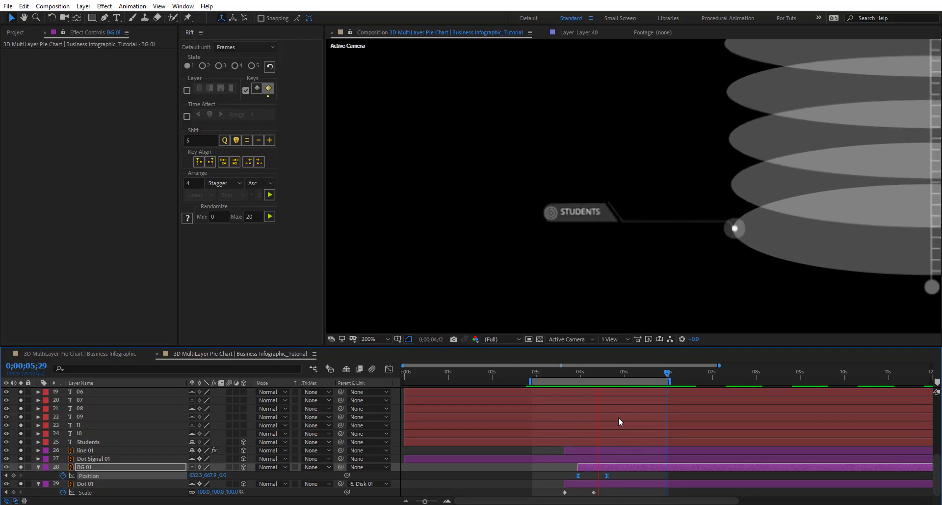
Step: At 0;00;04;07, draw a closed four-point white shape whose slanted left edge follows the callout line beside the STUDENTS plate
left_click_drag(559, 372, 590, 376)
left_click(524, 485)
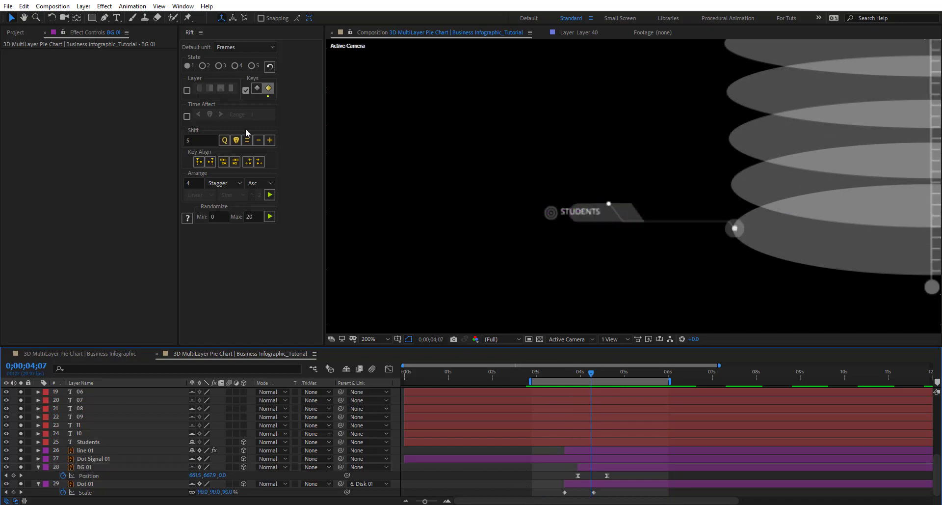
left_click(104, 18)
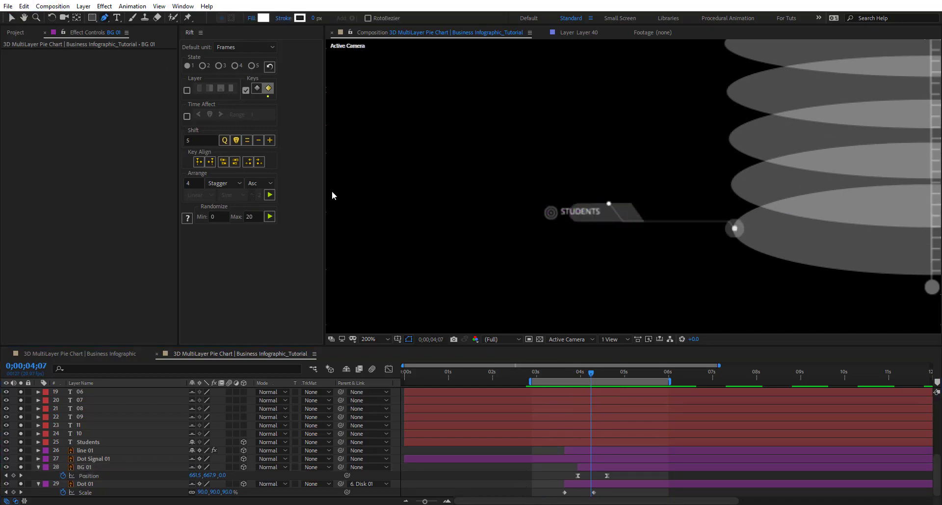
key("period")
left_click(547, 164)
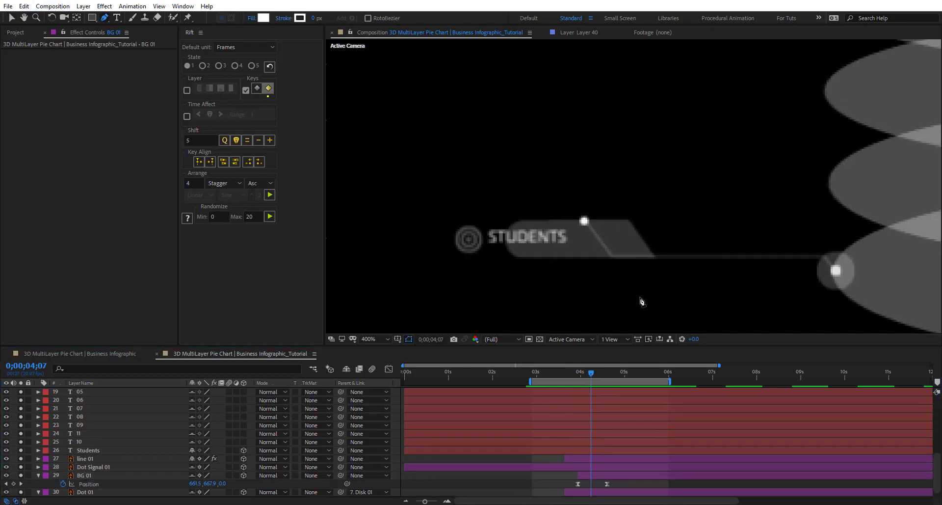
left_click(639, 290)
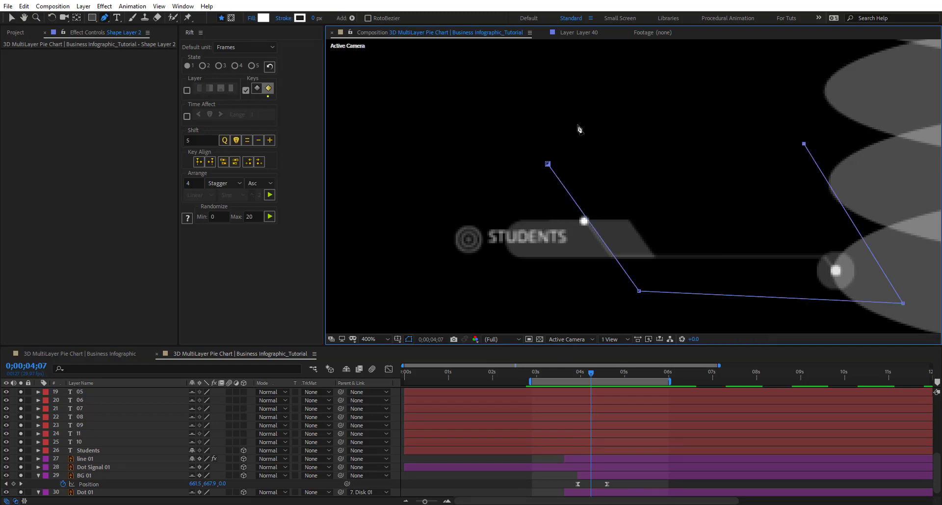
left_click(548, 164)
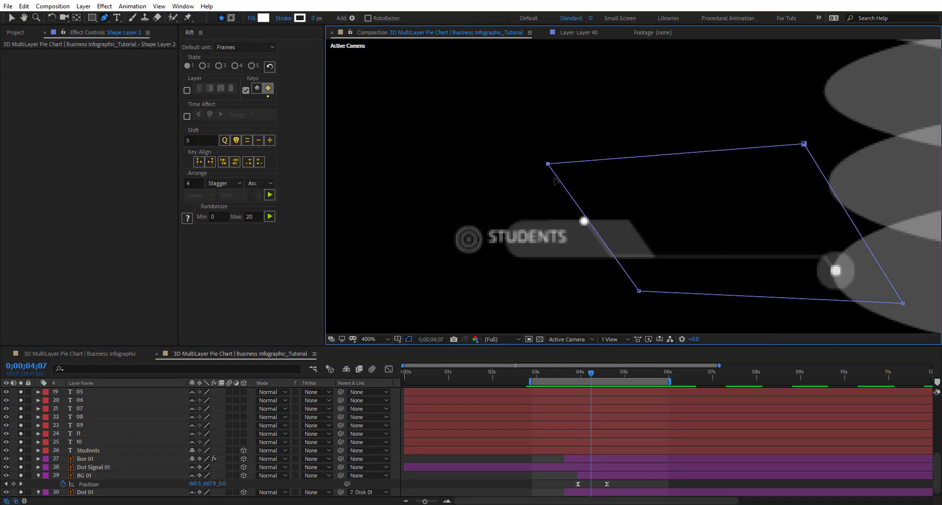
left_click(12, 18)
left_click_drag(548, 164, 546, 164)
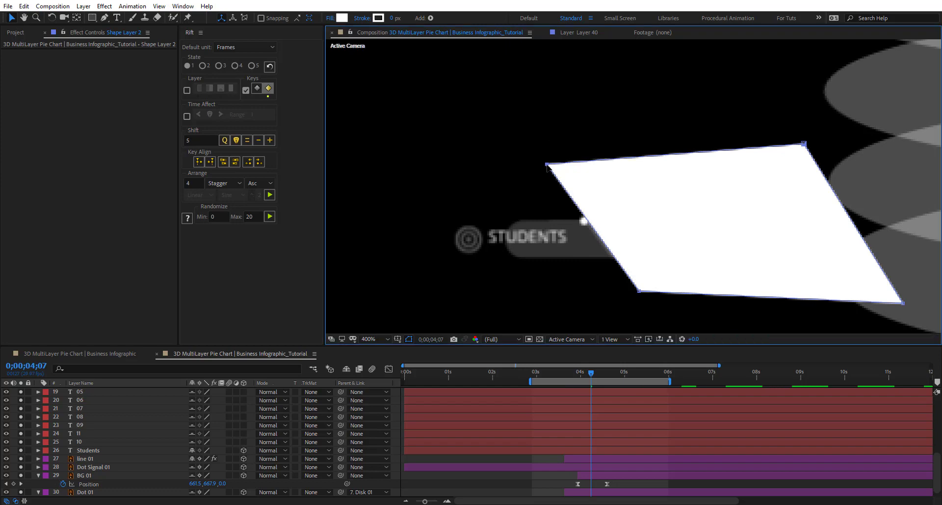
Step: Rename the new shape layer as mask and place it directly above the BG 01 layer
scroll(128, 414, "up", 6)
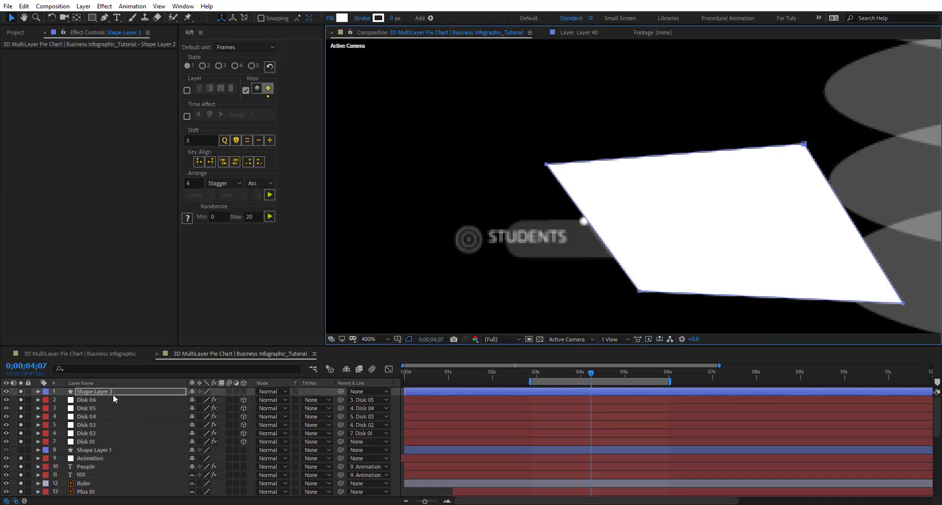
left_click_drag(113, 393, 108, 420)
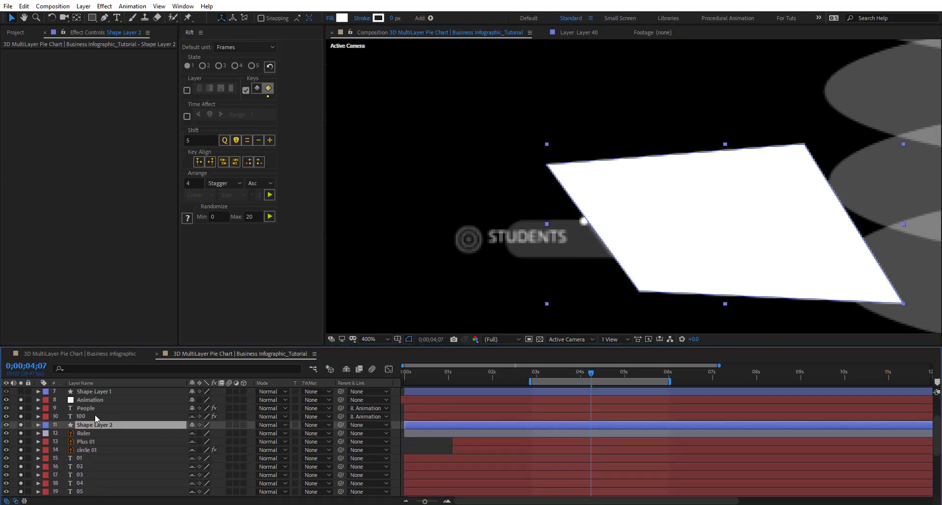
key("Return")
type("ma")
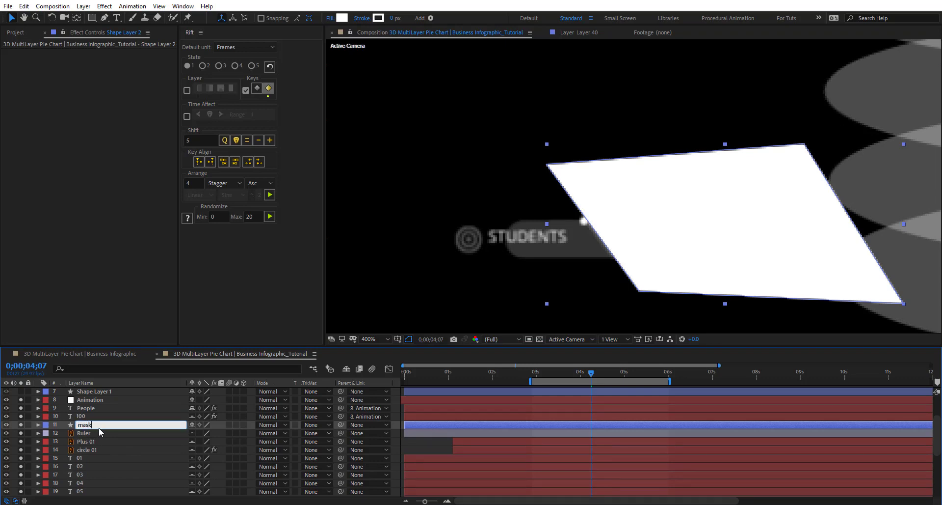
type("sk")
key("Return")
left_click_drag(102, 424, 104, 464)
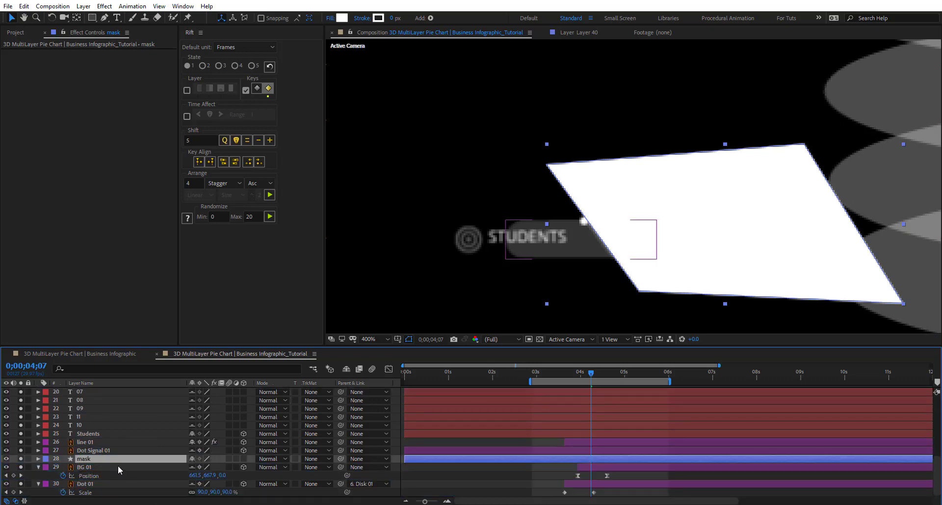
Step: Set BG 01's track matte to Alpha Inverted using the mask layer
left_click(146, 469)
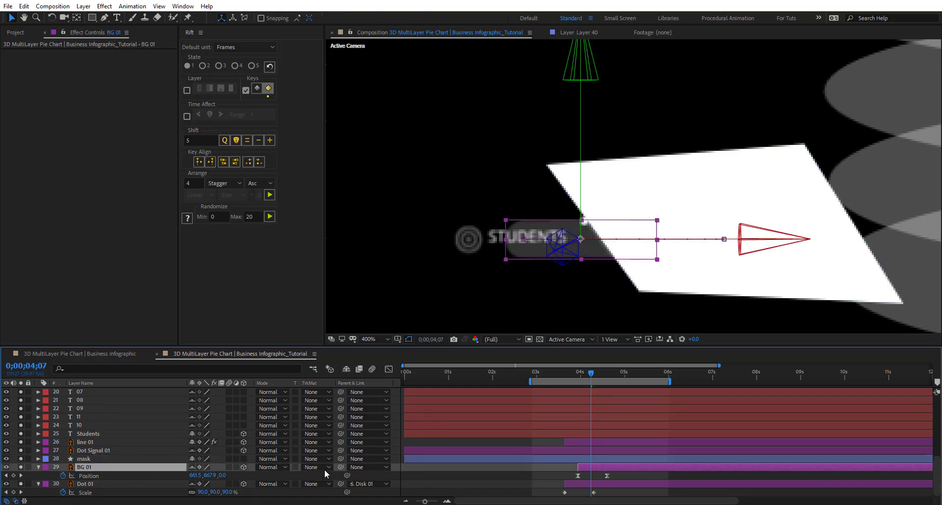
left_click(325, 467)
left_click(388, 435)
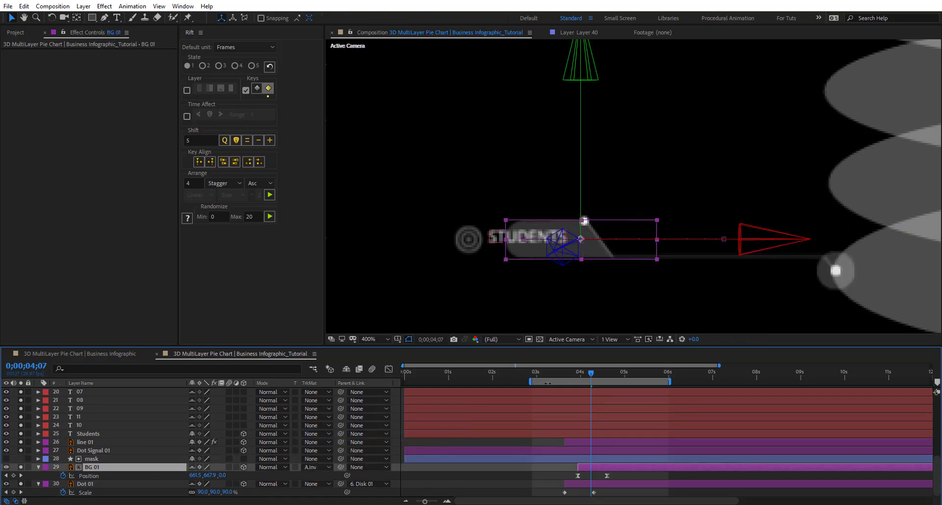
Step: Trim the Dot Signal 01 layer's in point to 0;00;04;14
left_click_drag(585, 373, 599, 387)
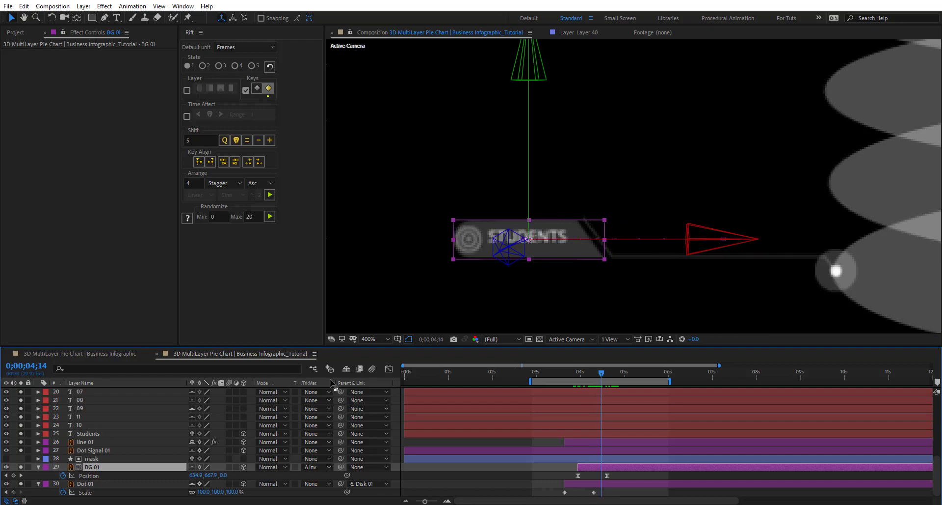
left_click(84, 484)
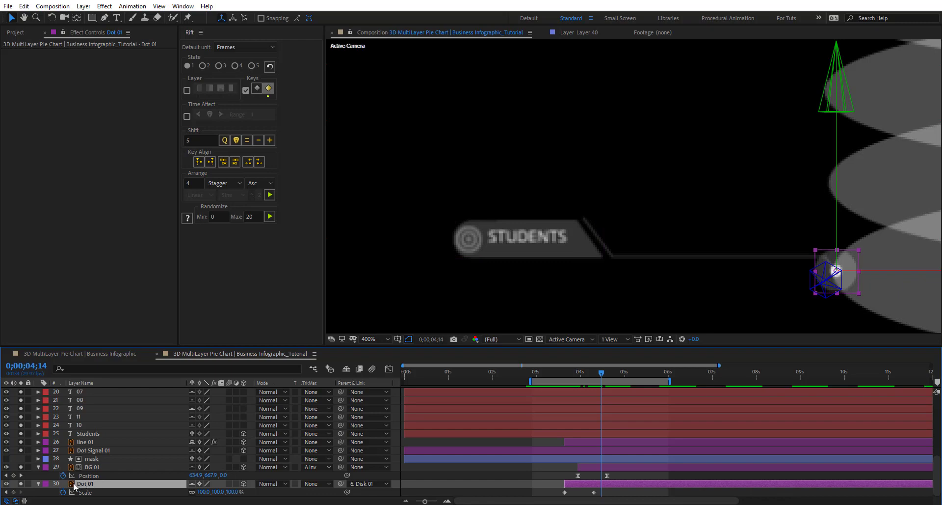
left_click(100, 451)
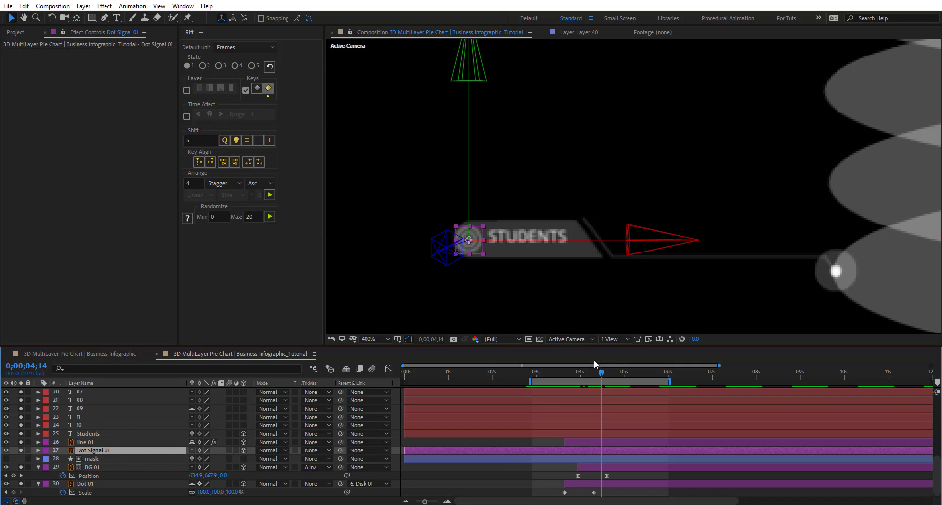
key("alt+bracketleft")
Step: Keyframe Dot Signal 01's Scale from 0% at 0;00;04;14 to 100% at 0;00;04;24, ease both keyframes, and preview
key("alt+shift+s")
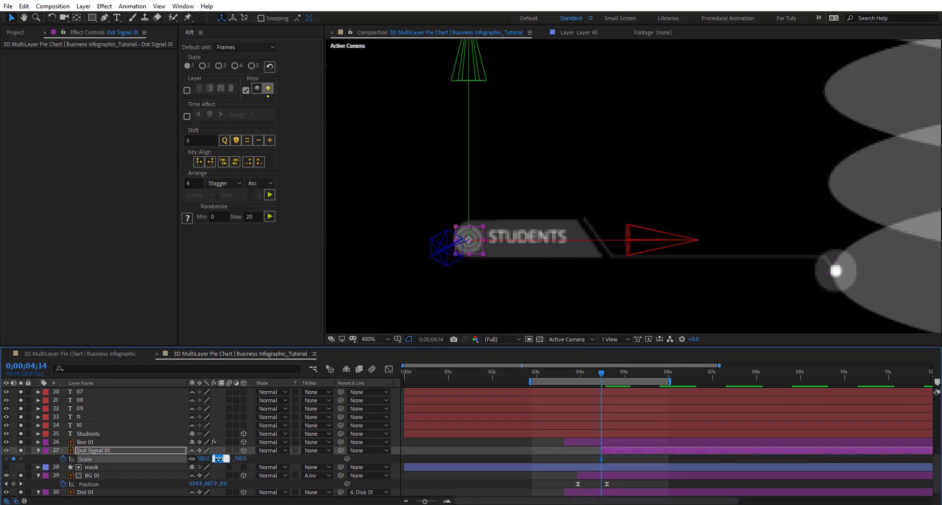
left_click_drag(220, 457, 220, 461)
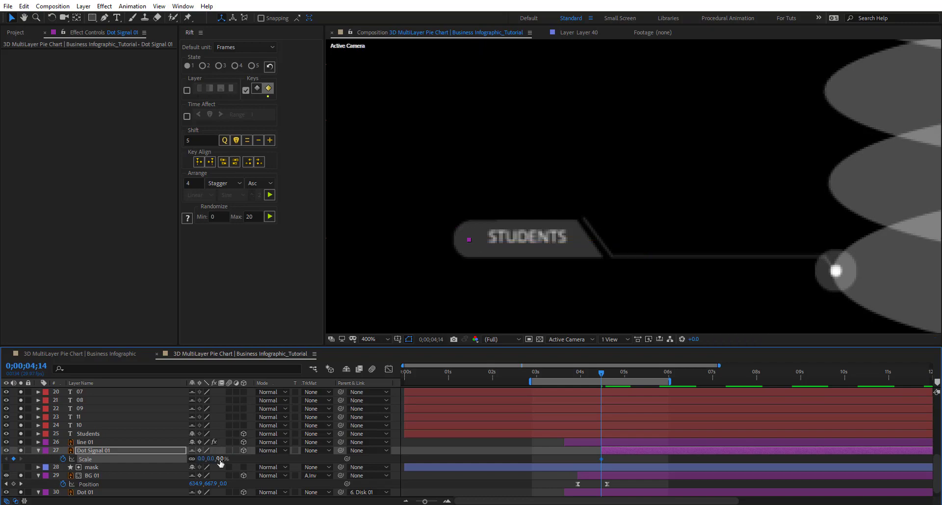
key("shift+Page_Down")
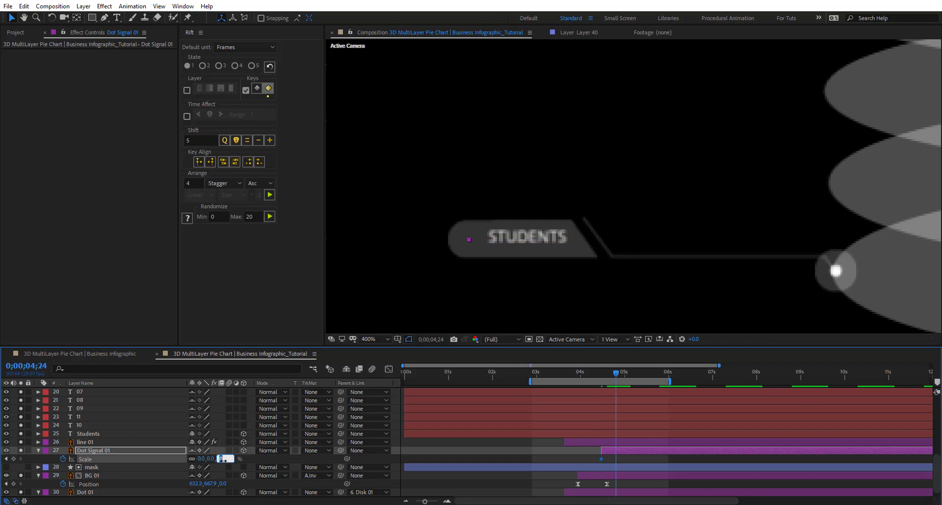
key("Return")
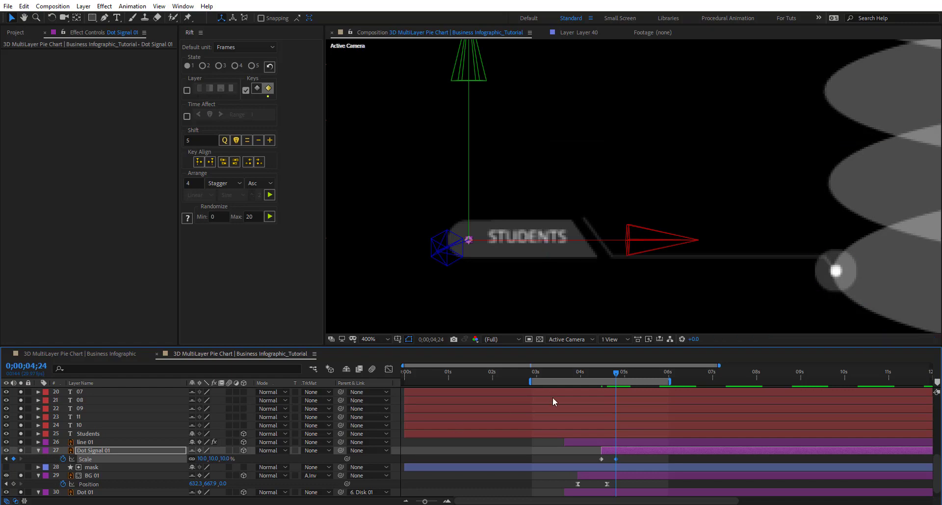
left_click_drag(625, 457, 590, 462)
key("space")
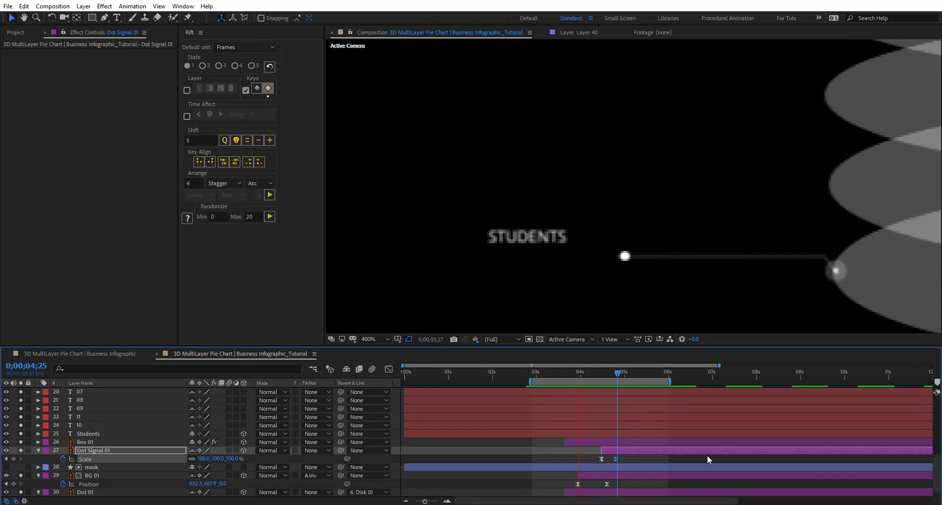
Step: Delay the end keyframes of BG 01's Position and Dot Signal 01's Scale to just before the 5-second mark and preview
left_click(603, 372)
left_click_drag(607, 483, 624, 460)
key("space")
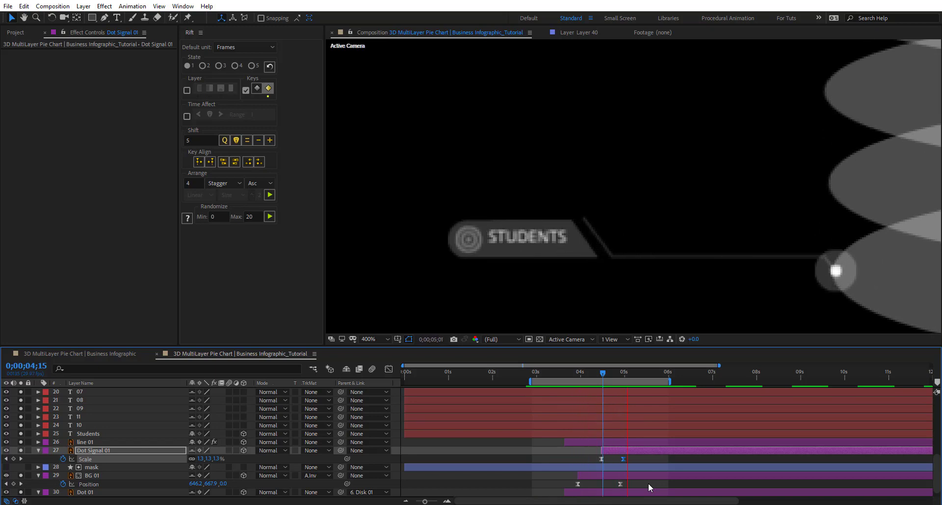
Step: Draw a white rectangle over the STUDENTS label at 0;00;04;15 as a separate shape layer
left_click(596, 373)
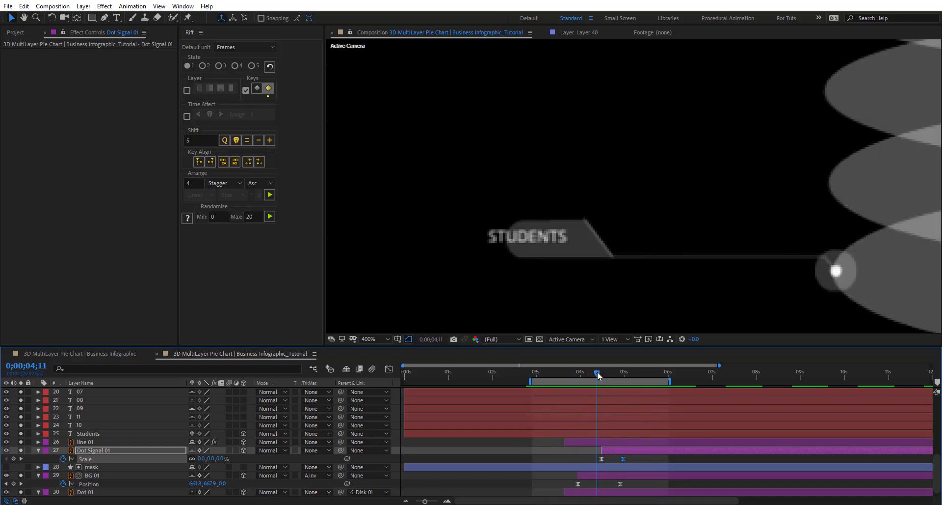
key("Page_Down")
key("Page_Down")
key("Page_Down")
key("Page_Down")
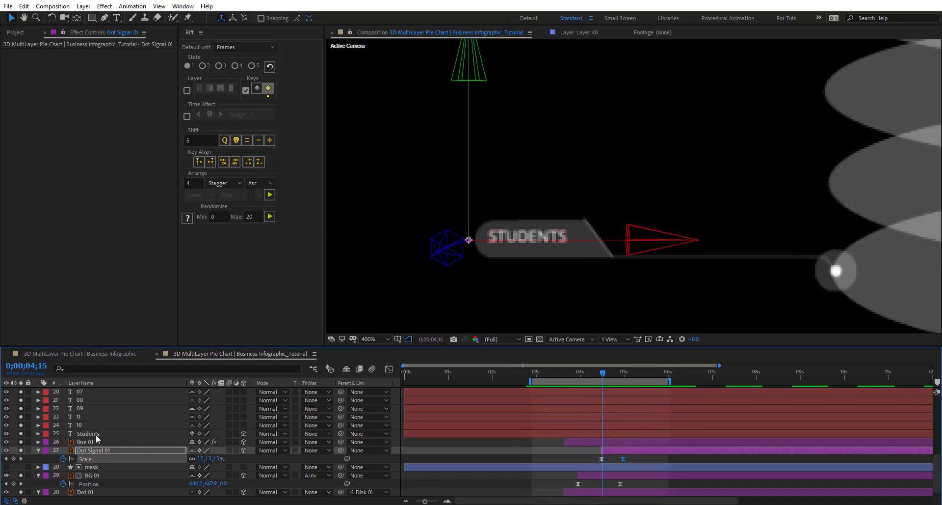
left_click(96, 436)
left_click(91, 18)
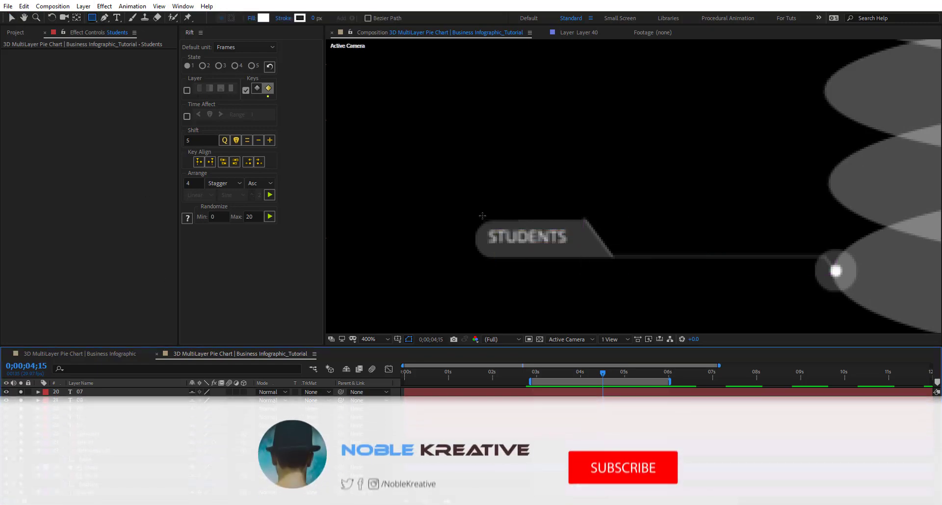
left_click_drag(485, 212, 604, 261)
key("v")
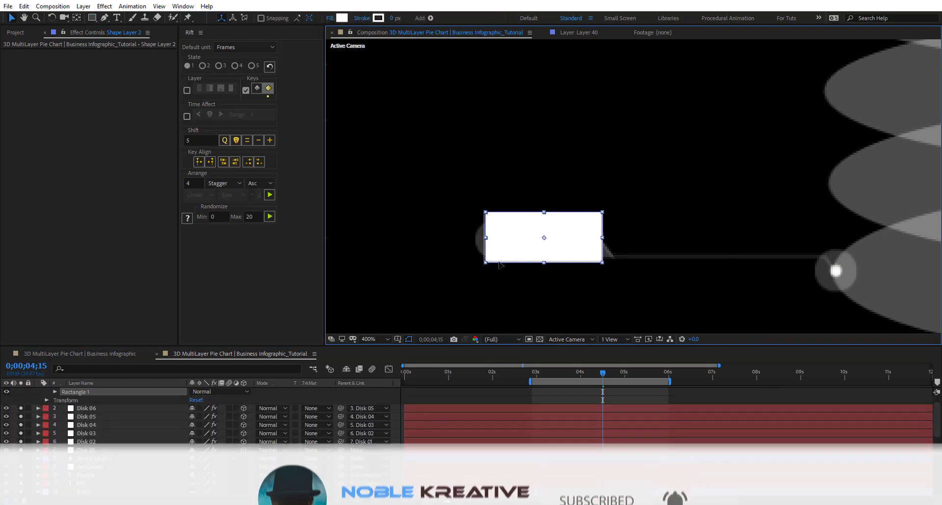
Step: At 0;00;05;12, move the rectangle's left edge beside the ring icon and place Shape Layer 2 directly above the Students layer
left_click_drag(485, 262, 491, 262)
key("ctrl+z")
key("period")
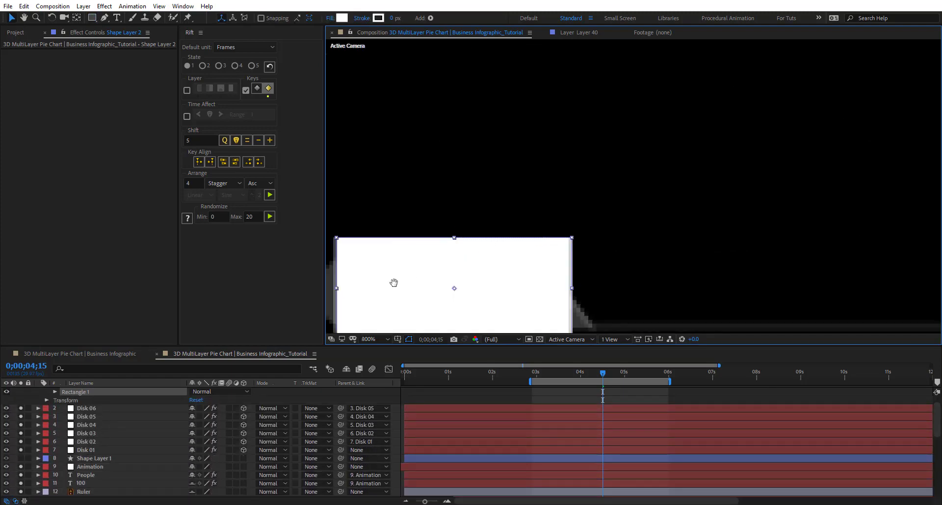
left_click_drag(394, 283, 495, 213)
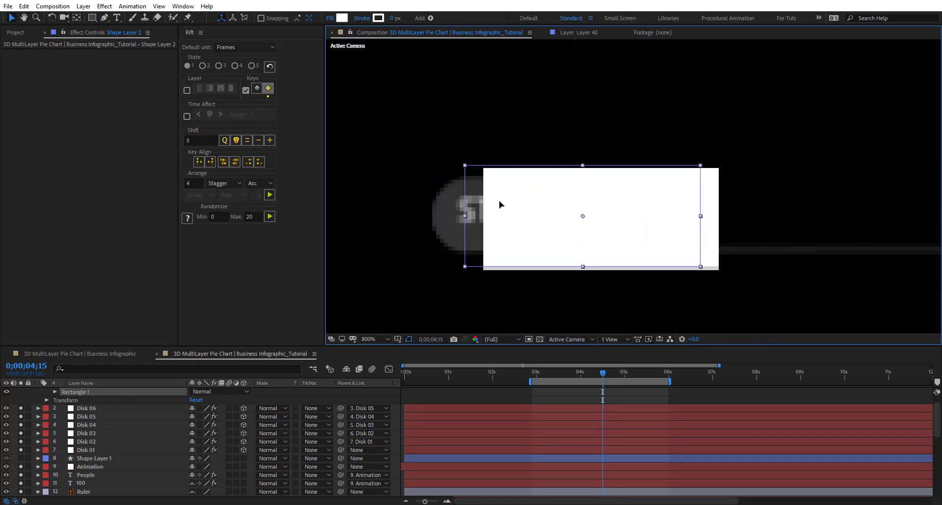
left_click(642, 373)
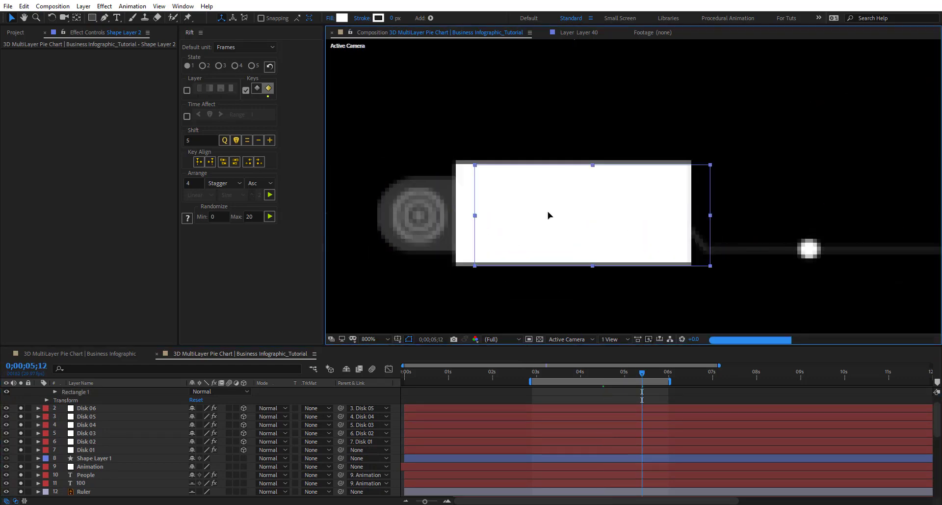
left_click_drag(549, 215, 497, 212)
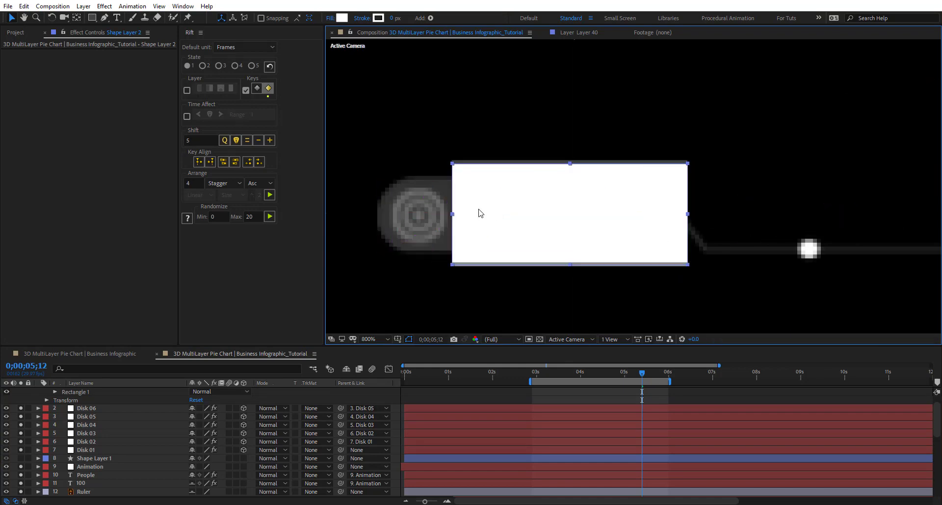
key("comma")
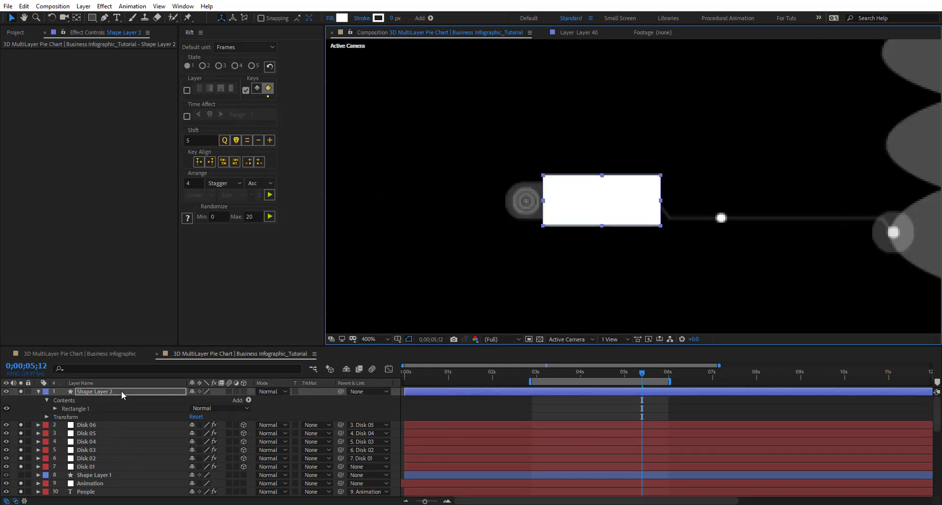
left_click_drag(122, 474, 125, 426)
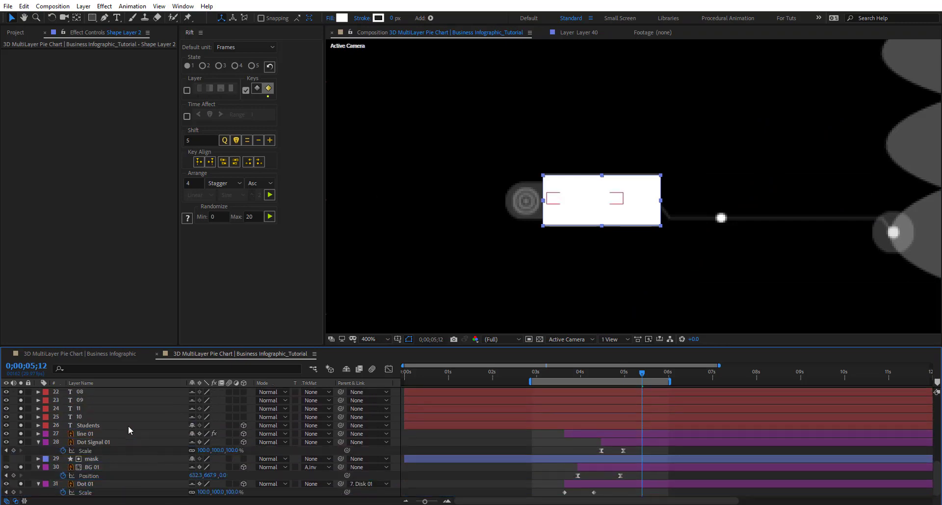
Step: Reveal the Position of the Students text layer and trim its in point to 0;00;04;14
left_click(137, 425)
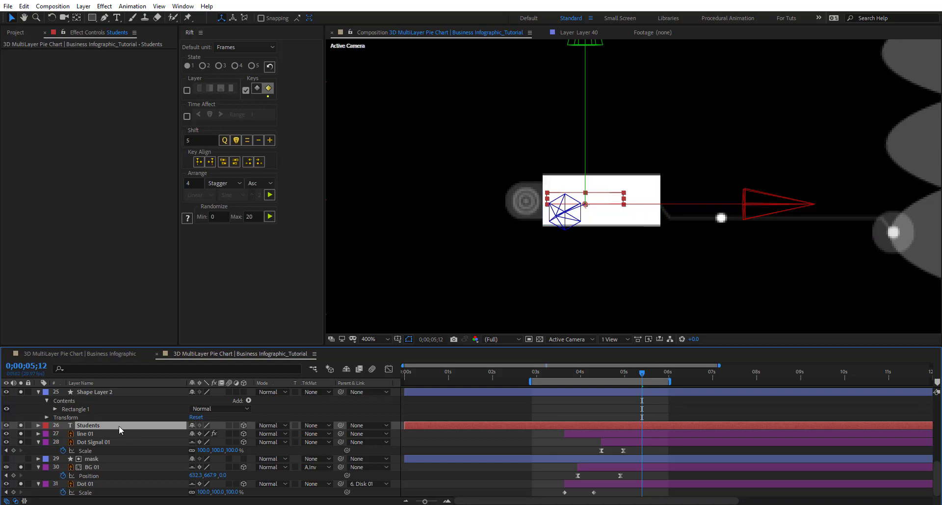
key("p")
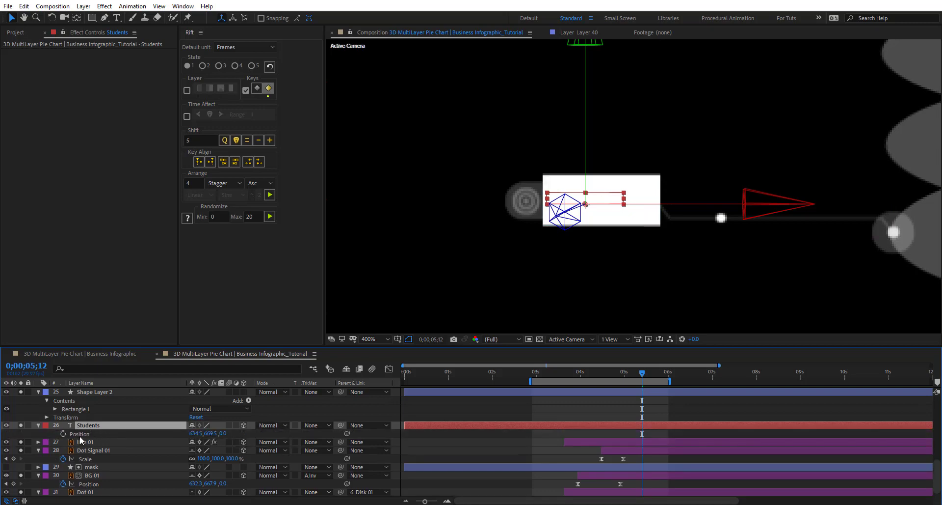
left_click(610, 375)
left_click_drag(606, 376, 602, 375)
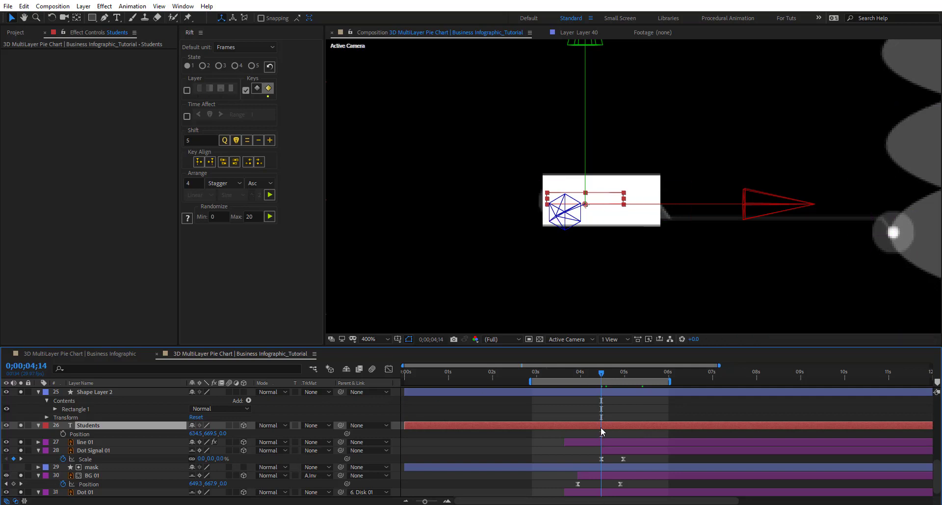
key("alt+[")
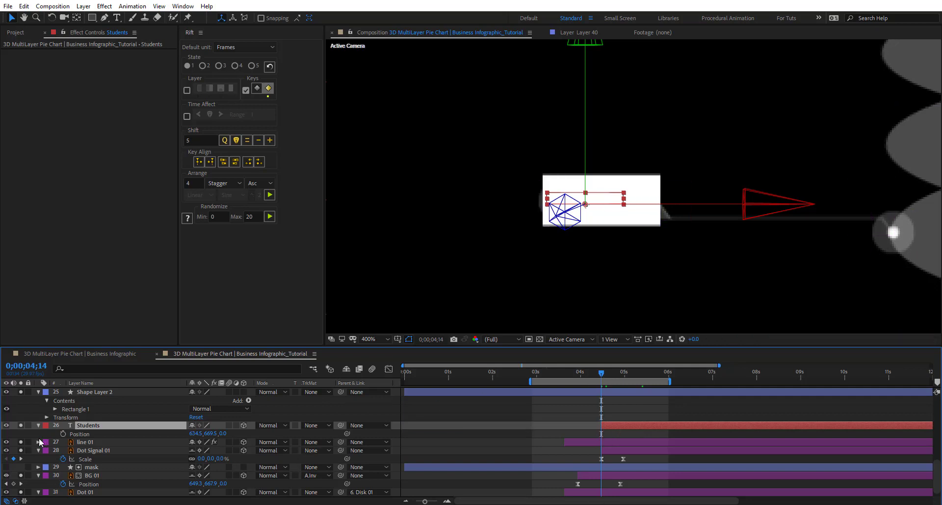
Step: Keyframe the Students layer's Position from X 589.5 at 0;00;04;14 to X 635.5 at 0;00;05;02
left_click(63, 434)
left_click_drag(179, 432, 170, 429)
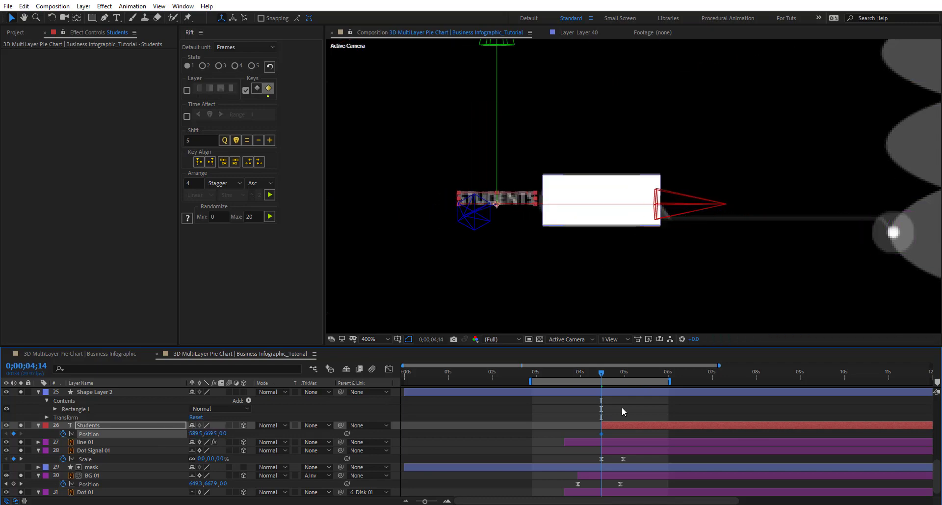
left_click_drag(624, 374, 629, 374)
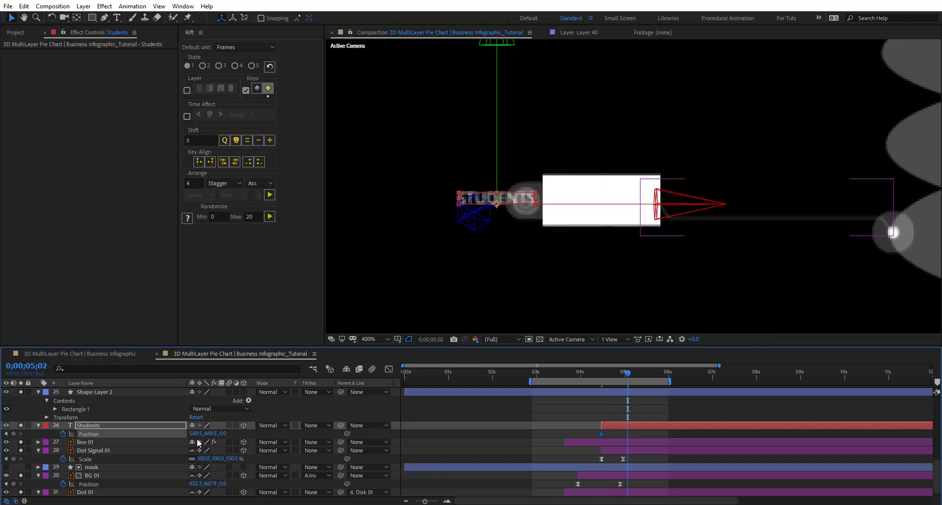
left_click_drag(196, 434, 216, 434)
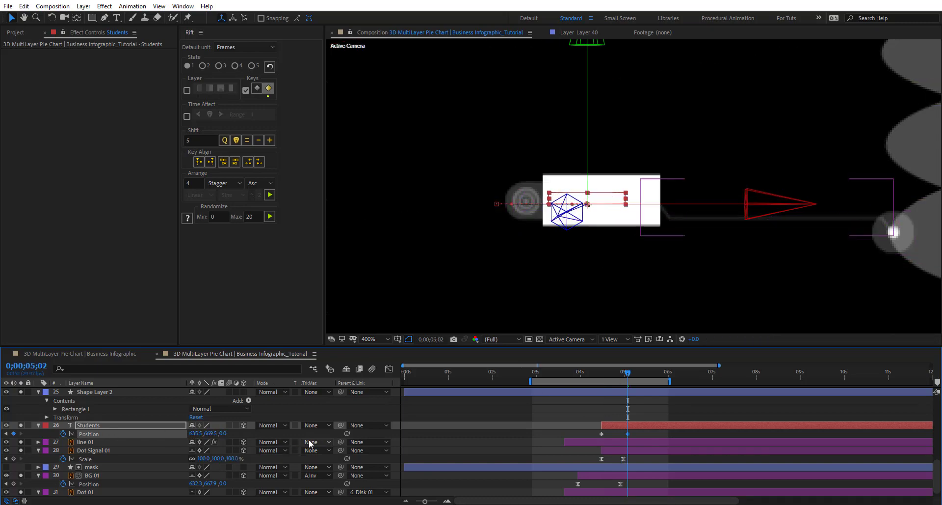
Step: Try an Alpha Inverted Matte from Shape Layer 2 on the Students layer and check how the label is revealed
left_click(314, 426)
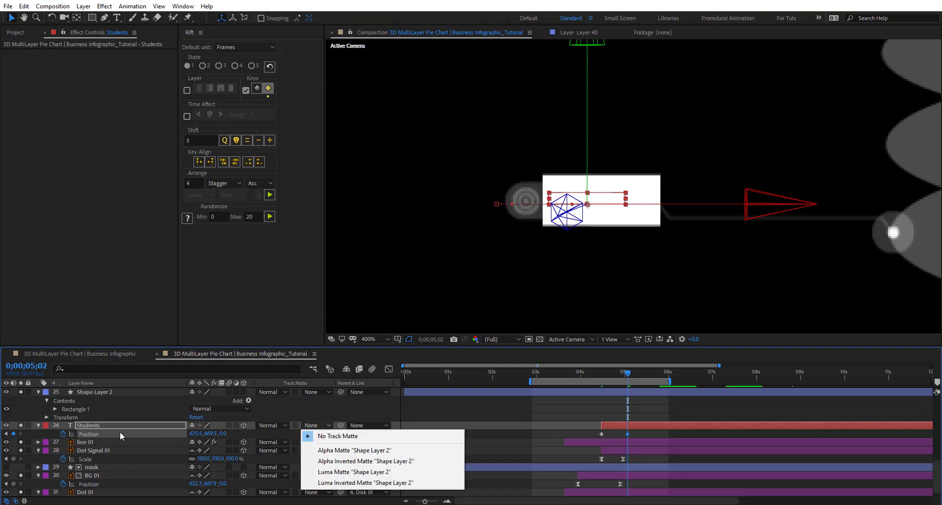
left_click(366, 461)
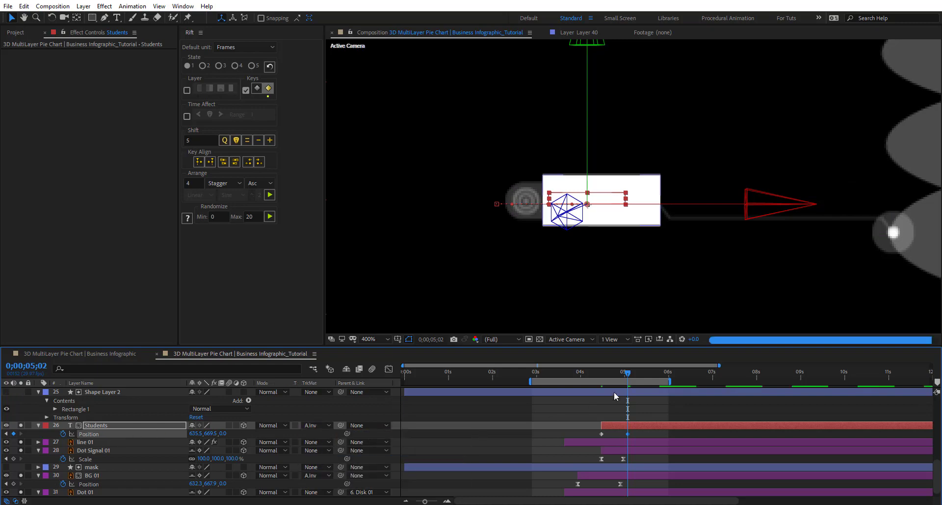
left_click_drag(630, 377, 616, 376)
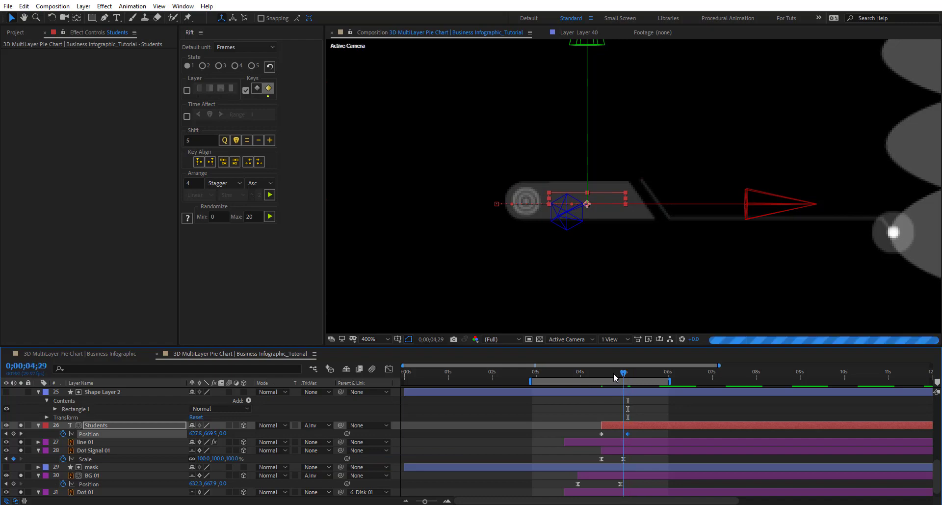
Step: Set the Students layer's track matte to Alpha Matte "Shape Layer 2" and scrub to 0;00;05;02
left_click(314, 442)
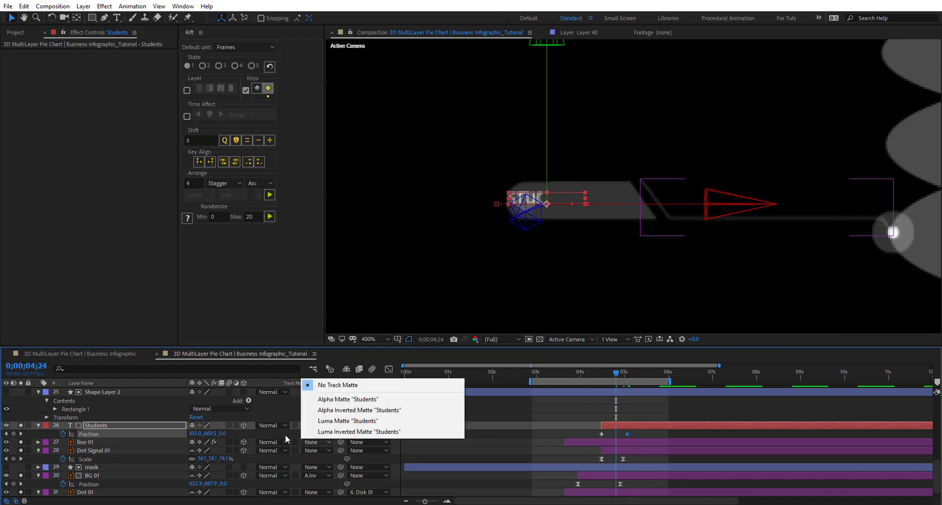
left_click(285, 434)
left_click(316, 426)
left_click(334, 449)
left_click_drag(608, 370, 629, 382)
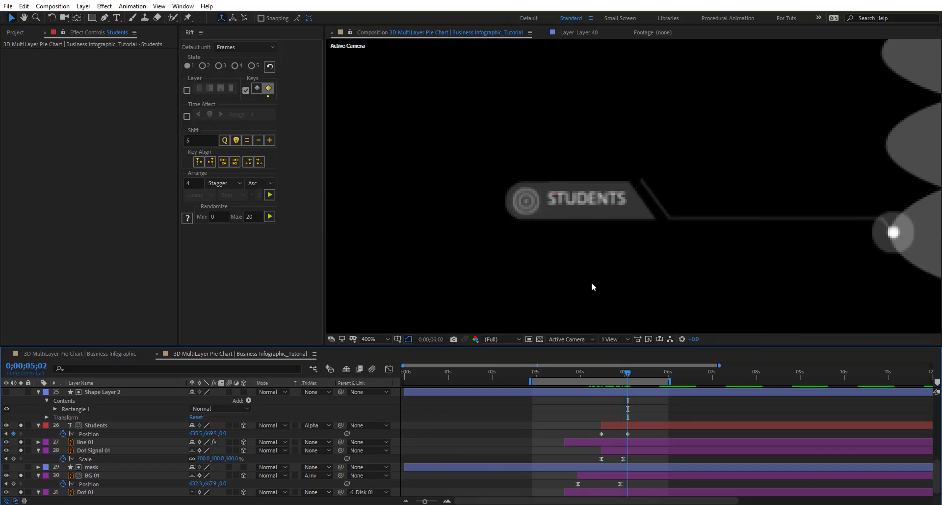
Step: Preview the STUDENTS callout animation together with the stacked disks
scroll(630, 212, "down", 1)
key("space")
left_click_drag(653, 189, 516, 204)
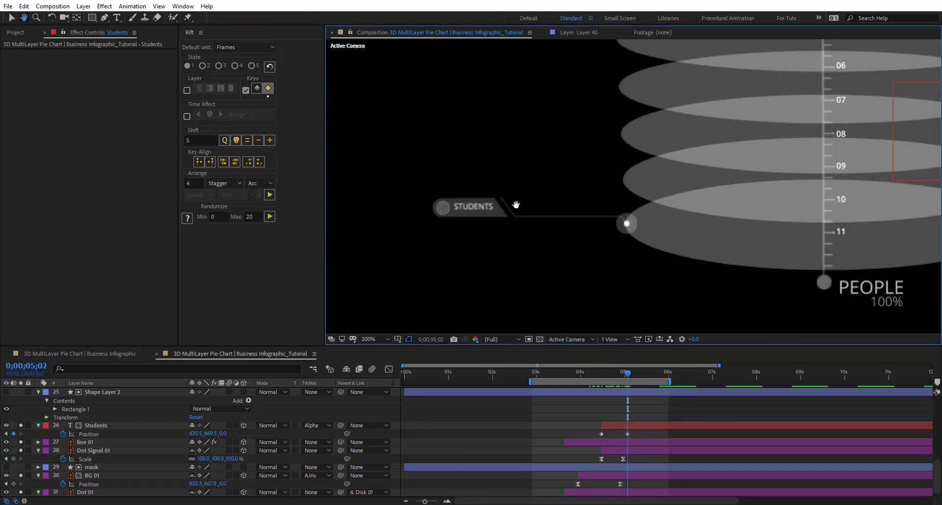
key("space")
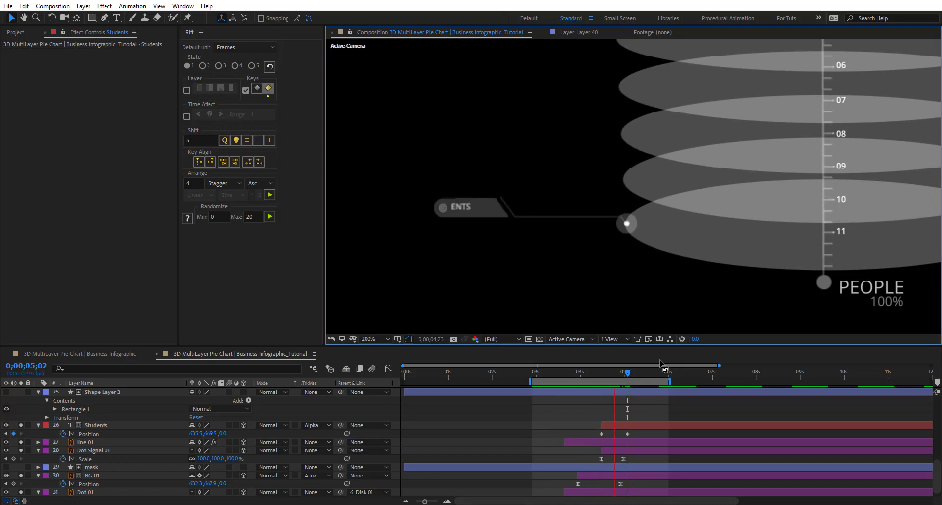
mouse_move(629, 373)
left_mouse_down()
mouse_move(562, 383)
mouse_move(631, 381)
left_mouse_up()
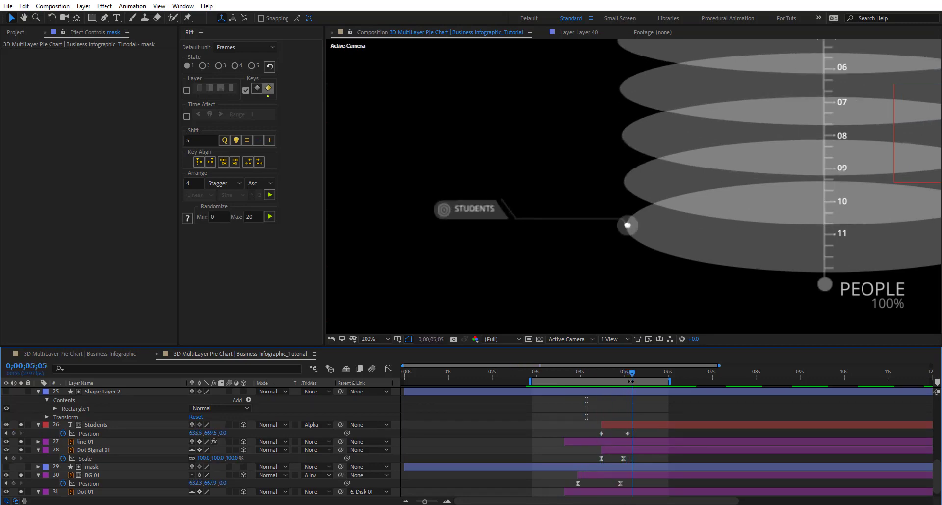
Step: Parent line 01 and BG 01 to Dot 01, and Dot Signal 01 to BG 01
left_click(98, 441)
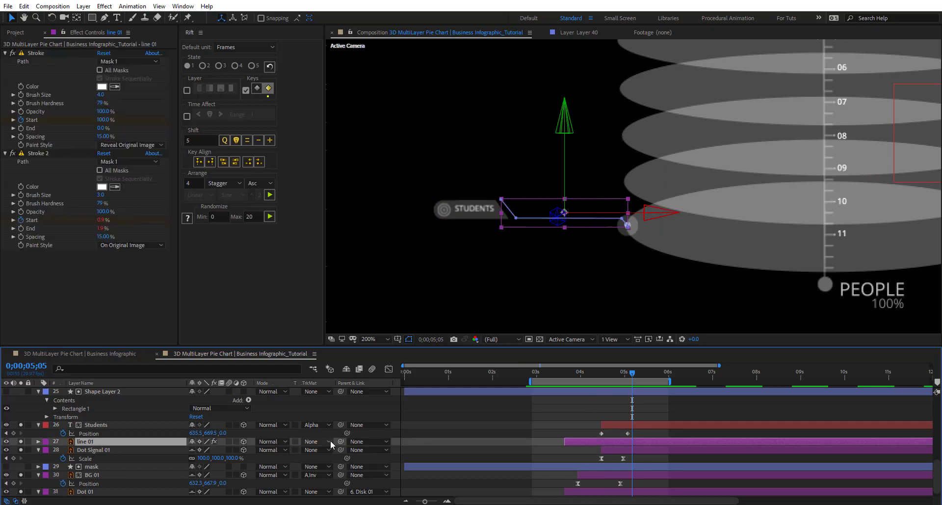
left_click_drag(119, 475, 96, 485)
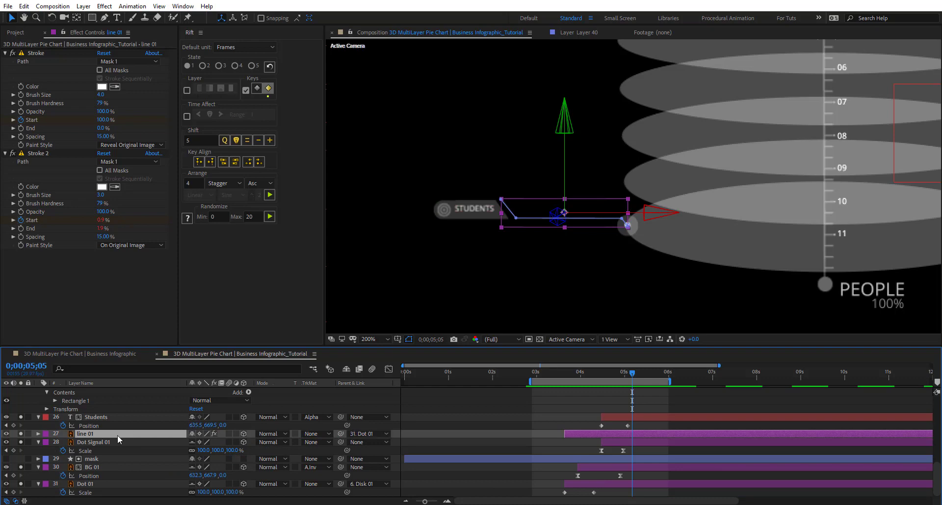
left_click(95, 442)
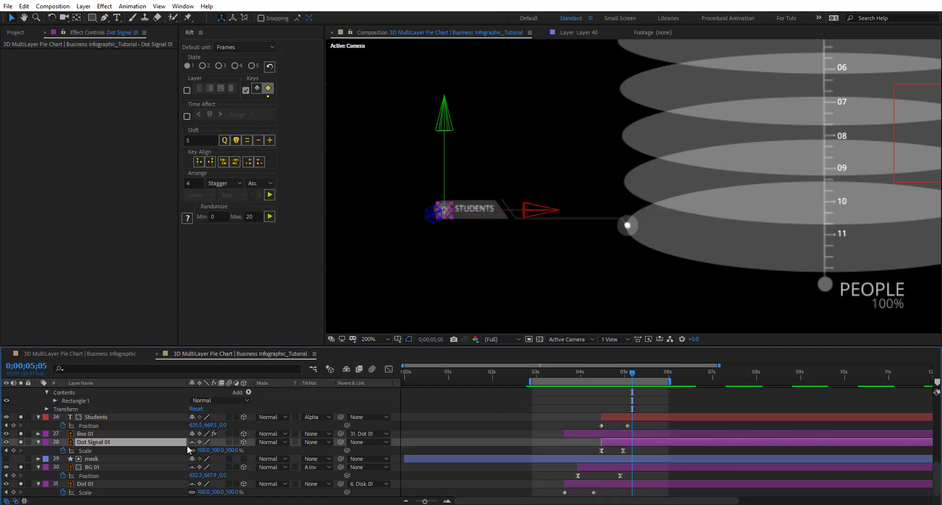
left_click_drag(340, 441, 99, 467)
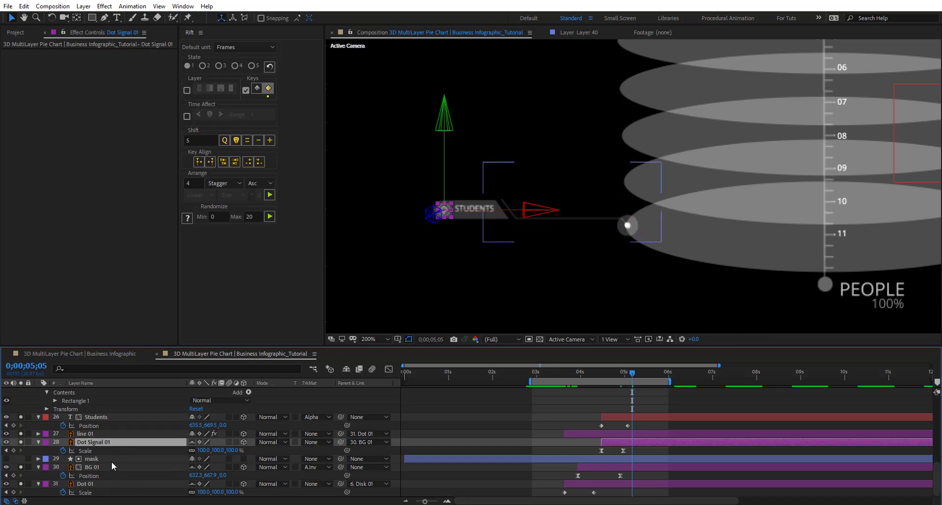
left_click(91, 467)
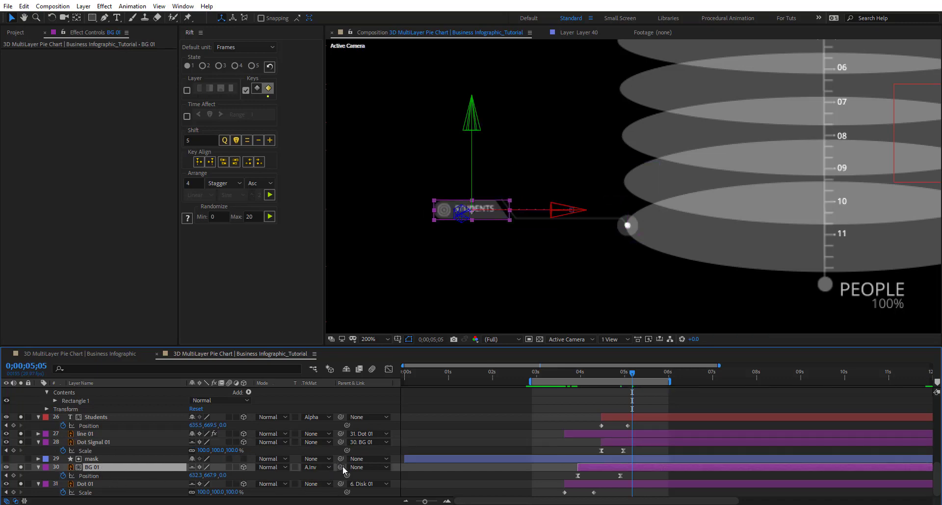
left_click_drag(343, 469, 93, 485)
key("ctrl+Up")
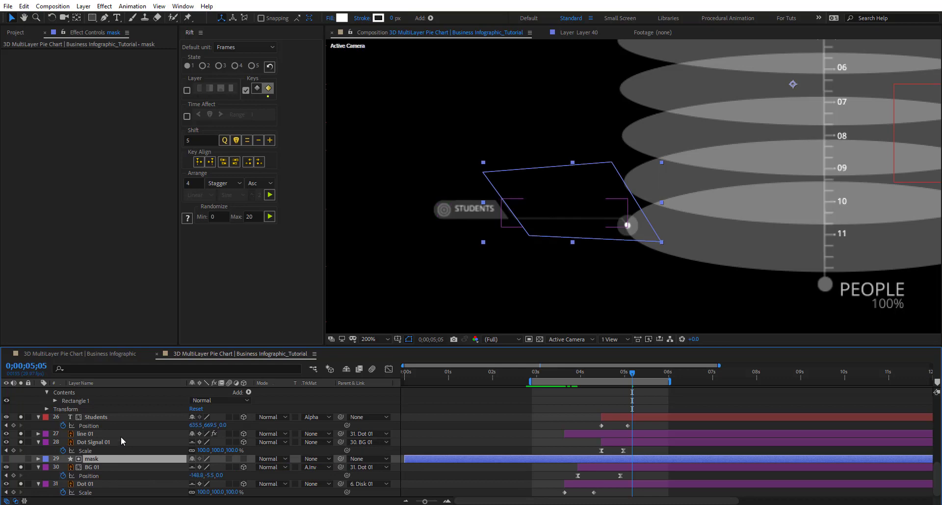
key("ctrl+Up")
key("ctrl+Up")
key("ctrl+Up")
left_click(120, 441)
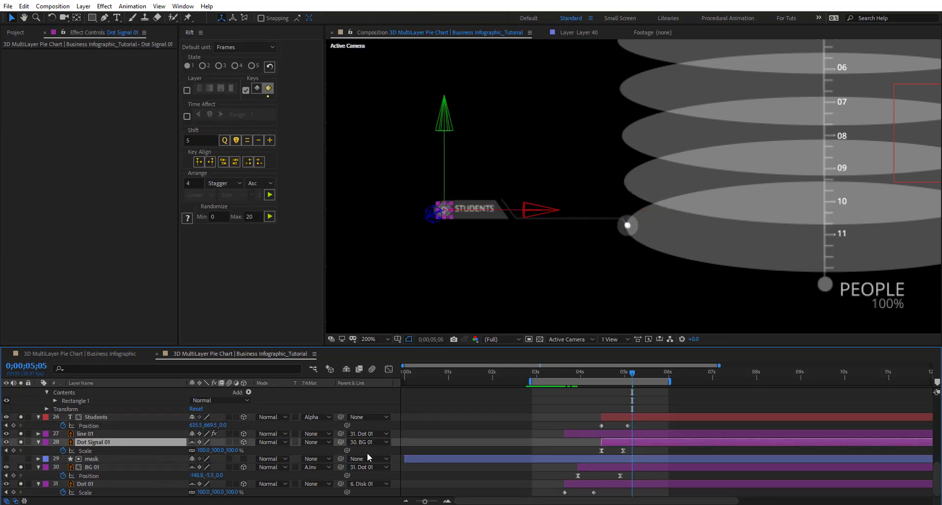
Step: Ease the keyframes of Students, Dot Signal 01, BG 01 and Dot 01, shifting their speed curves' peaks toward the start for a slow finish
left_click_drag(645, 423, 542, 494)
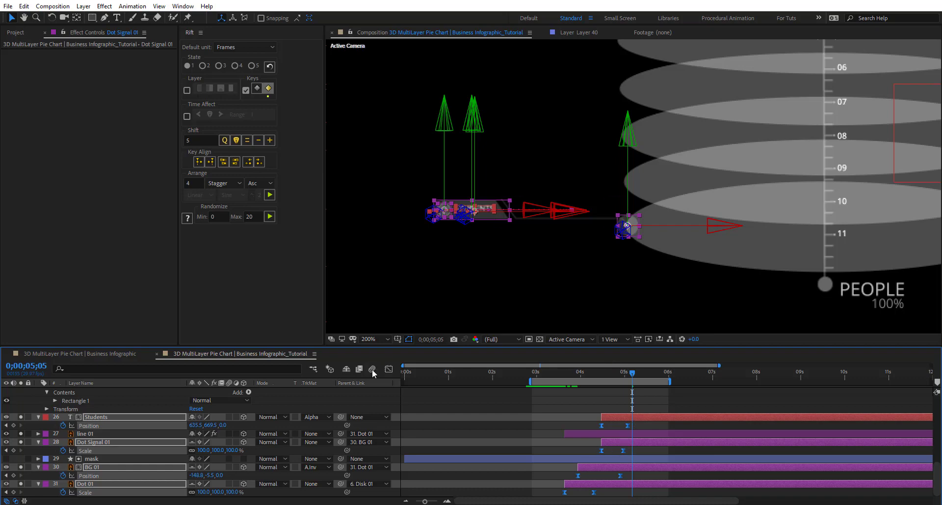
left_click(390, 369)
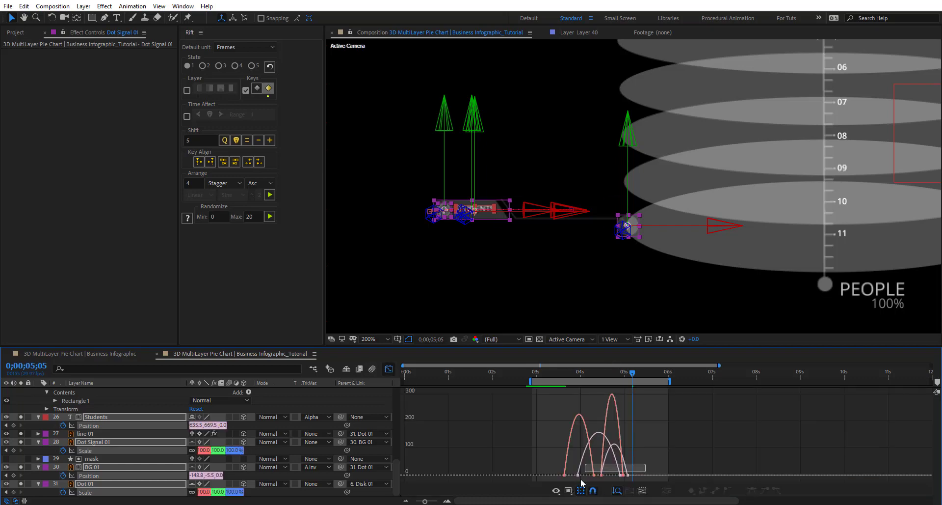
left_click(589, 473)
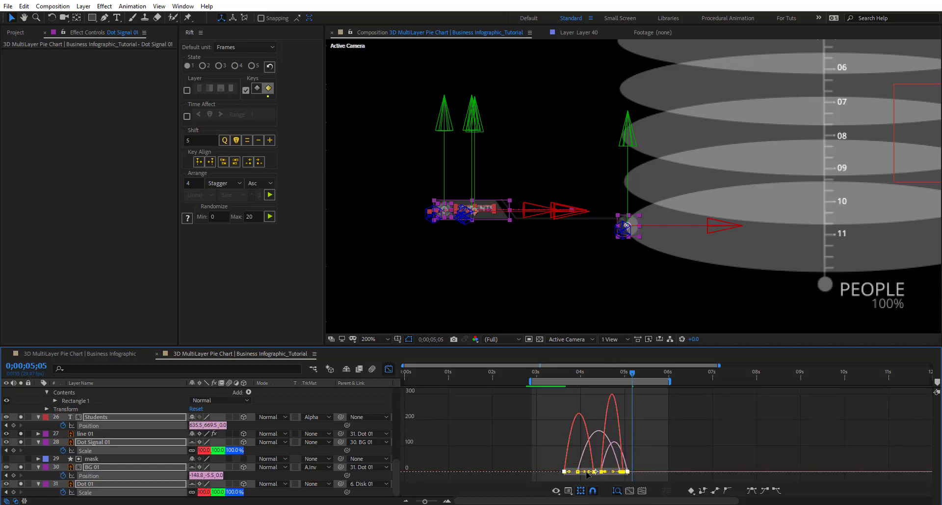
left_click_drag(587, 473, 582, 473)
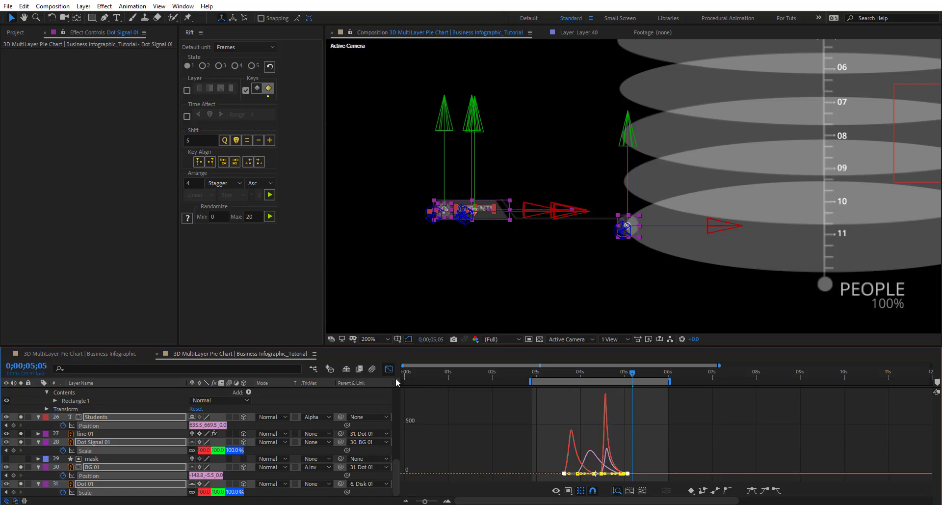
left_click(390, 369)
left_click(603, 395)
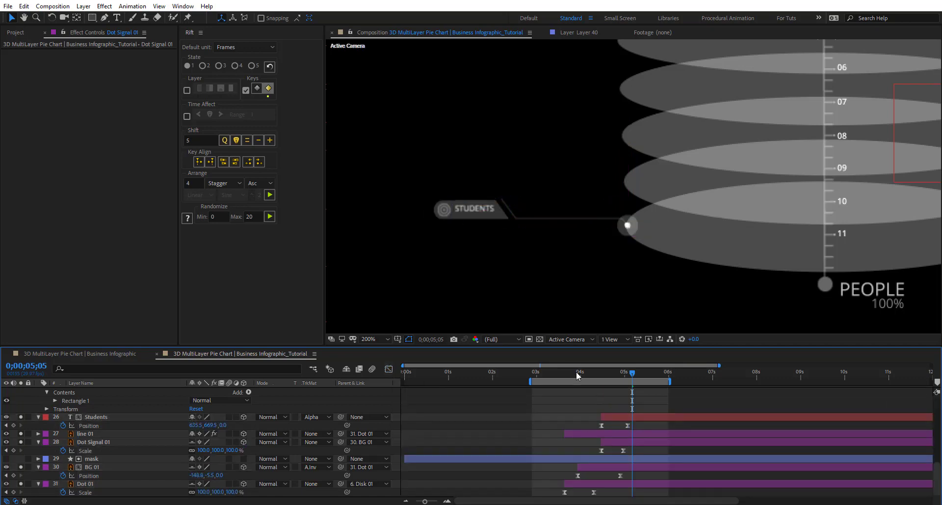
left_click_drag(579, 372, 625, 374)
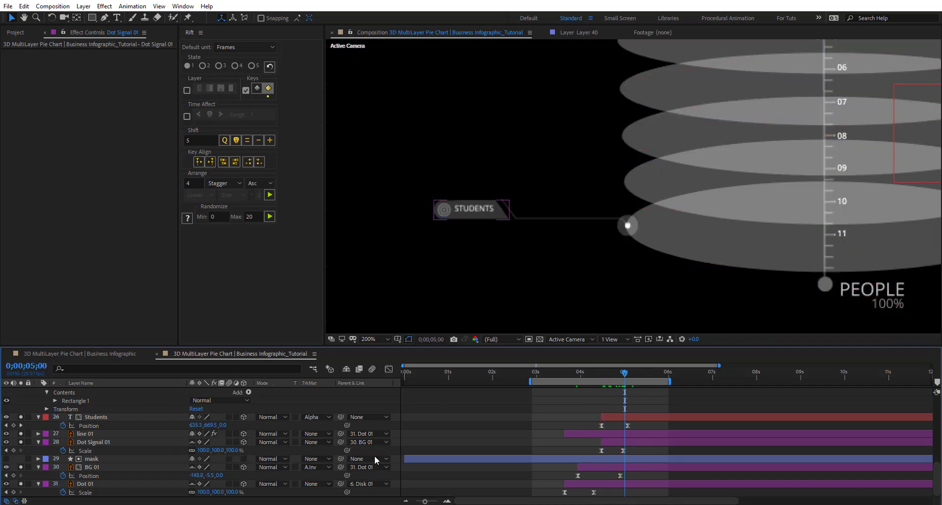
Step: Parent Shape Layer 2 and Students to BG 01, and the mask layer to line 01
scroll(124, 438, "up", 1)
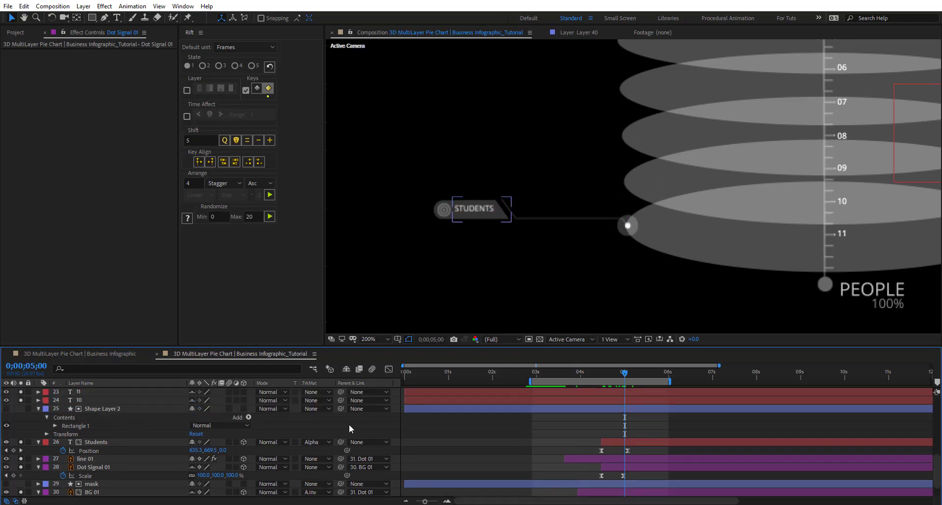
left_click(115, 409)
left_click(115, 443, "ctrl")
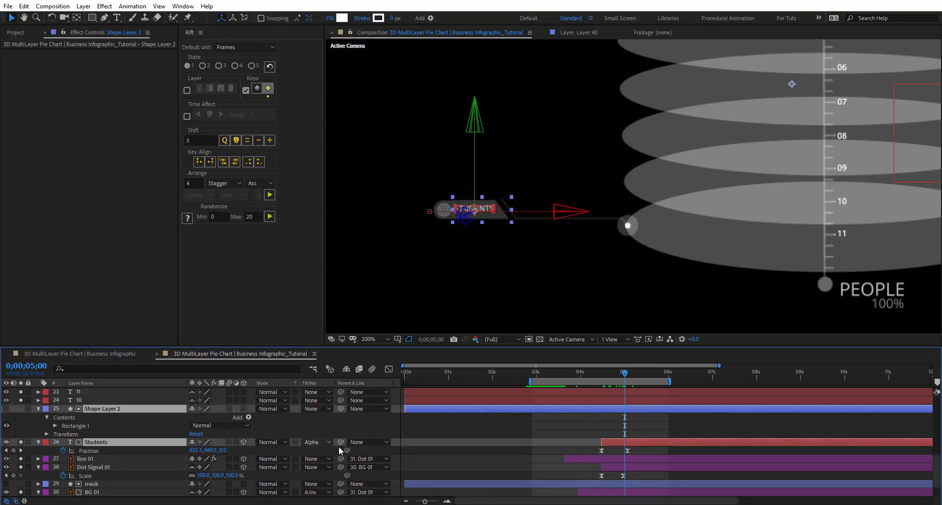
left_click_drag(340, 442, 104, 473)
left_click(99, 467)
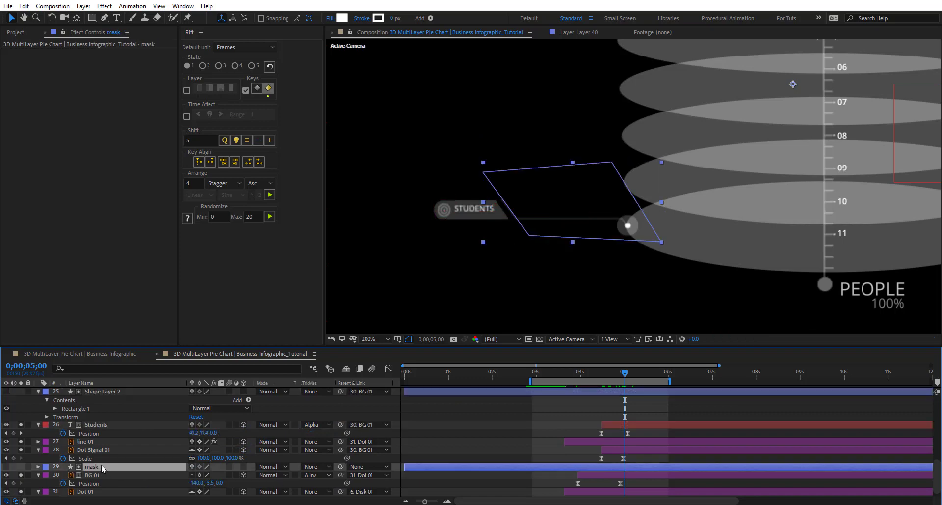
left_click_drag(90, 451, 91, 442)
Step: Preview the callout and delay the end keyframes of Students' Position and Dot Signal 01's Scale to shortly after the 5-second mark
left_click_drag(624, 374, 575, 379)
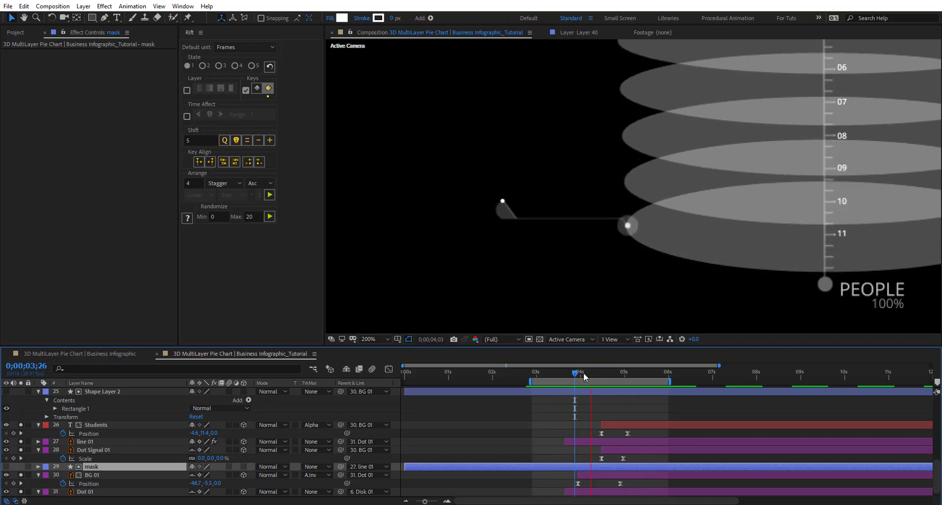
left_click(591, 372)
scroll(624, 416, "down", 1)
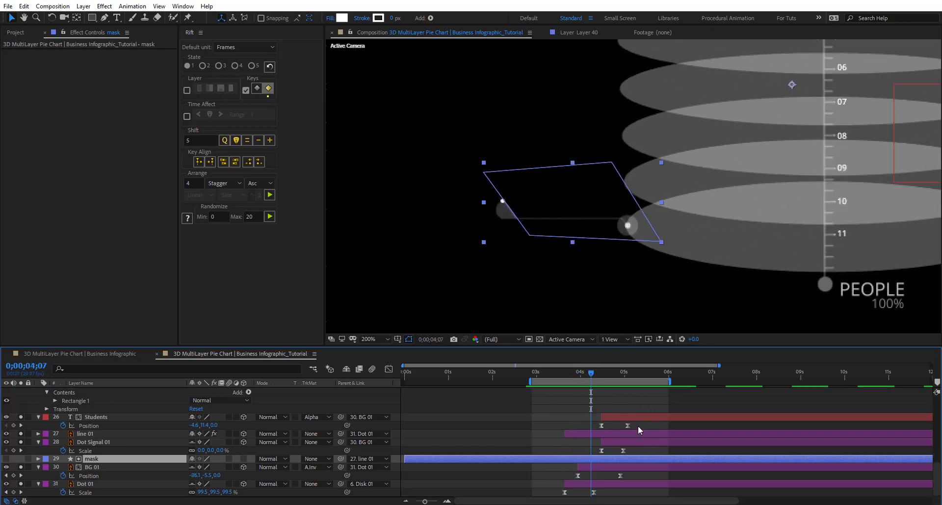
mouse_move(638, 425)
left_mouse_down()
mouse_move(614, 473)
mouse_move(633, 479)
mouse_move(600, 494)
mouse_move(587, 477)
mouse_move(617, 478)
left_mouse_up()
Step: Try delaying the end keyframes of both Stroke Start properties on line 01 to about 0;00;04;20 and preview
left_click(595, 373)
left_click(612, 373)
left_click(85, 433)
key("u")
key("space")
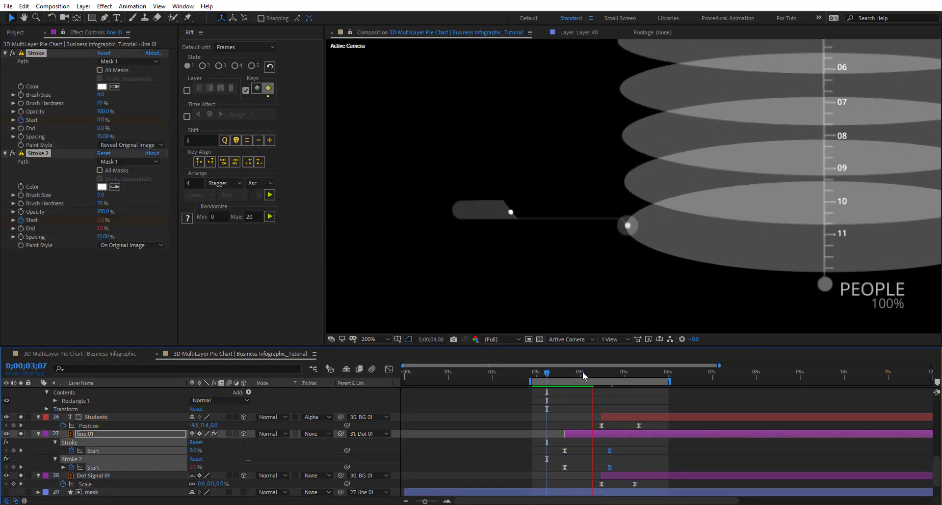
Step: Pull in the end keyframes of line 01's Stroke Starts to about 0;00;04;09, Dot 01's Scale to 0;00;04;06 and BG 01's Position to about 0;00;04;21
left_click(584, 373)
scroll(594, 427, "down", 1)
mouse_move(623, 416)
left_mouse_down()
mouse_move(558, 449)
mouse_move(594, 426)
left_mouse_up()
left_click(579, 373)
left_click_drag(589, 475, 585, 475)
left_click(560, 374)
key("space")
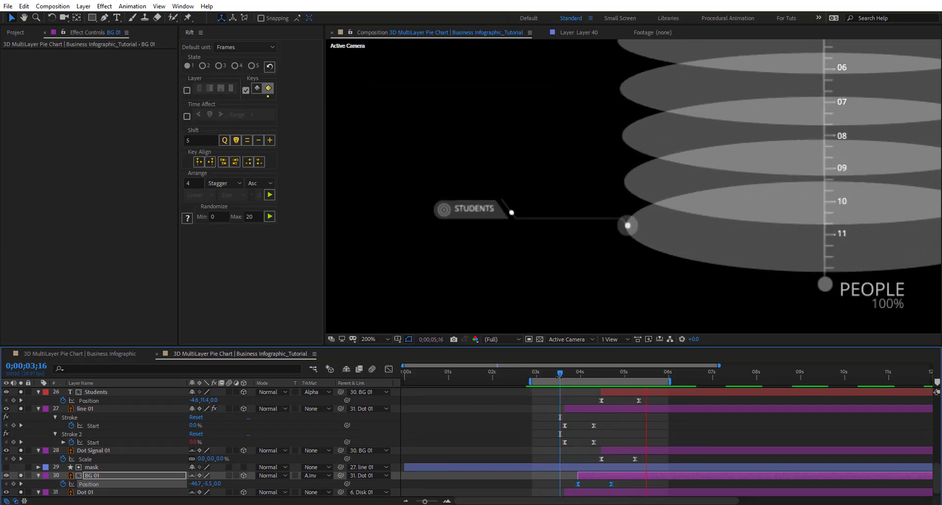
Step: At 0;00;04;06, collapse the properties of Shape Layer 2, Students, line 01, Dot Signal 01 and BG 01
left_click(589, 373)
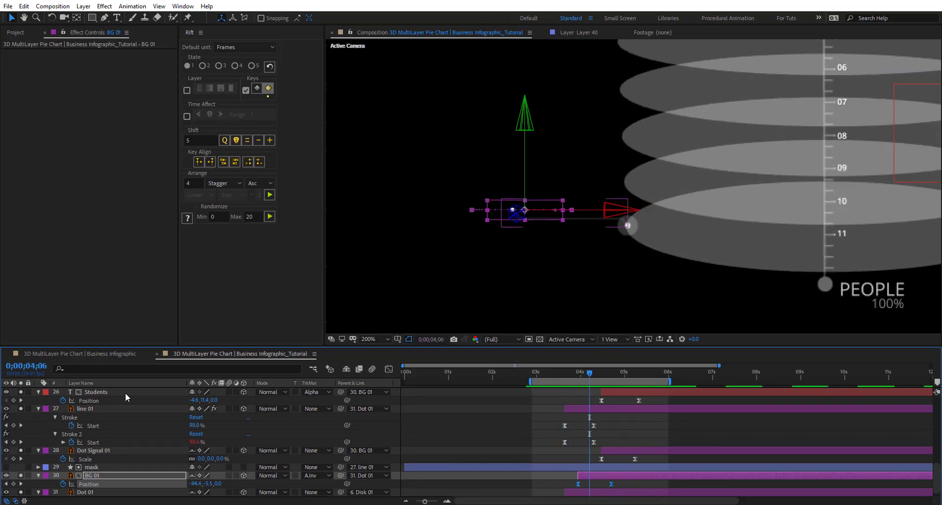
left_click(37, 392)
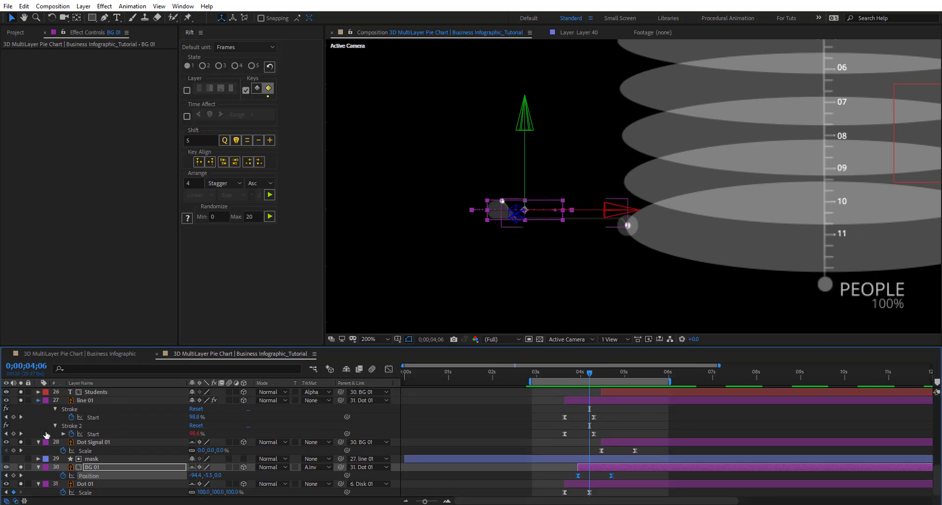
left_click(37, 400)
left_click(37, 392)
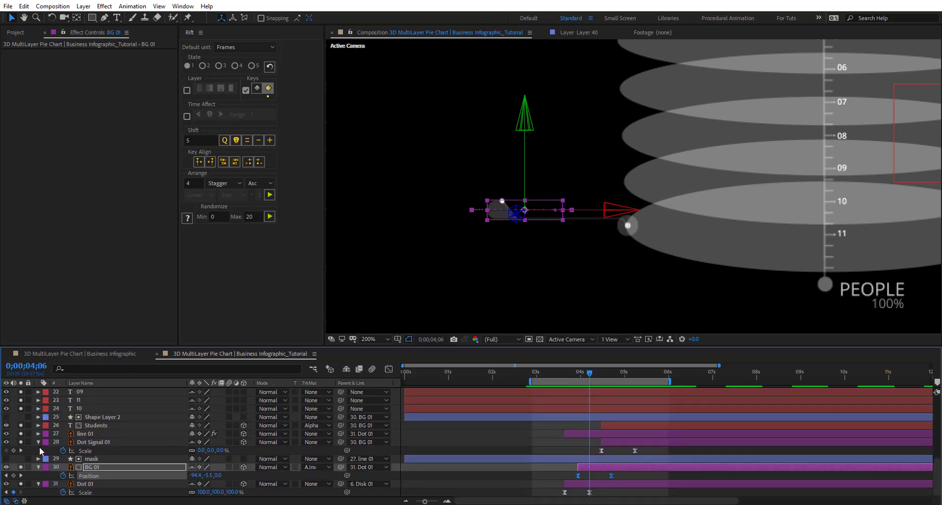
left_click(38, 467)
left_click(38, 450)
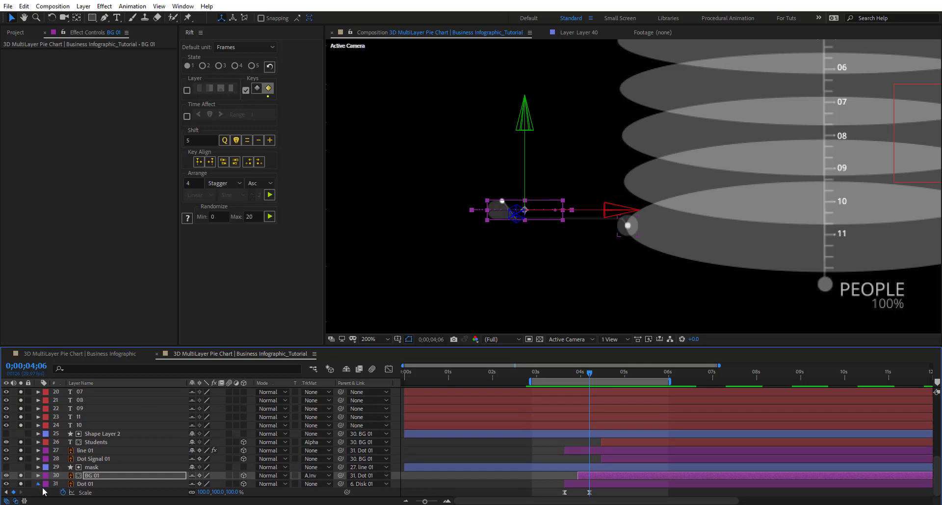
Step: Collapse Dot 01, make Shape Layer 2 a 3D layer and move it up to cover the Students label's place on the plate
left_click(38, 483)
left_click(109, 442)
left_click(243, 442)
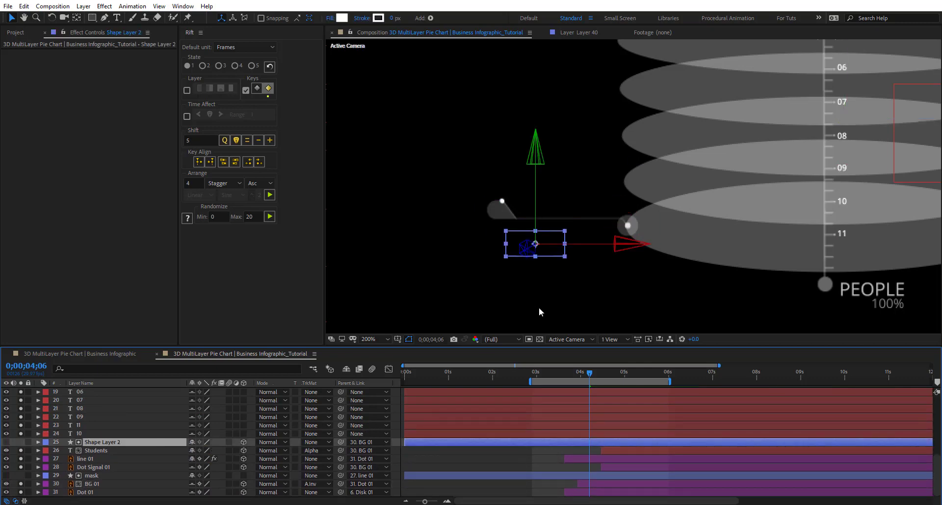
key("period")
left_click_drag(438, 172, 438, 106)
Step: Make the mask layer 3D, move it vertically back over the plate's slanted end, and center its anchor point
left_click(93, 475)
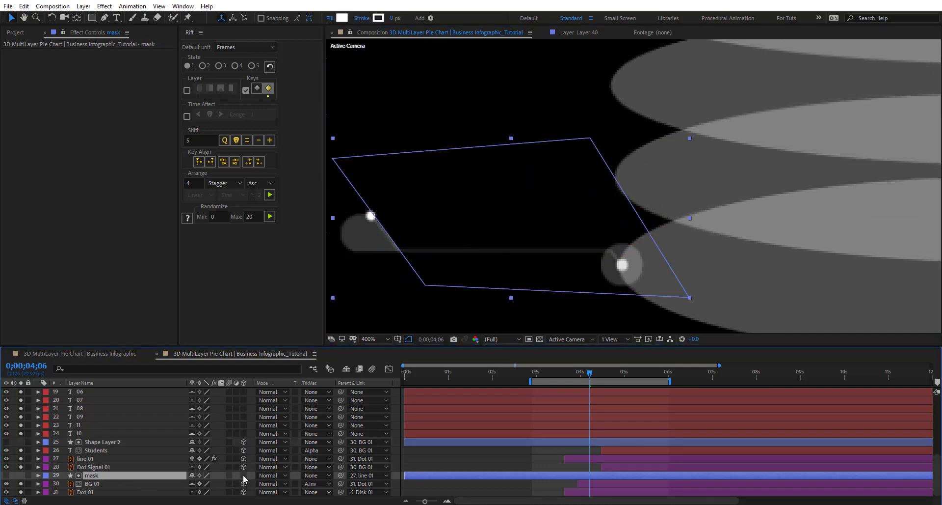
key("comma")
left_click_drag(563, 238, 561, 199)
key("ctrl+alt+Home")
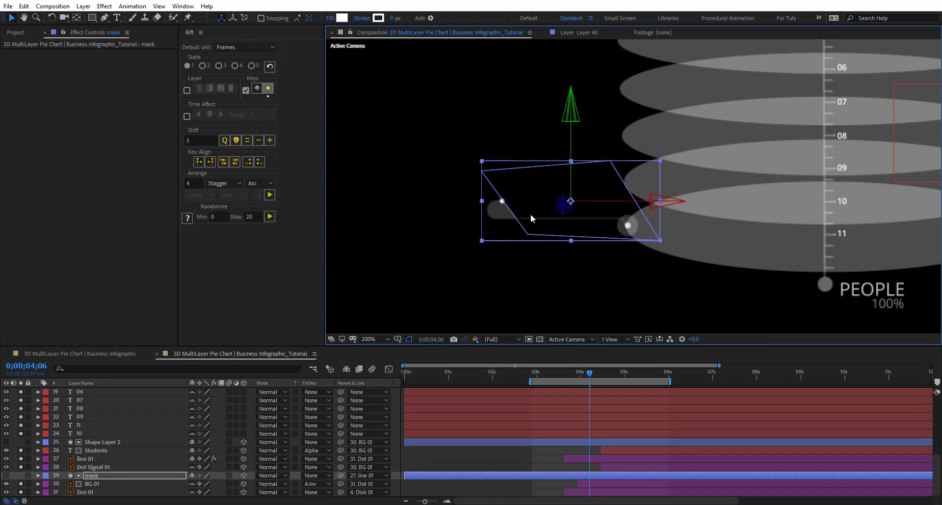
Step: At 0;00;05;15, duplicate the callout layers from Shape Layer 2 through Dot 01 and stack the copies together above the originals
left_click_drag(594, 371, 647, 393)
left_click(105, 442)
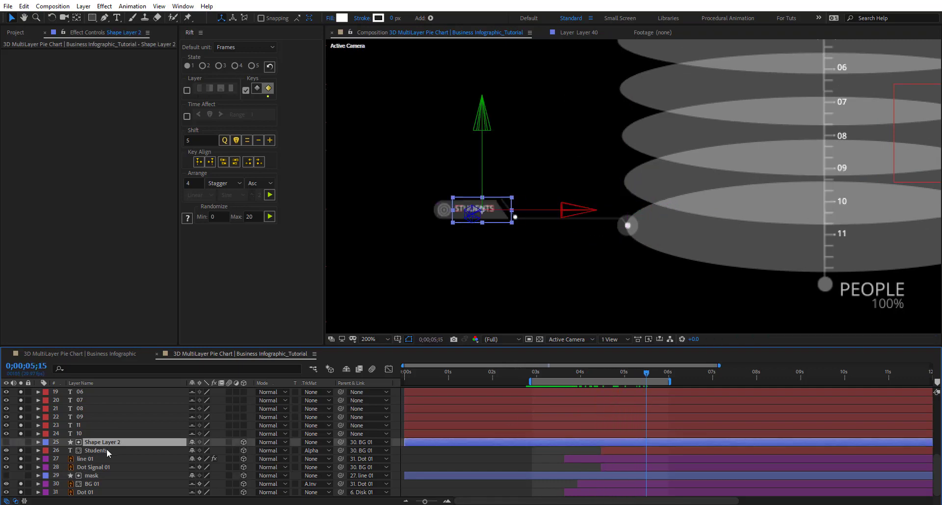
left_click(97, 492, "shift")
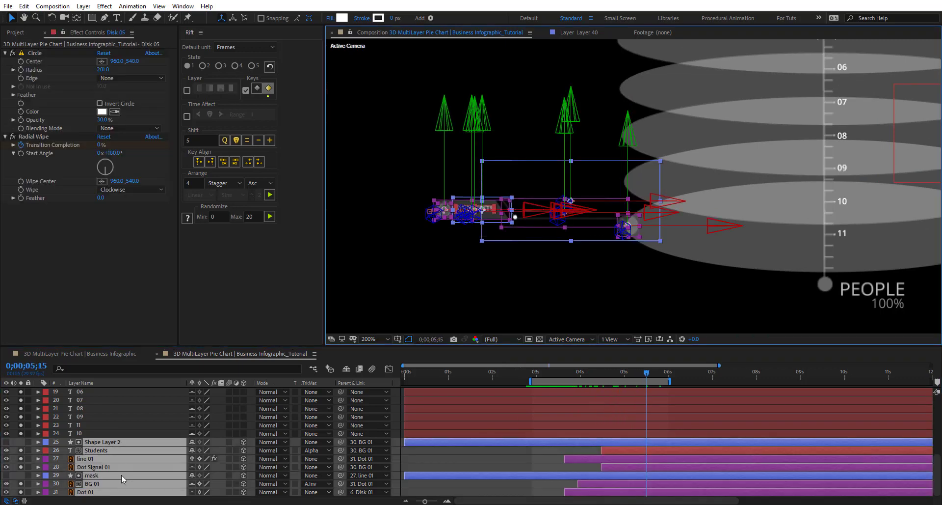
key("ctrl+d")
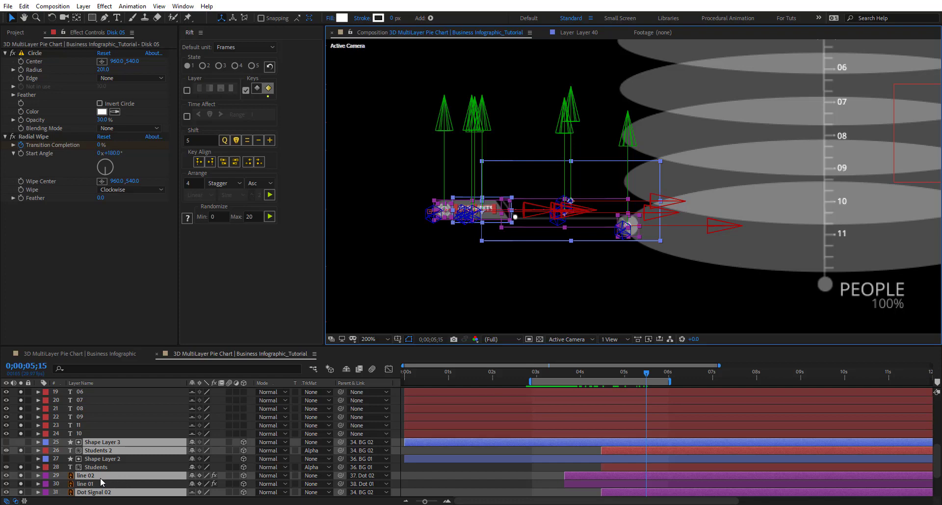
left_click_drag(100, 476, 131, 452)
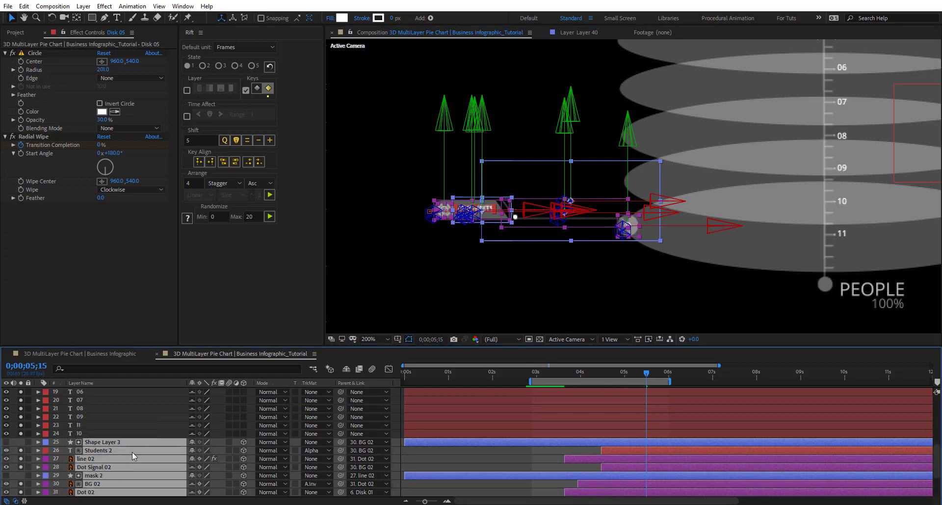
Step: Parent Dot 02 to the Disk 02 layer
scroll(132, 452, "down", 2)
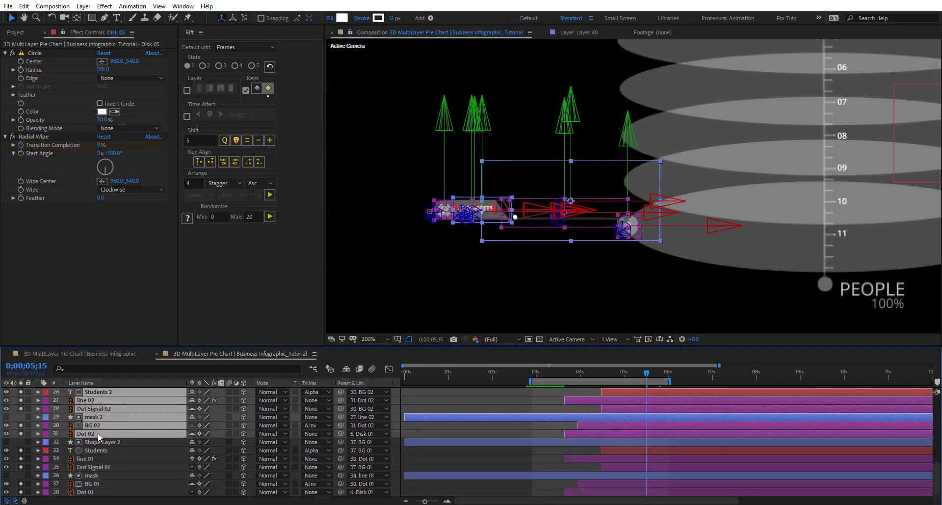
left_click(102, 434)
left_click(363, 433)
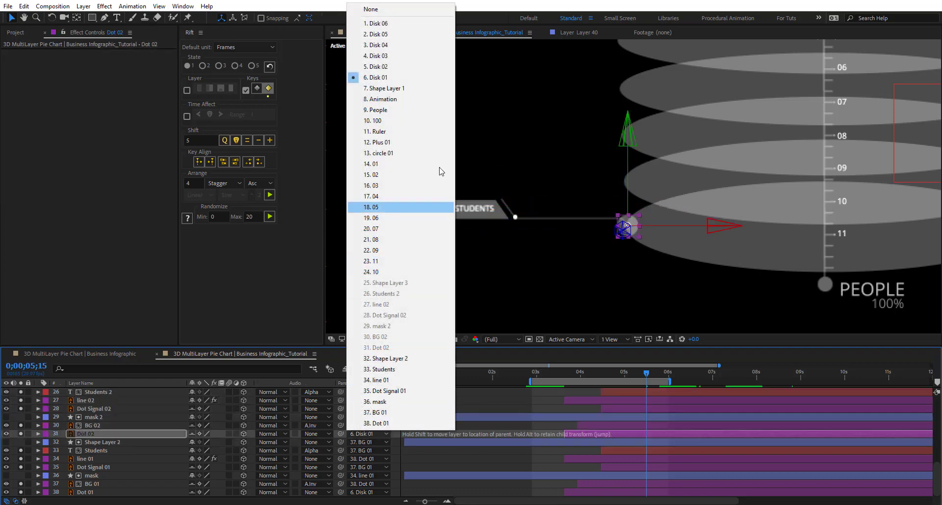
left_click(423, 75)
Step: Move the second callout's layers up and slightly inward so its dot sits on Disk 02 near the left edge, then deselect them
scroll(98, 432, "up", 3)
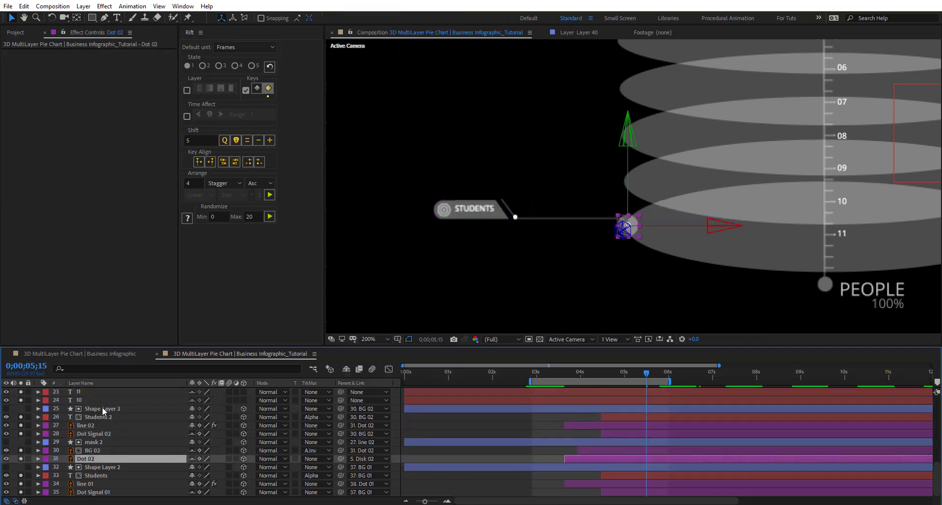
left_click(73, 434, "shift")
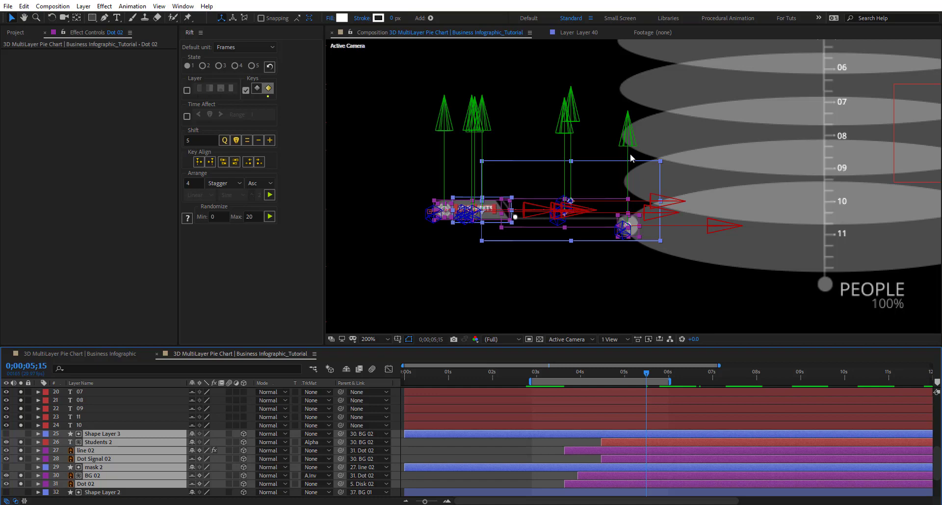
left_click_drag(628, 154, 625, 103)
scroll(672, 191, "up", 2)
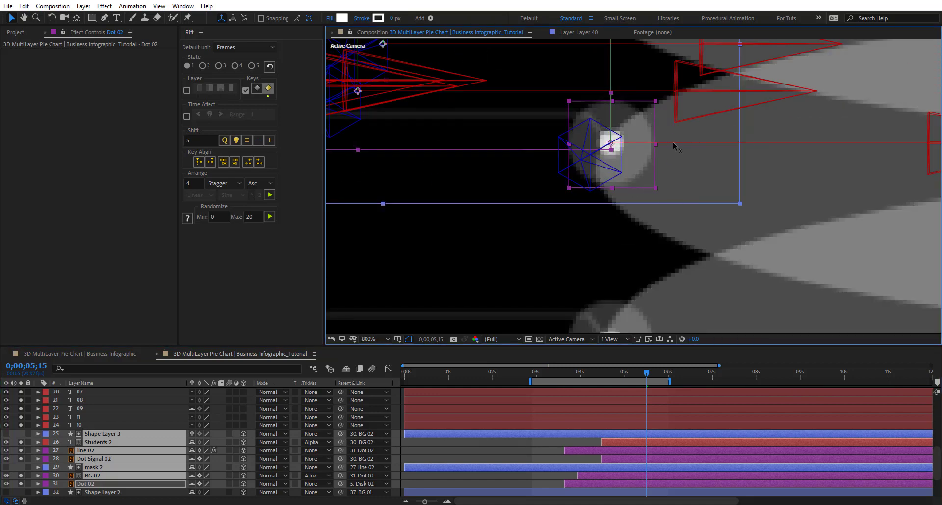
left_click_drag(678, 145, 788, 147)
scroll(654, 146, "down", 1)
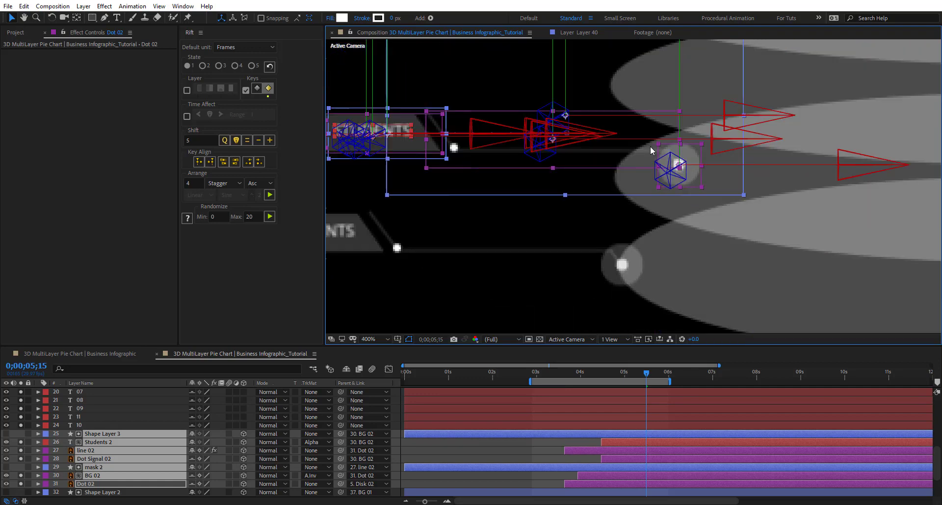
scroll(650, 146, "down", 1)
left_click_drag(478, 136, 452, 195)
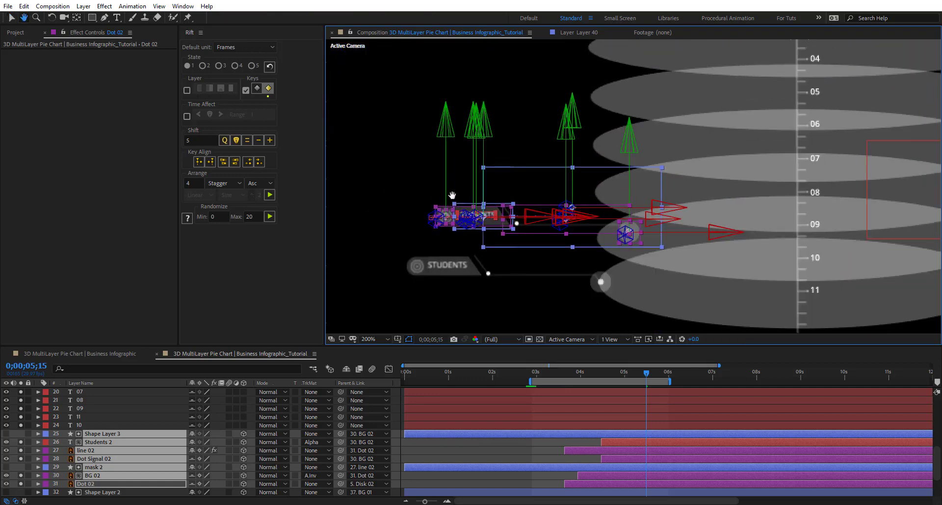
left_click(522, 446)
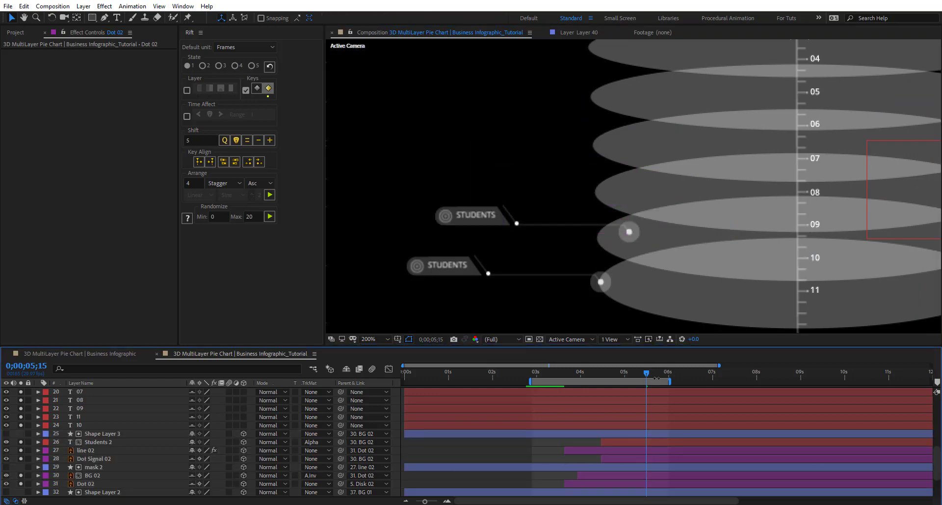
Step: Extend the work area's end to about 8.5 seconds and preview both callouts, leaving the time at 0;00;04;04
left_click(563, 379)
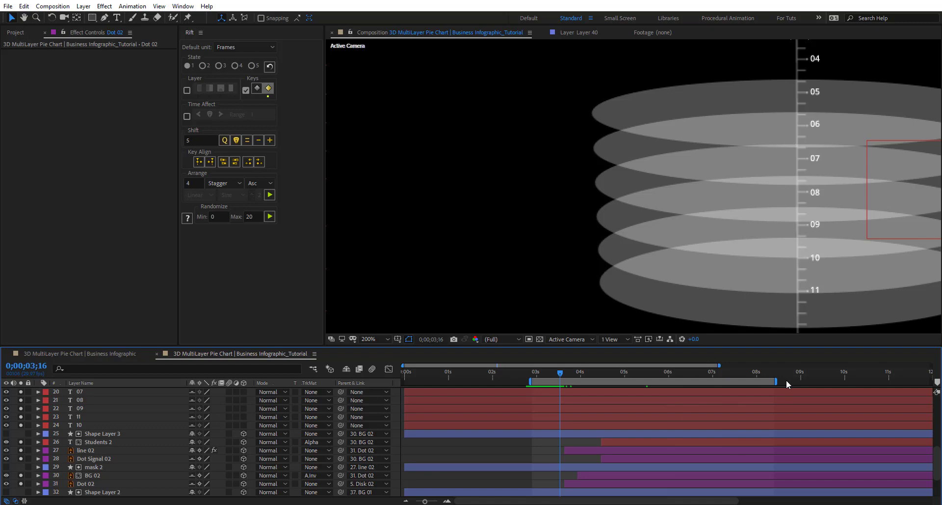
key("space")
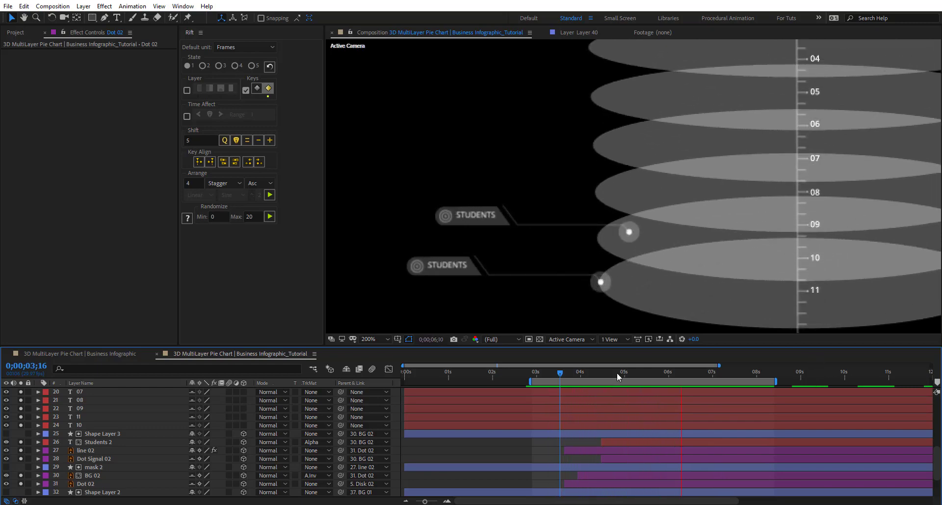
left_click(586, 373)
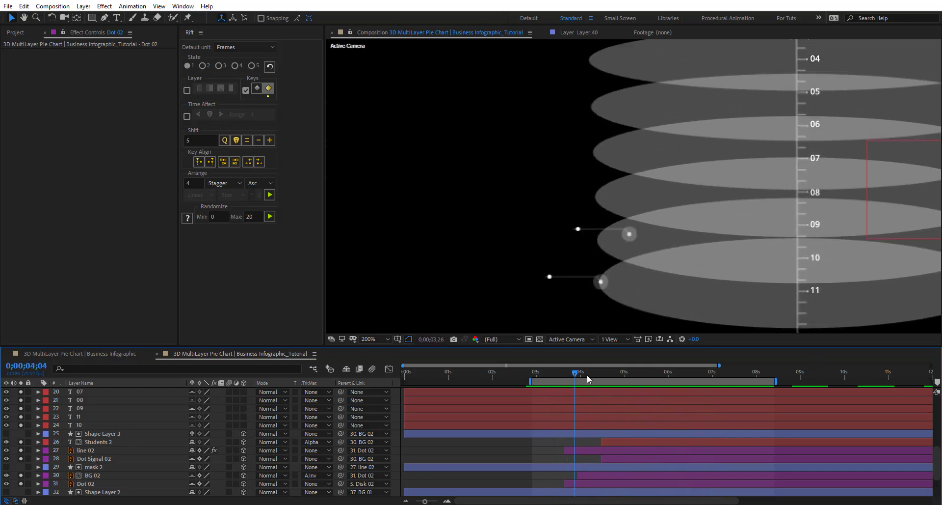
Step: Shift all the second callout's layers, Shape Layer 3 through Dot 02, about two frames later in time
left_click(106, 434)
scroll(140, 455, "down", 2)
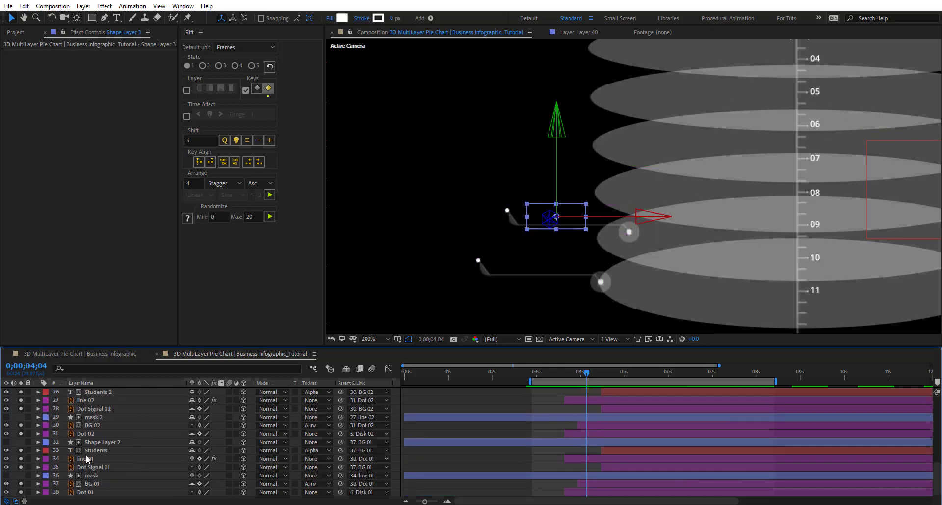
scroll(138, 435, "up", 2)
scroll(75, 477, "down", 1)
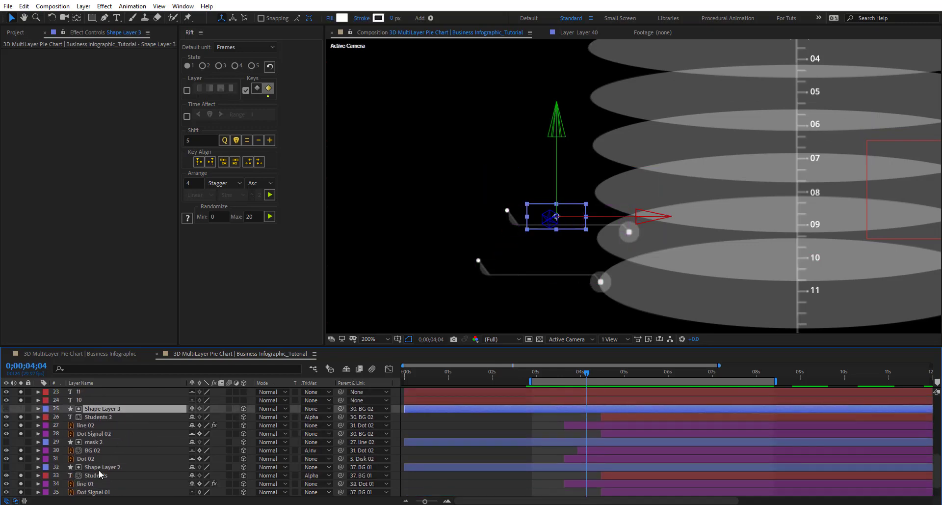
left_click(91, 459, "shift")
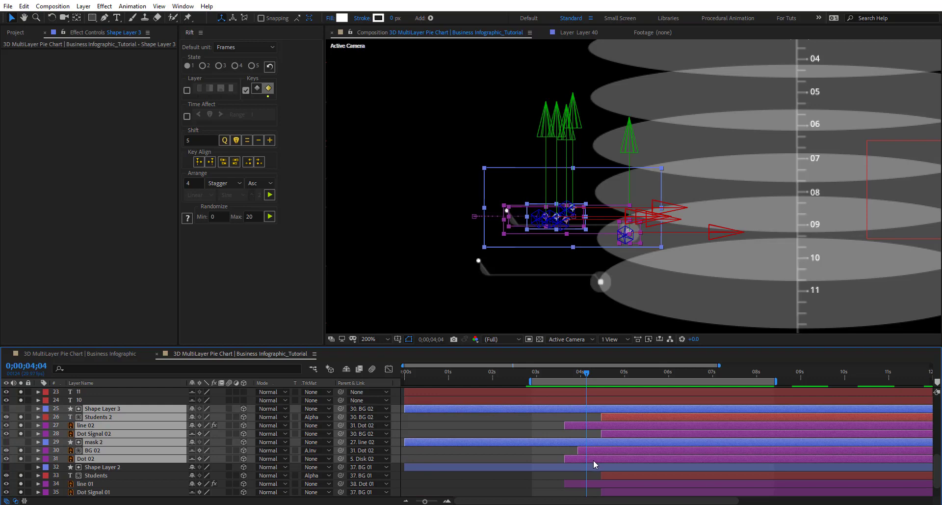
left_click_drag(593, 459, 594, 461)
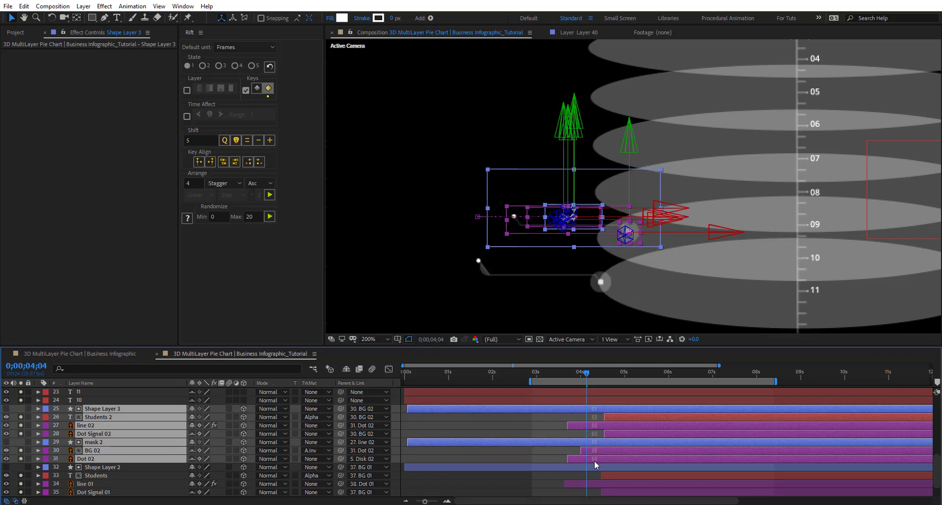
Step: Duplicate the second callout's layers, stack the copies together above the originals, and parent Dot 03 to Disk 03
scroll(527, 420, "up", 1)
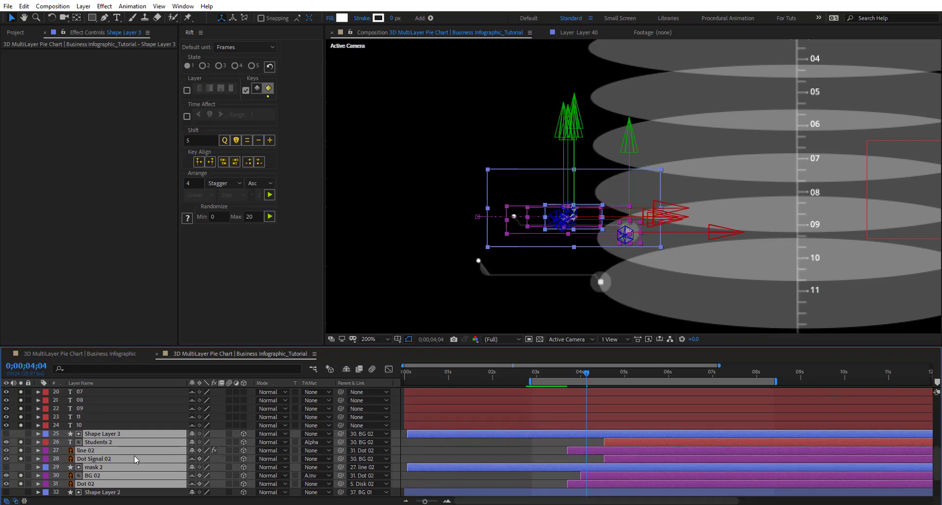
key("ctrl+d")
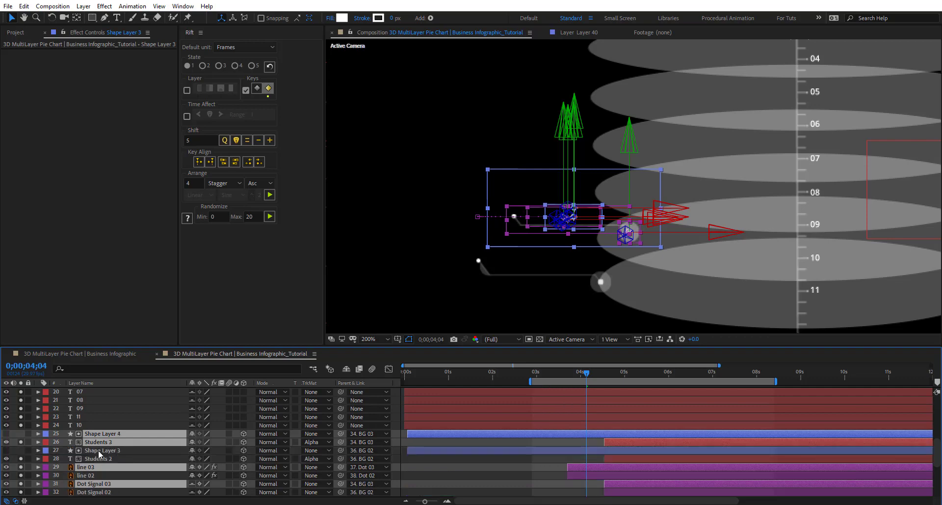
left_click_drag(104, 465, 112, 446)
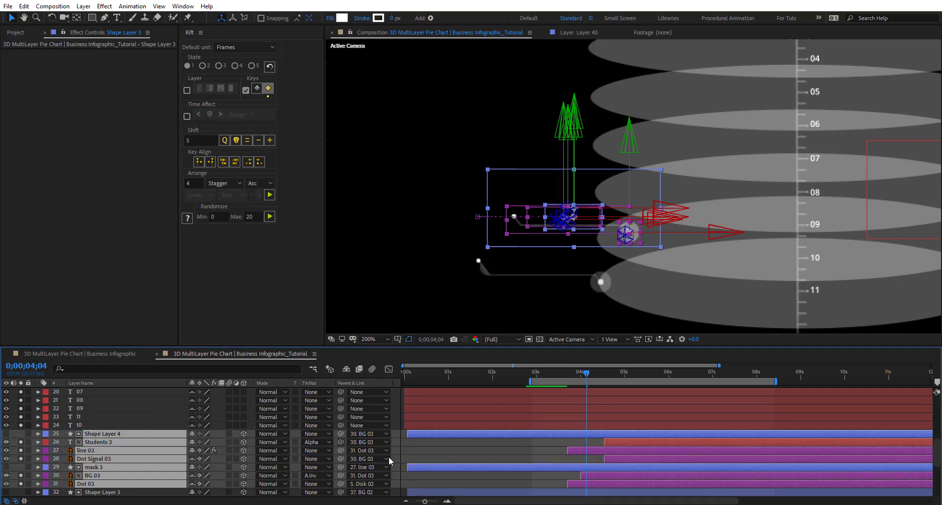
left_click(368, 483)
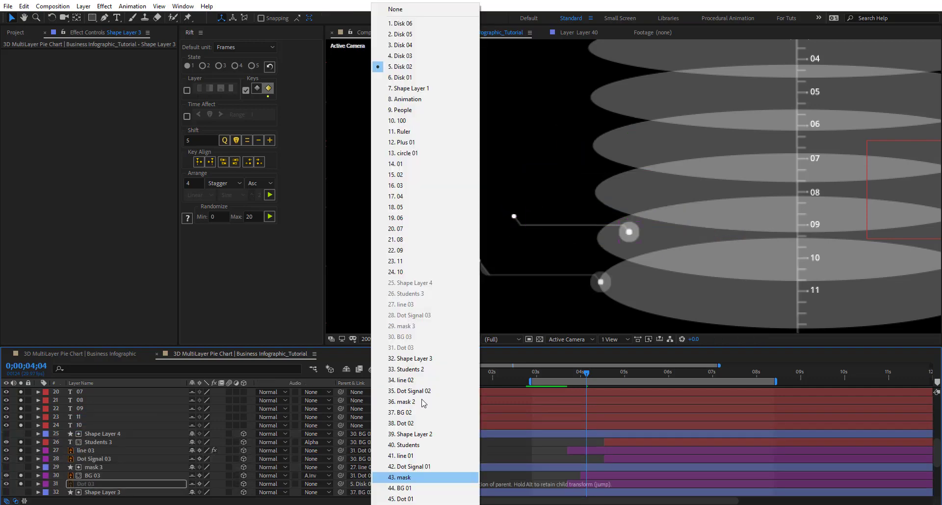
left_click(421, 61)
Step: Select the third callout's layers, Shape Layer 4 through Dot 03, and move them up so the dot sits on Disk 03
key("comma")
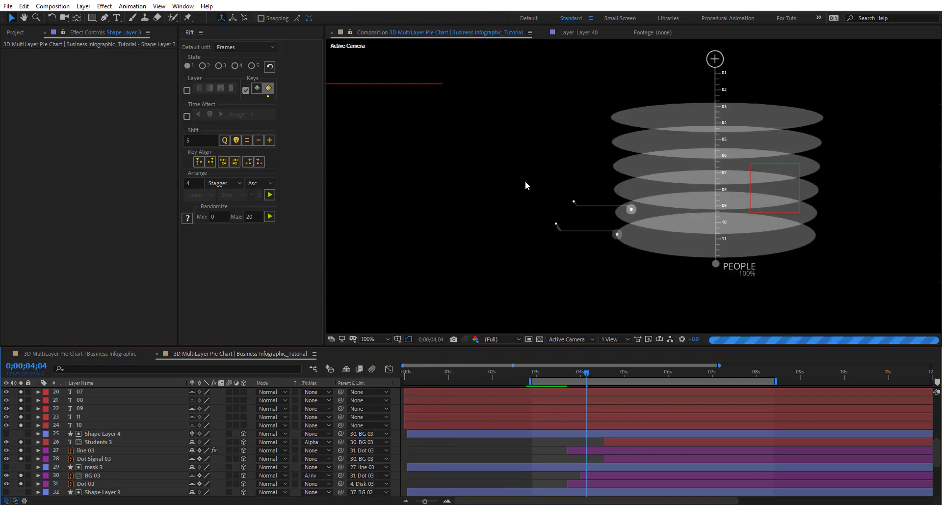
left_click(113, 434)
left_click(105, 491, "shift")
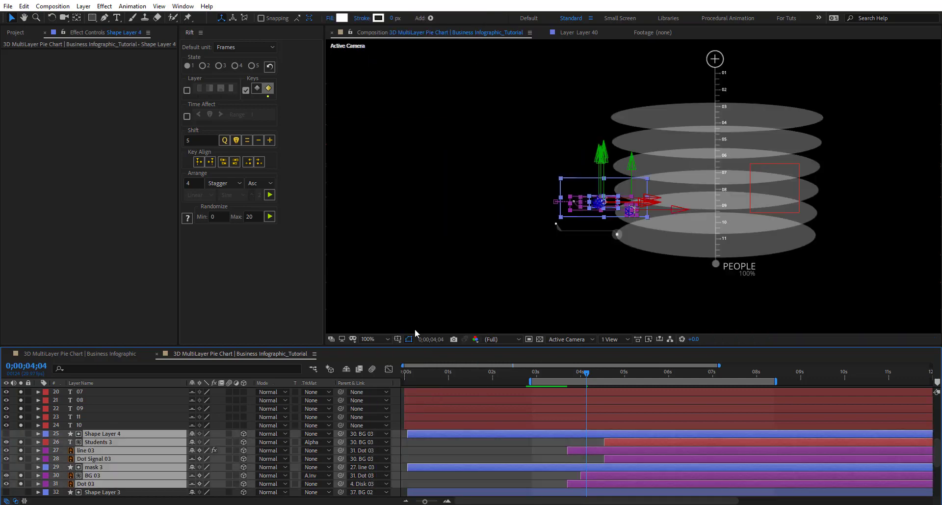
scroll(622, 185, "up", 2)
left_click_drag(626, 186, 625, 96)
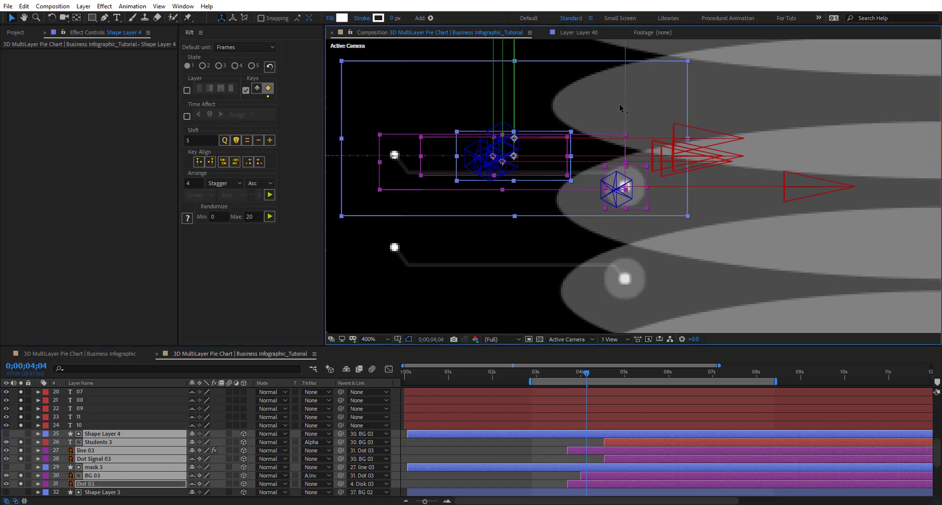